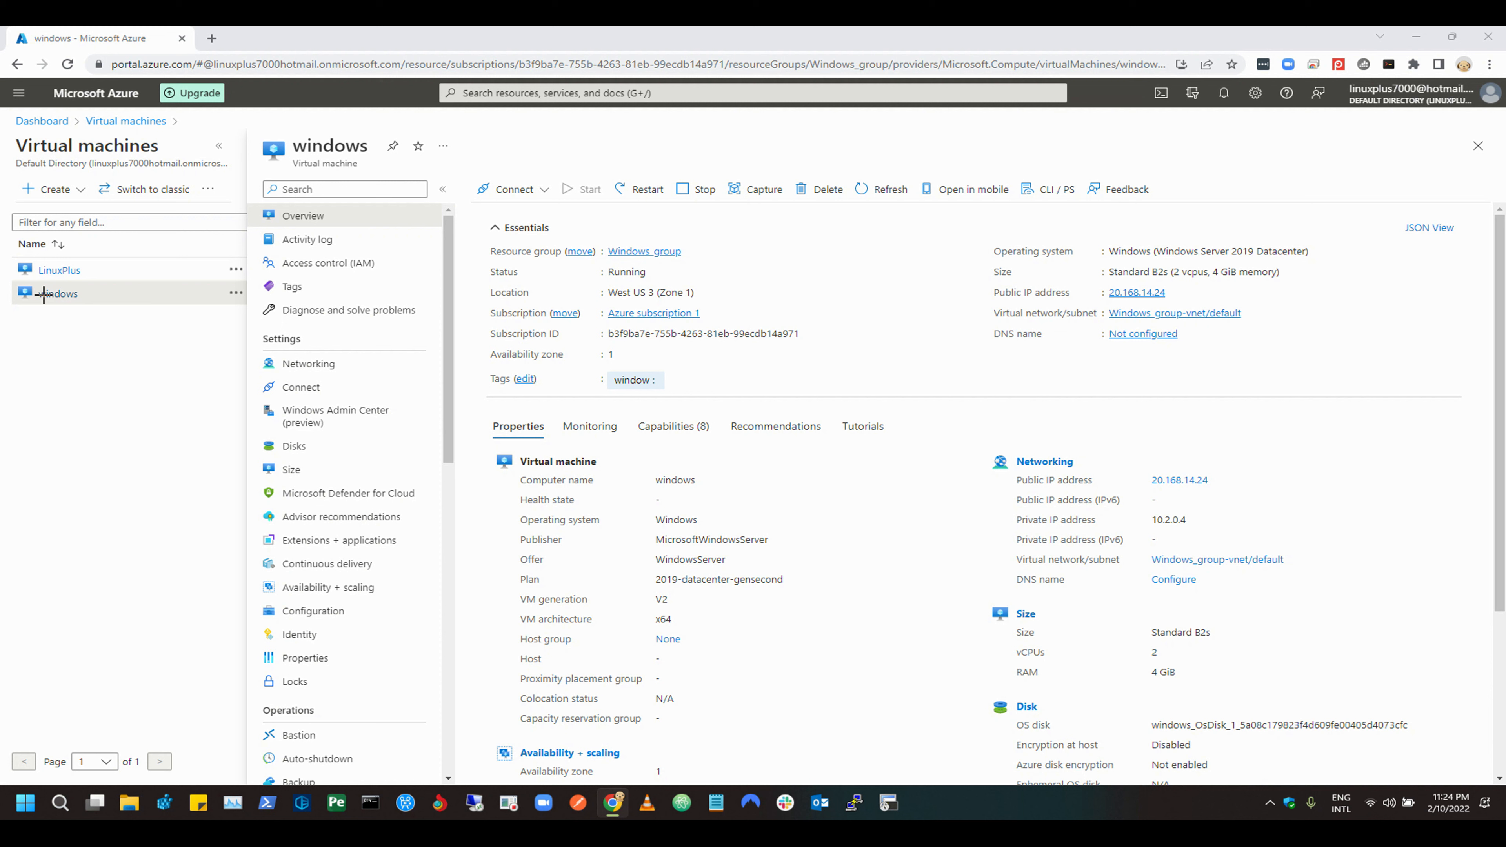
{"action": "left_click_drag", "start_coordinate": [9, 279], "coordinate": [140, 317]}
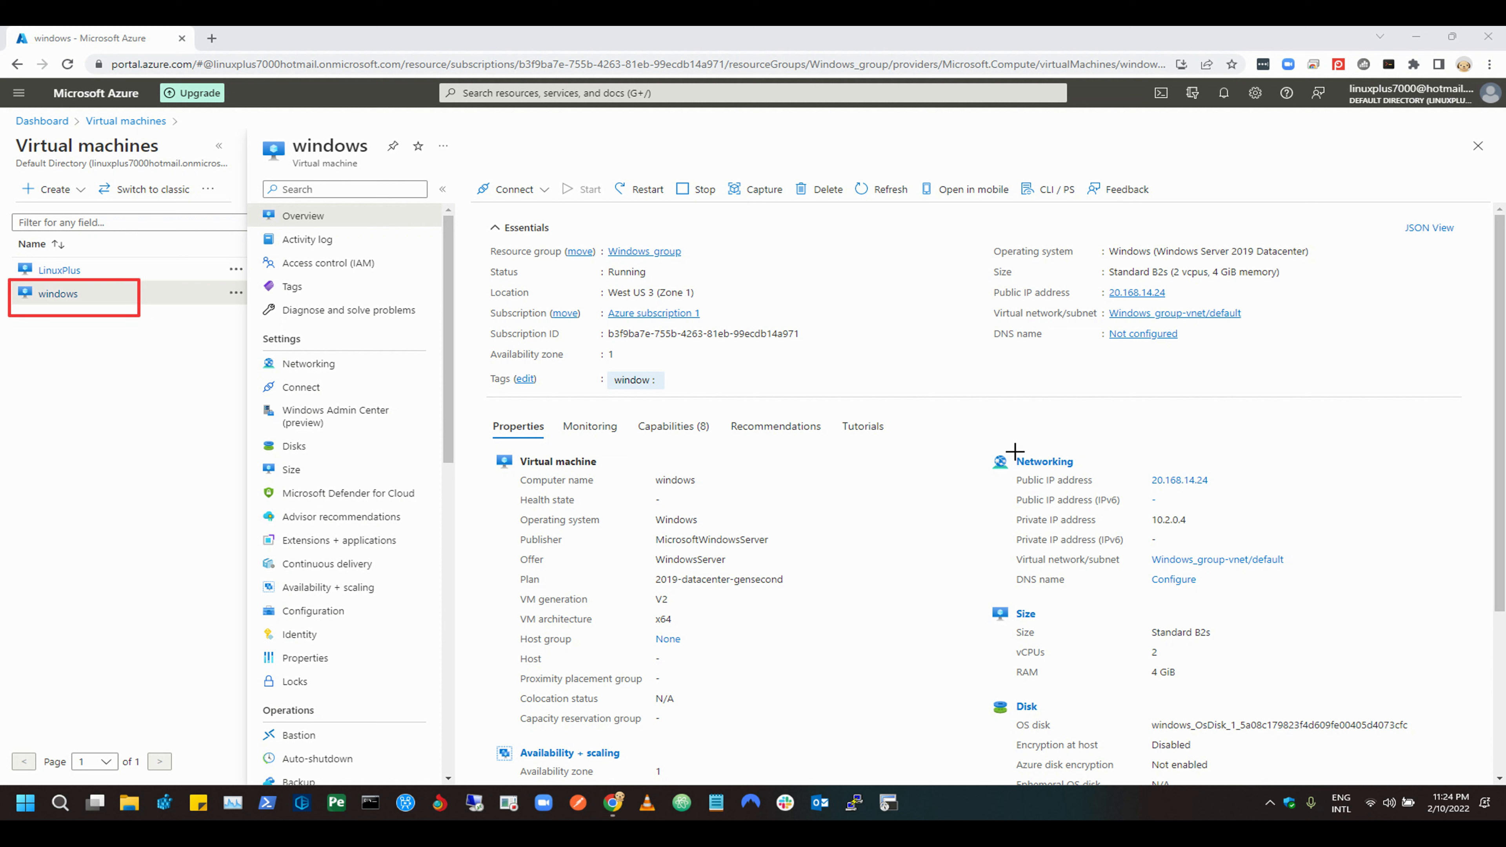
{"action": "left_click_drag", "start_coordinate": [980, 451], "coordinate": [1234, 499]}
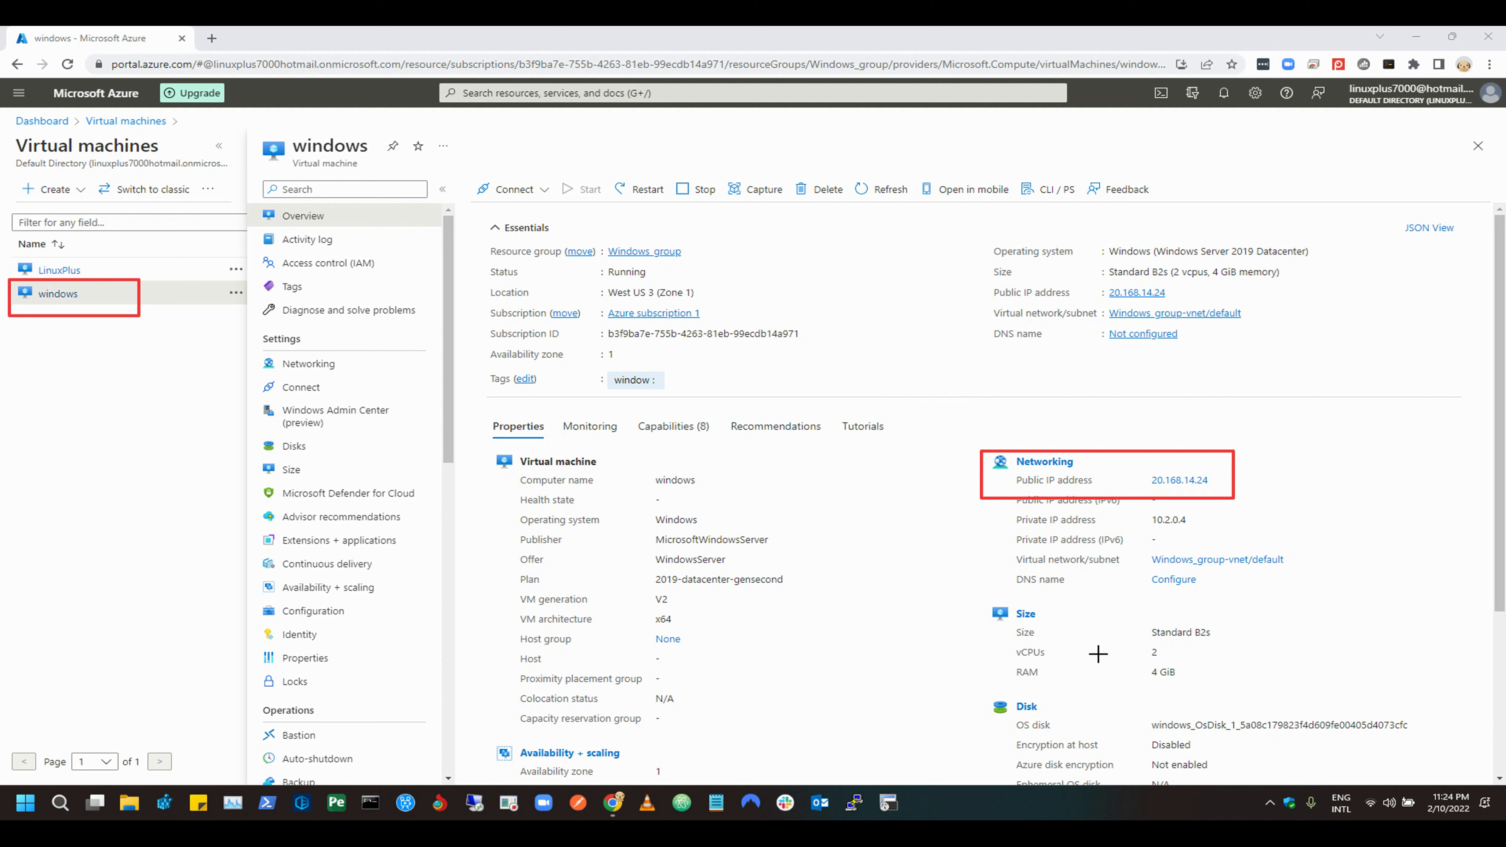
{"action": "left_click", "coordinate": [1026, 770]}
{"action": "left_click", "coordinate": [1268, 519]}
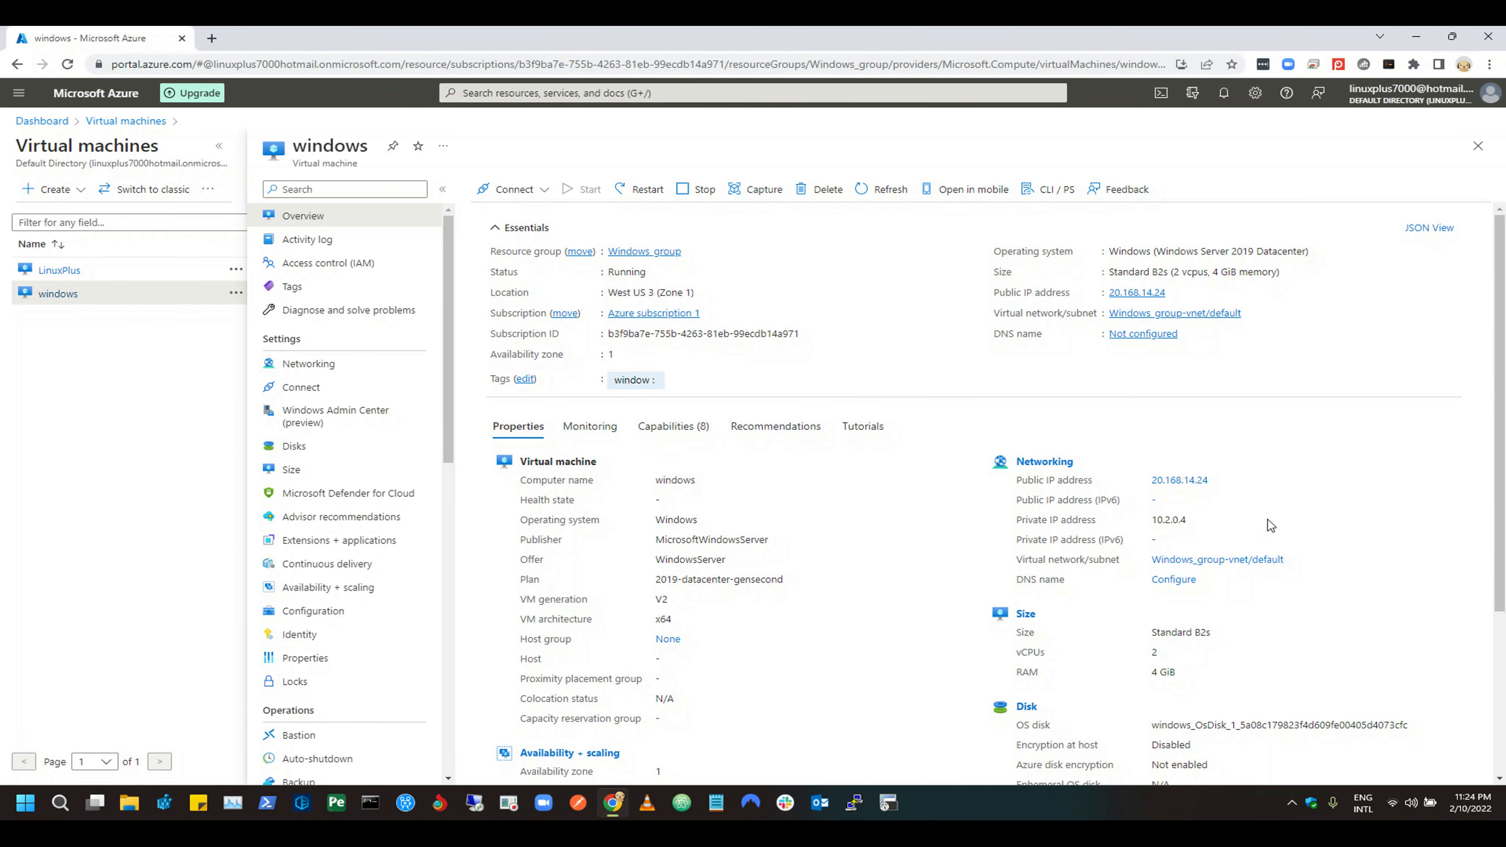
Copy the public IP address of the windows virtual machine and open Remote Desktop Connection.
{"action": "left_click_drag", "start_coordinate": [1209, 481], "coordinate": [1149, 484]}
{"action": "key", "text": "ctrl+c"}
{"action": "left_click", "coordinate": [474, 803]}
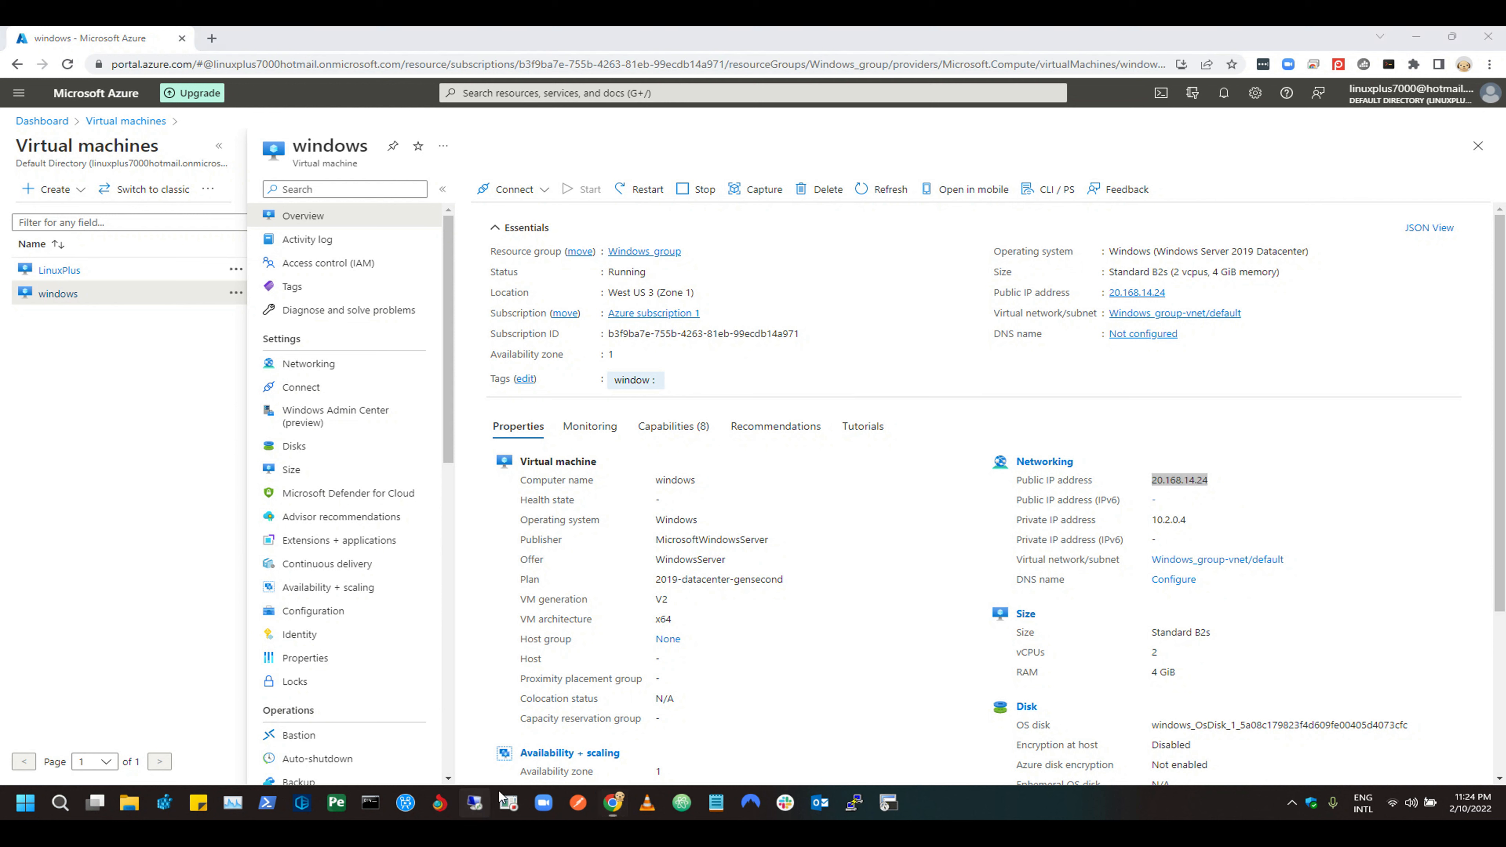
Replace the remote computer address with the copied IP 20.168.14.24 and connect to the server.
{"action": "left_click", "coordinate": [732, 261]}
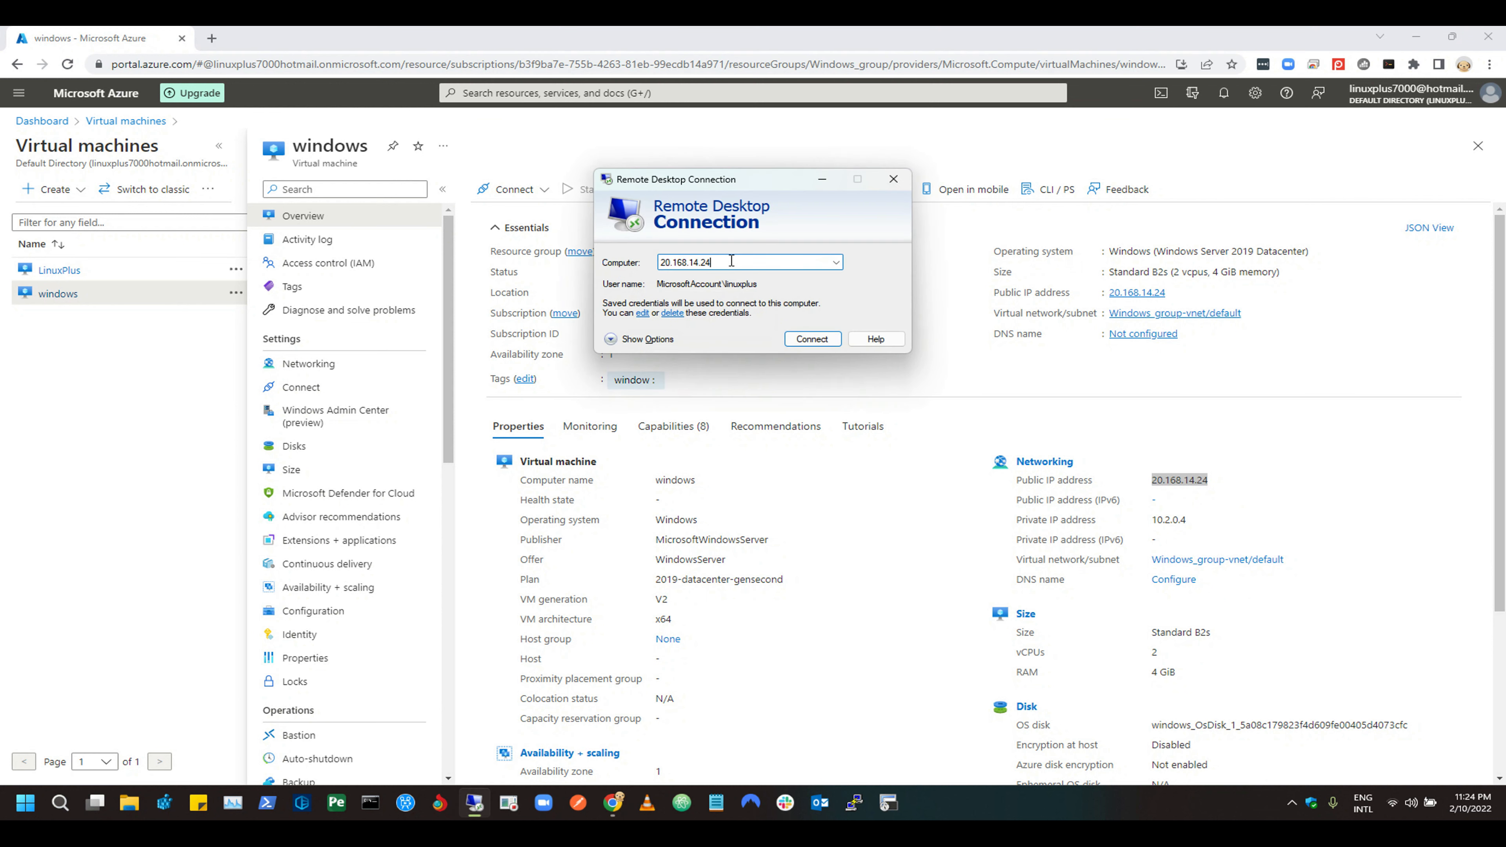
{"action": "key", "text": "BackSpace"}
{"action": "key", "text": "BackSpace"}
{"action": "key", "text": "BackSpace"}
{"action": "key", "text": "BackSpace"}
{"action": "key", "text": "BackSpace"}
{"action": "key", "text": "BackSpace"}
{"action": "key", "text": "BackSpace"}
{"action": "key", "text": "BackSpace"}
{"action": "key", "text": "BackSpace"}
{"action": "key", "text": "BackSpace"}
{"action": "key", "text": "BackSpace"}
{"action": "key", "text": "BackSpace"}
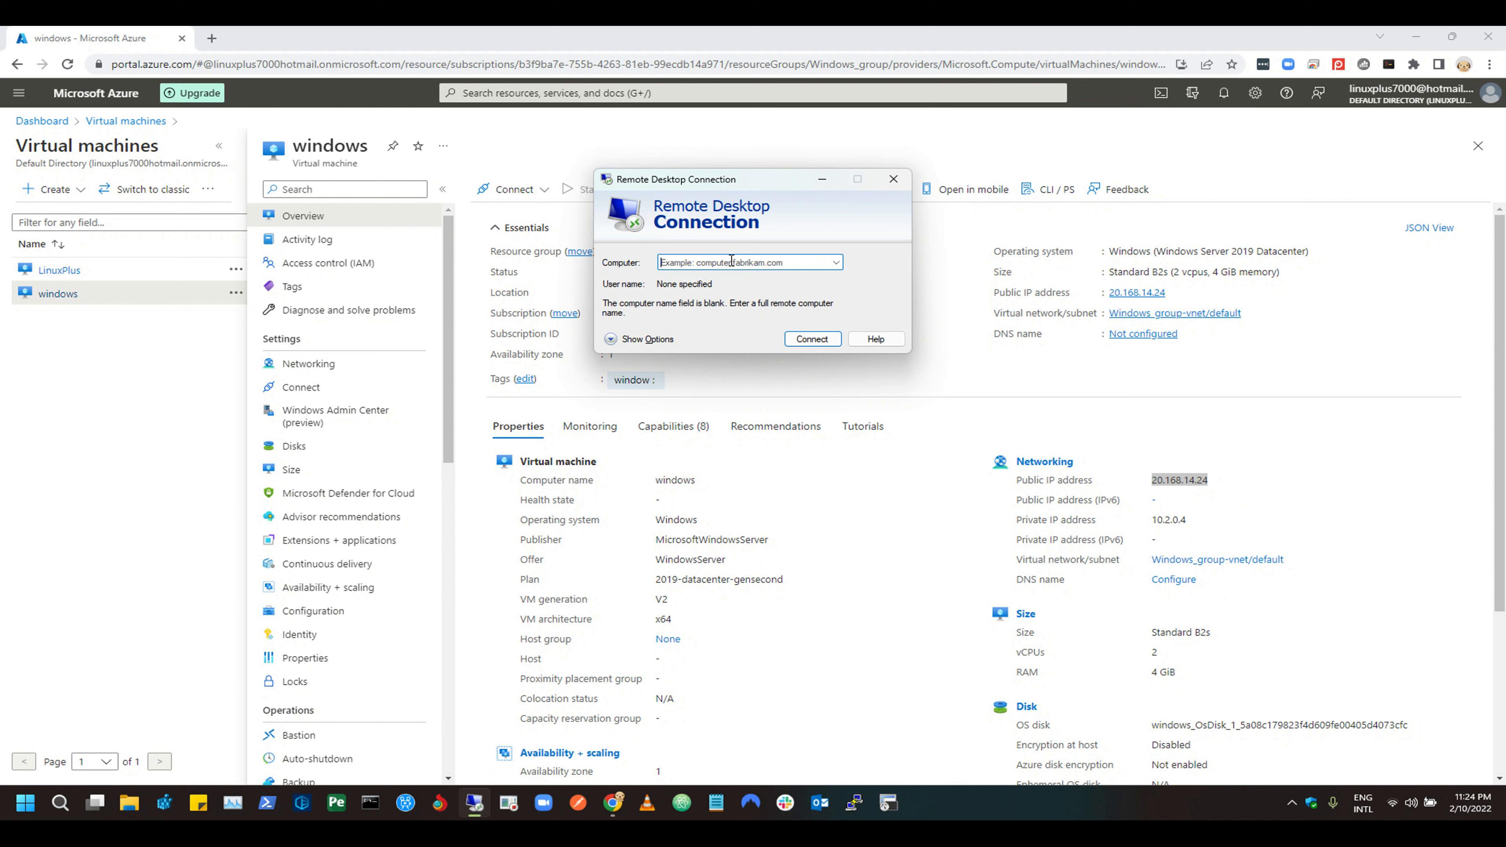
{"action": "key", "text": "ctrl+v"}
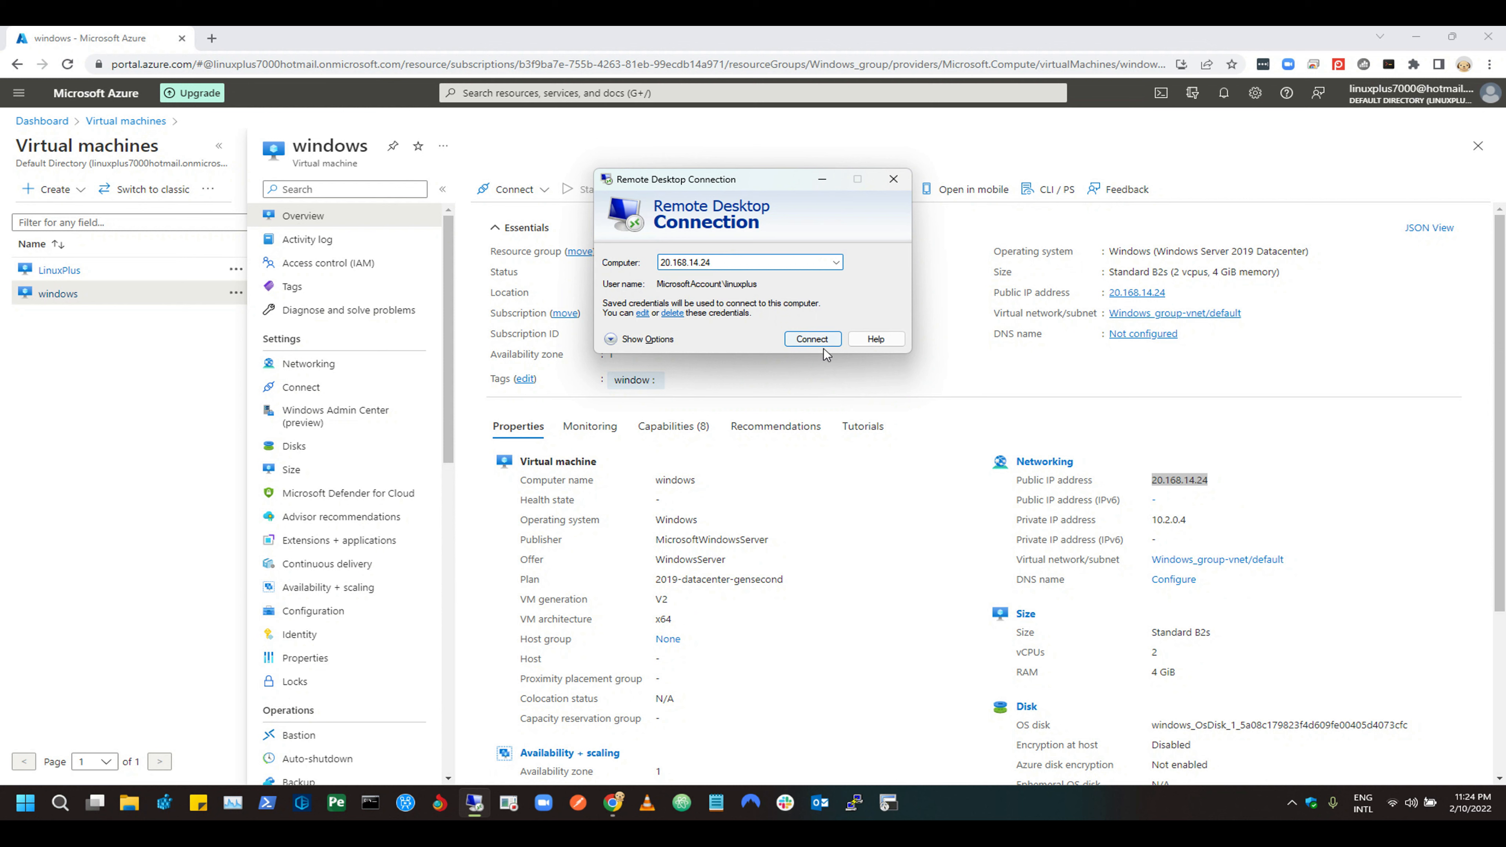
{"action": "left_click", "coordinate": [813, 341]}
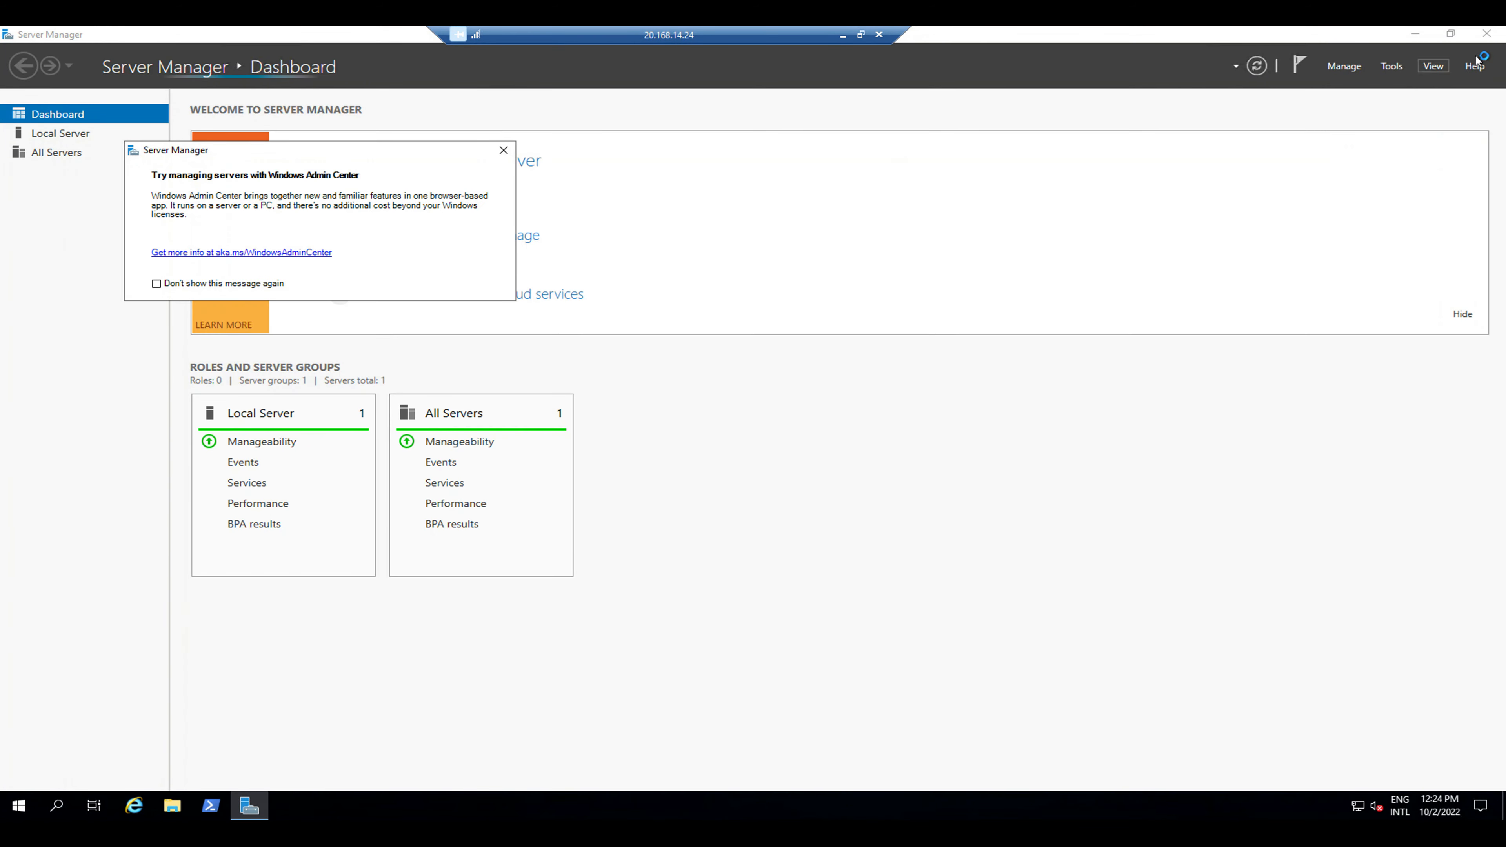
Close Server Manager and check the server's name in PowerShell with the hostname command.
{"action": "left_click", "coordinate": [1486, 33]}
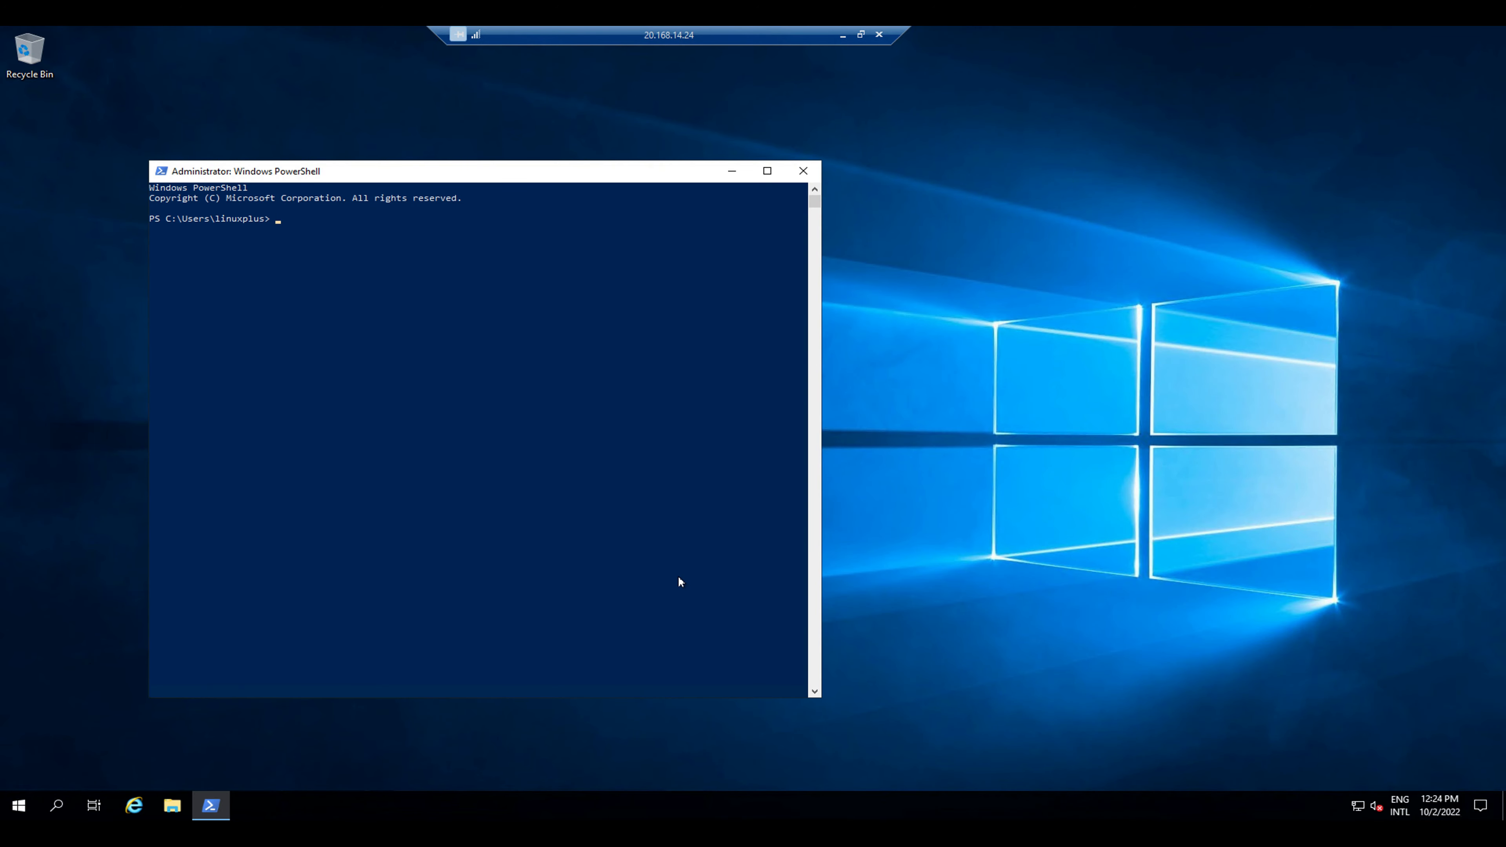
{"action": "type", "text": "hostname"}
{"action": "key", "text": "Return"}
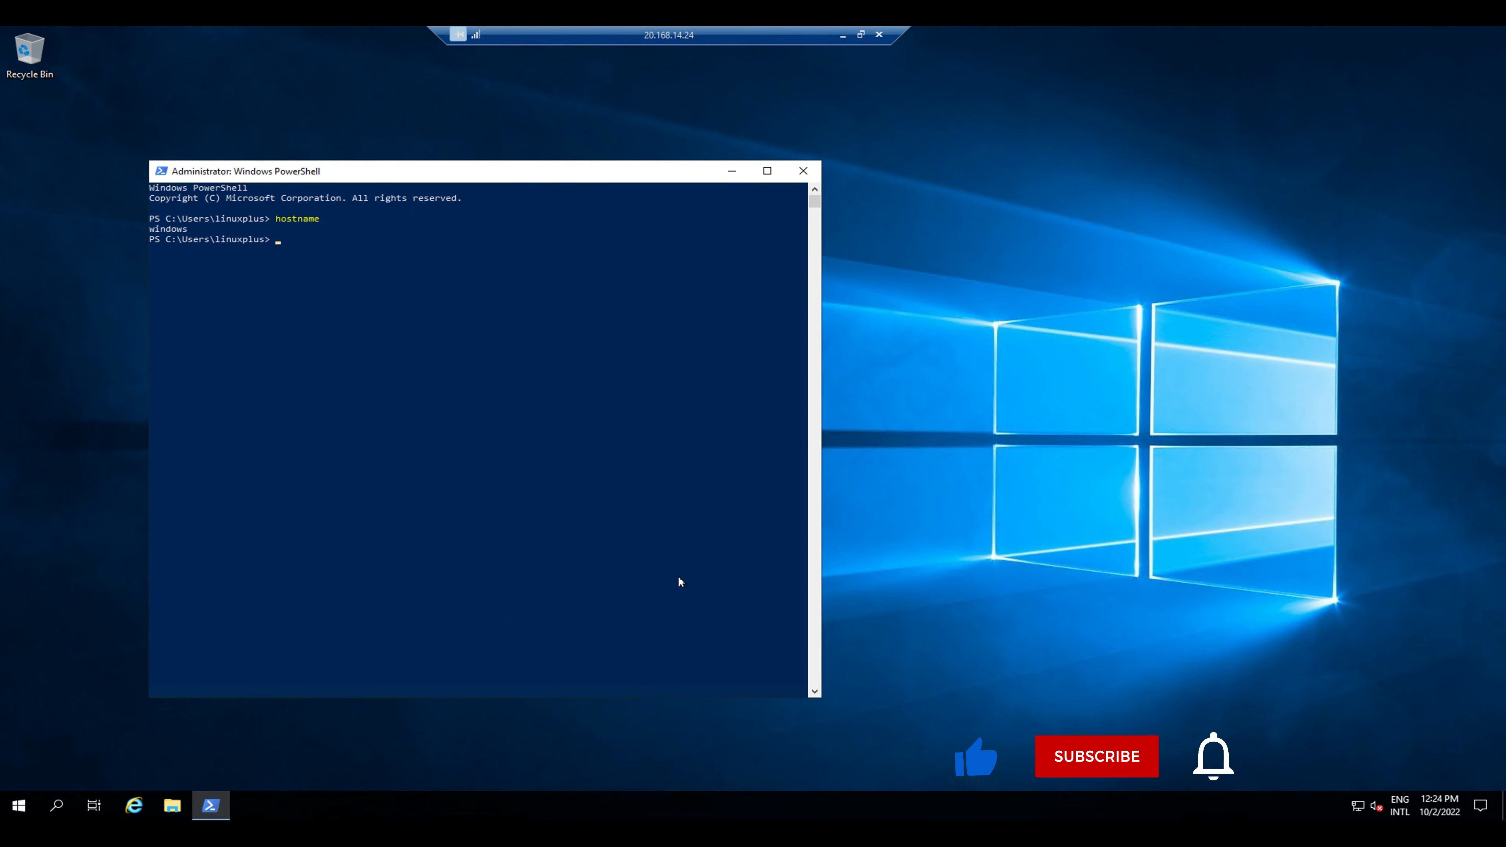
List the server's local user accounts with net user and highlight the login account in the output.
{"action": "type", "text": "net "}
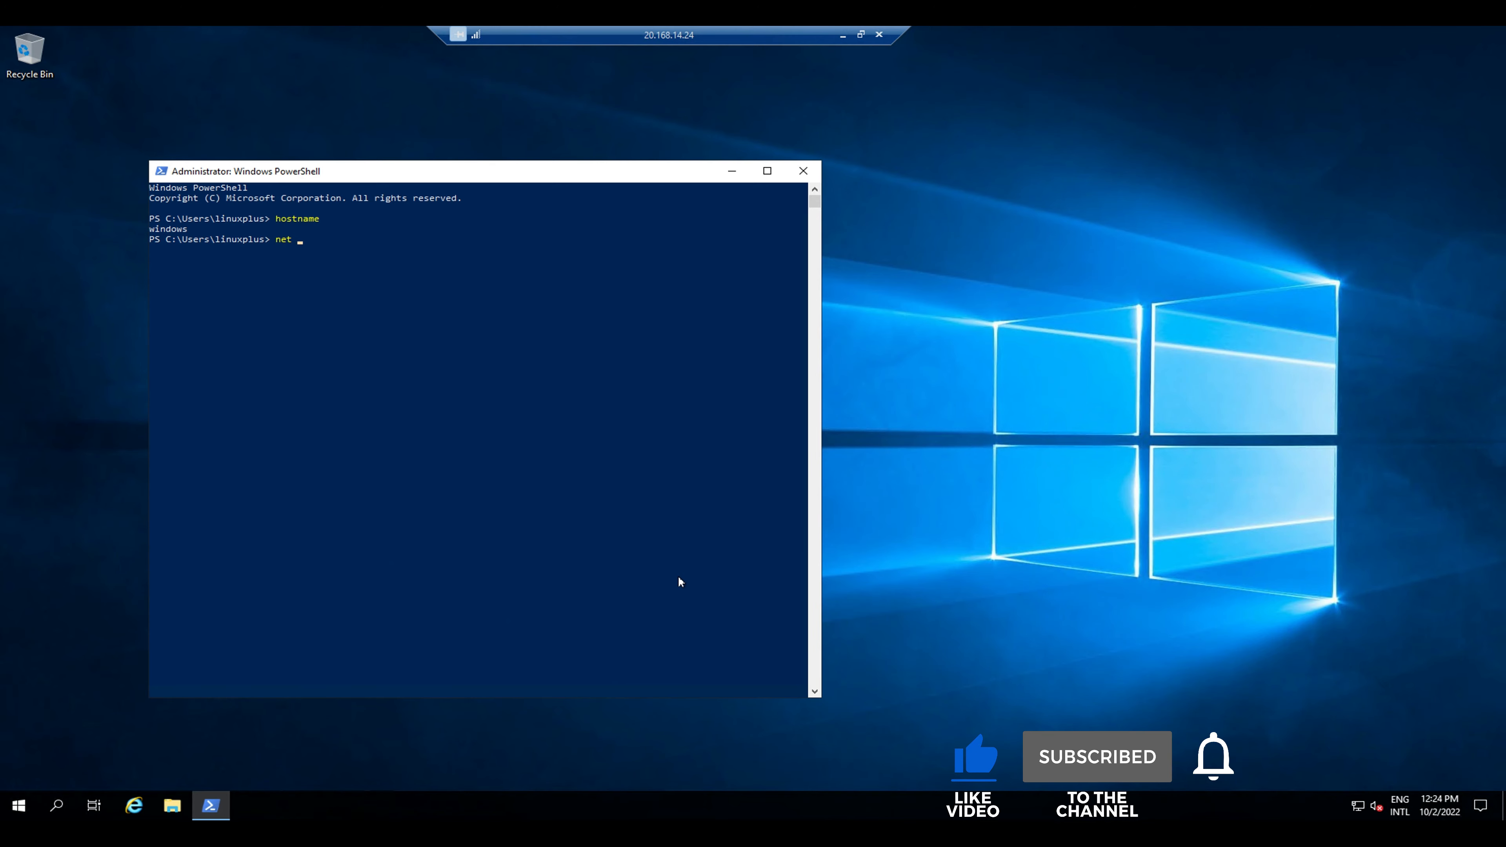
{"action": "type", "text": "user"}
{"action": "key", "text": "Return"}
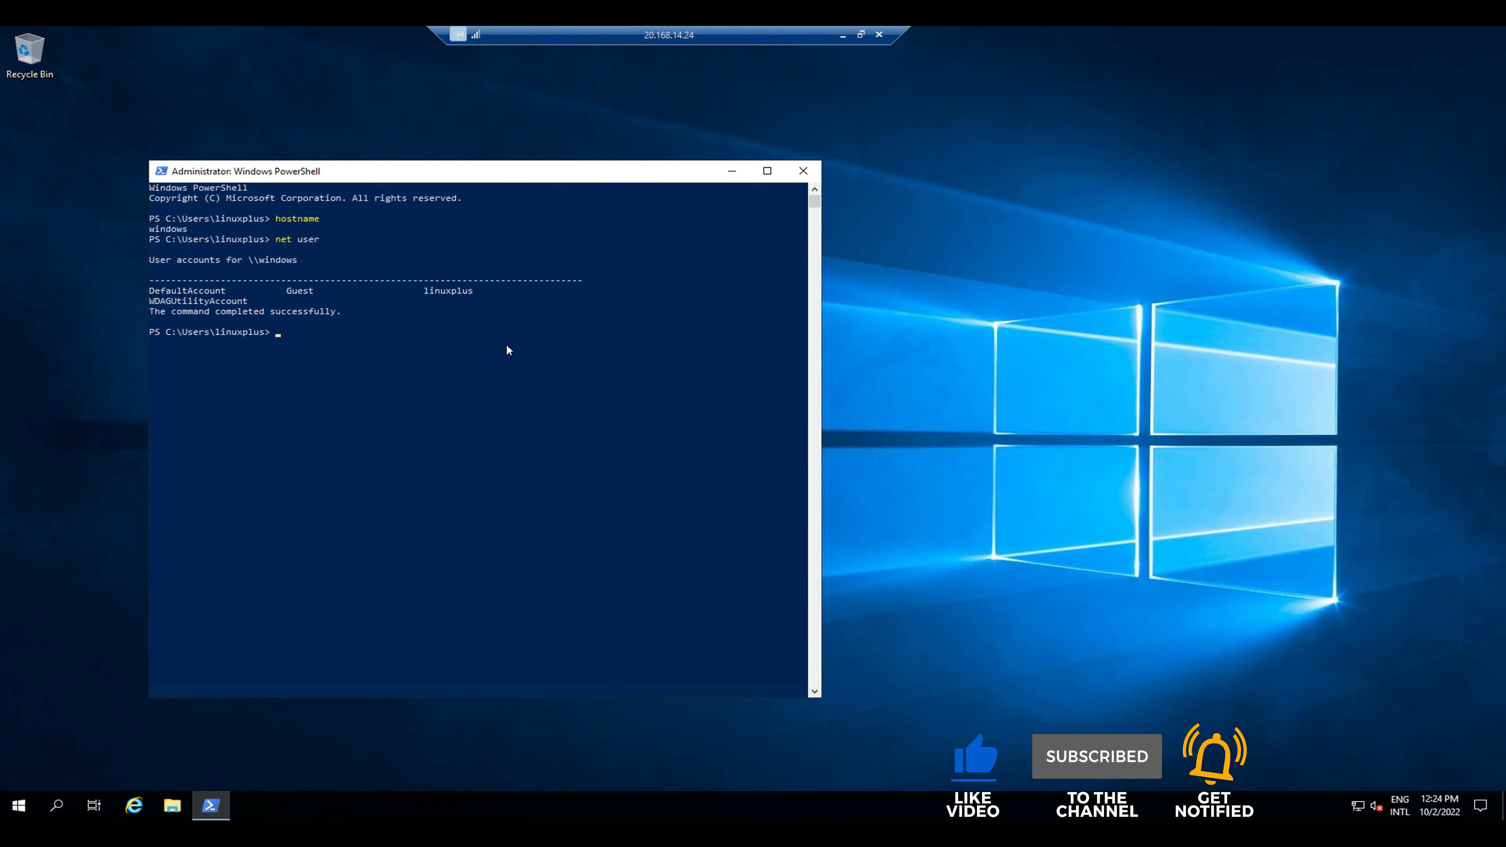
{"action": "left_click_drag", "start_coordinate": [411, 289], "coordinate": [483, 292]}
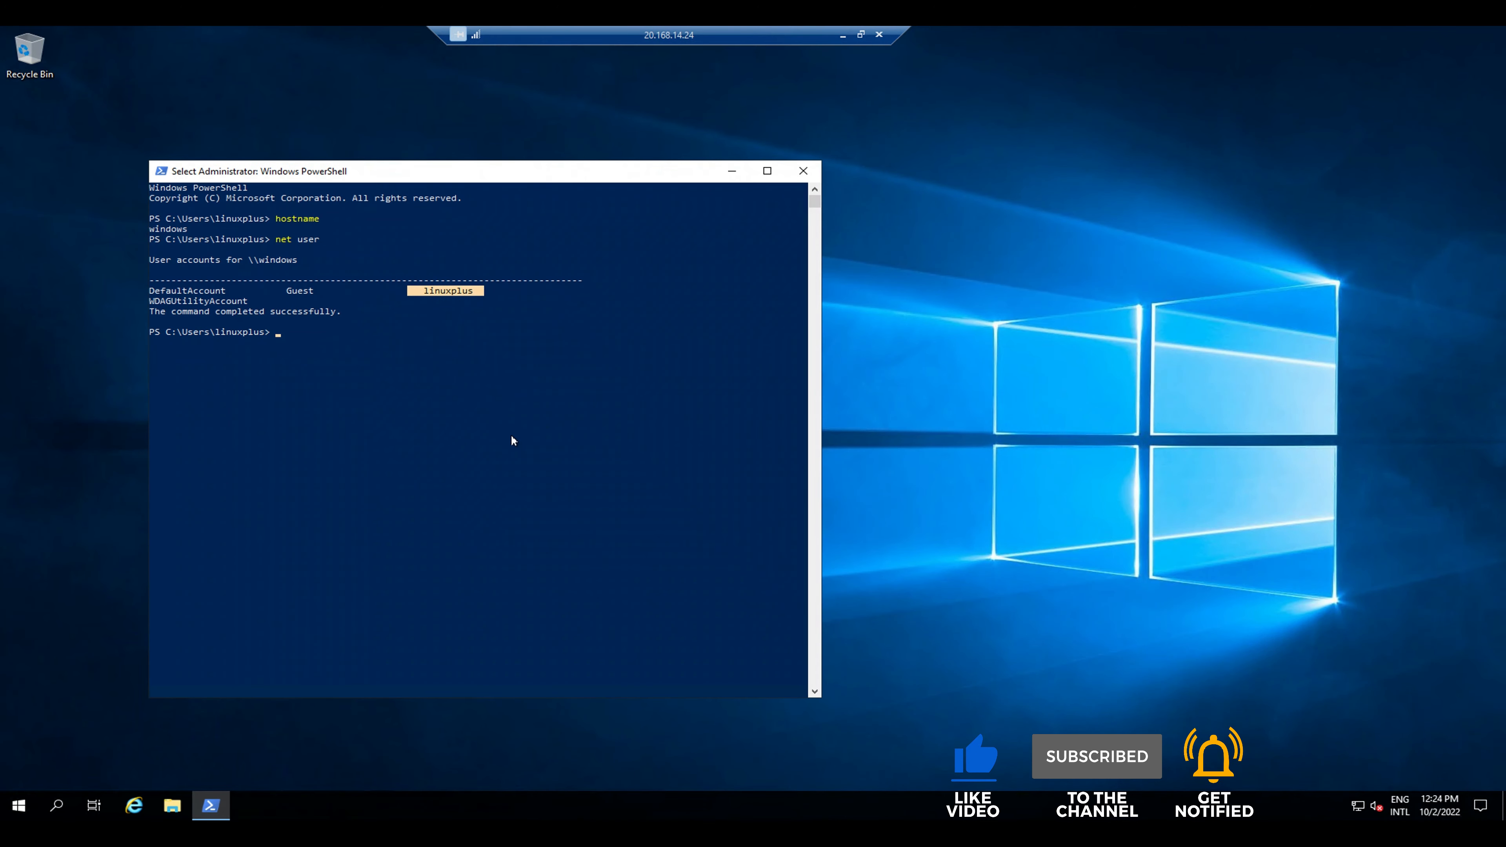
Check the server's drives under This PC in a maximized File Explorer, then minimize the remote session to return to the Azure portal.
{"action": "left_click", "coordinate": [180, 800]}
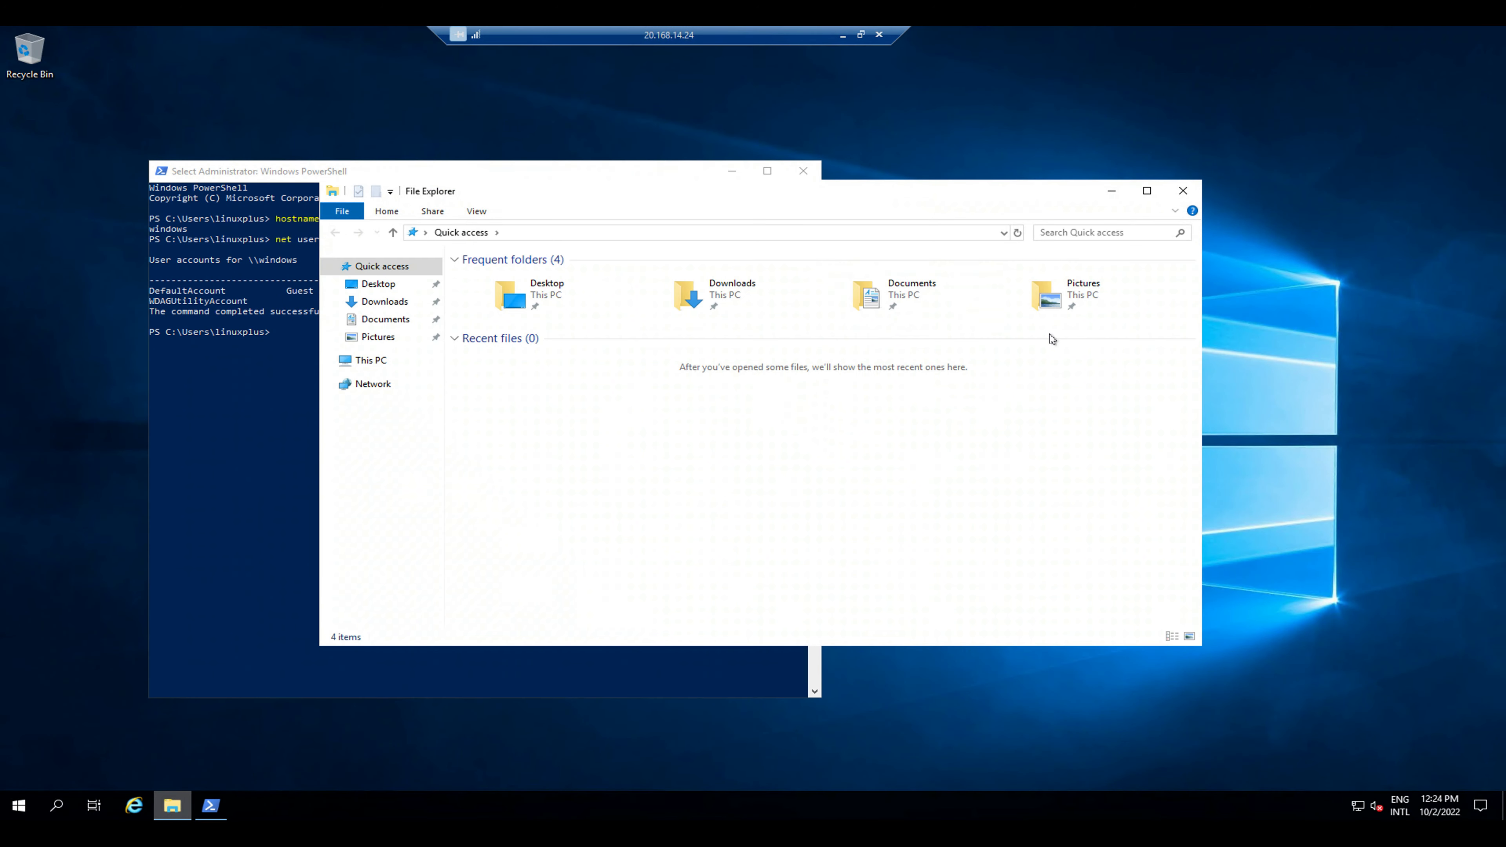
{"action": "left_click", "coordinate": [1144, 190]}
{"action": "left_click", "coordinate": [55, 201]}
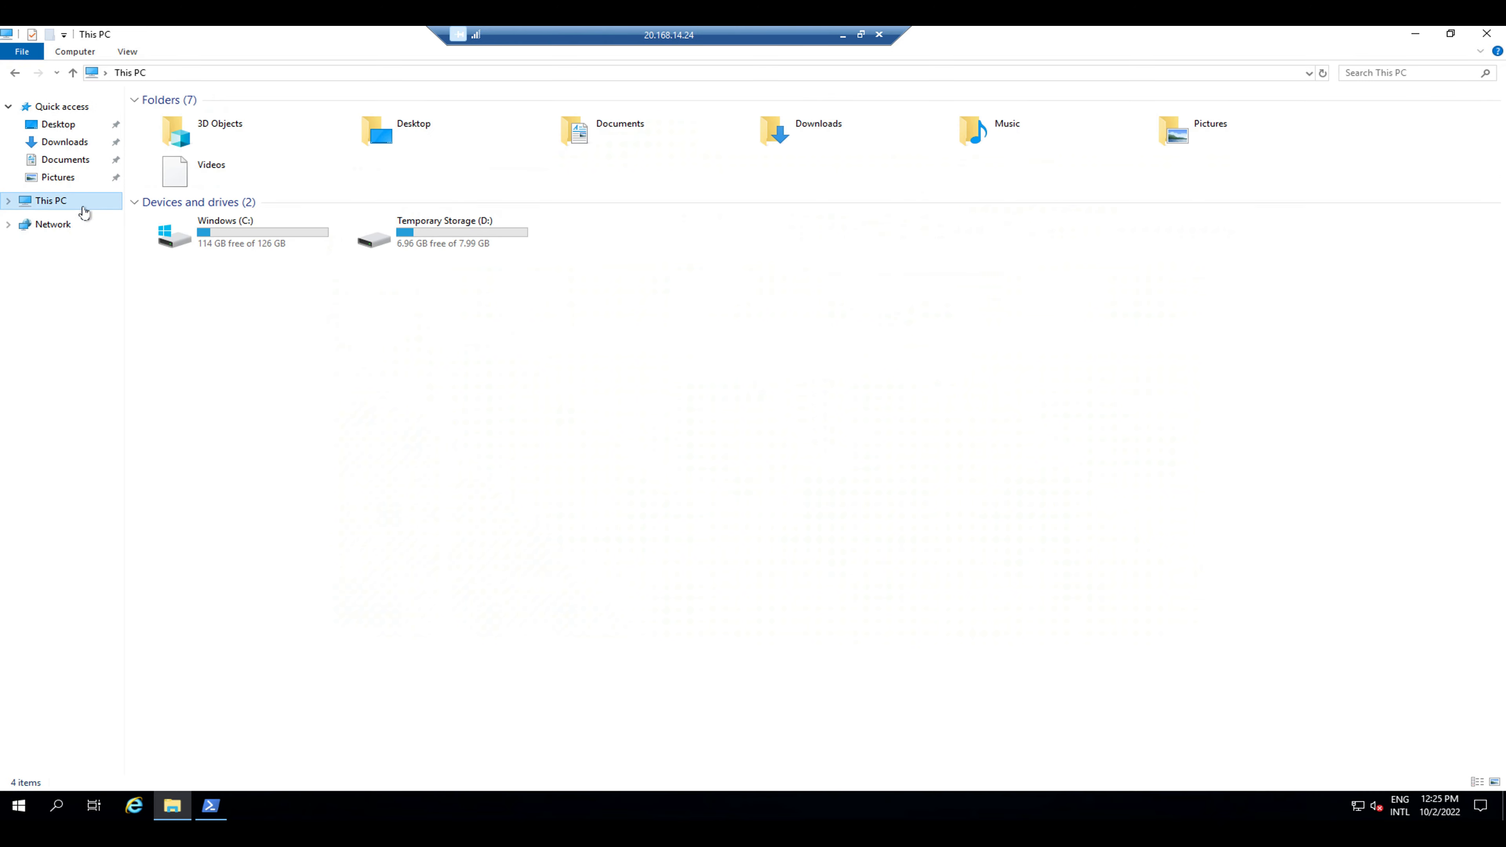
{"action": "right_click", "coordinate": [552, 400]}
{"action": "left_click", "coordinate": [438, 462]}
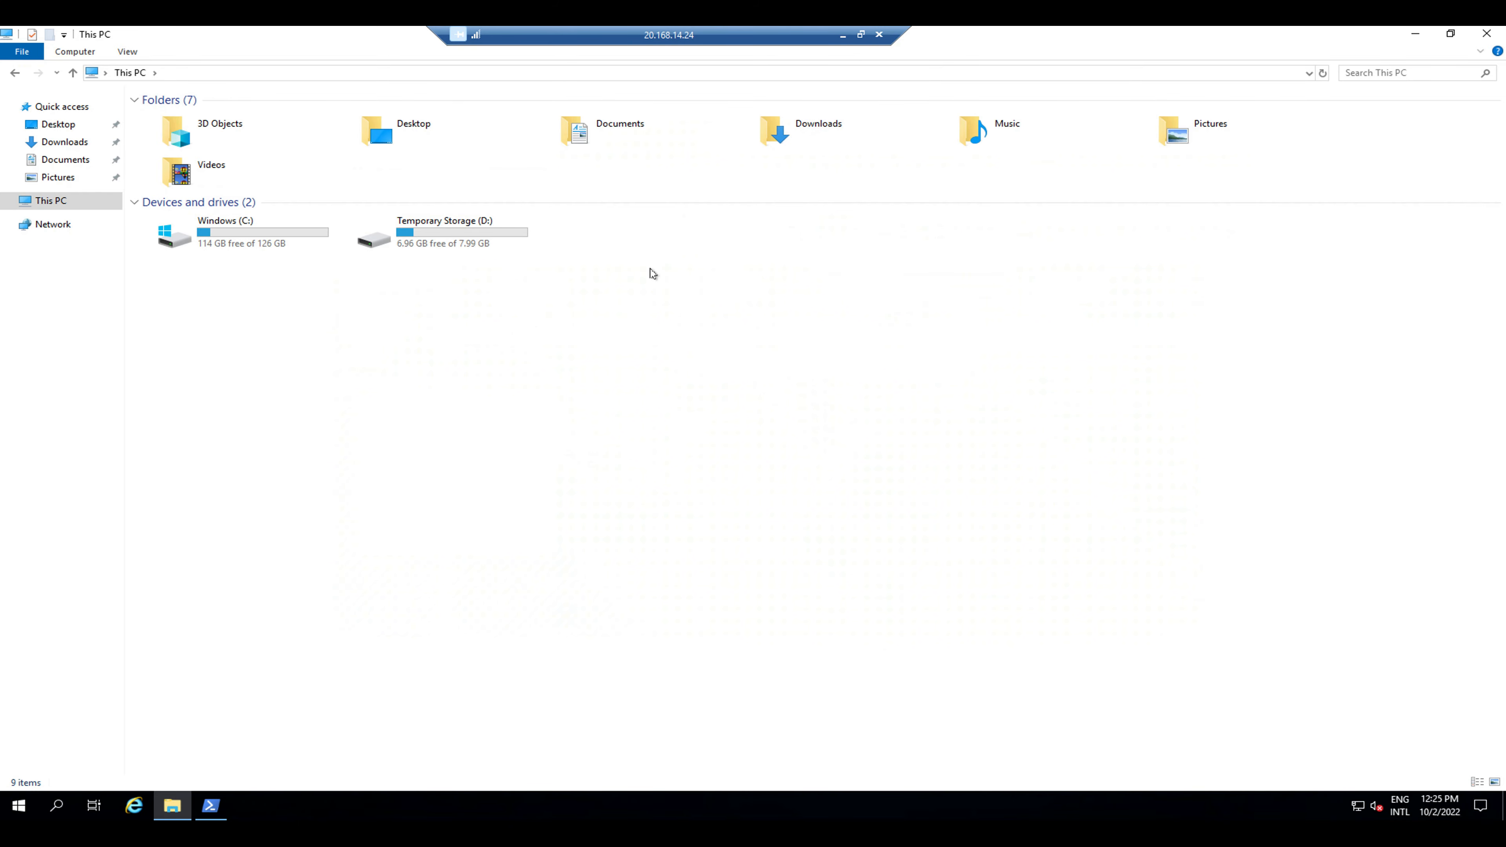
{"action": "left_click", "coordinate": [842, 35]}
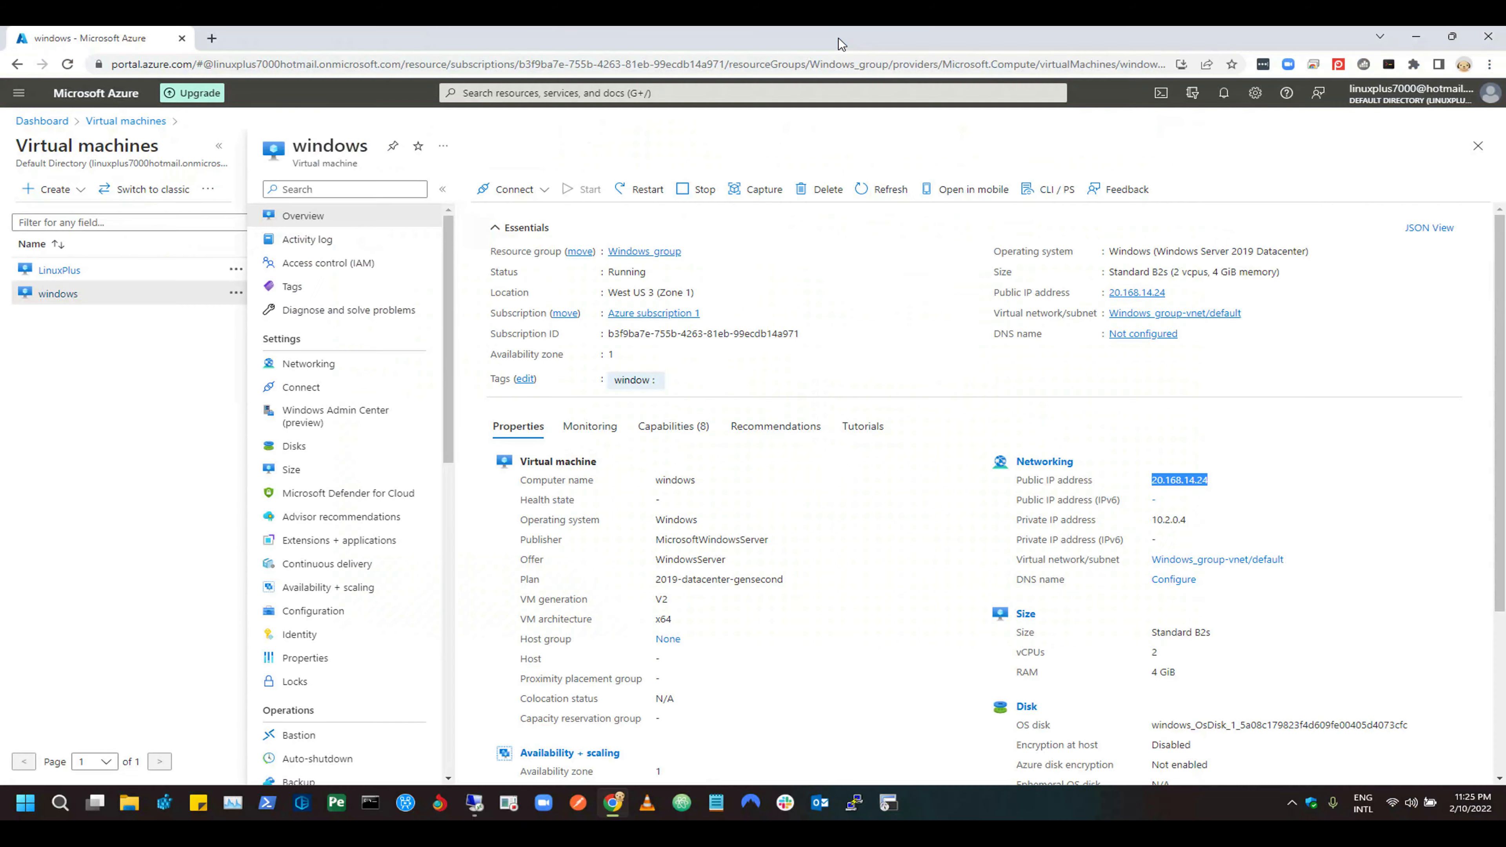
{"action": "left_click", "coordinate": [1215, 492]}
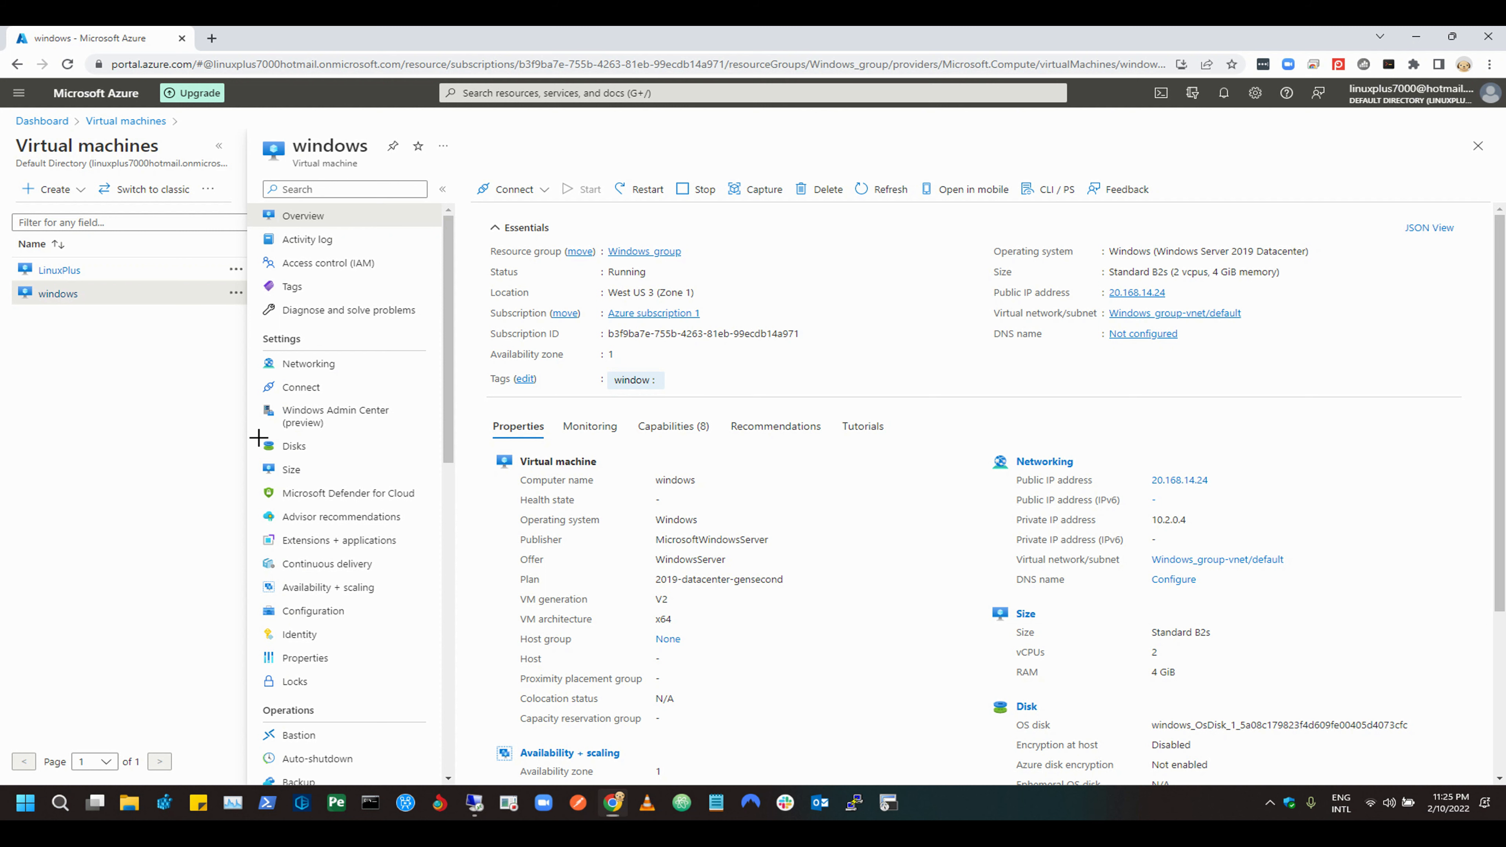
{"action": "left_click_drag", "start_coordinate": [259, 437], "coordinate": [349, 457]}
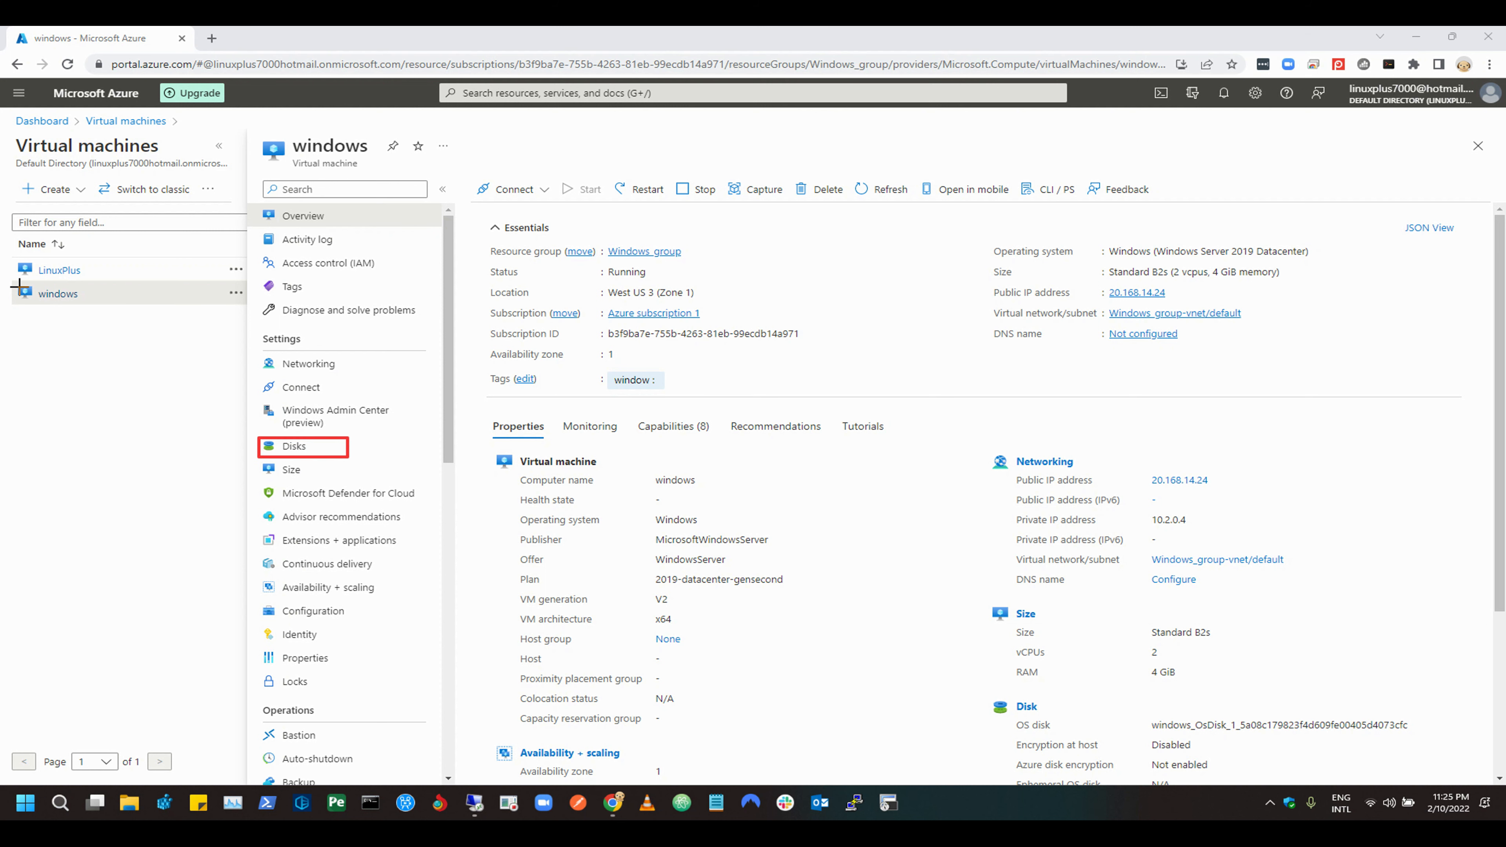
{"action": "left_click_drag", "start_coordinate": [9, 280], "coordinate": [127, 307]}
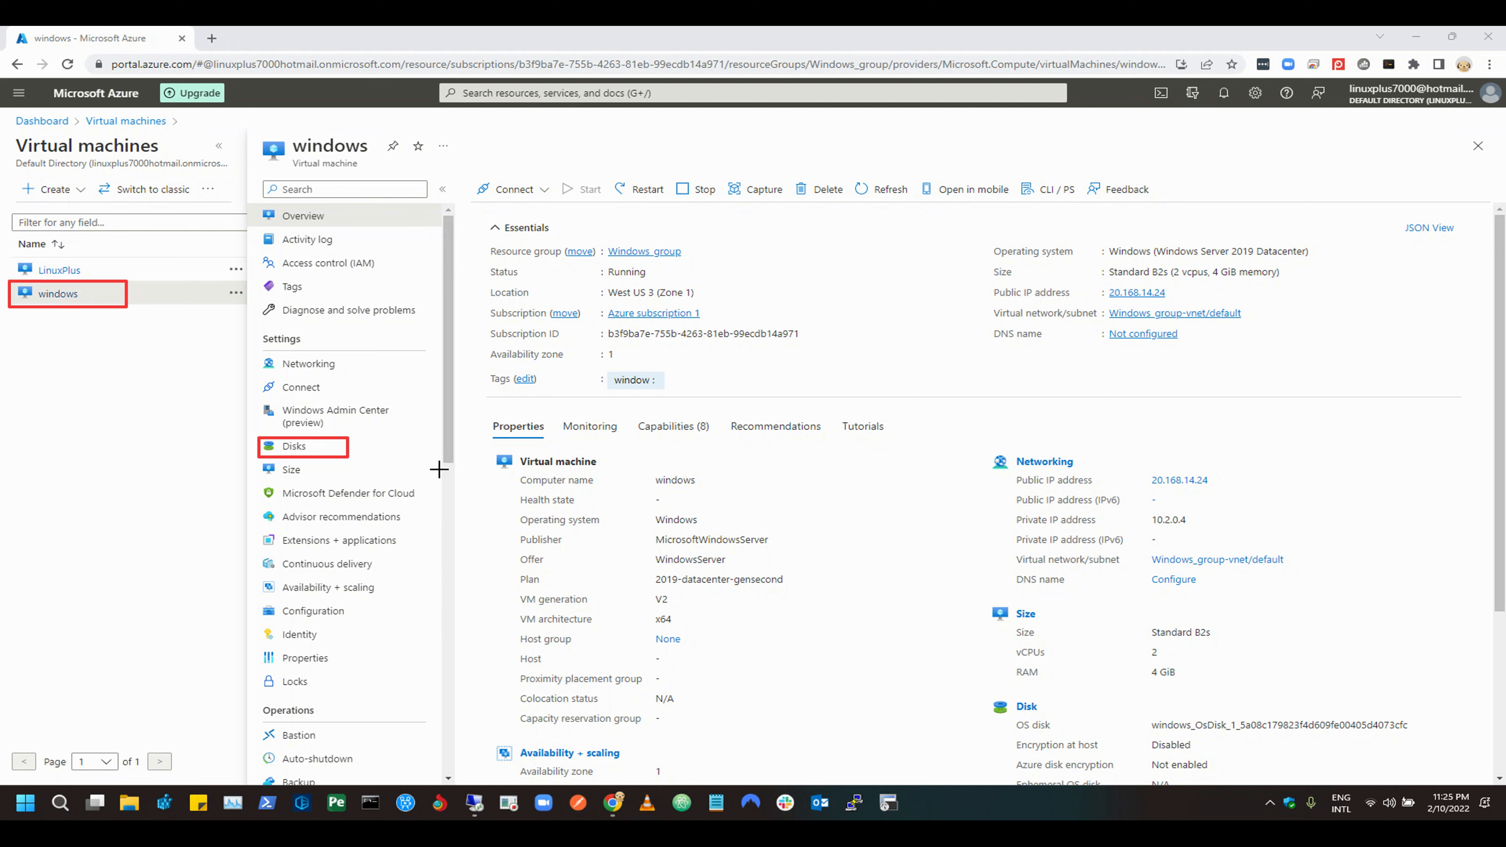
{"action": "key", "text": "Escape"}
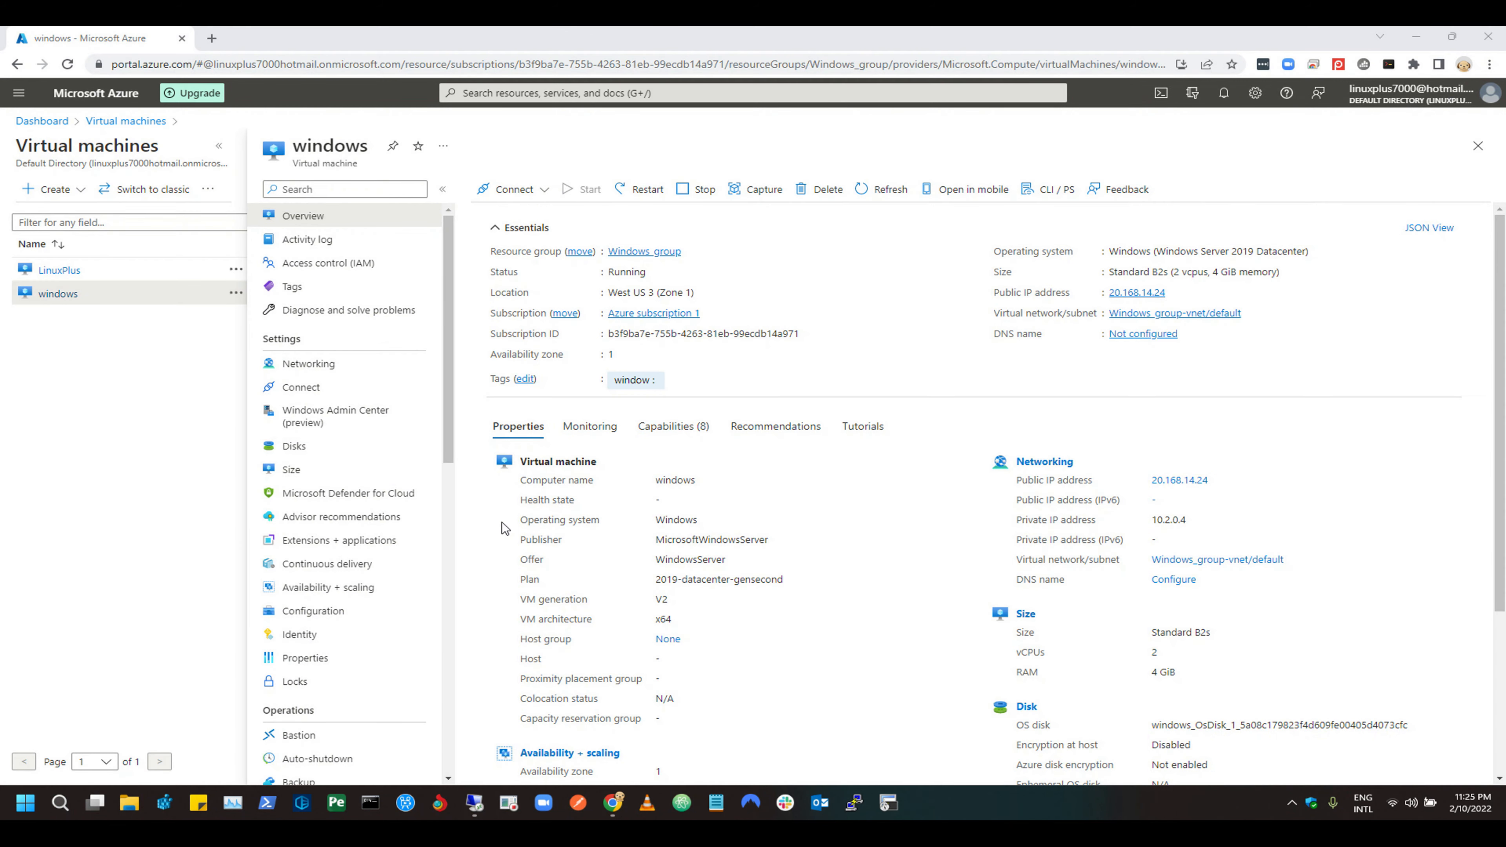
Open the OS disk from the windows virtual machine's disks and start creating a snapshot of it.
{"action": "left_click", "coordinate": [294, 446]}
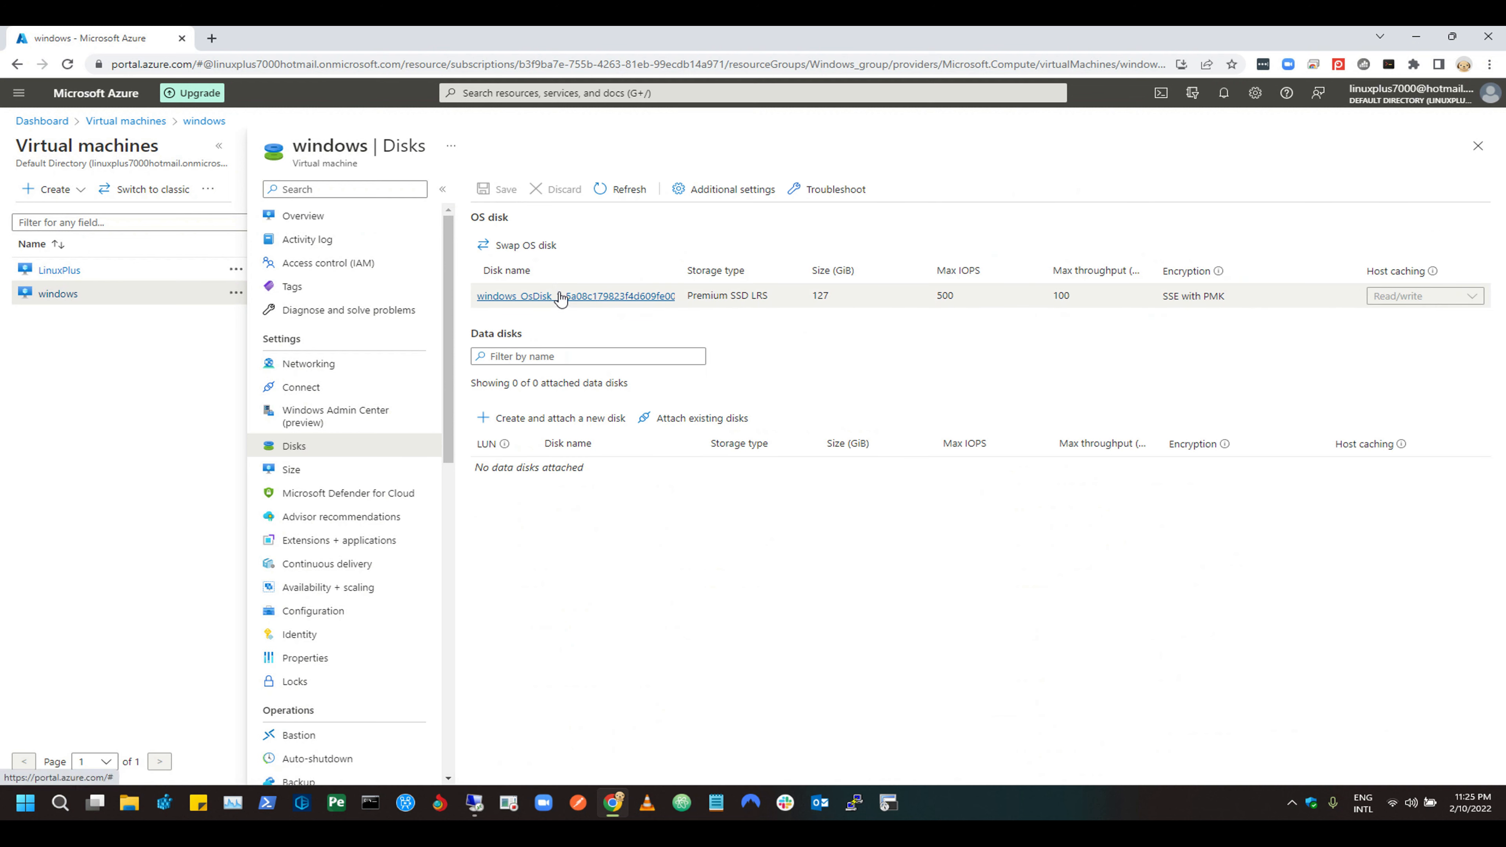
{"action": "left_click", "coordinate": [592, 296]}
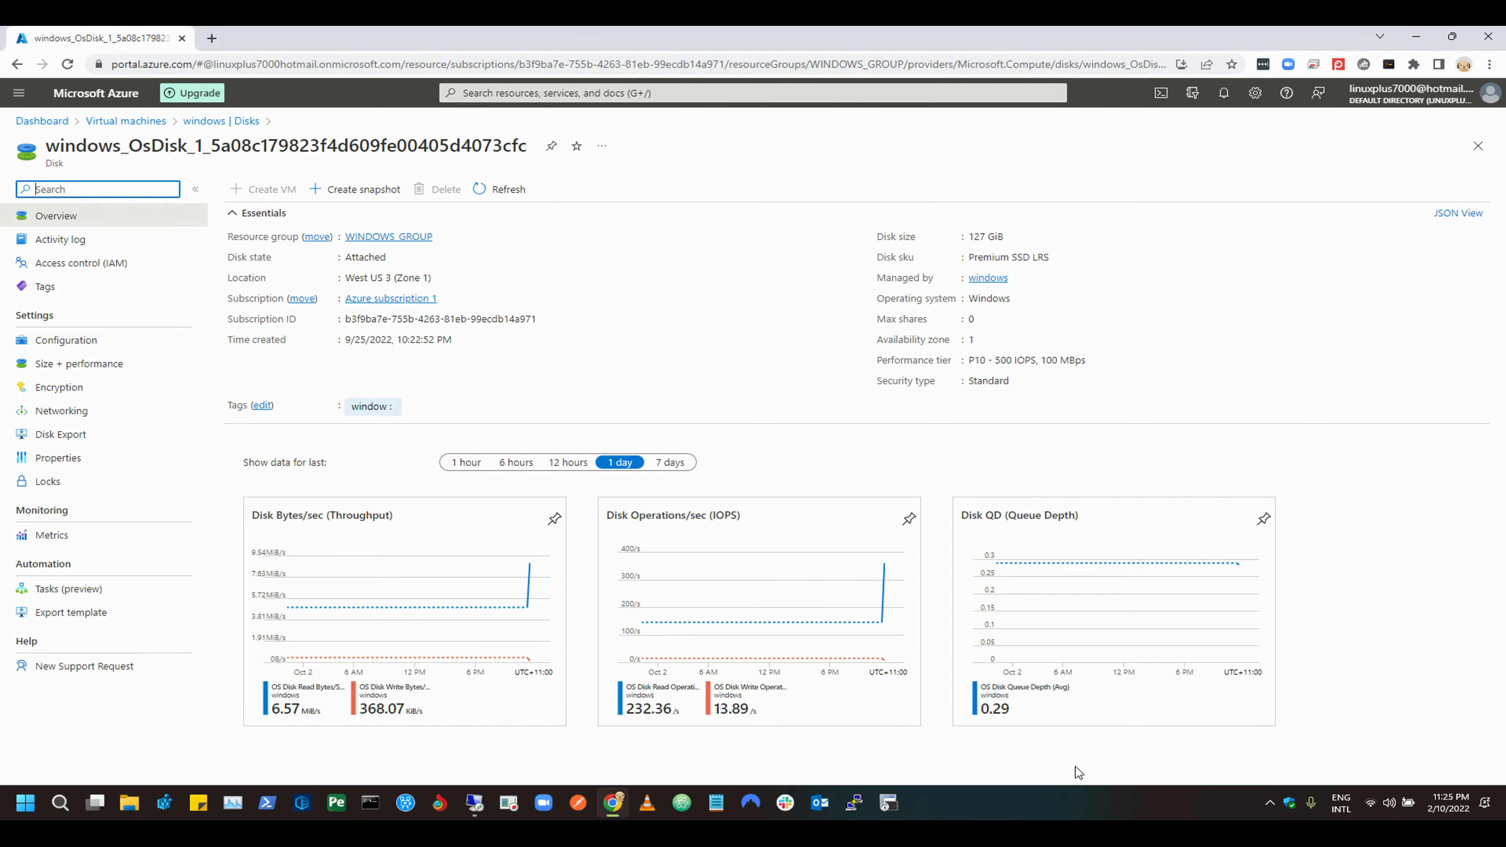
{"action": "left_click_drag", "start_coordinate": [301, 176], "coordinate": [401, 208]}
{"action": "left_click_drag", "start_coordinate": [20, 132], "coordinate": [615, 169]}
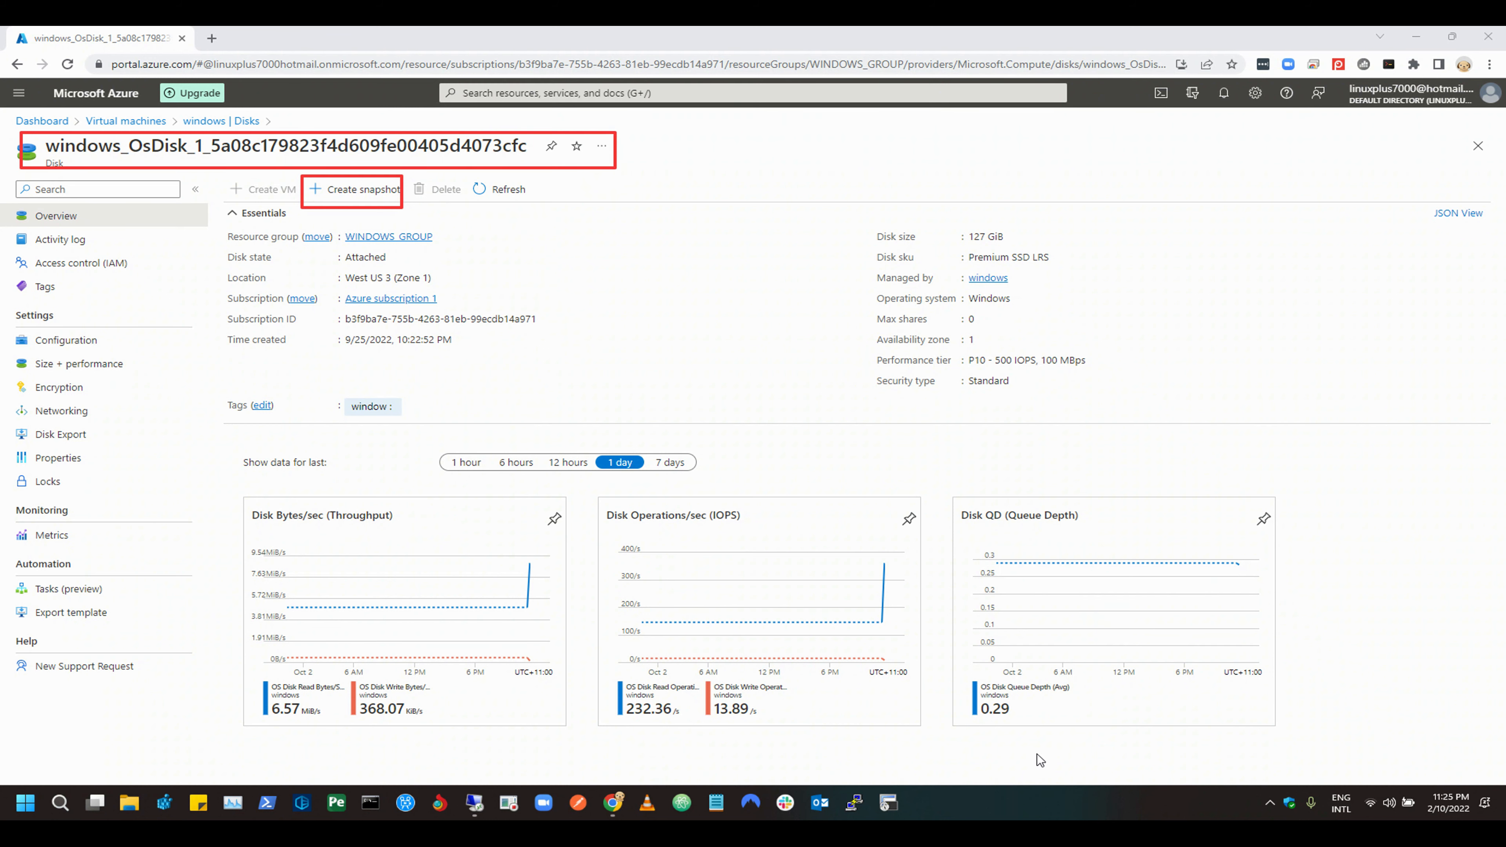
{"action": "key", "text": "Escape"}
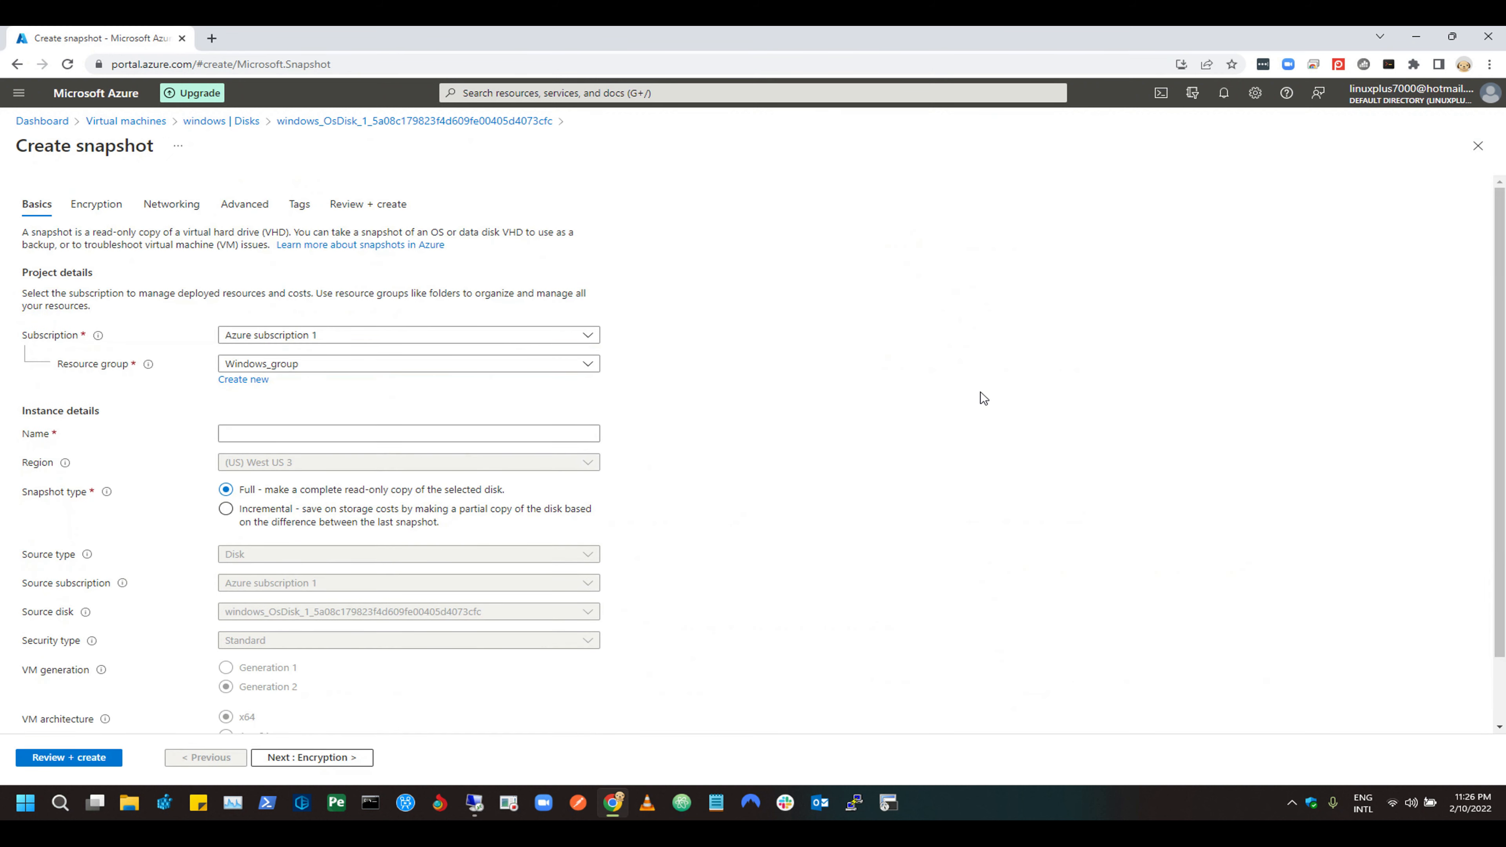
Name the snapshot snapshotwindows, keep the Full type and Zone-redundant storage, and proceed to the encryption settings.
{"action": "left_click", "coordinate": [269, 434]}
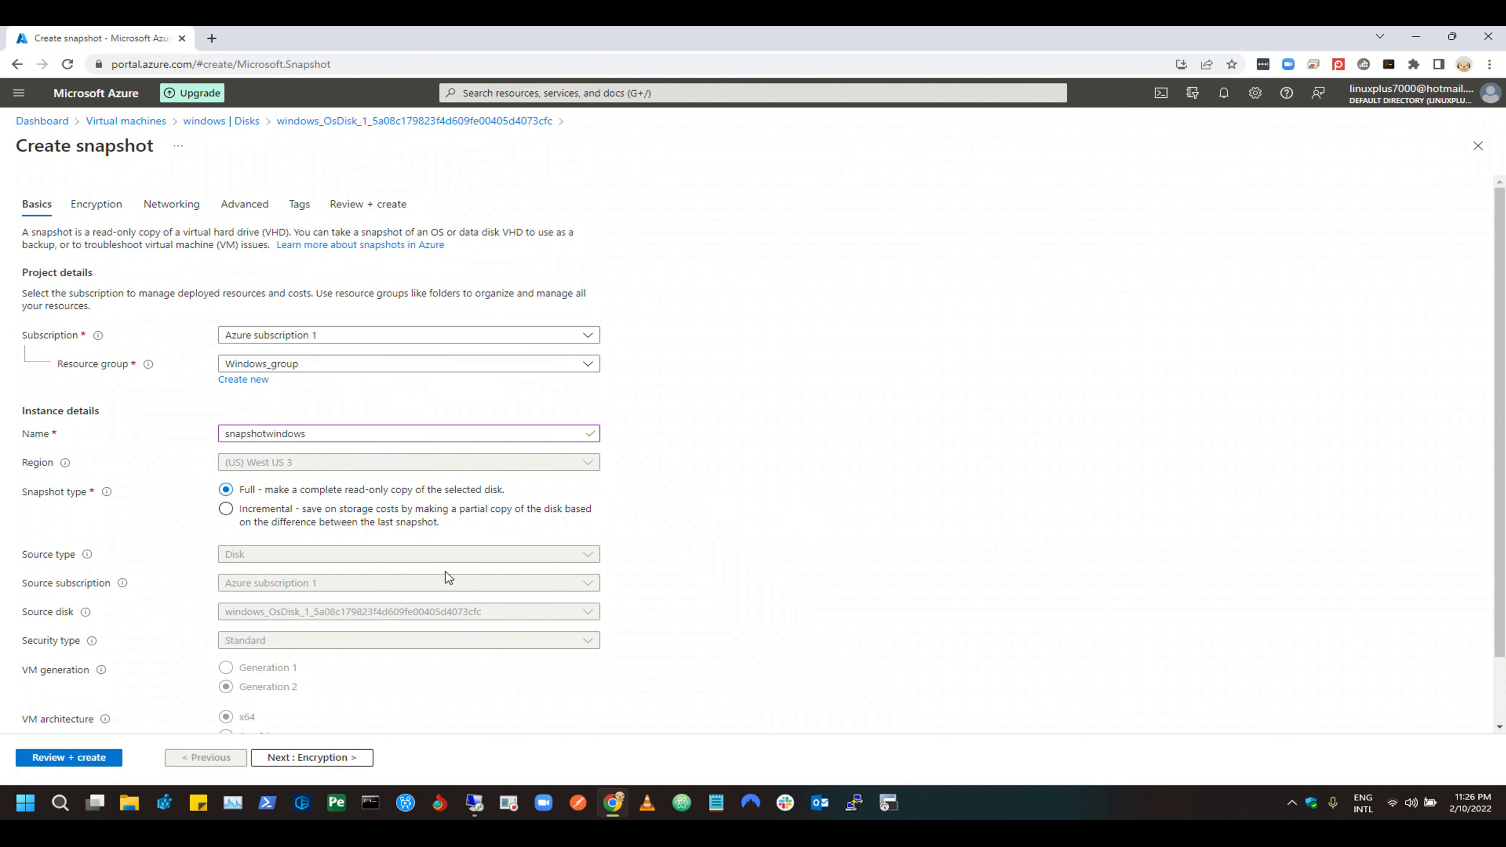
{"action": "scroll", "coordinate": [445, 570], "scroll_direction": "down", "scroll_amount": 2}
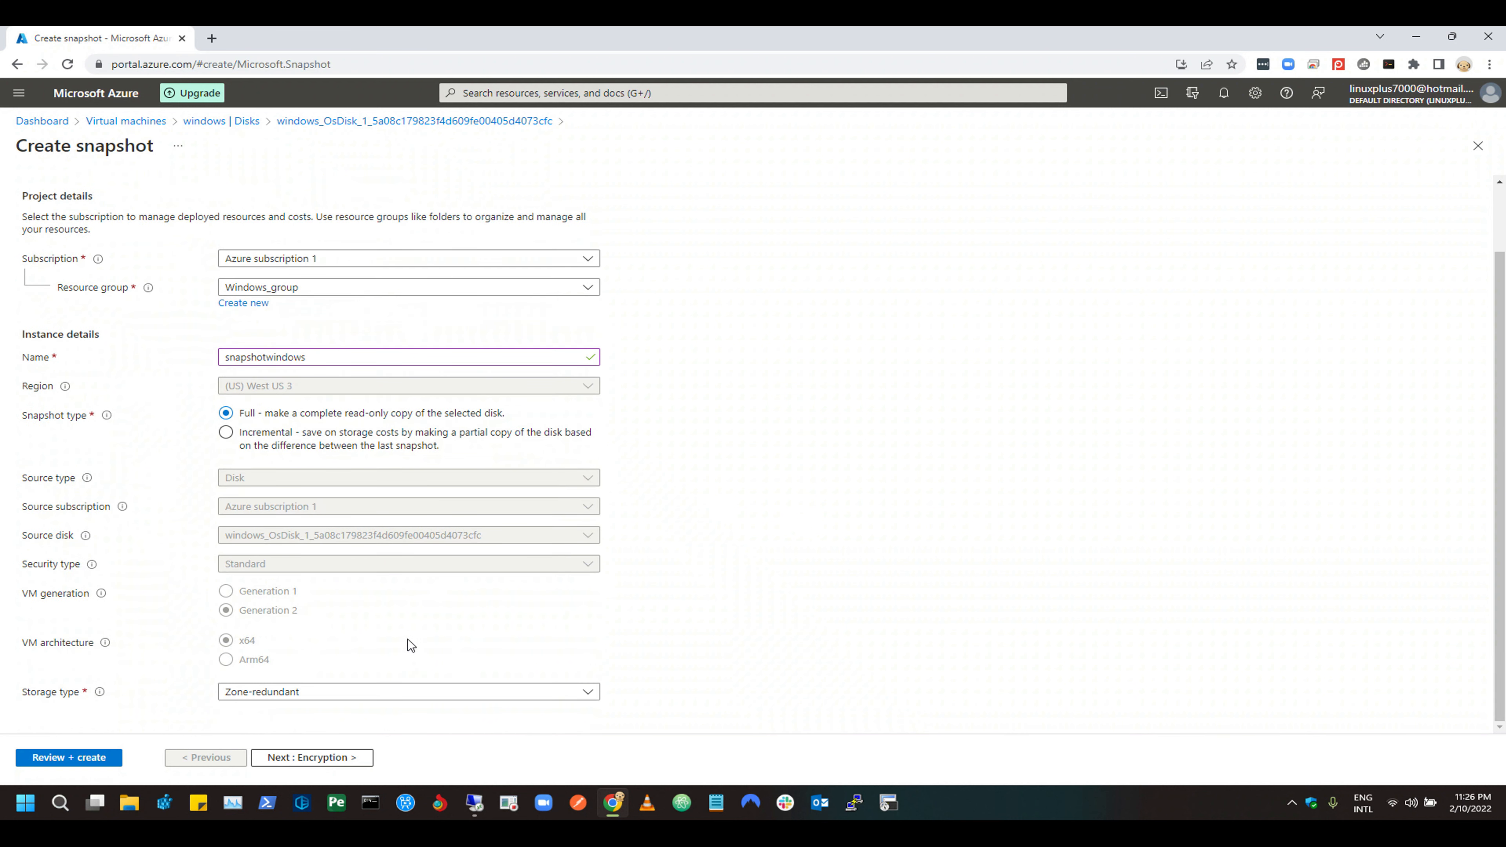
{"action": "left_click", "coordinate": [335, 759]}
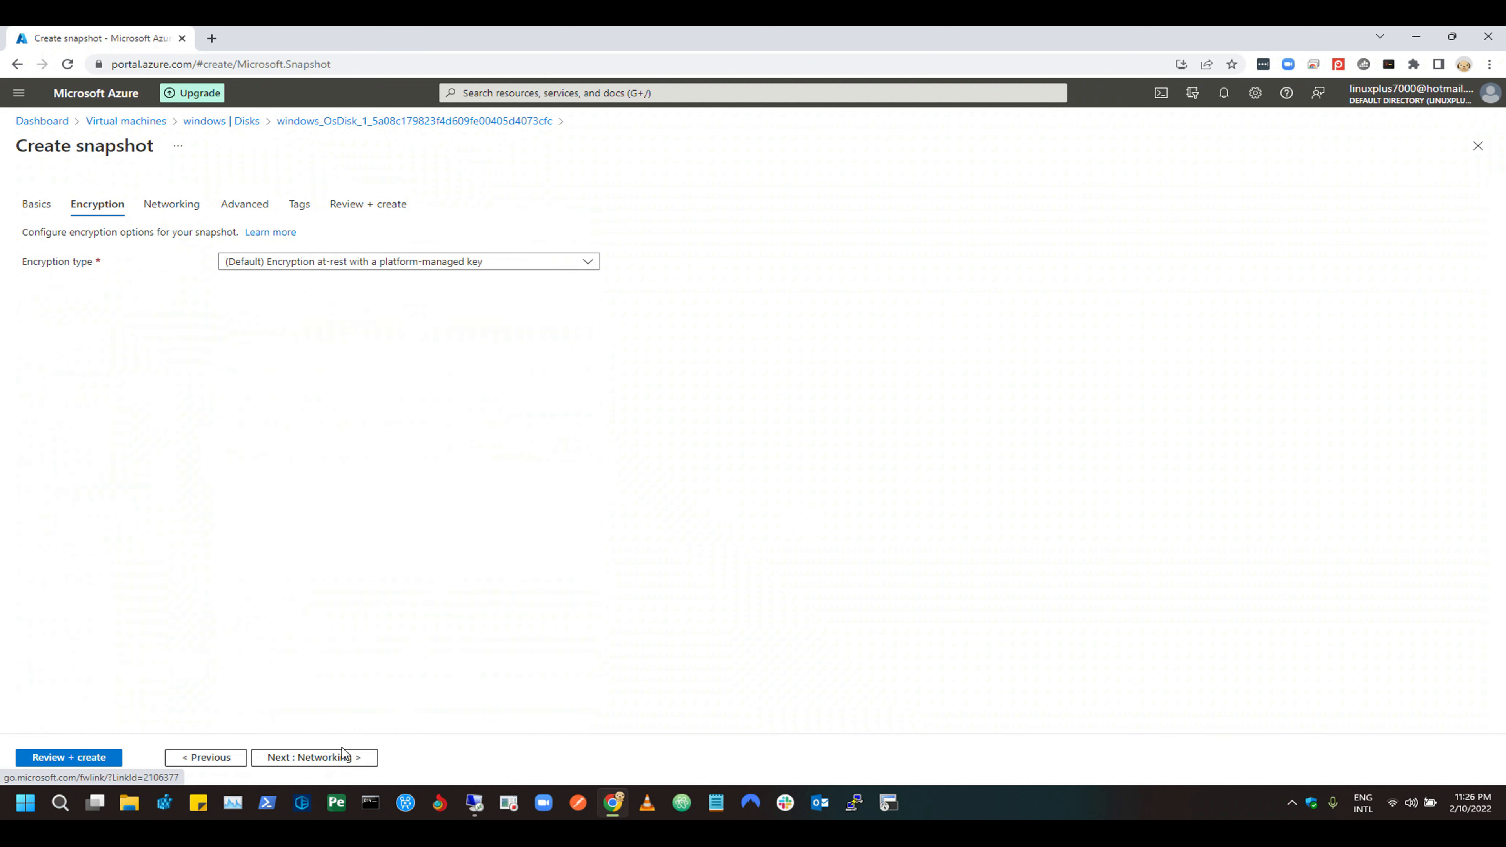
Keep the default encryption, networking, advanced and tag settings and proceed to the snapshot's final review.
{"action": "left_click", "coordinate": [325, 760]}
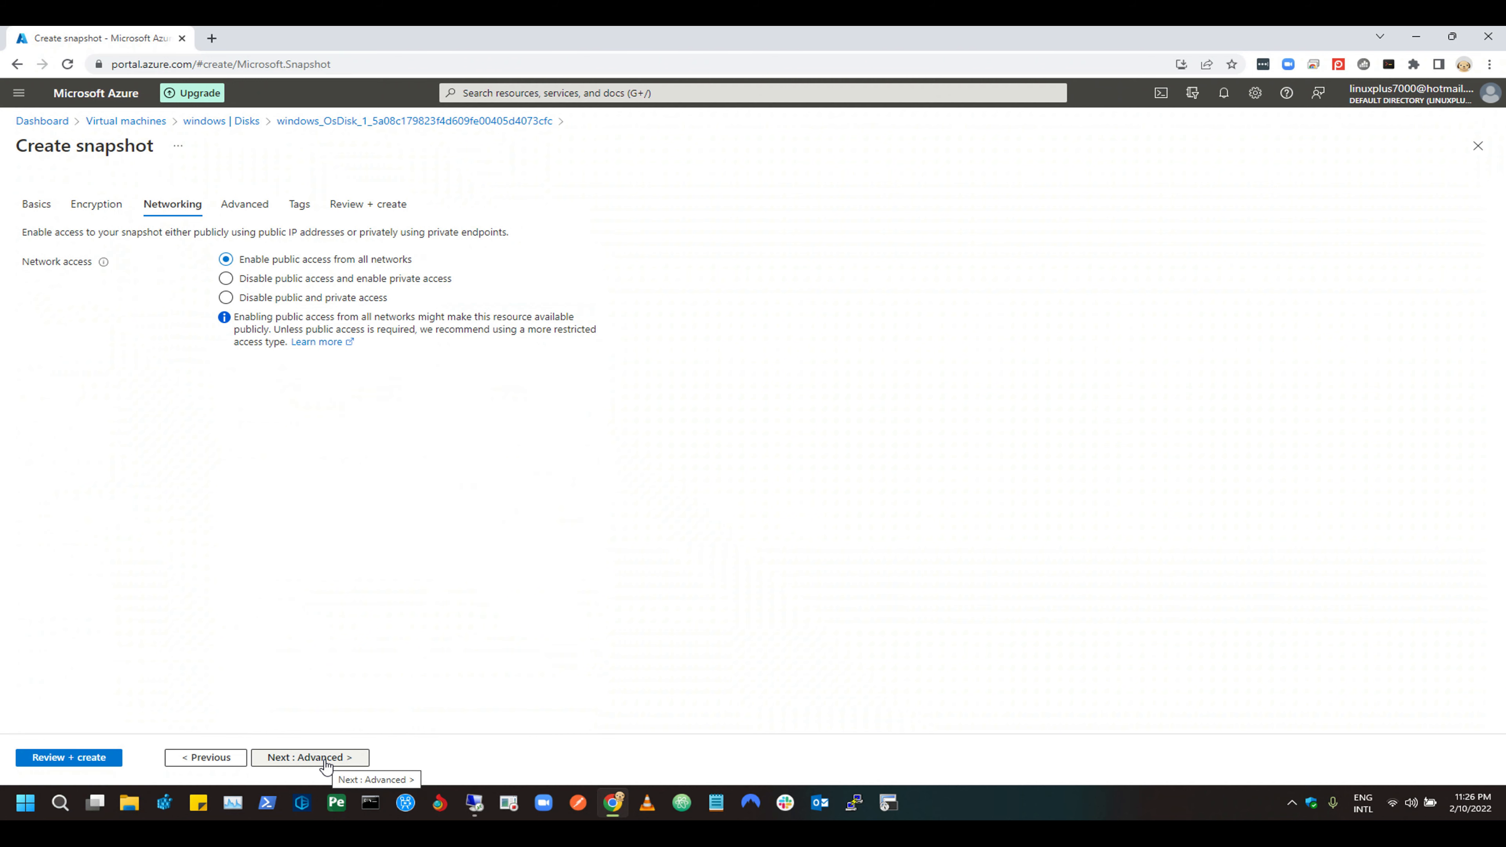
{"action": "left_click", "coordinate": [325, 759]}
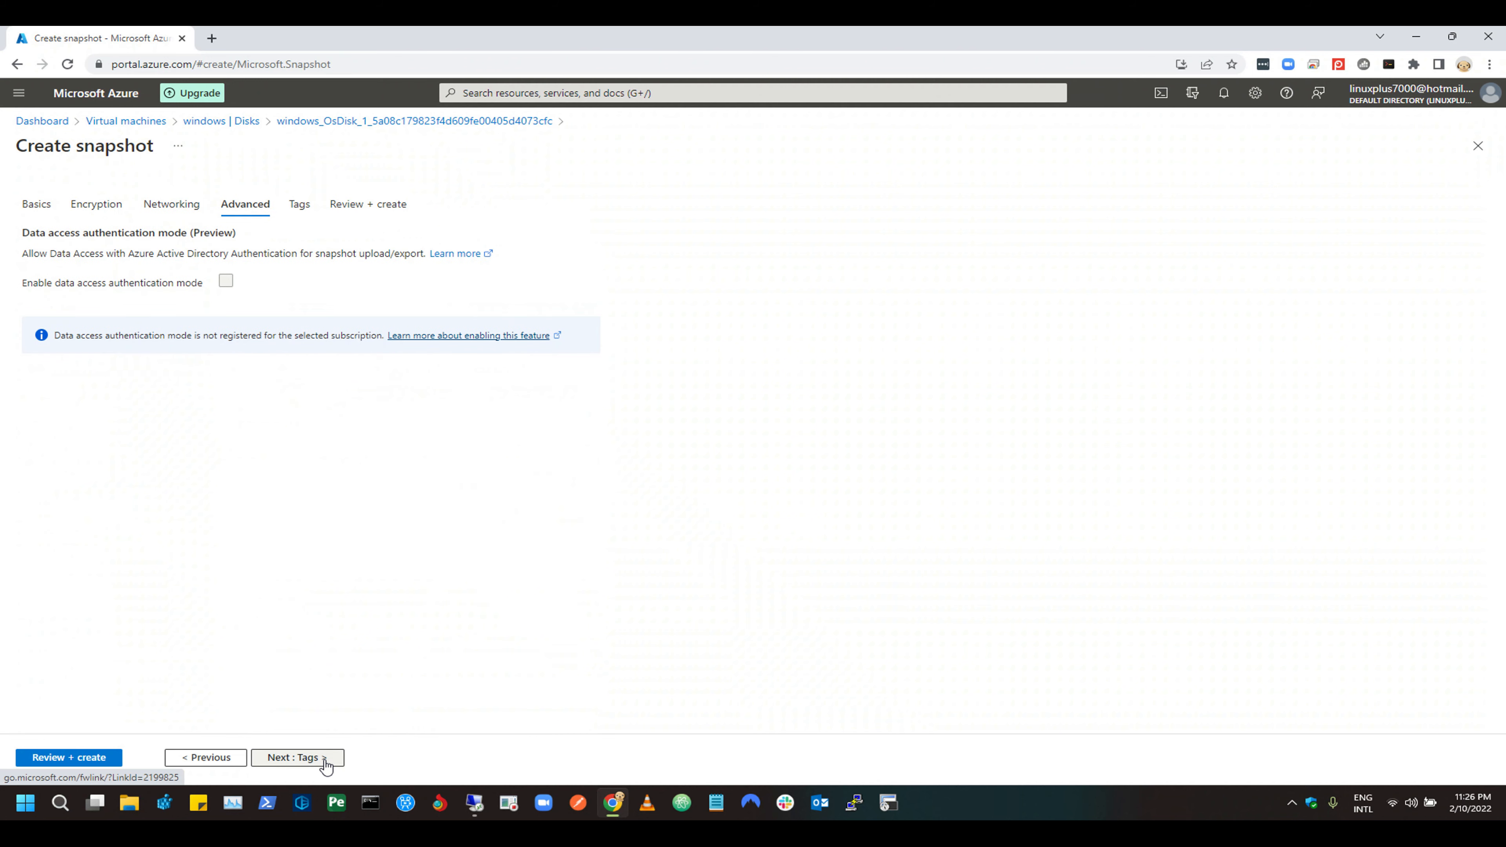
{"action": "left_click", "coordinate": [297, 757]}
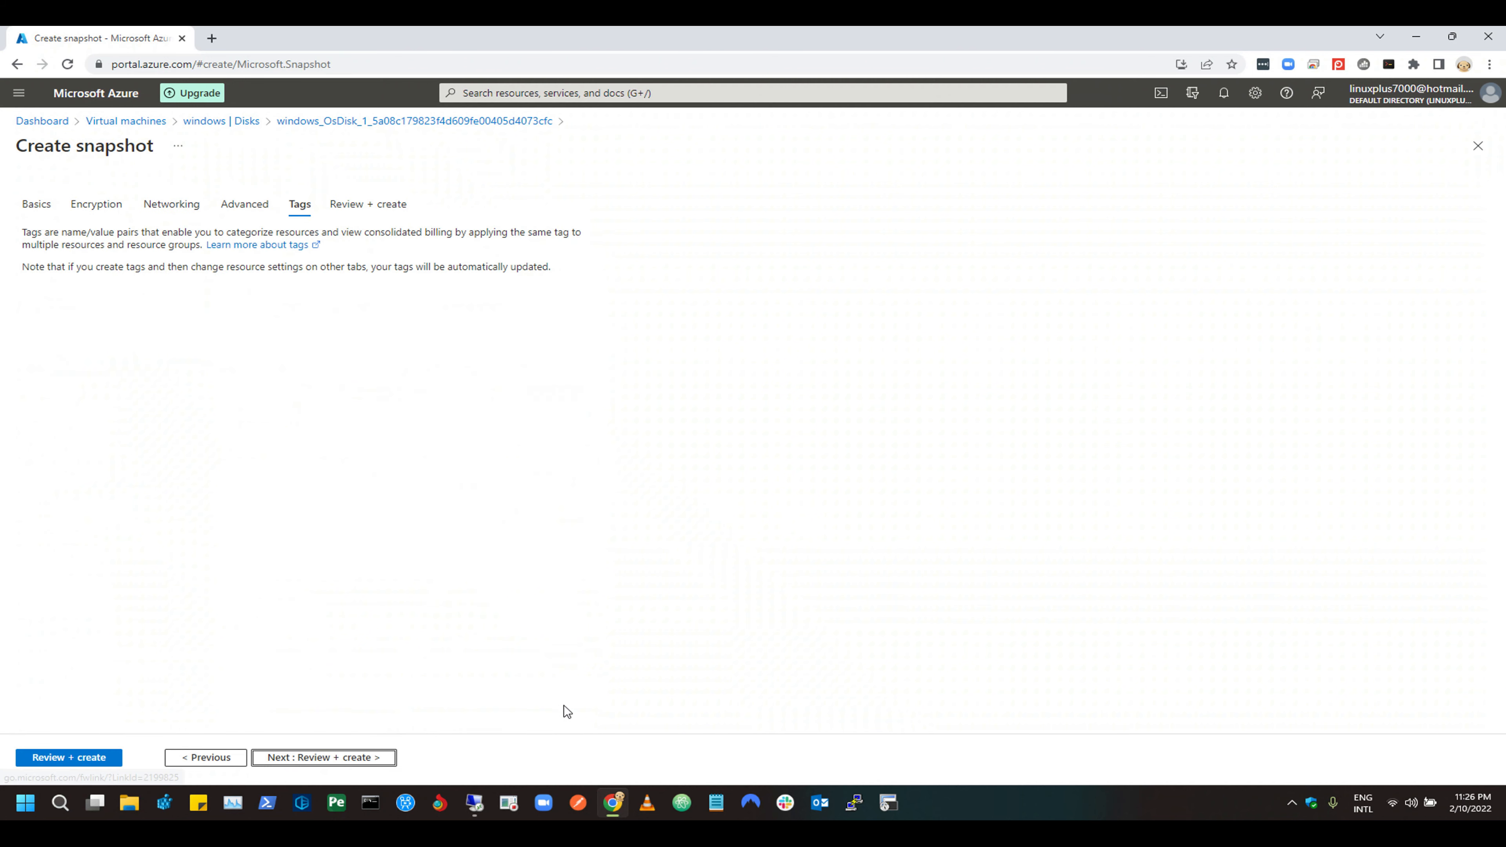
{"action": "left_click", "coordinate": [311, 763]}
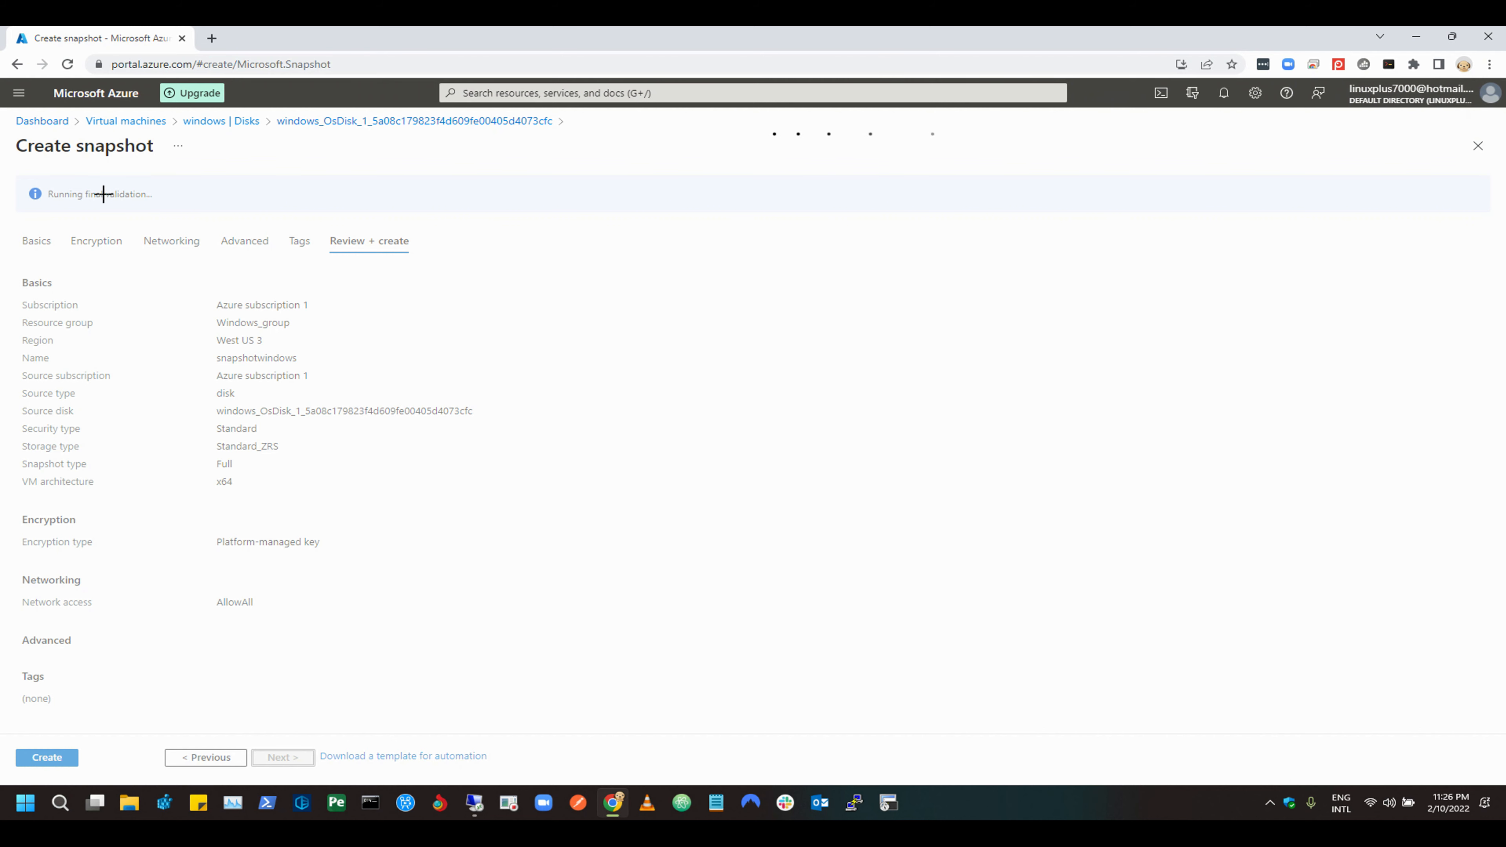
Create the snapshotwindows snapshot from the validated settings.
{"action": "left_click_drag", "start_coordinate": [19, 175], "coordinate": [203, 214]}
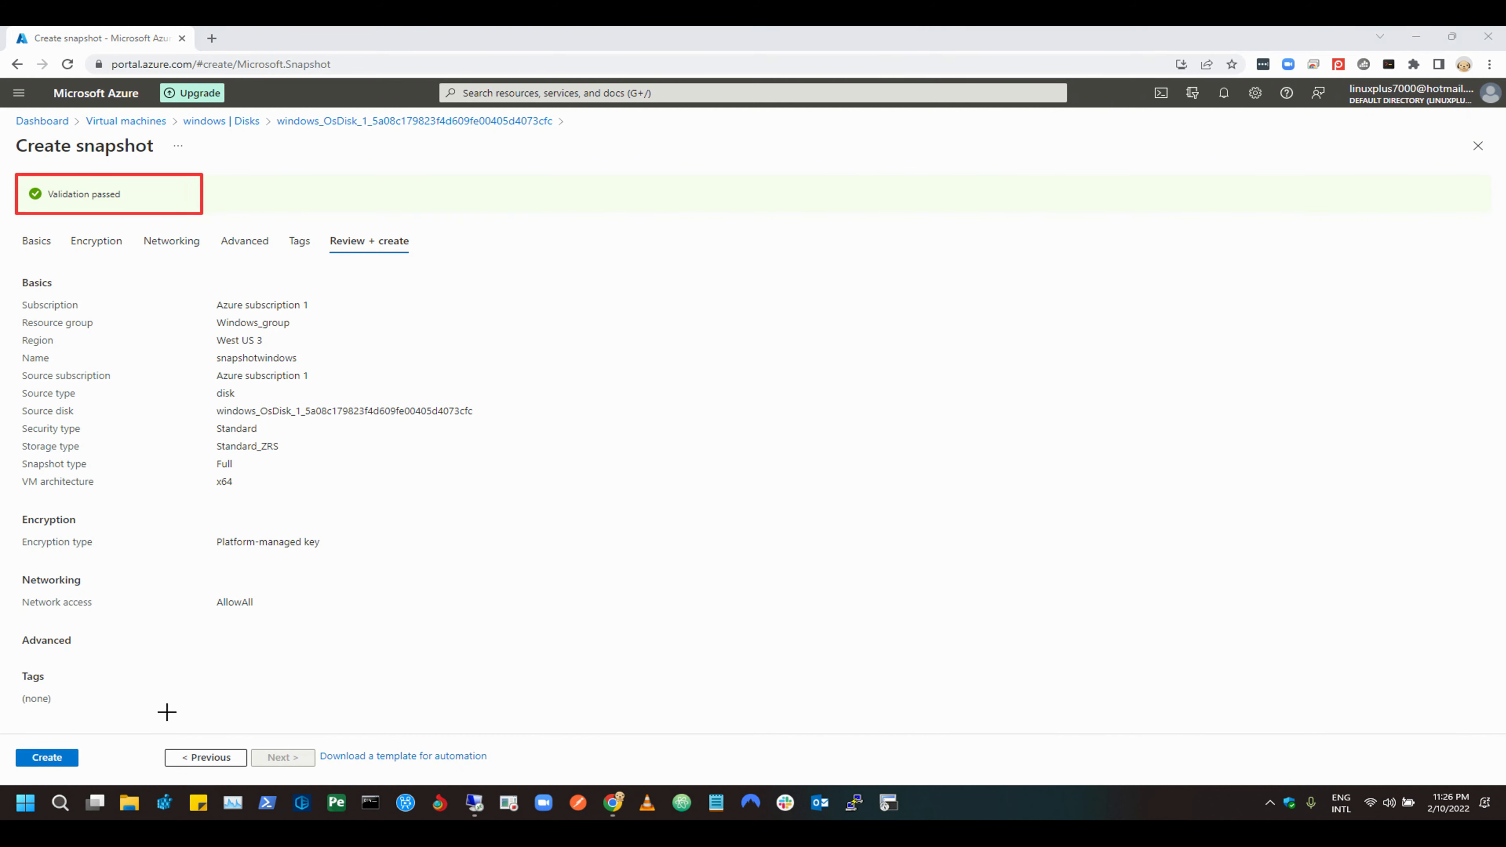
{"action": "mouse_move", "coordinate": [9, 739]}
{"action": "left_mouse_down"}
{"action": "mouse_move", "coordinate": [23, 764]}
{"action": "mouse_move", "coordinate": [123, 776]}
{"action": "left_mouse_up"}
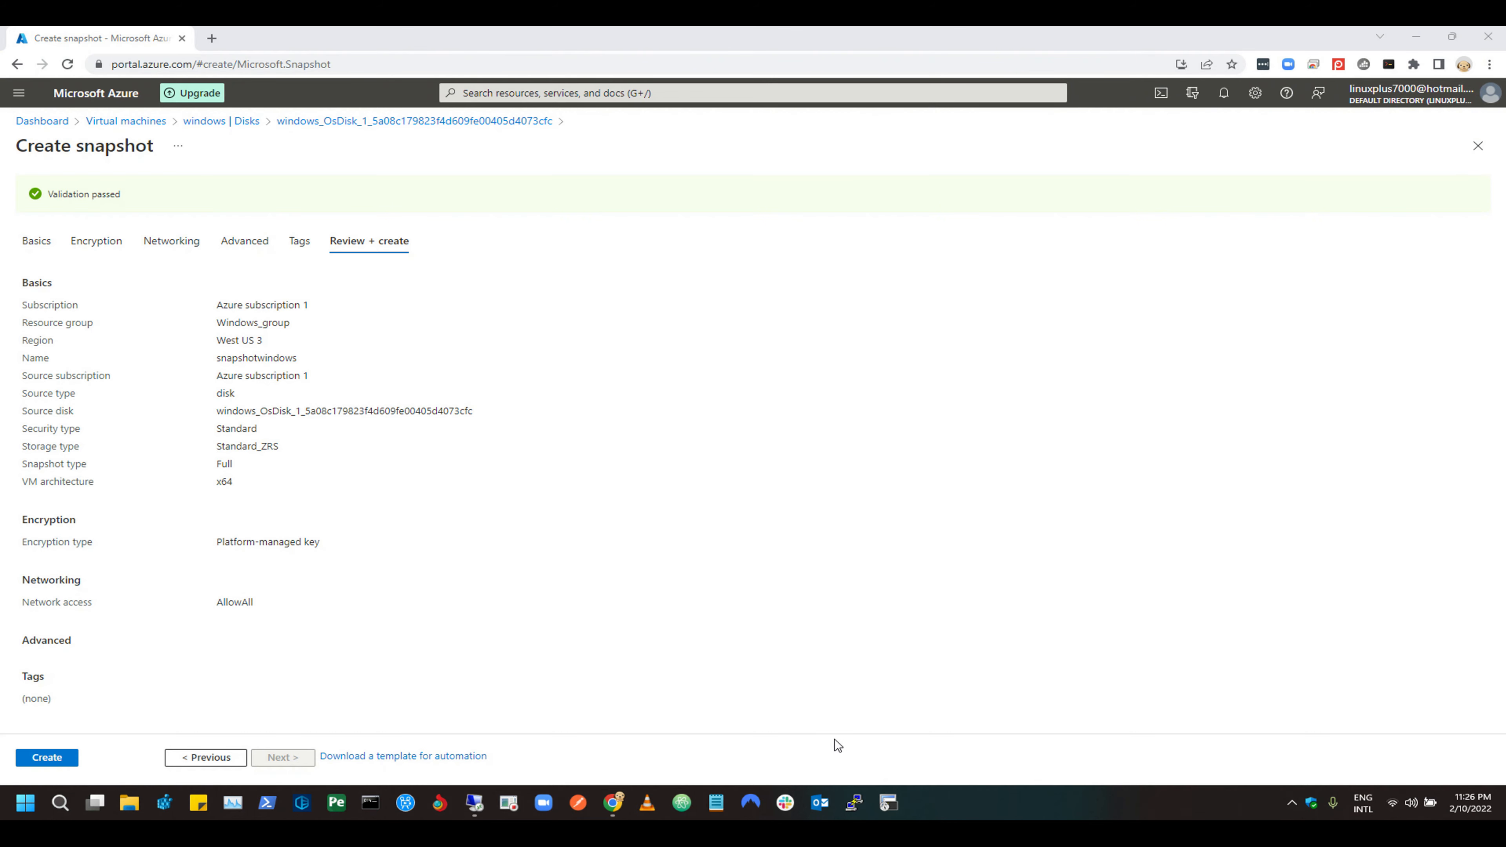
{"action": "left_click", "coordinate": [49, 760]}
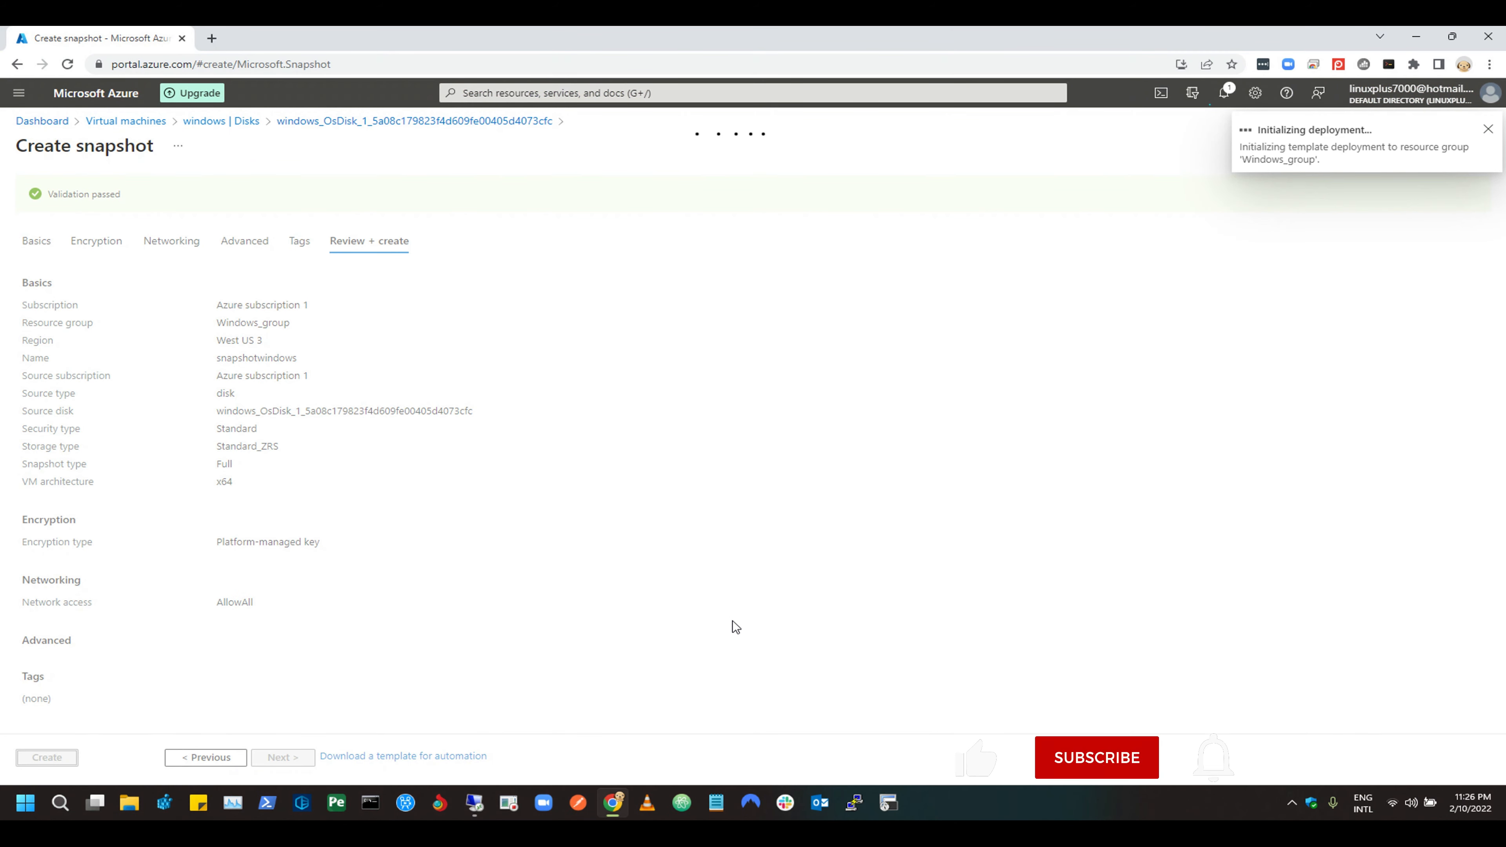
Open the portal notifications and dismiss the remaining-credit and started-virtual-machine entries.
{"action": "left_click", "coordinate": [1224, 94]}
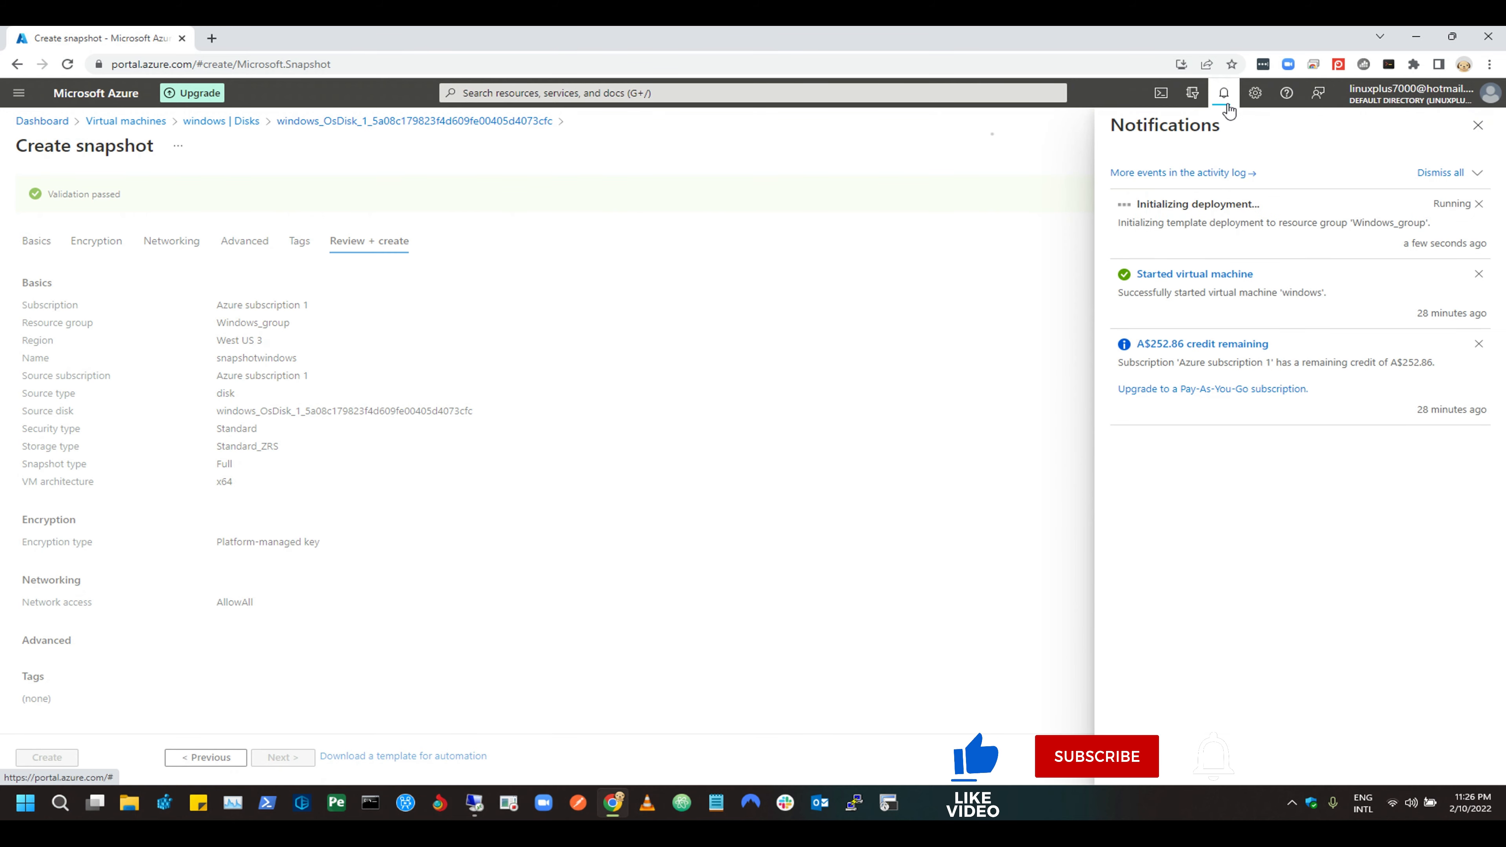
{"action": "left_click", "coordinate": [1479, 344]}
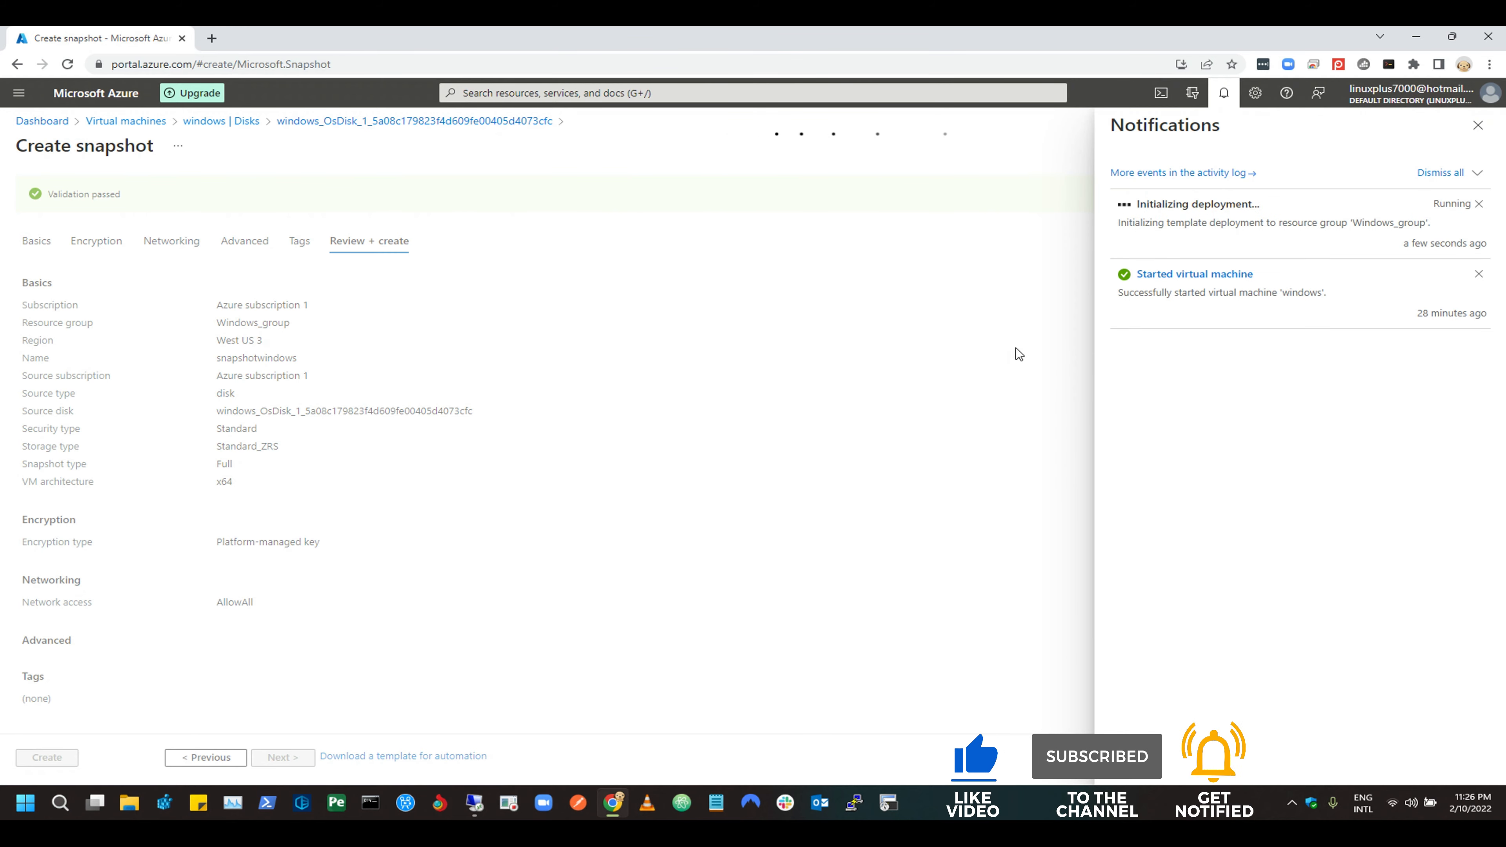
{"action": "left_click", "coordinate": [1478, 274]}
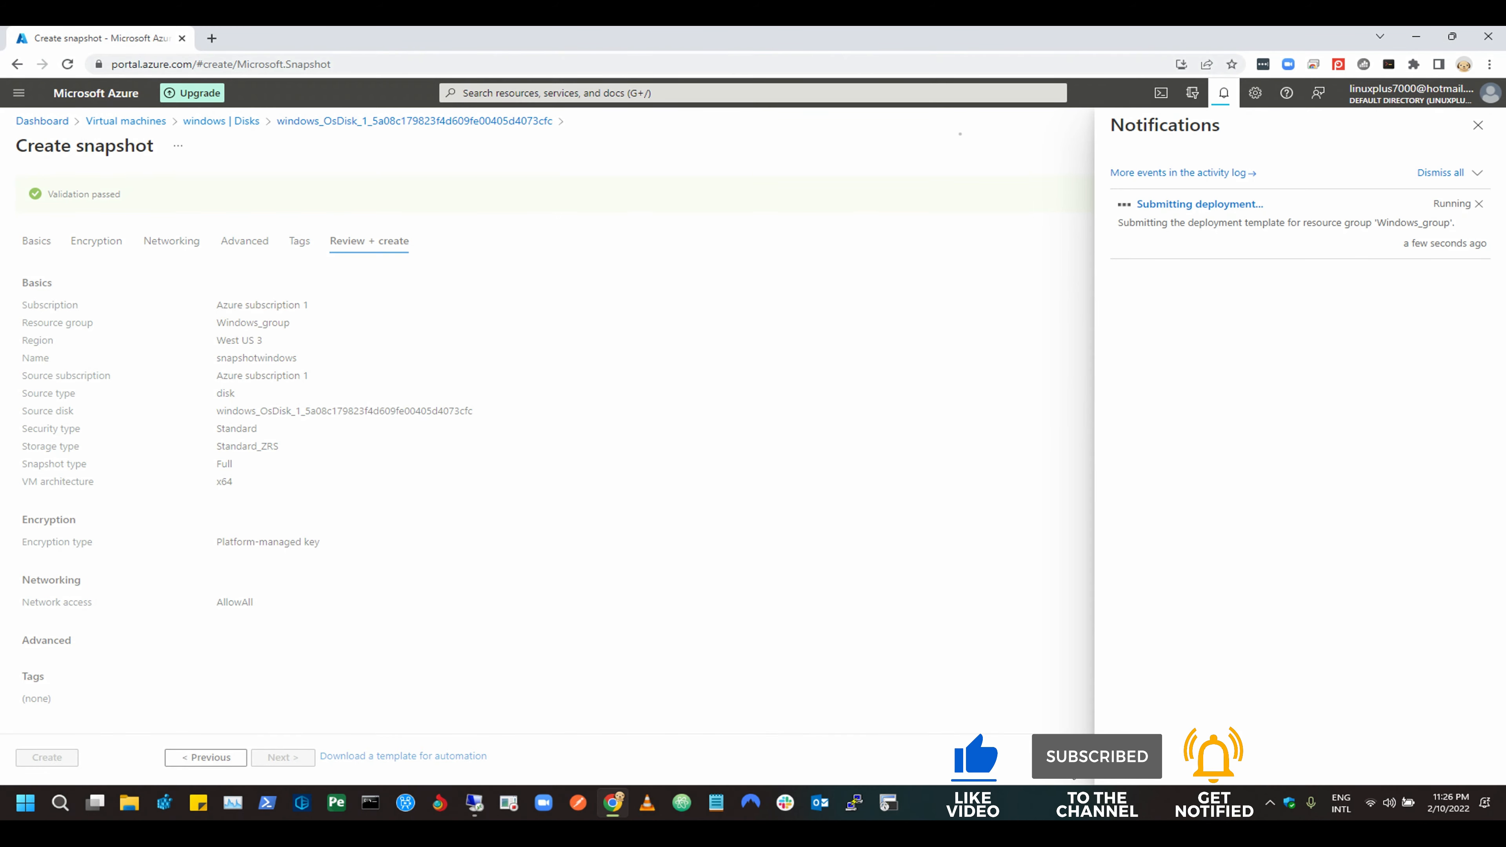
{"action": "mouse_move", "coordinate": [1107, 163]}
{"action": "left_mouse_down"}
{"action": "mouse_move", "coordinate": [1140, 211]}
{"action": "mouse_move", "coordinate": [1491, 275]}
{"action": "left_mouse_up"}
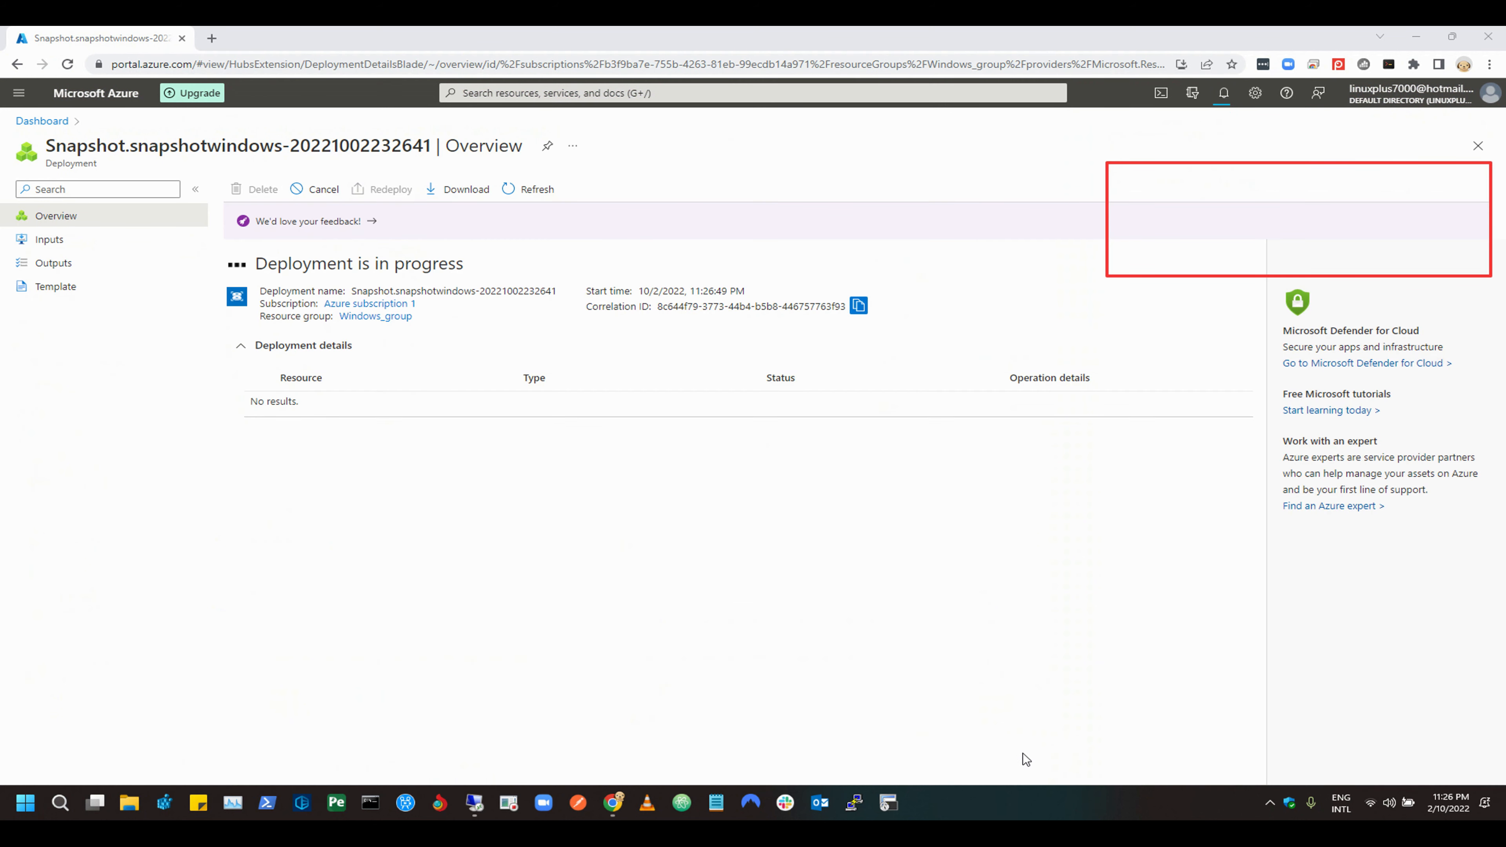
Check the snapshot deployment's progress in the notifications and go to the deployed snapshotwindows resource.
{"action": "left_click", "coordinate": [1224, 94]}
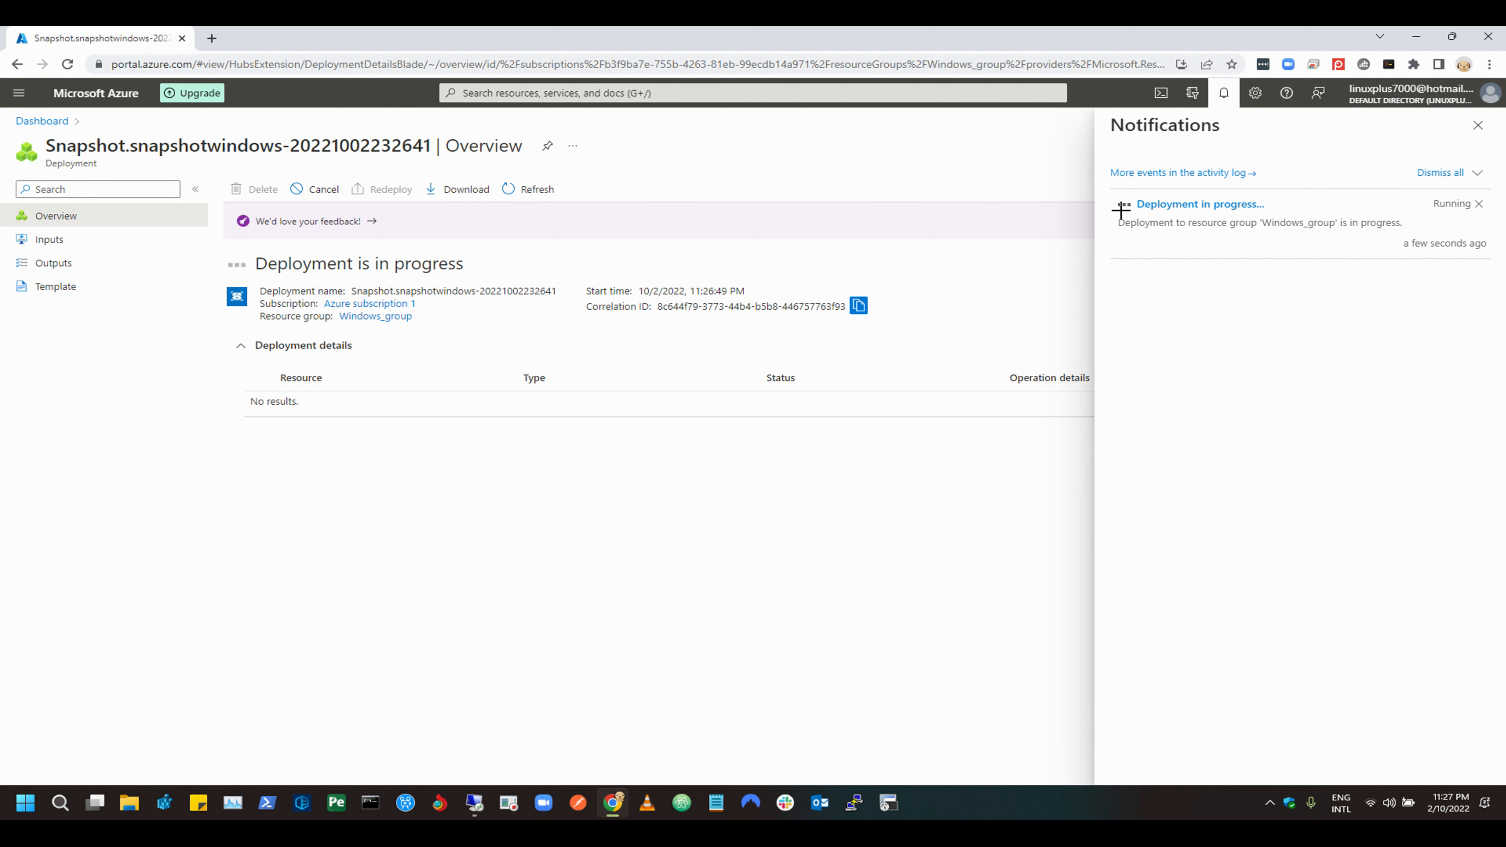
{"action": "left_click_drag", "start_coordinate": [1107, 193], "coordinate": [1401, 247]}
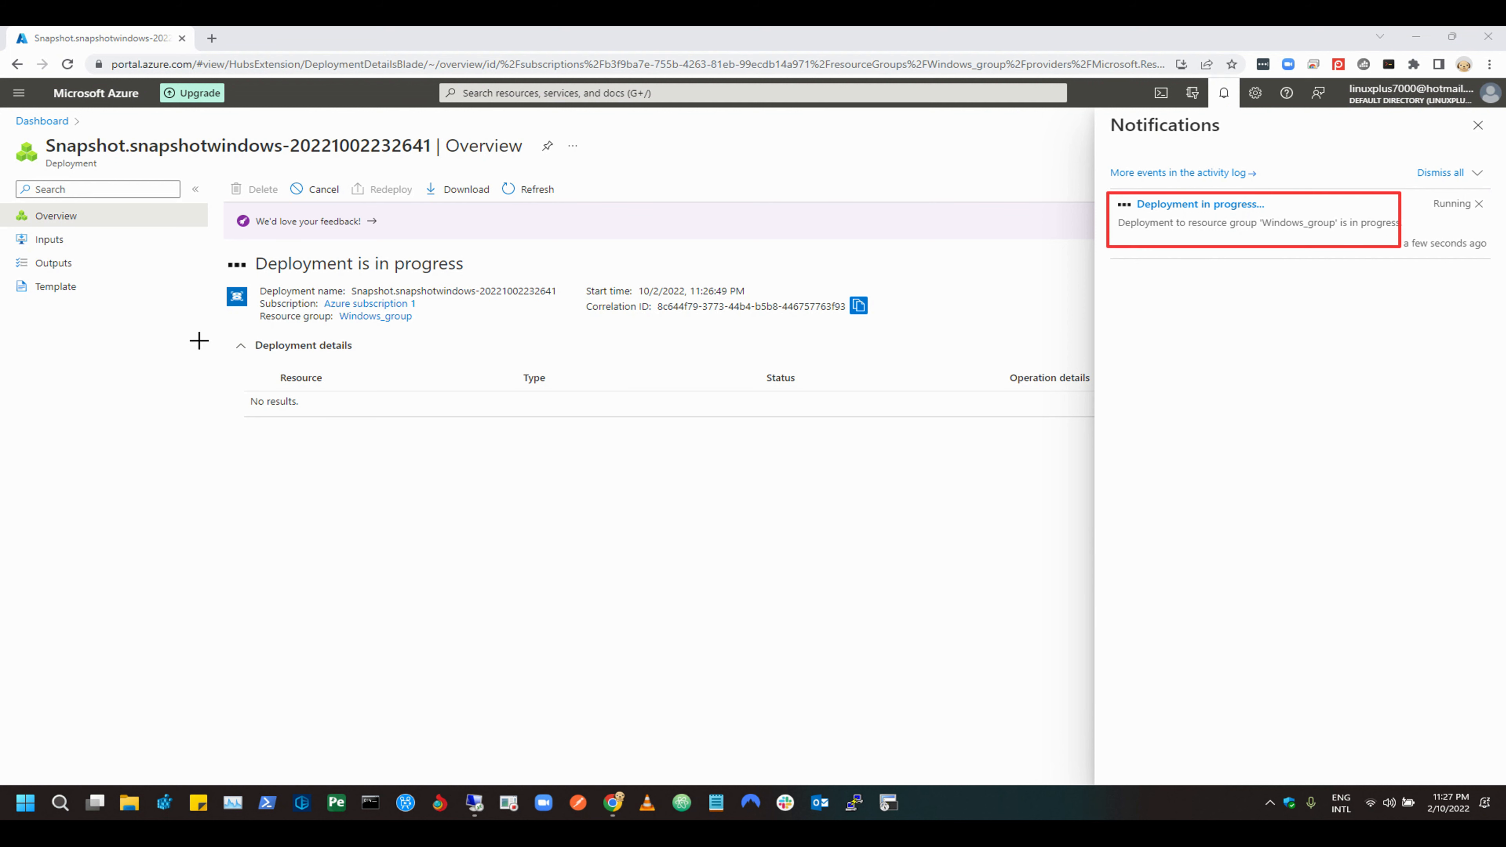
{"action": "mouse_move", "coordinate": [208, 254]}
{"action": "left_mouse_down"}
{"action": "mouse_move", "coordinate": [397, 303]}
{"action": "mouse_move", "coordinate": [778, 347]}
{"action": "mouse_move", "coordinate": [914, 437]}
{"action": "left_mouse_up"}
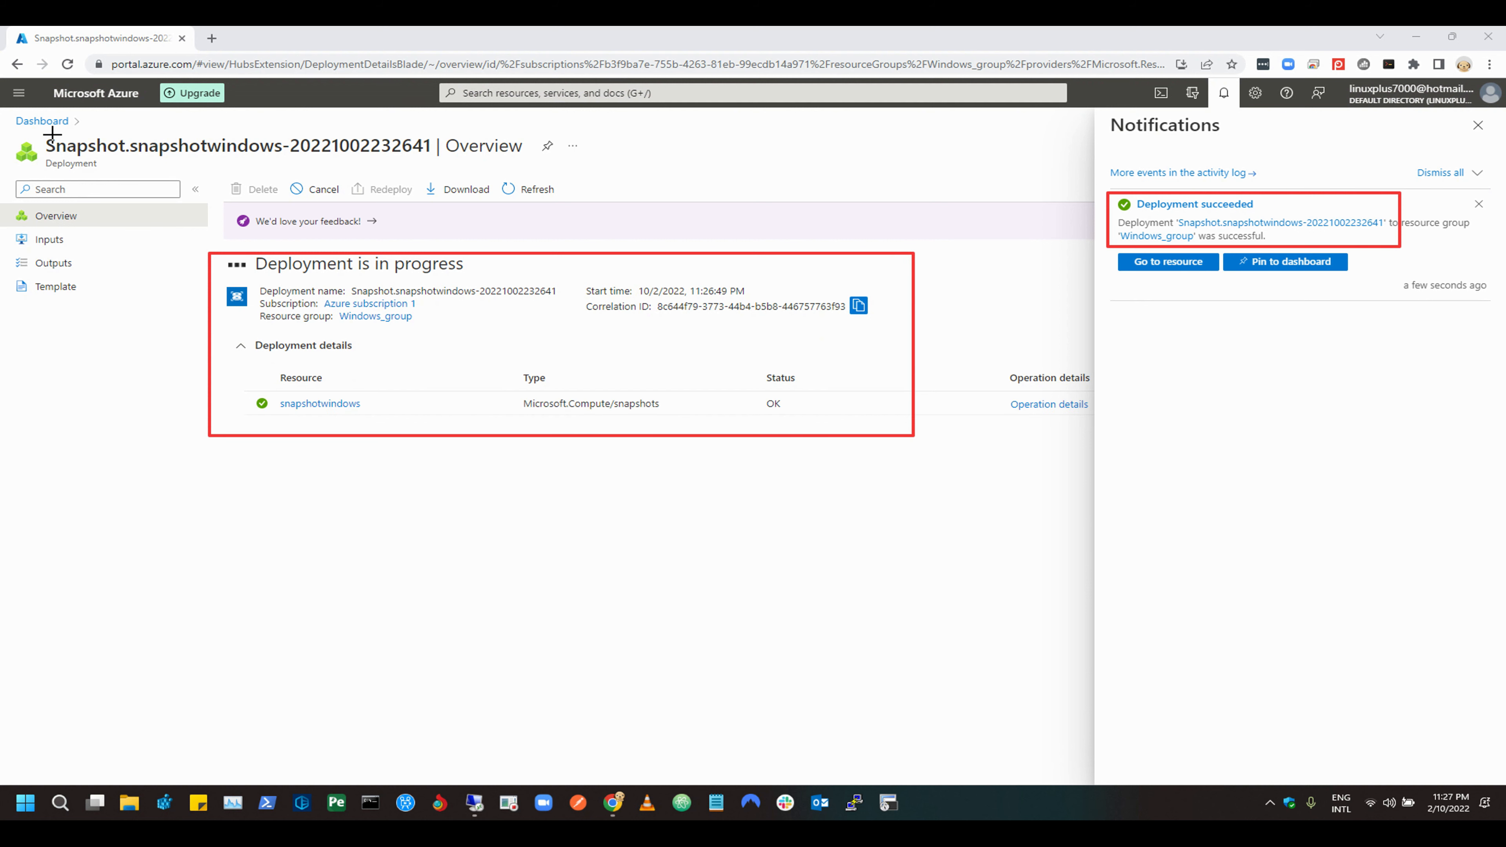
{"action": "mouse_move", "coordinate": [17, 133]}
{"action": "left_mouse_down"}
{"action": "mouse_move", "coordinate": [122, 160]}
{"action": "mouse_move", "coordinate": [496, 155]}
{"action": "mouse_move", "coordinate": [591, 174]}
{"action": "left_mouse_up"}
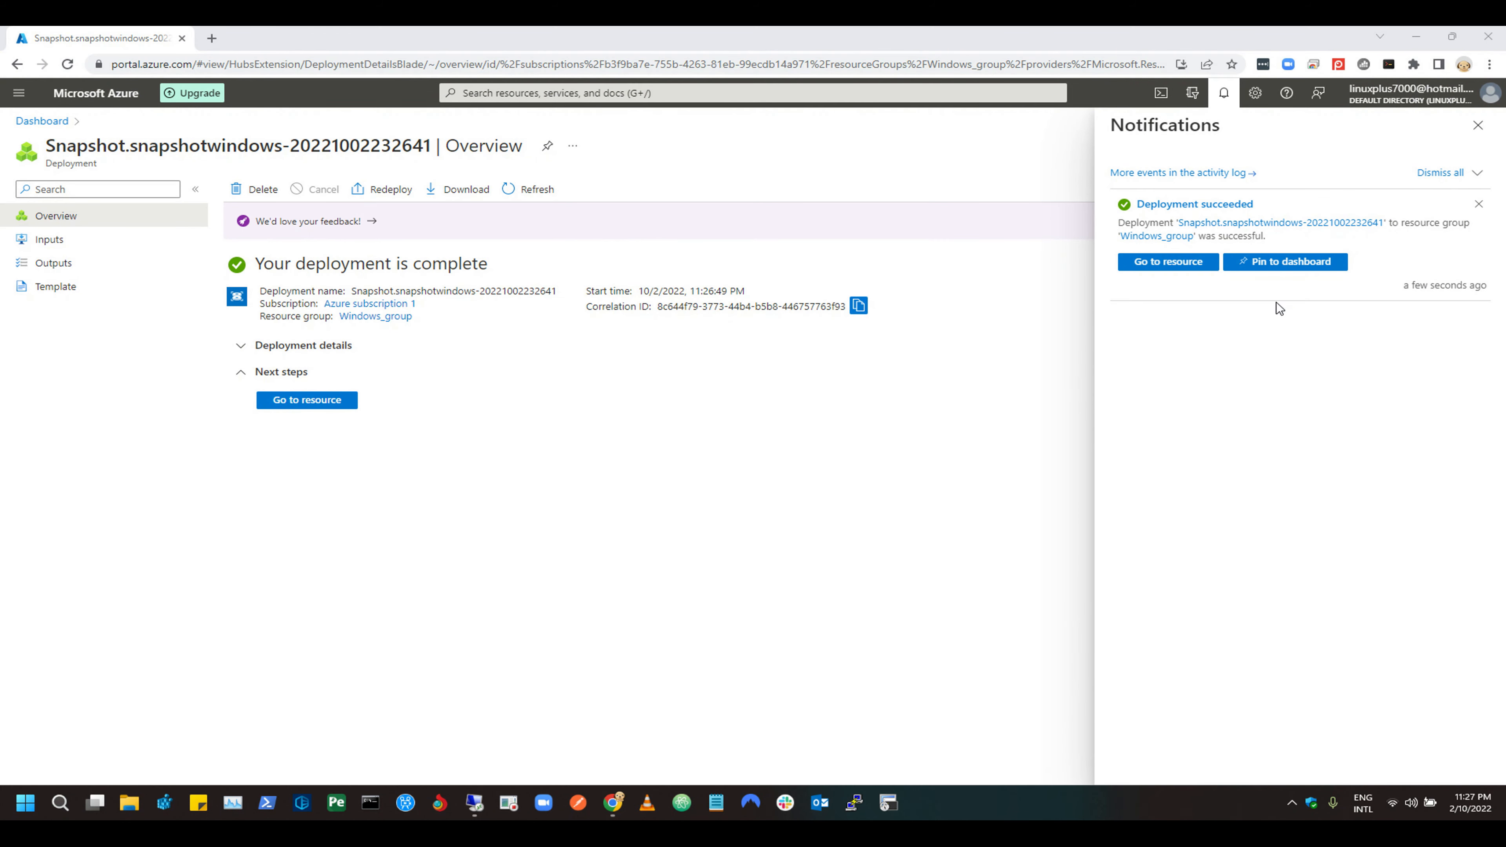
{"action": "left_click", "coordinate": [1181, 264]}
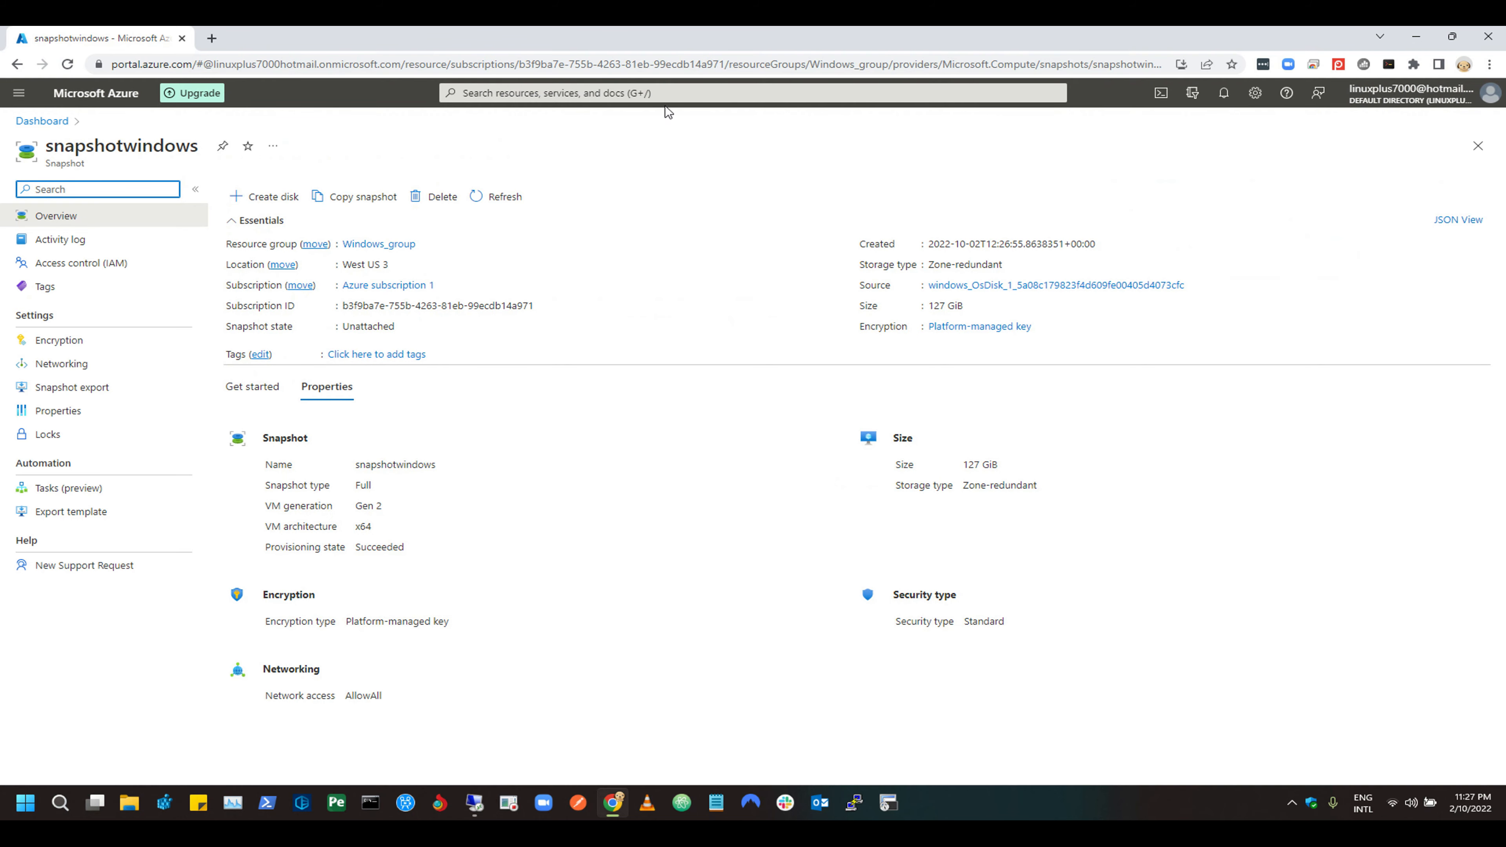
Search the portal for snapshot, open the Snapshots service and refresh its list to check for snapshotwindows, dismissing the tips.
{"action": "left_click", "coordinate": [618, 93]}
{"action": "type", "text": "snapshot"}
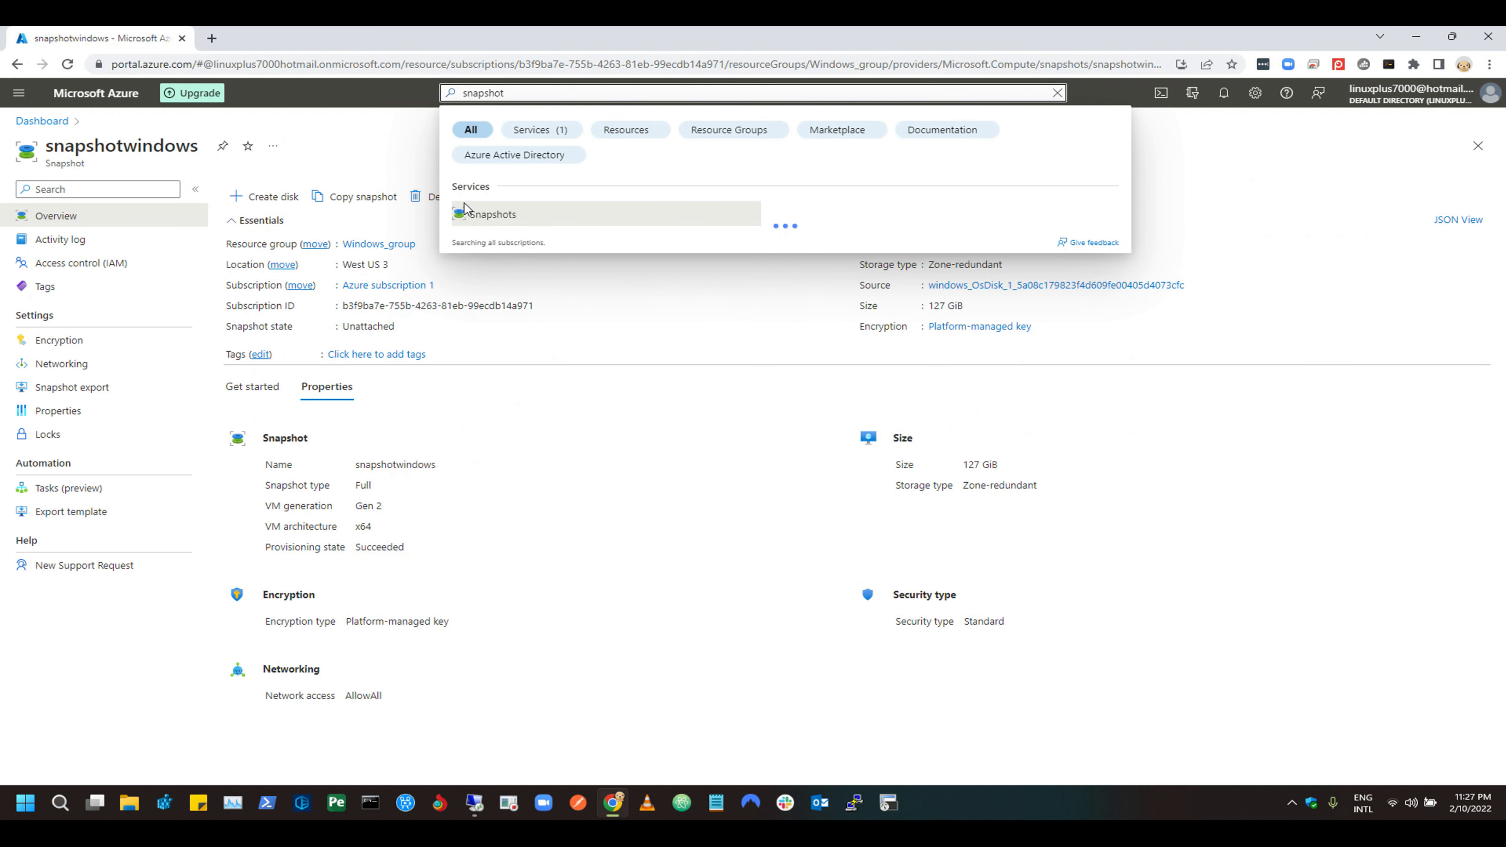
{"action": "left_click", "coordinate": [472, 211]}
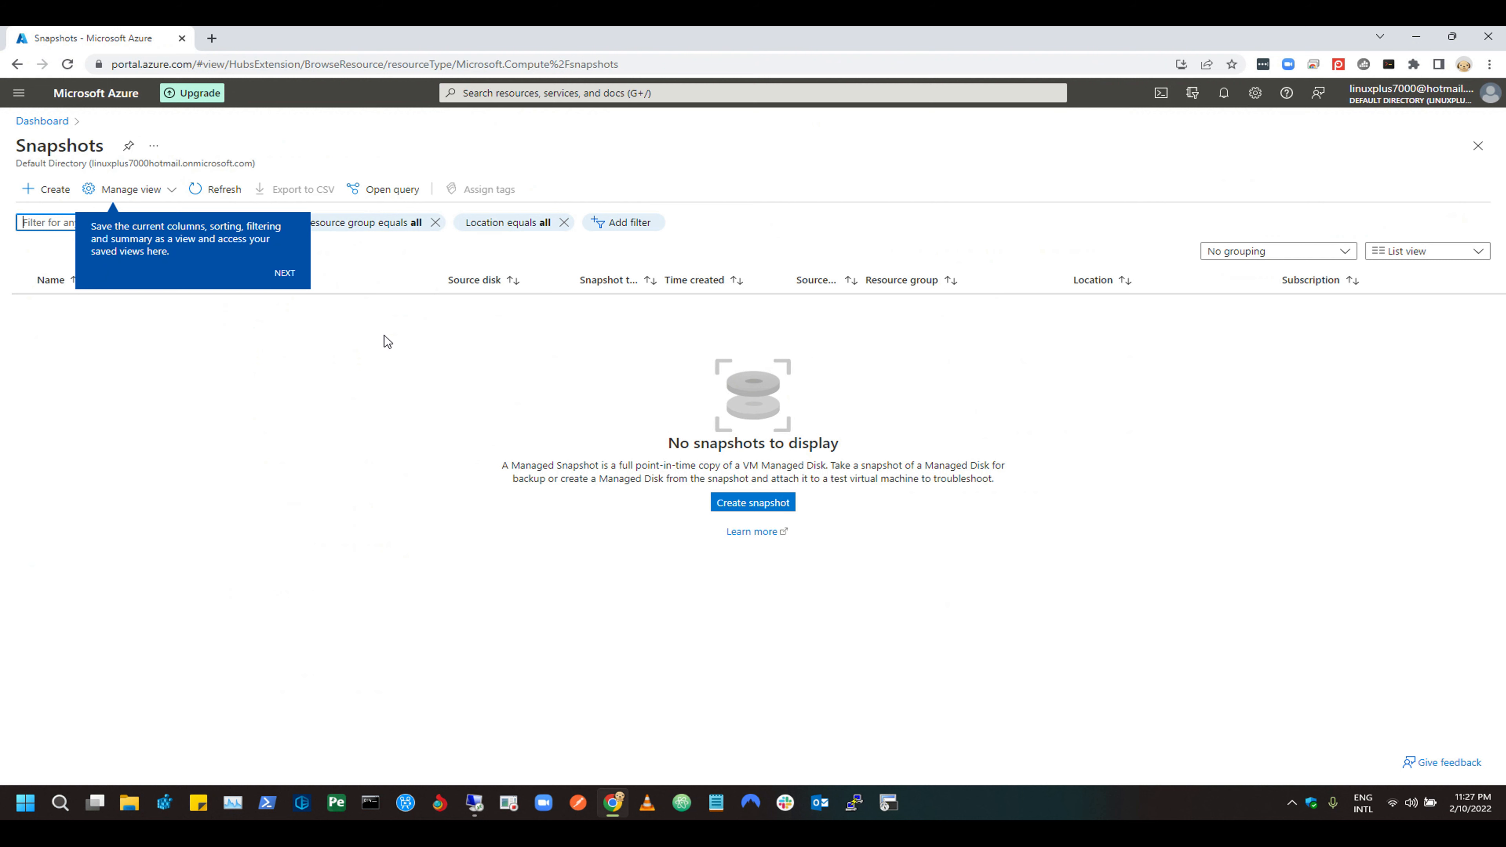
{"action": "left_click", "coordinate": [284, 274]}
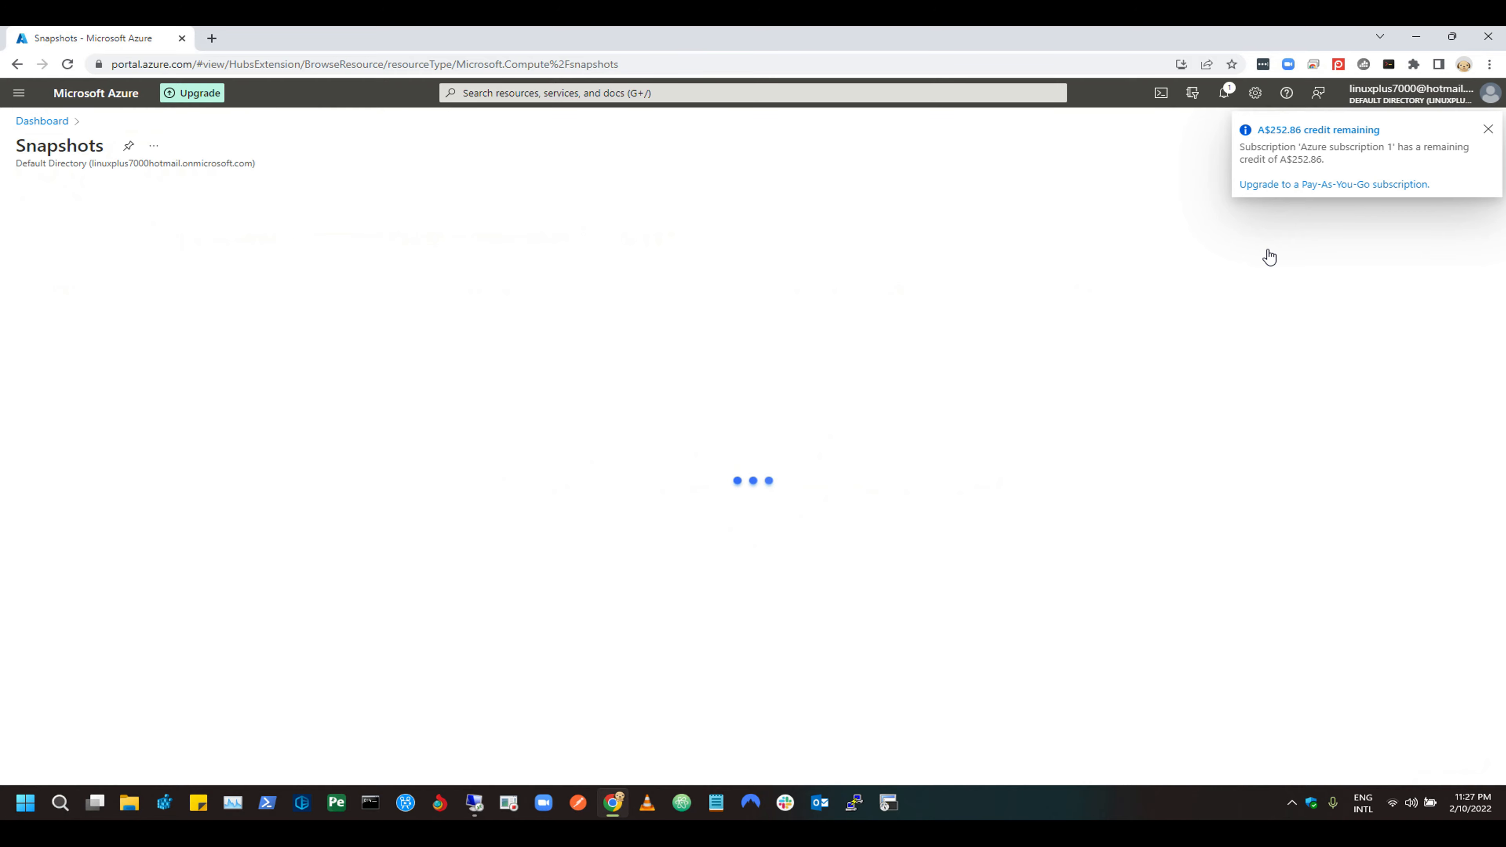
{"action": "left_click", "coordinate": [1488, 129]}
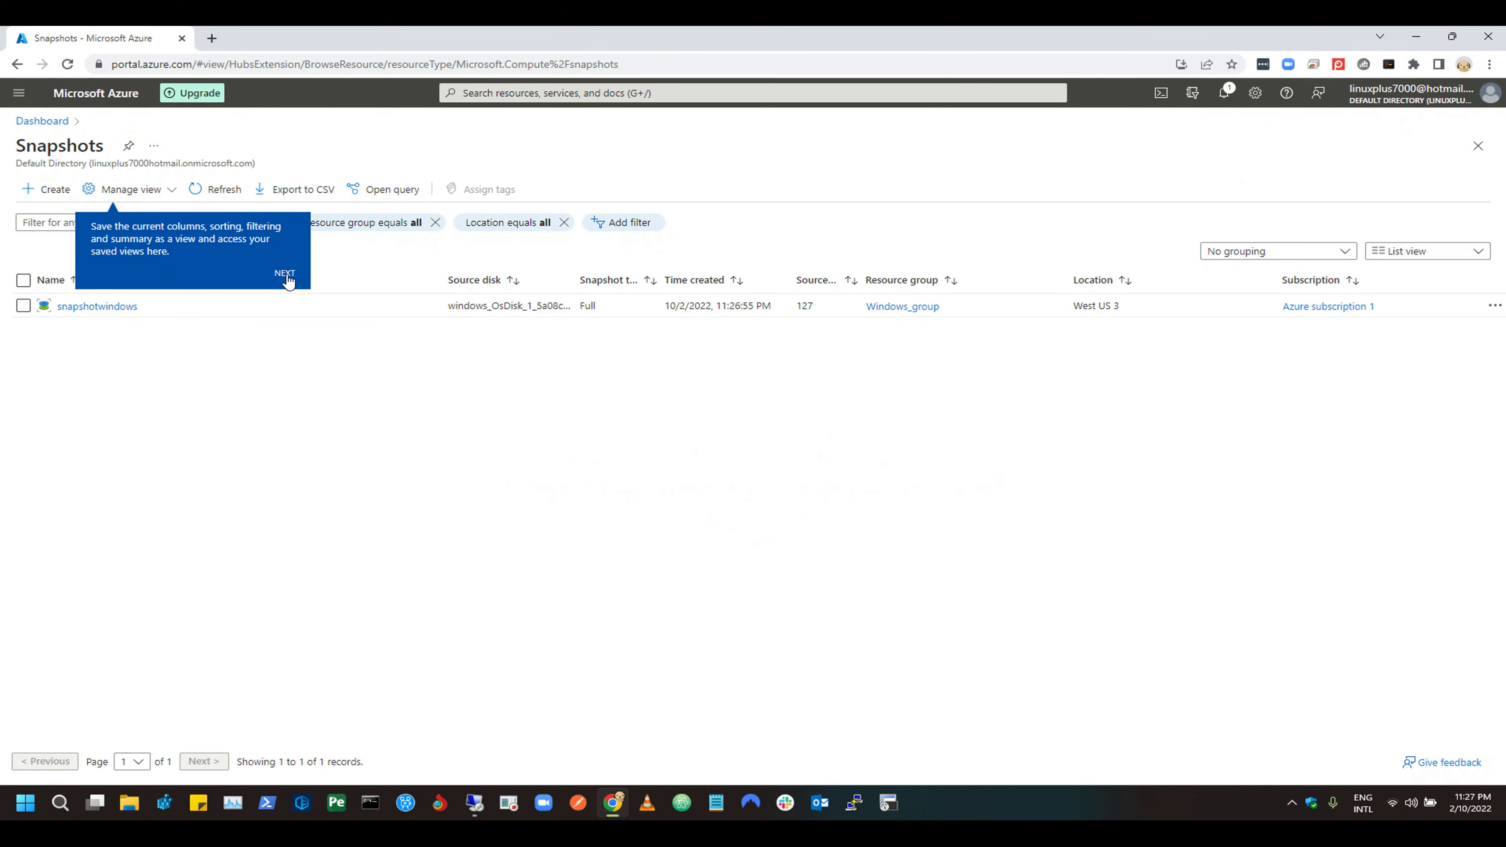
{"action": "left_click", "coordinate": [286, 273]}
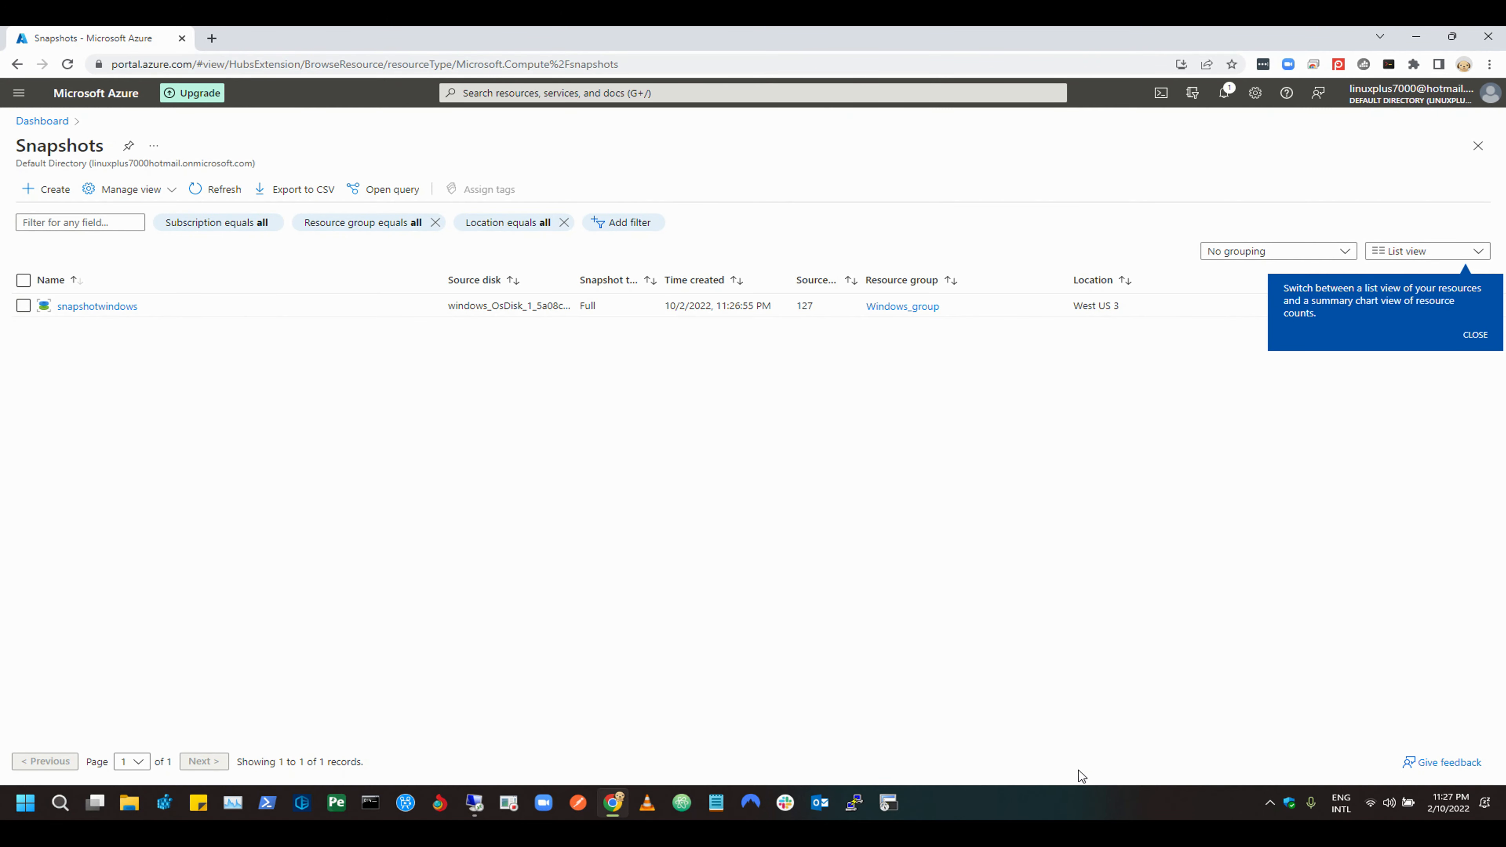
{"action": "mouse_move", "coordinate": [7, 293]}
{"action": "left_mouse_down"}
{"action": "mouse_move", "coordinate": [185, 326]}
{"action": "mouse_move", "coordinate": [1151, 344]}
{"action": "left_mouse_up"}
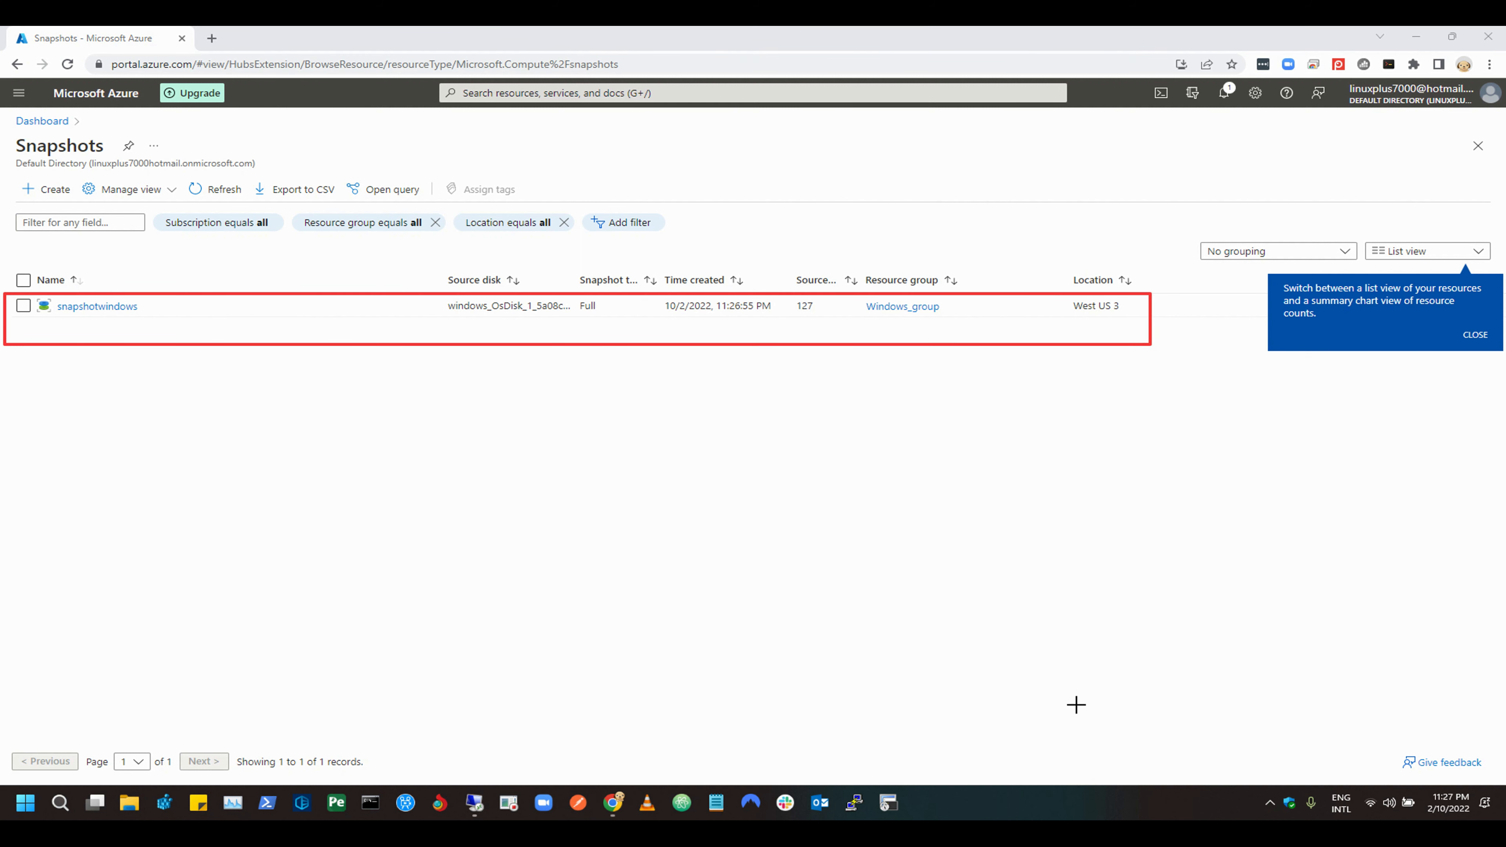
{"action": "left_click", "coordinate": [1475, 335]}
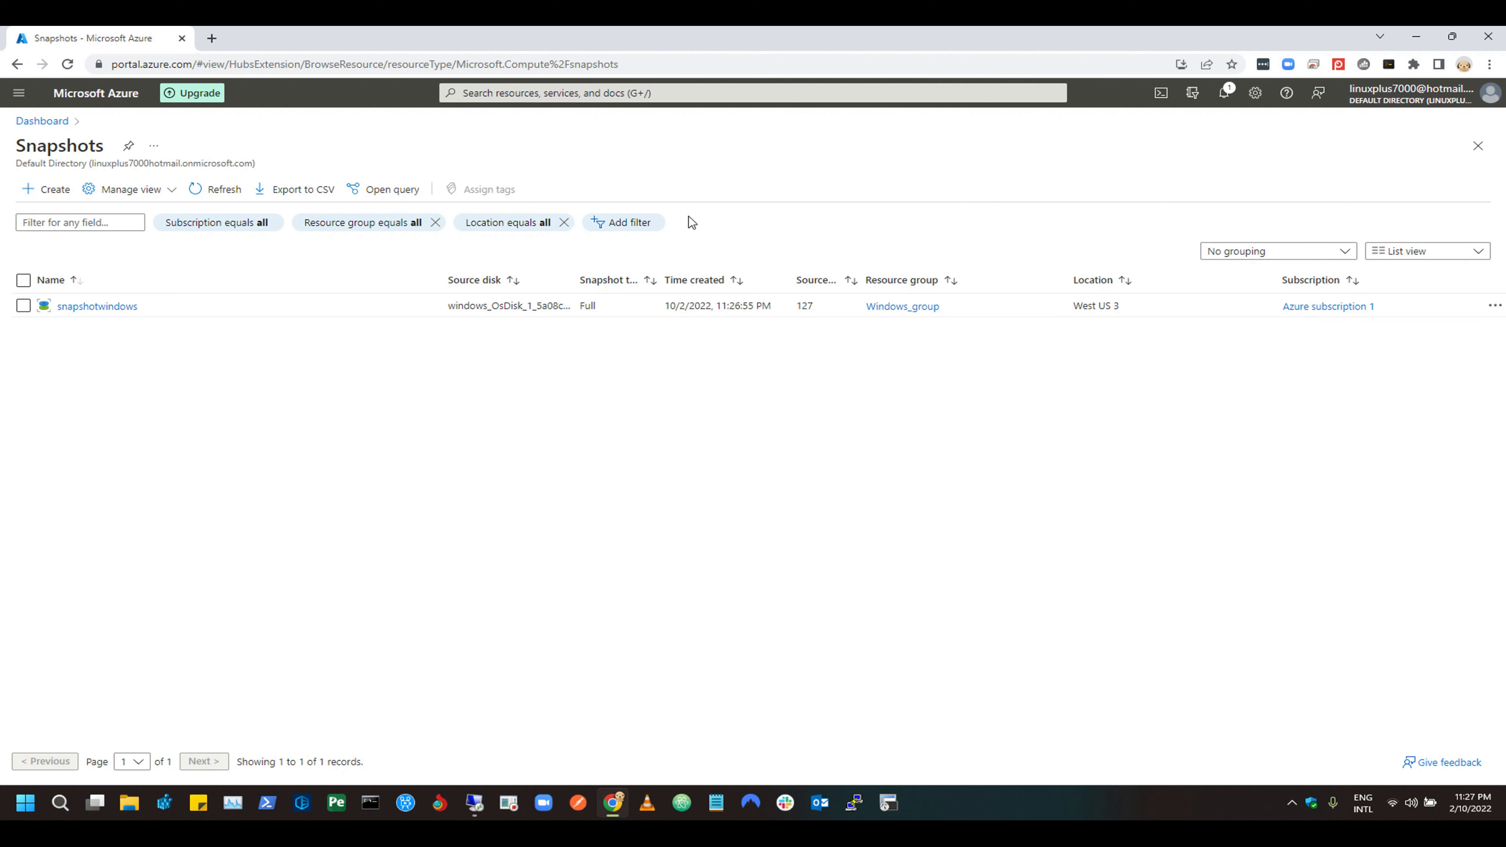
Return to the dashboard and open the Disks settings of the windows virtual machine.
{"action": "left_click", "coordinate": [41, 121]}
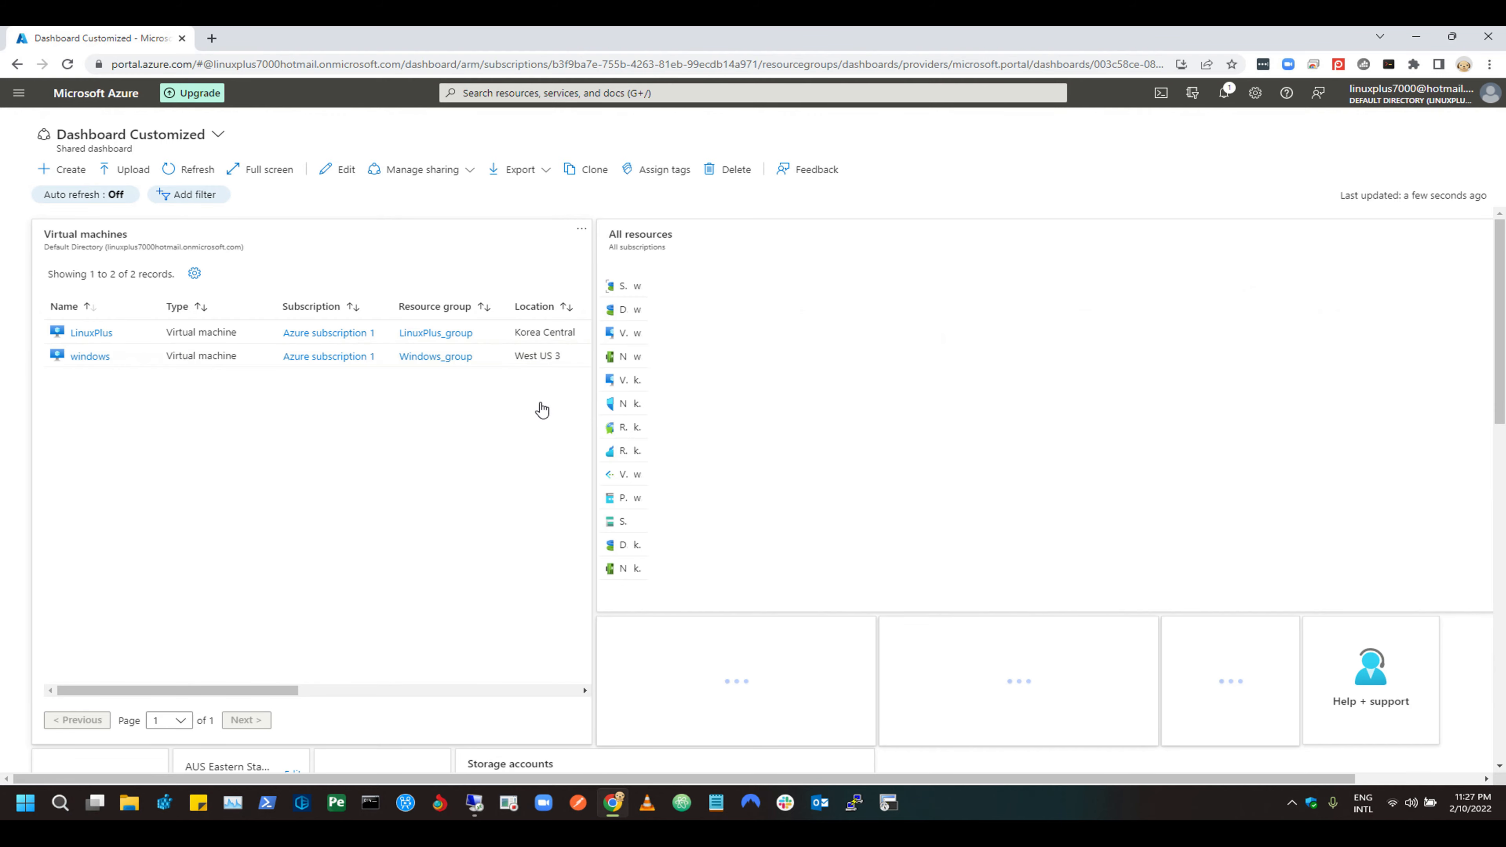
{"action": "left_click", "coordinate": [390, 427]}
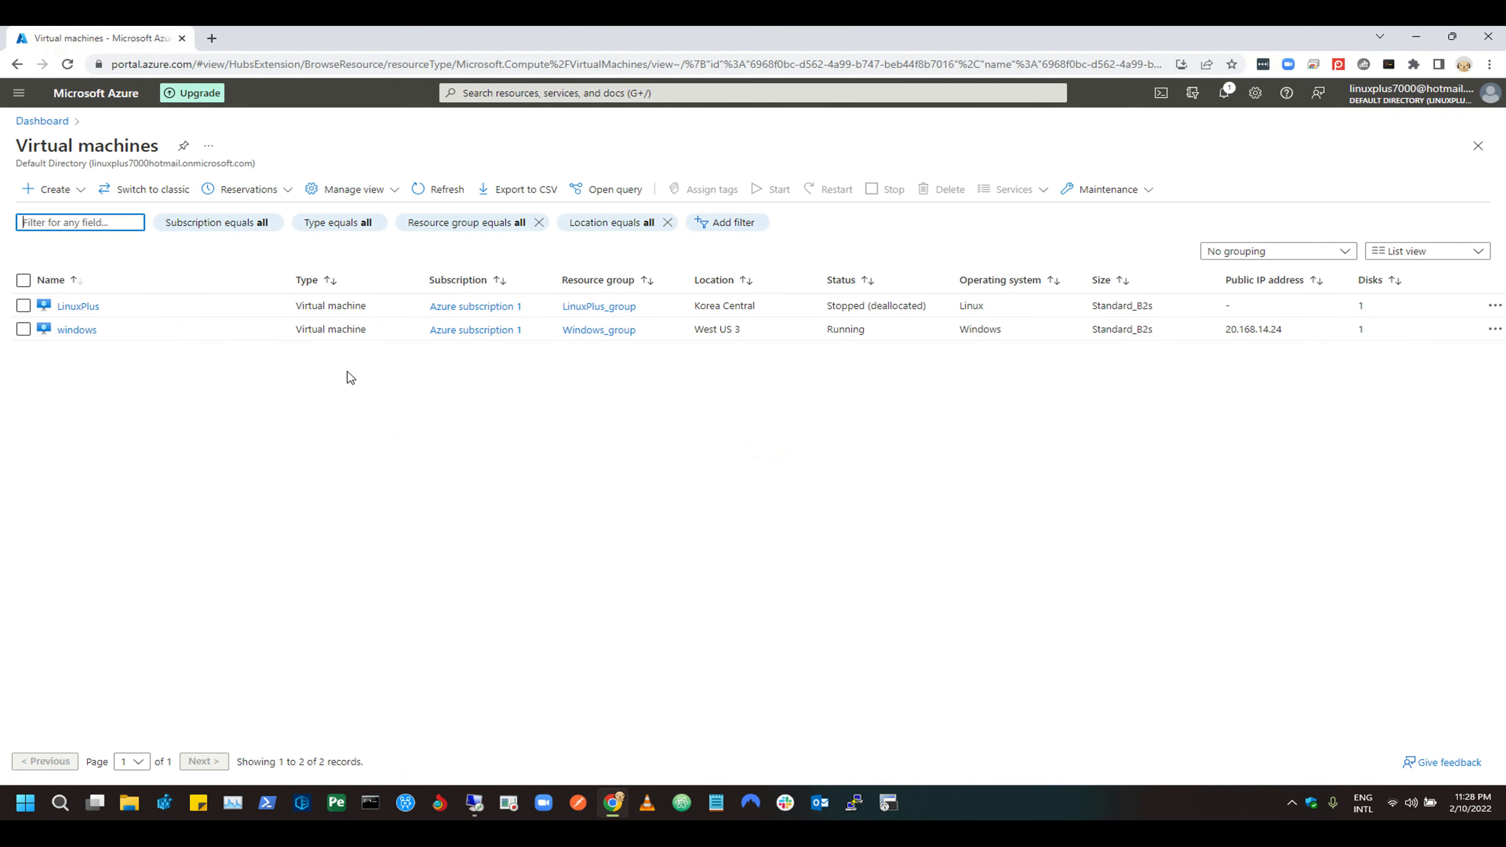
{"action": "left_click", "coordinate": [73, 330]}
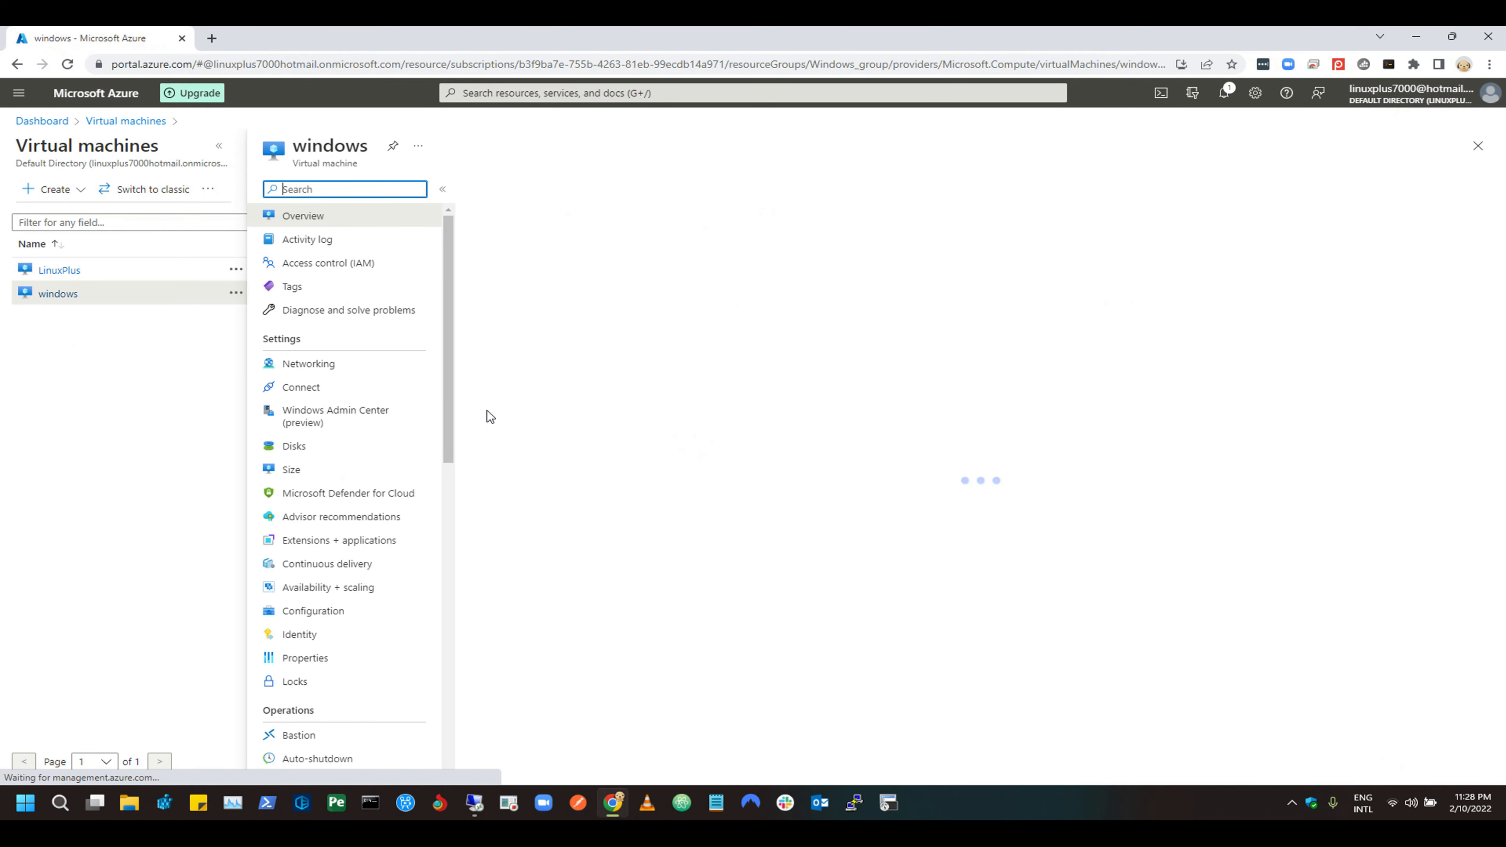
{"action": "left_click", "coordinate": [290, 450]}
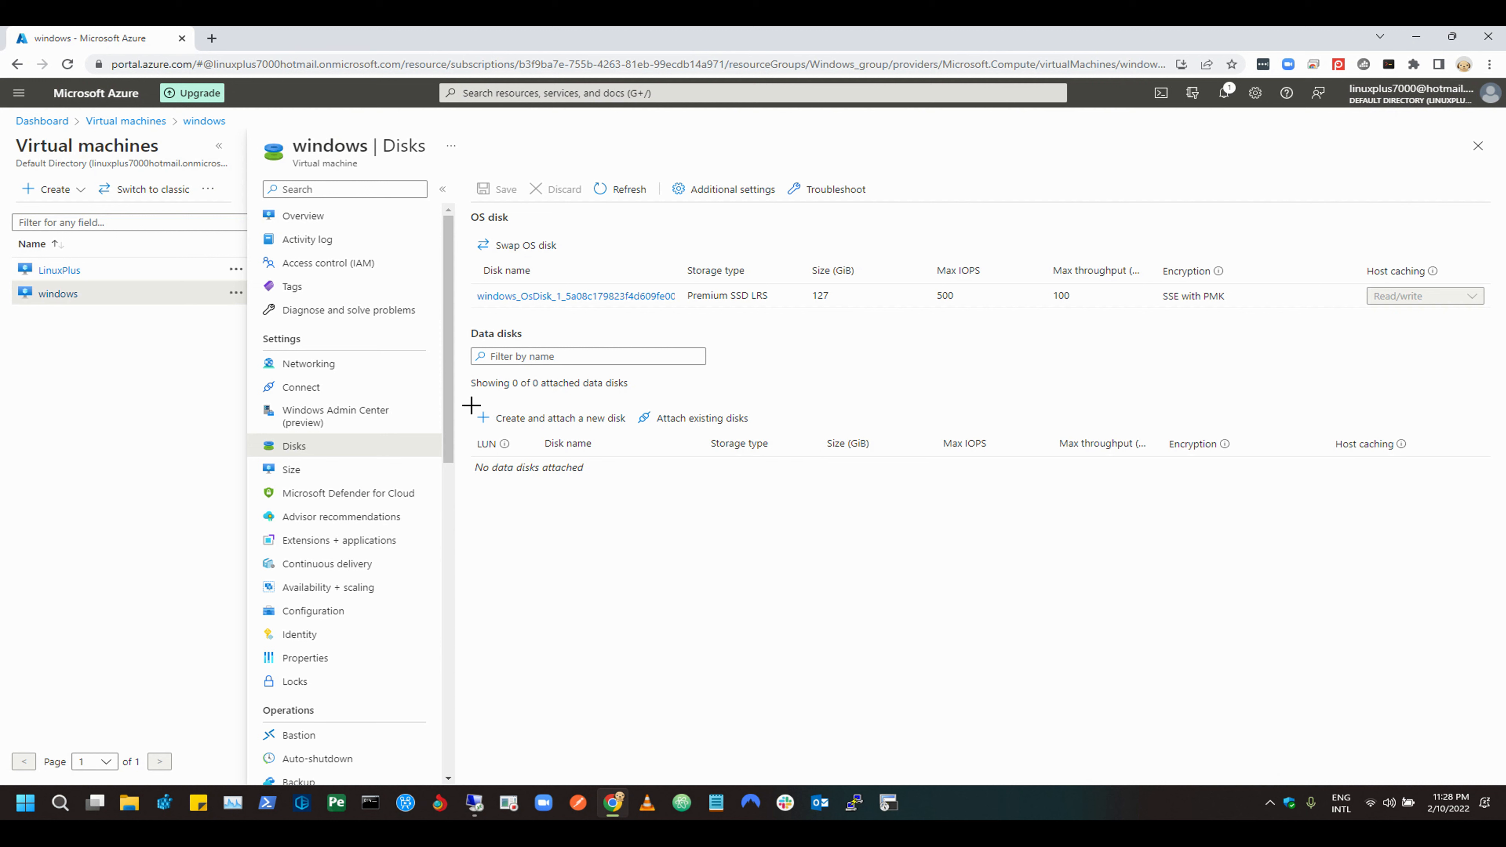
{"action": "left_click_drag", "start_coordinate": [470, 406], "coordinate": [775, 428]}
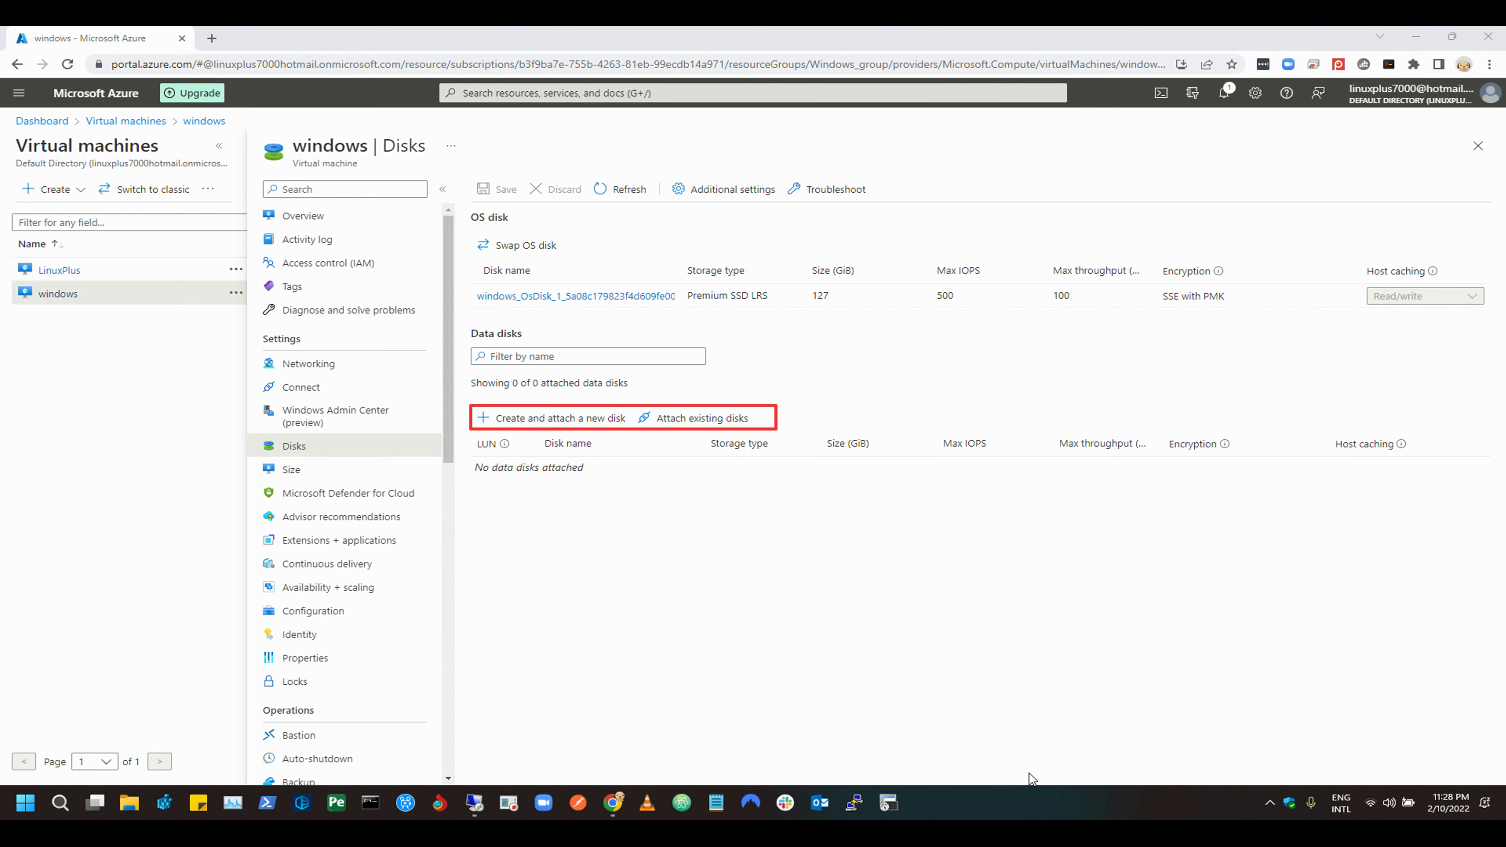
{"action": "key", "text": "Escape"}
Add a new data disk to the windows virtual machine and set its size to 100 GiB.
{"action": "left_click", "coordinate": [523, 419]}
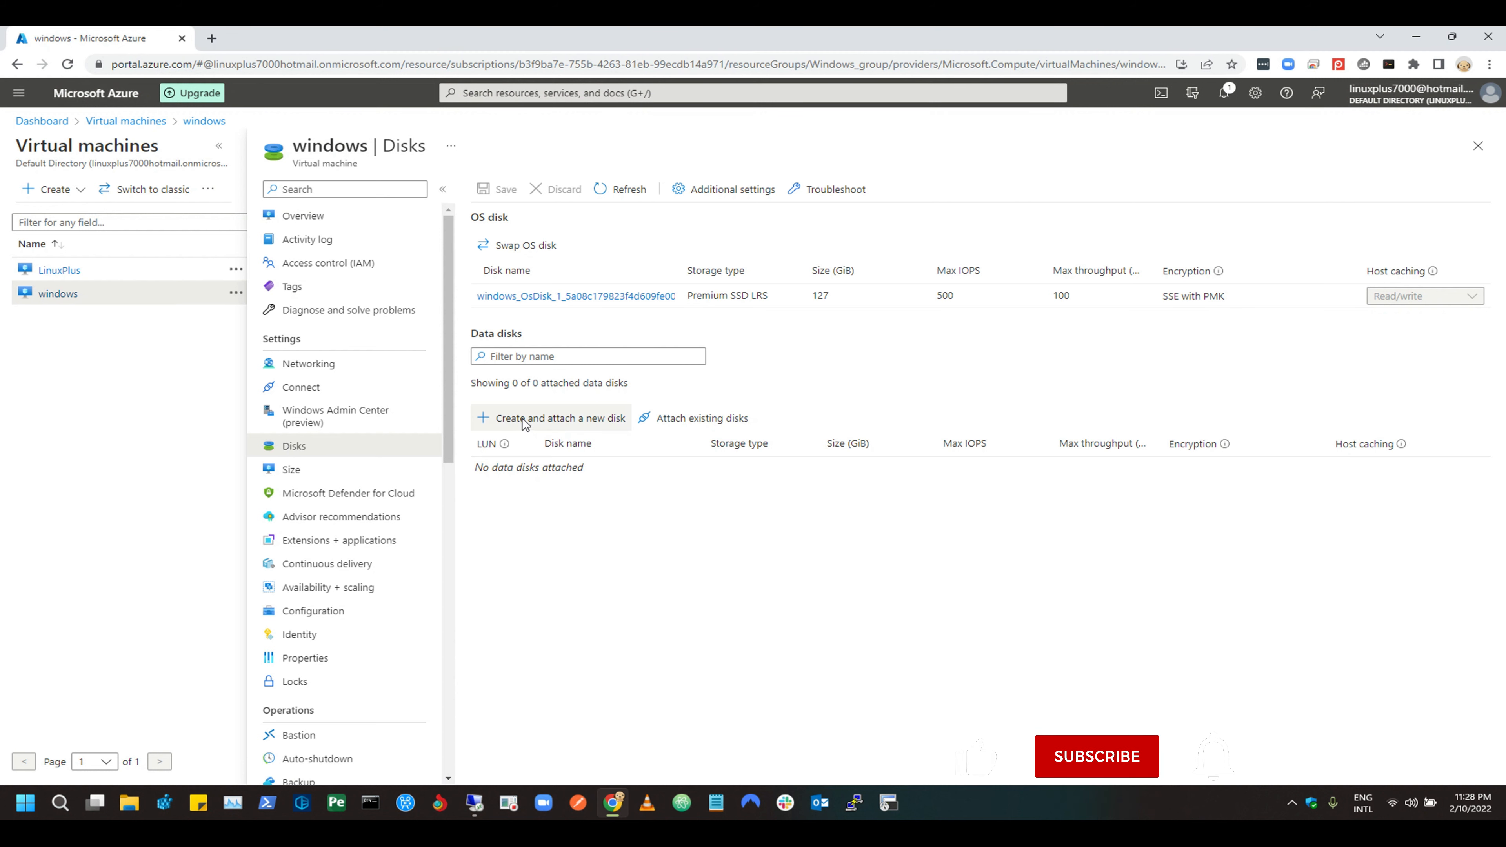
{"action": "left_click", "coordinate": [525, 421]}
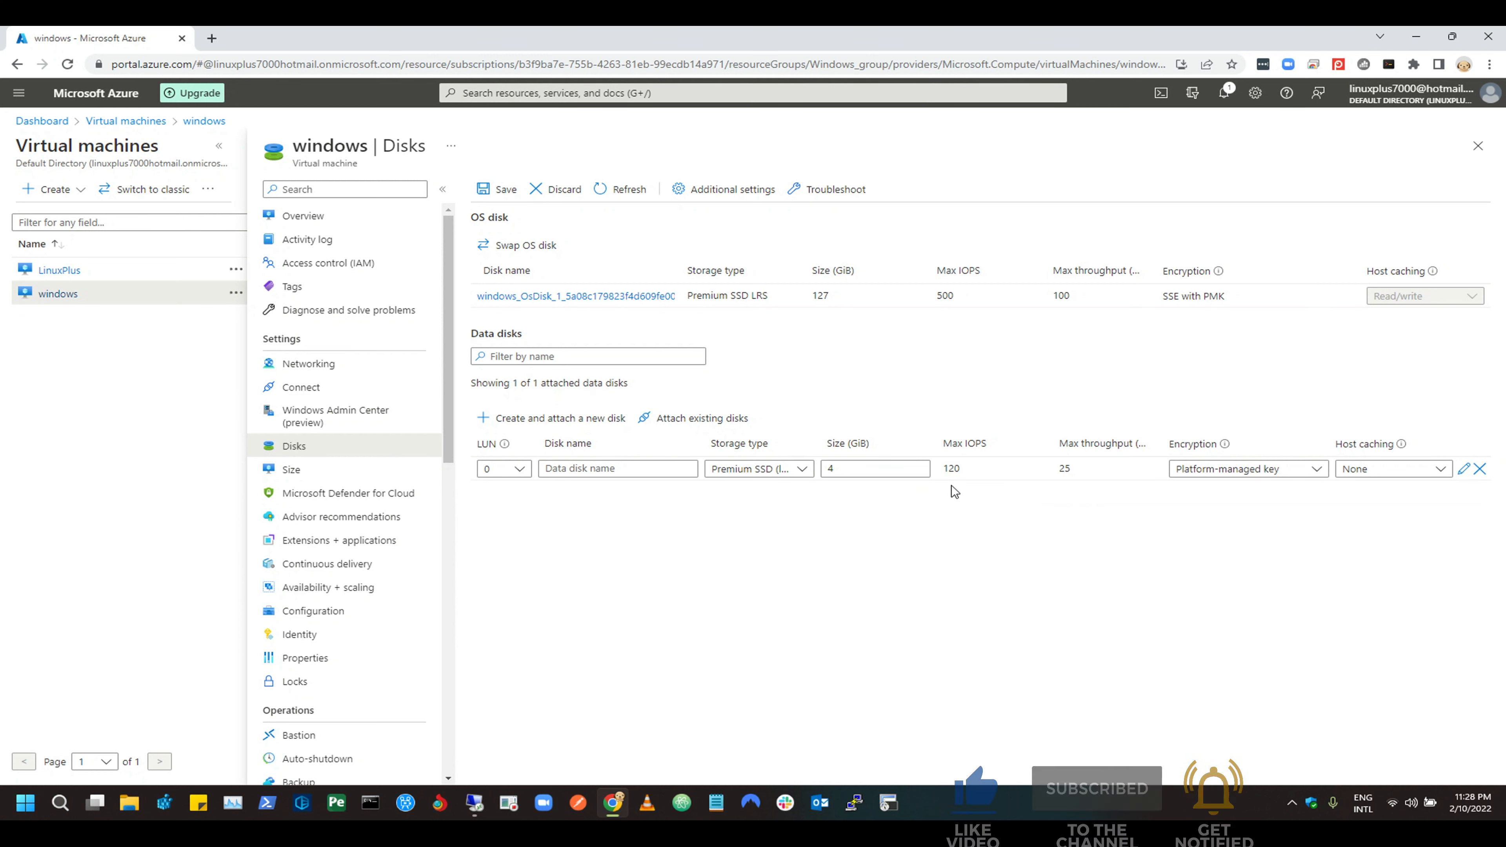
{"action": "left_click", "coordinate": [887, 471]}
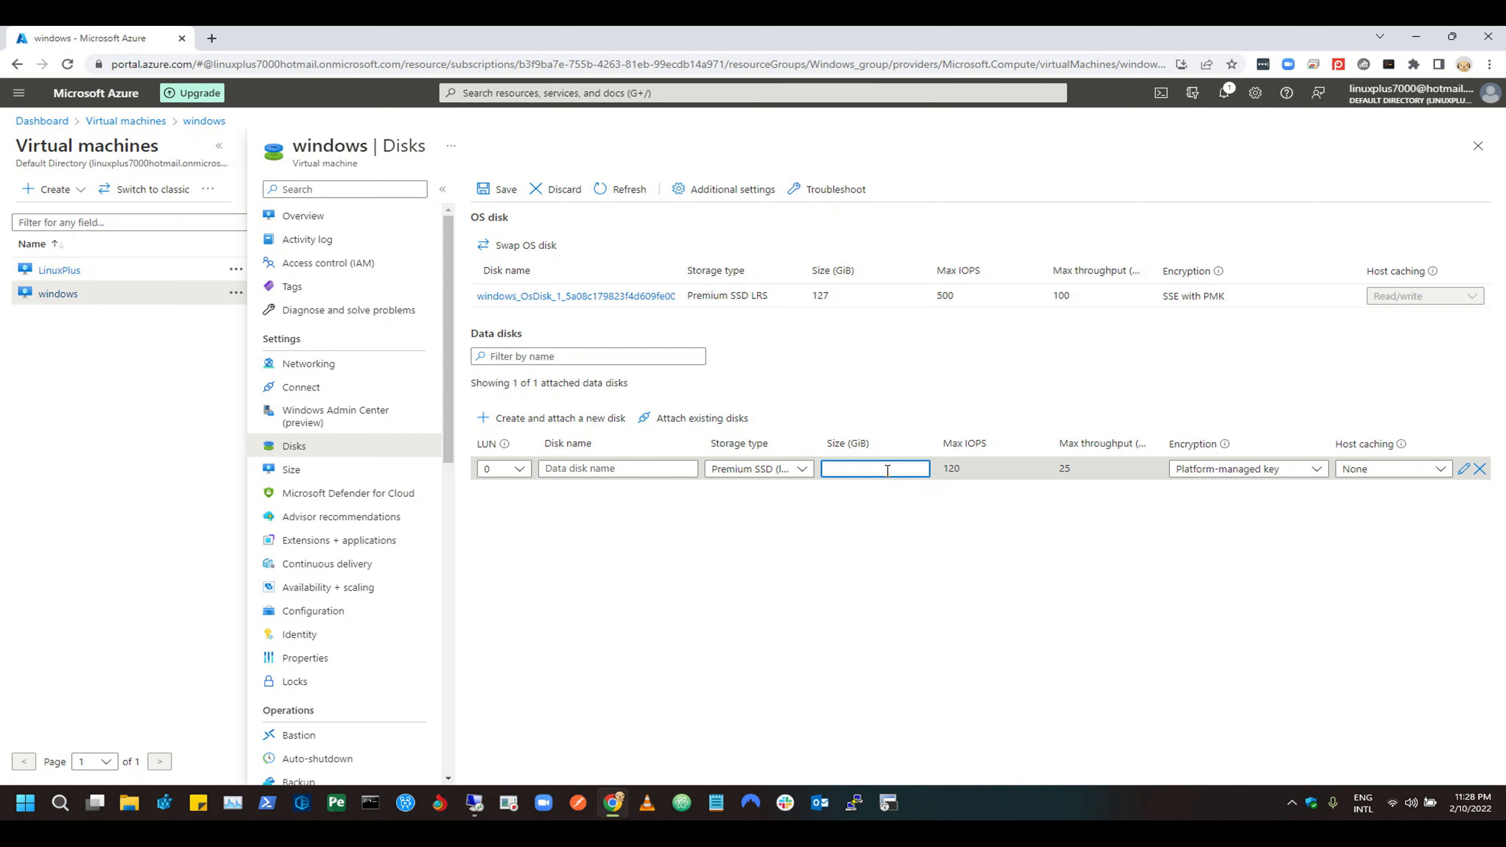
{"action": "type", "text": "10"}
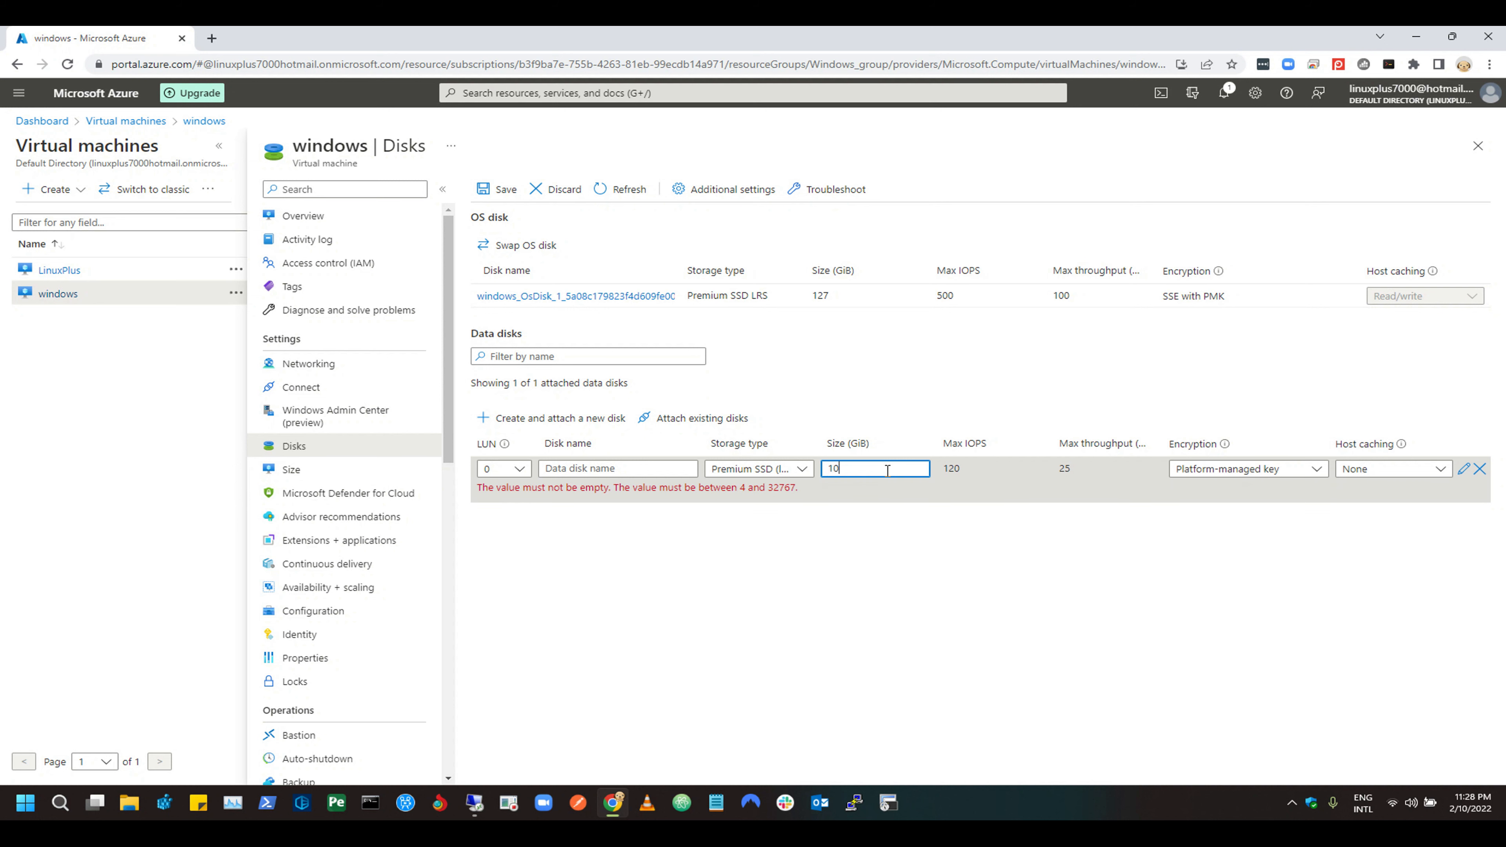
{"action": "type", "text": "0"}
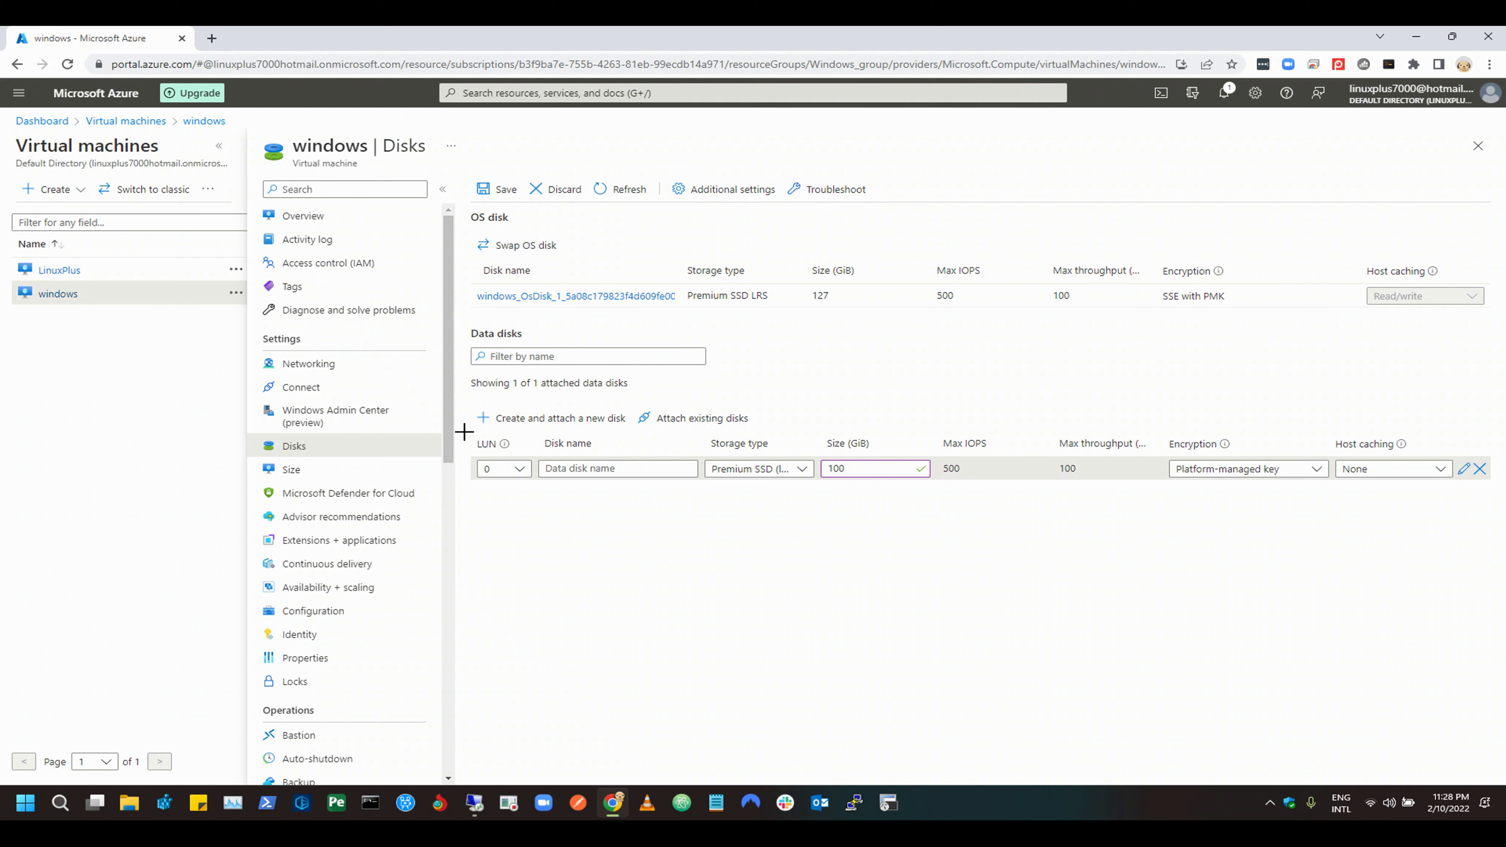
{"action": "mouse_move", "coordinate": [459, 431]}
{"action": "left_mouse_down"}
{"action": "mouse_move", "coordinate": [808, 495]}
{"action": "mouse_move", "coordinate": [1470, 513]}
{"action": "left_mouse_up"}
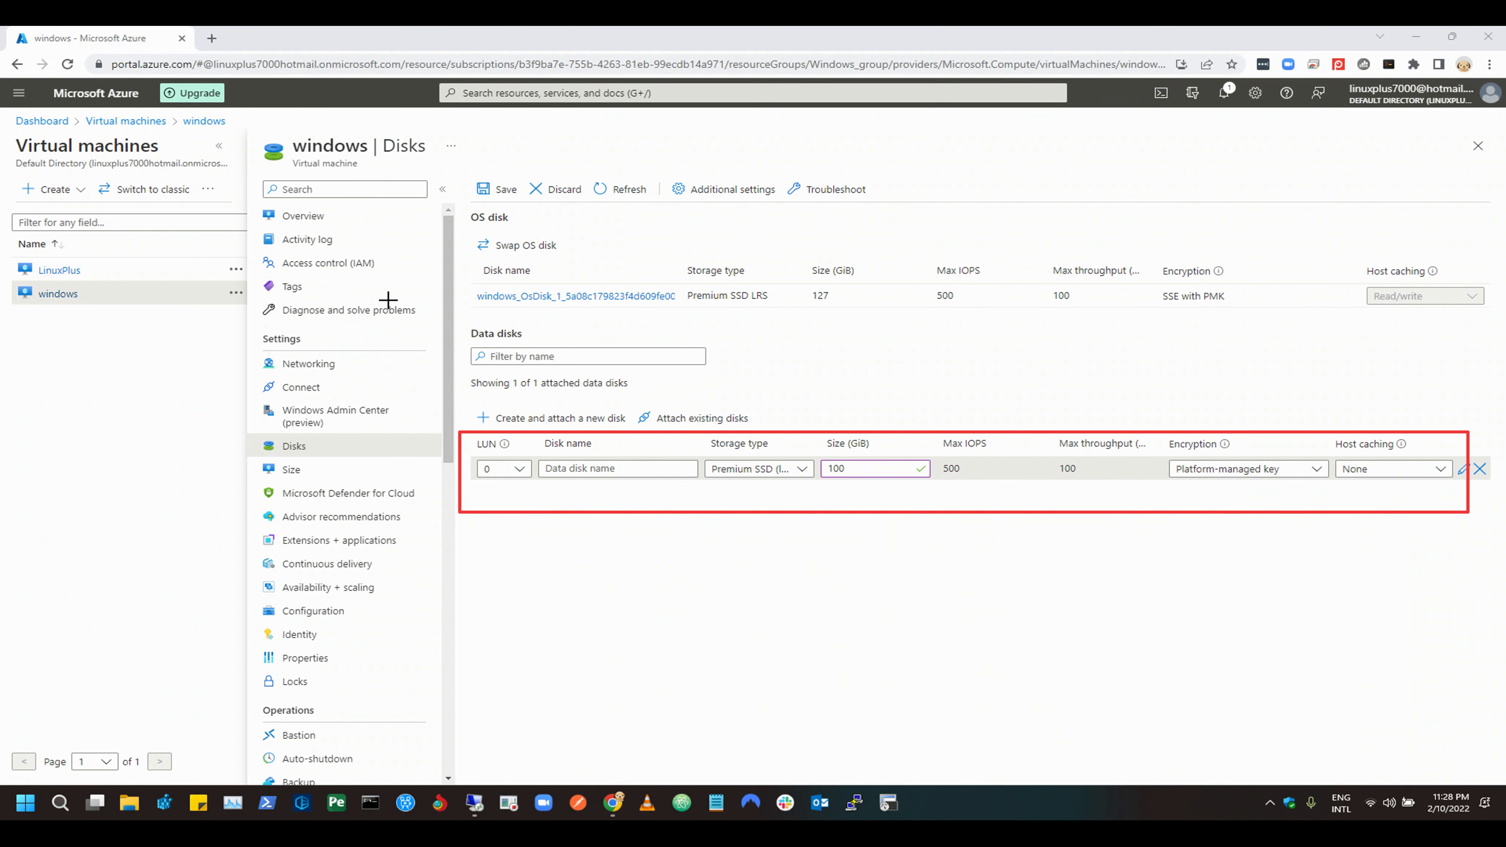
{"action": "left_click_drag", "start_coordinate": [460, 176], "coordinate": [585, 200]}
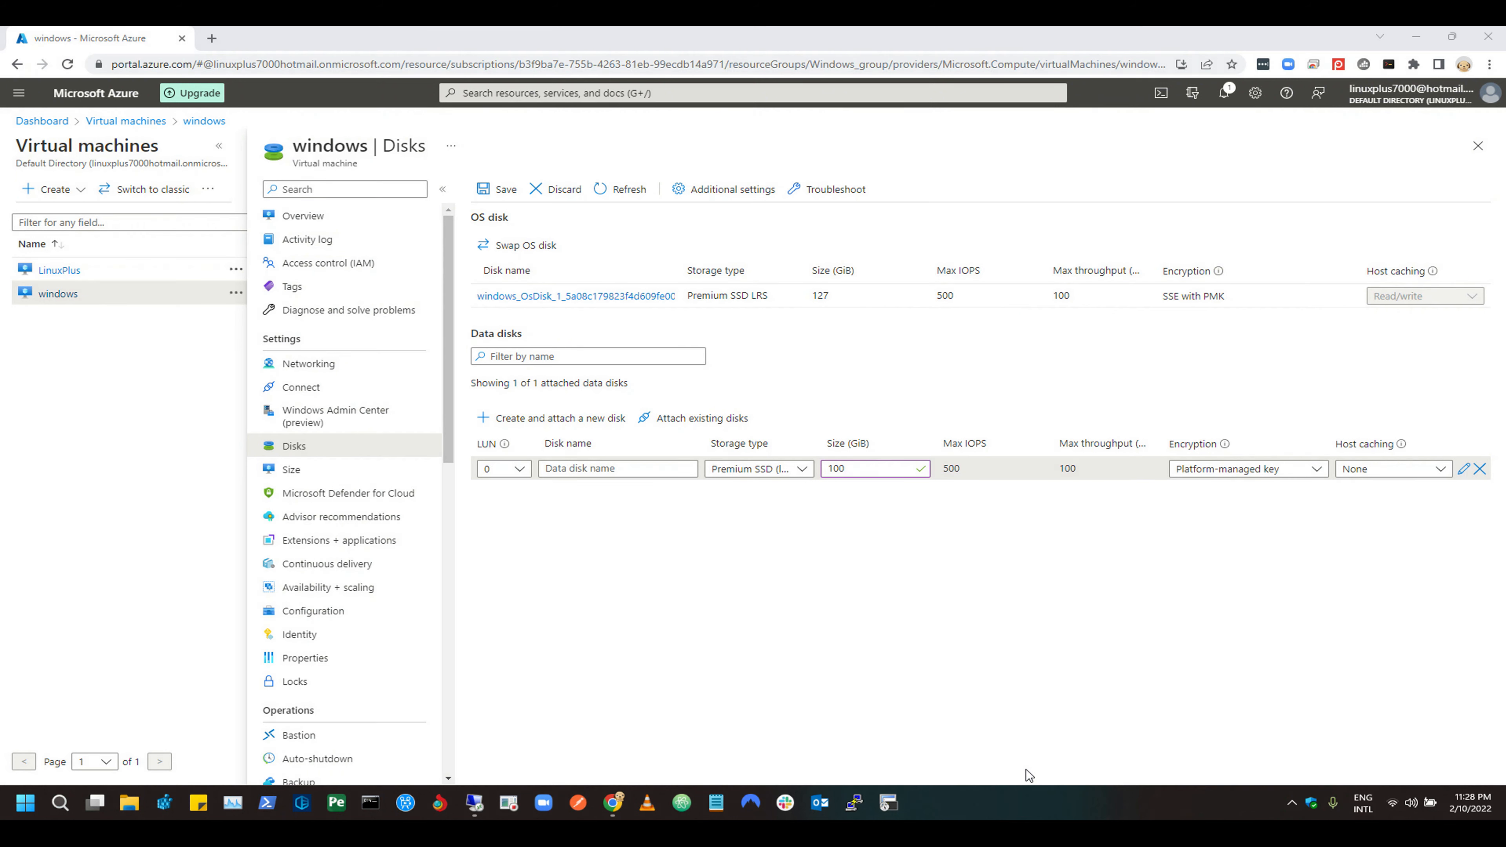
Name the new data disk Test and save the disk changes to the windows virtual machine.
{"action": "left_click", "coordinate": [504, 189]}
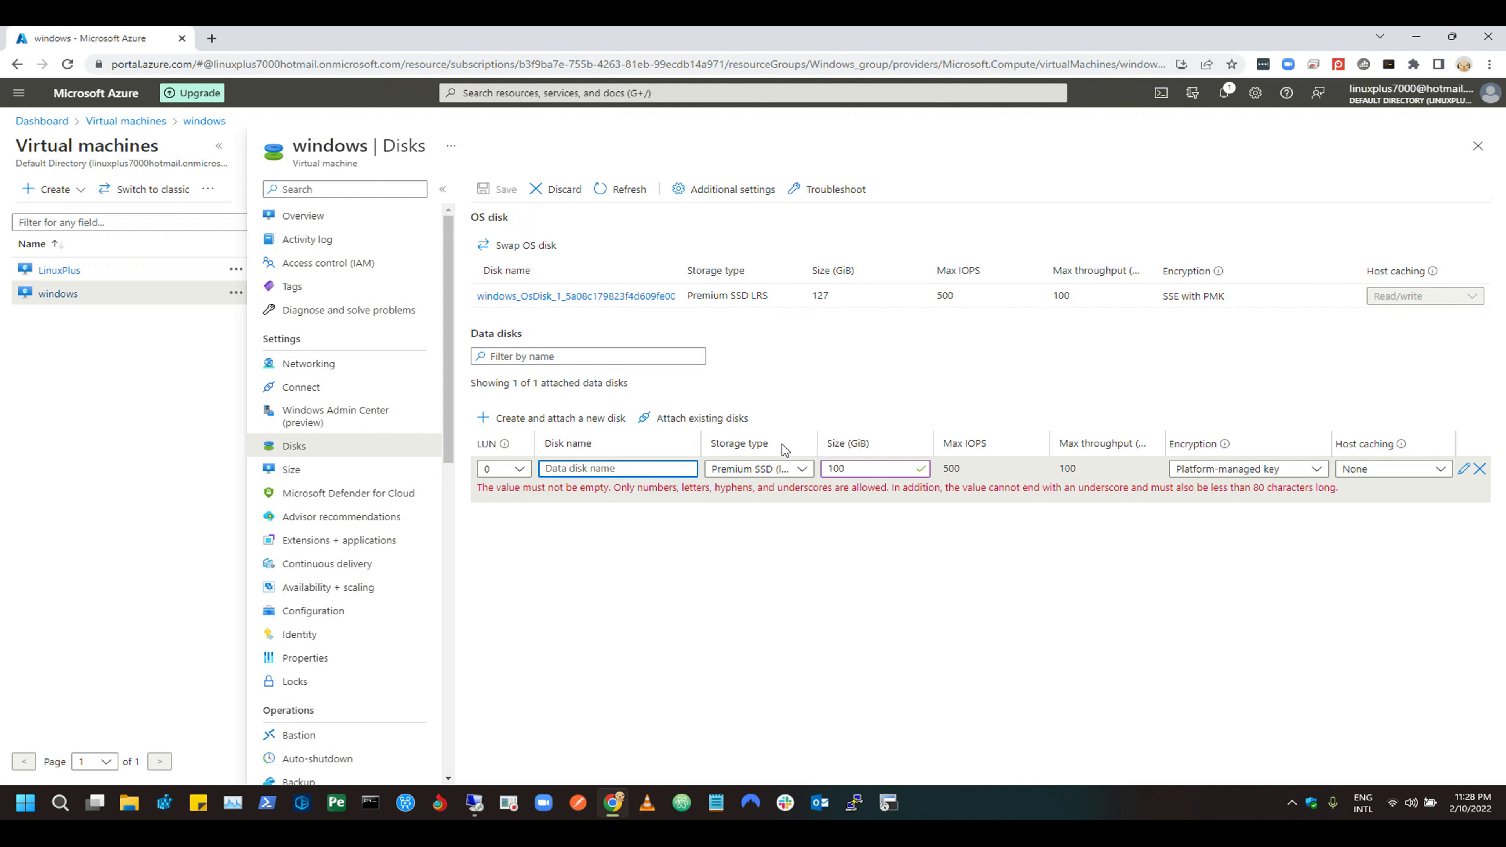
{"action": "left_click", "coordinate": [633, 467]}
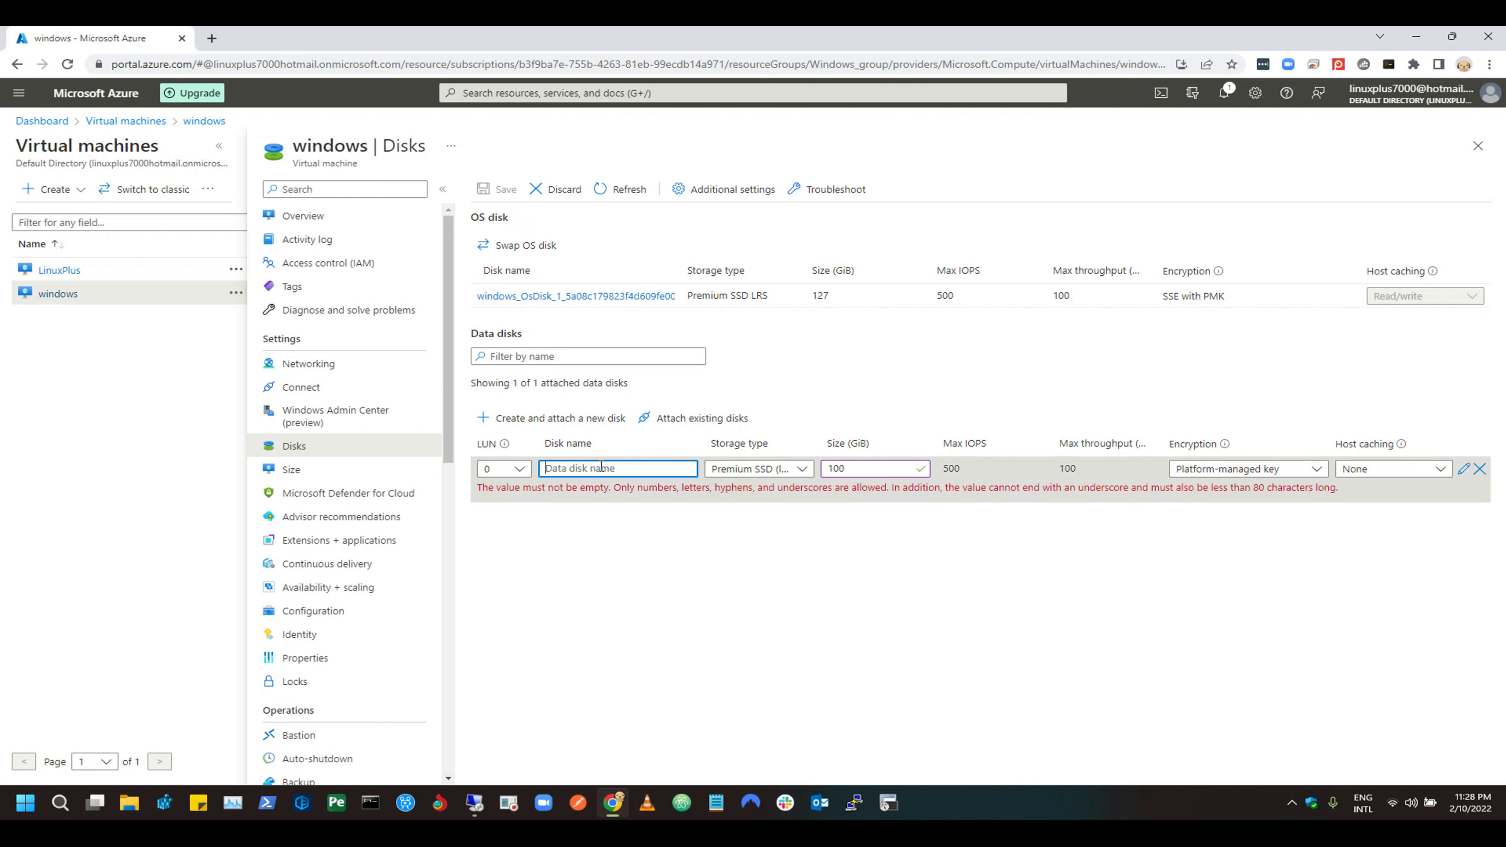
{"action": "type", "text": "Test"}
{"action": "left_click", "coordinate": [735, 587]}
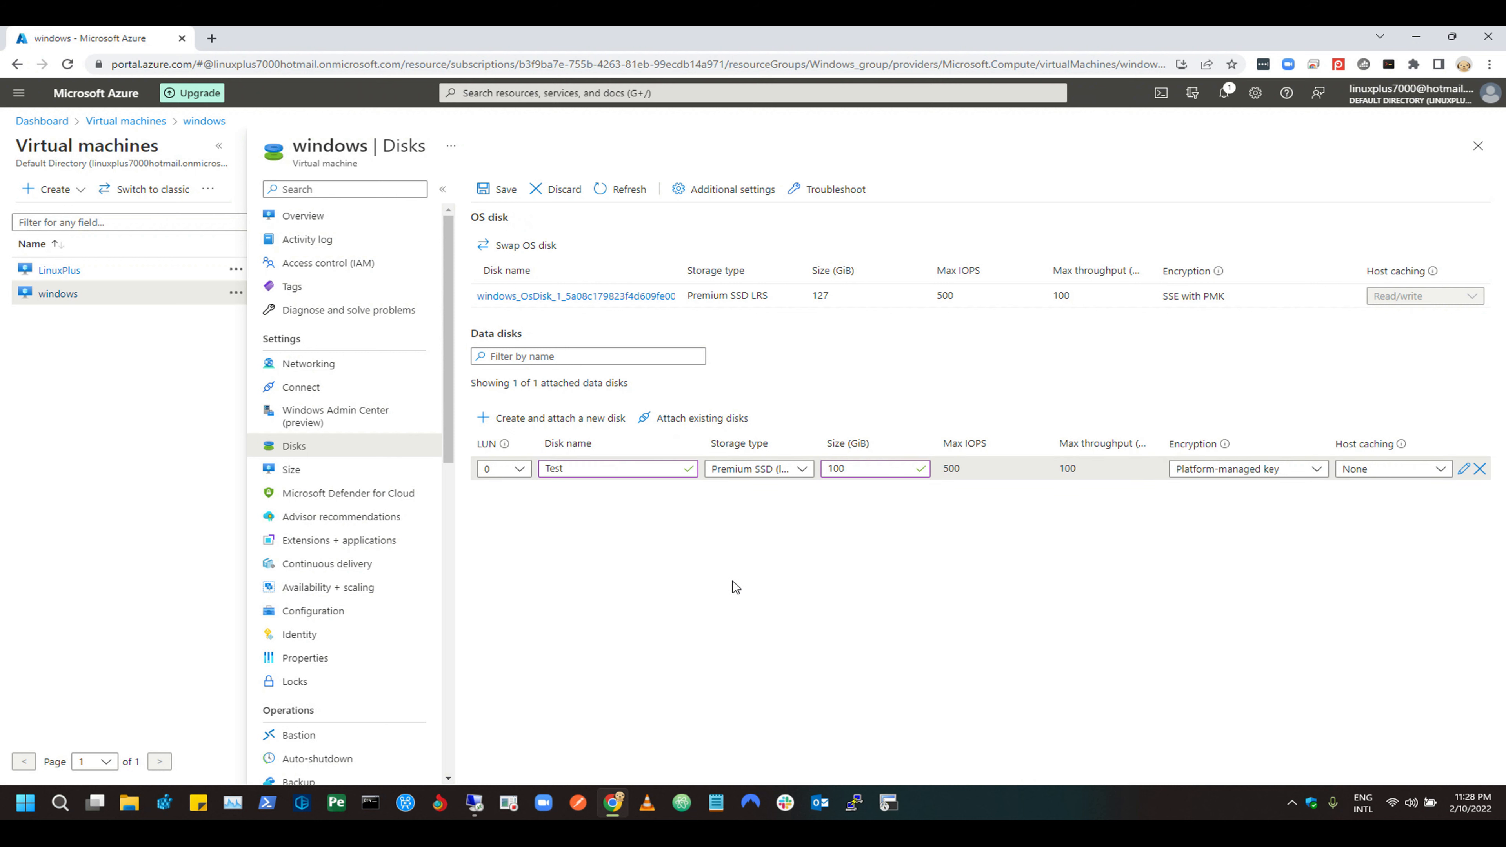
{"action": "left_click", "coordinate": [497, 189]}
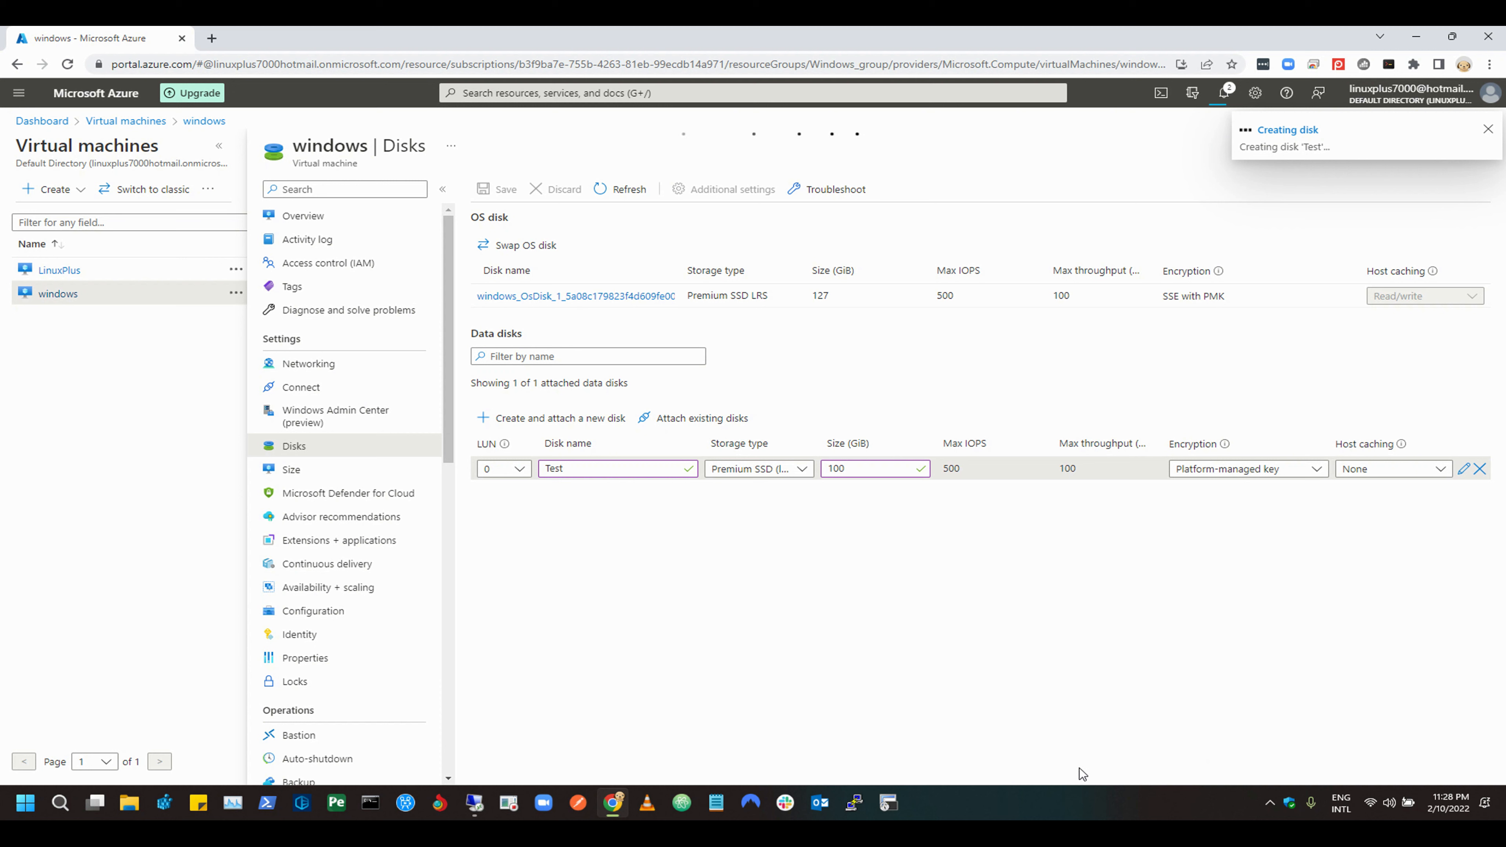
{"action": "left_click_drag", "start_coordinate": [1233, 116], "coordinate": [1500, 159]}
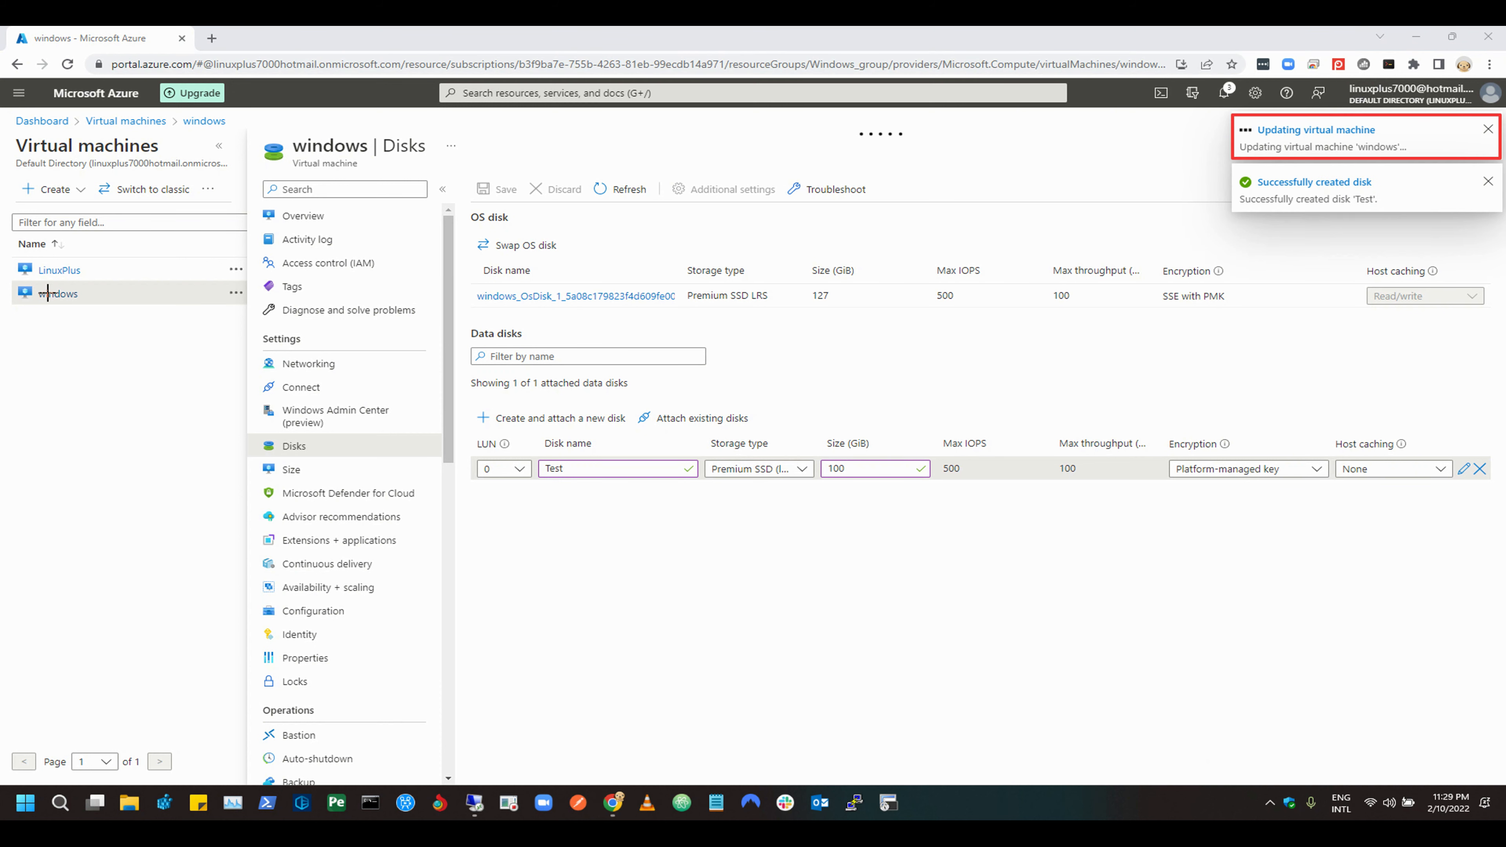
{"action": "left_click_drag", "start_coordinate": [15, 280], "coordinate": [153, 310]}
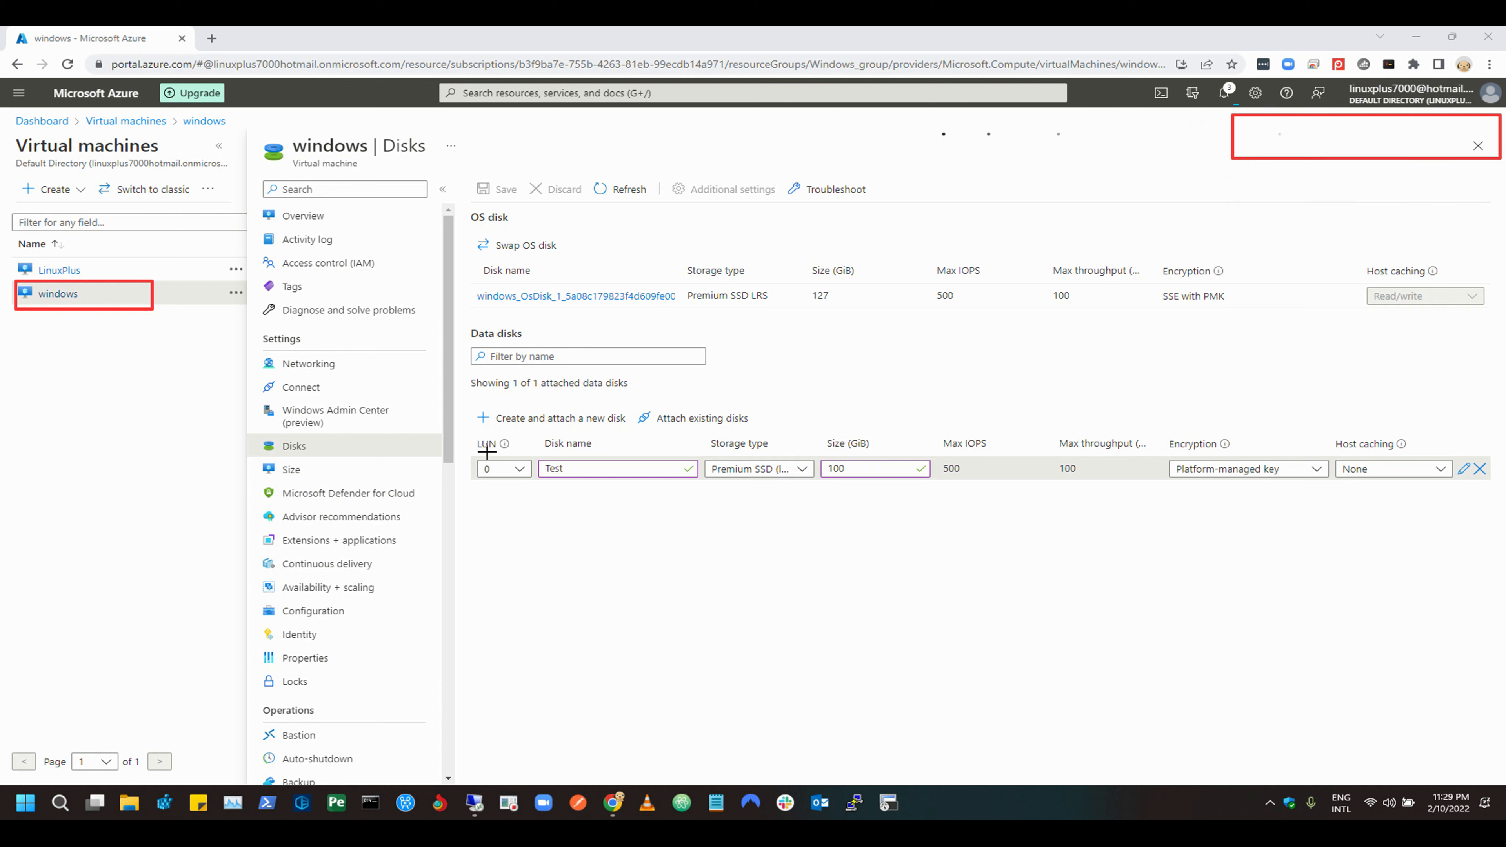
{"action": "mouse_move", "coordinate": [468, 433]}
{"action": "left_mouse_down"}
{"action": "mouse_move", "coordinate": [899, 482]}
{"action": "mouse_move", "coordinate": [1460, 490]}
{"action": "mouse_move", "coordinate": [1479, 506]}
{"action": "left_mouse_up"}
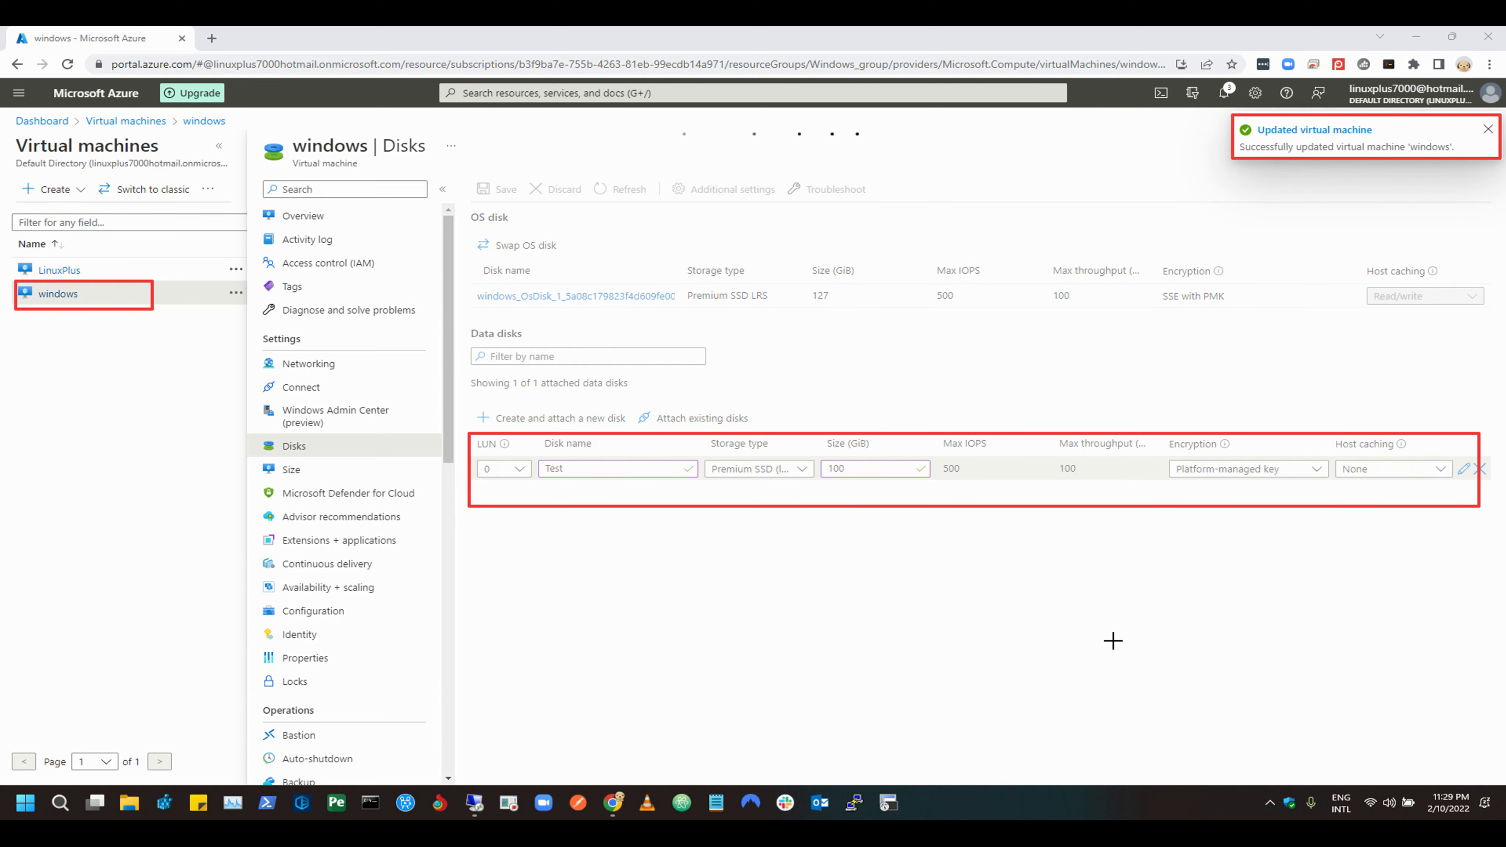
Check the portal notifications, then switch to the virtual machine's remote desktop session and minimize File Explorer to reveal PowerShell.
{"action": "key", "text": "Escape"}
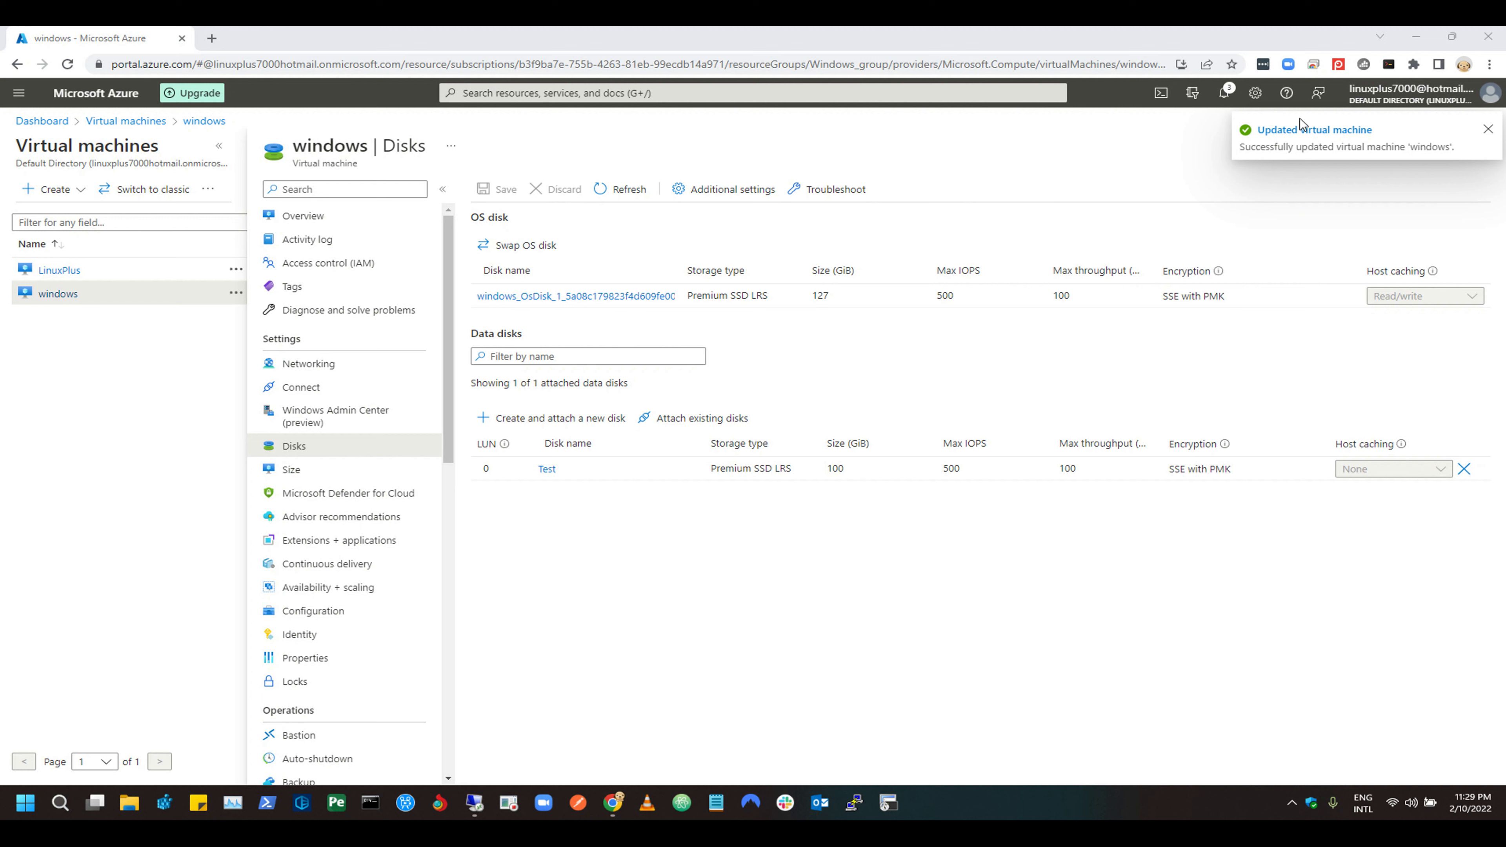
{"action": "left_click", "coordinate": [1226, 95]}
{"action": "left_click", "coordinate": [1226, 95]}
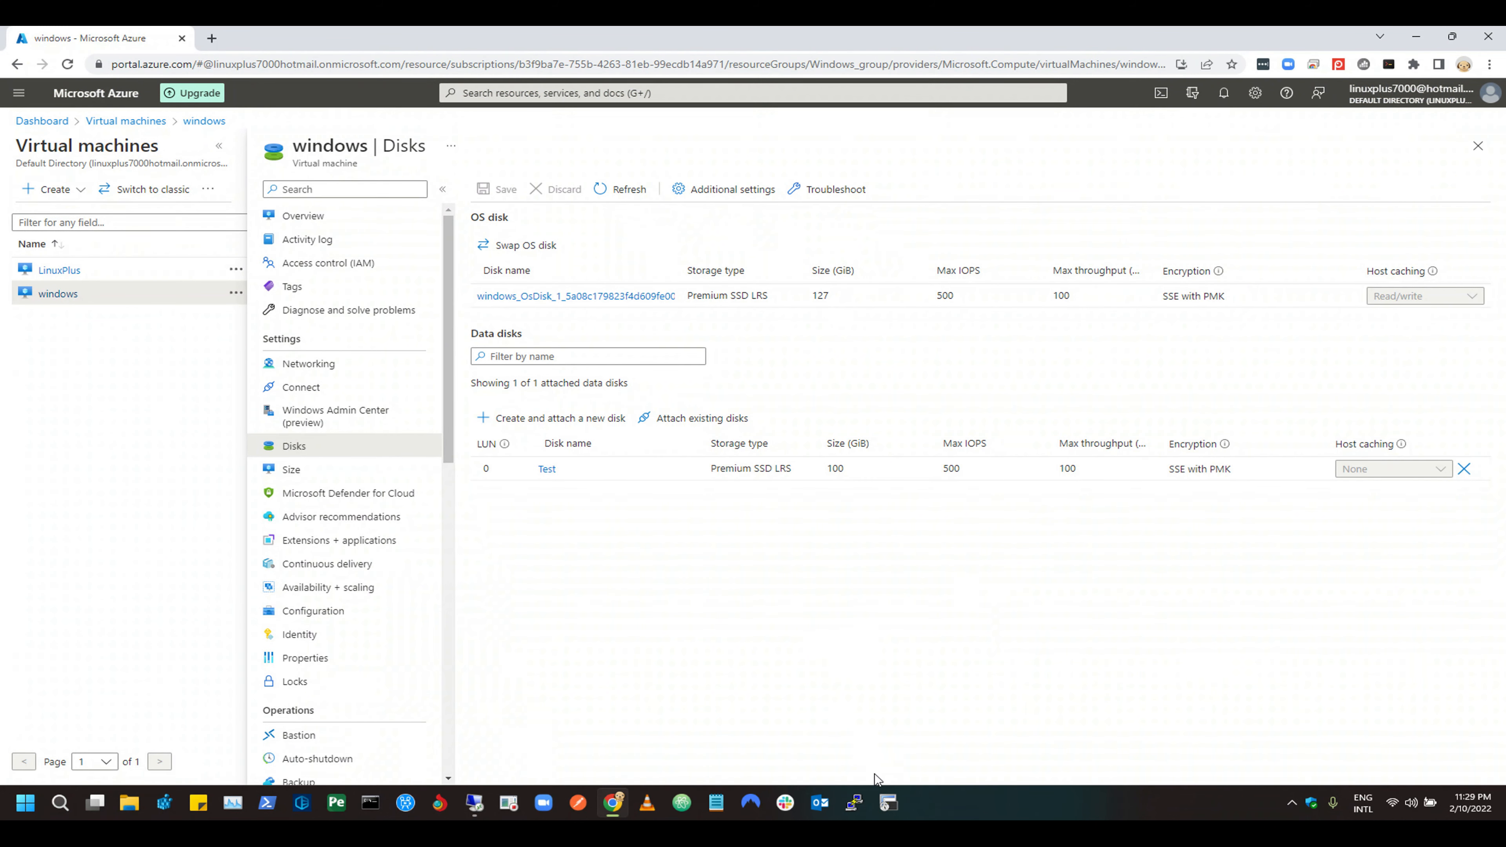
{"action": "left_click", "coordinate": [474, 803]}
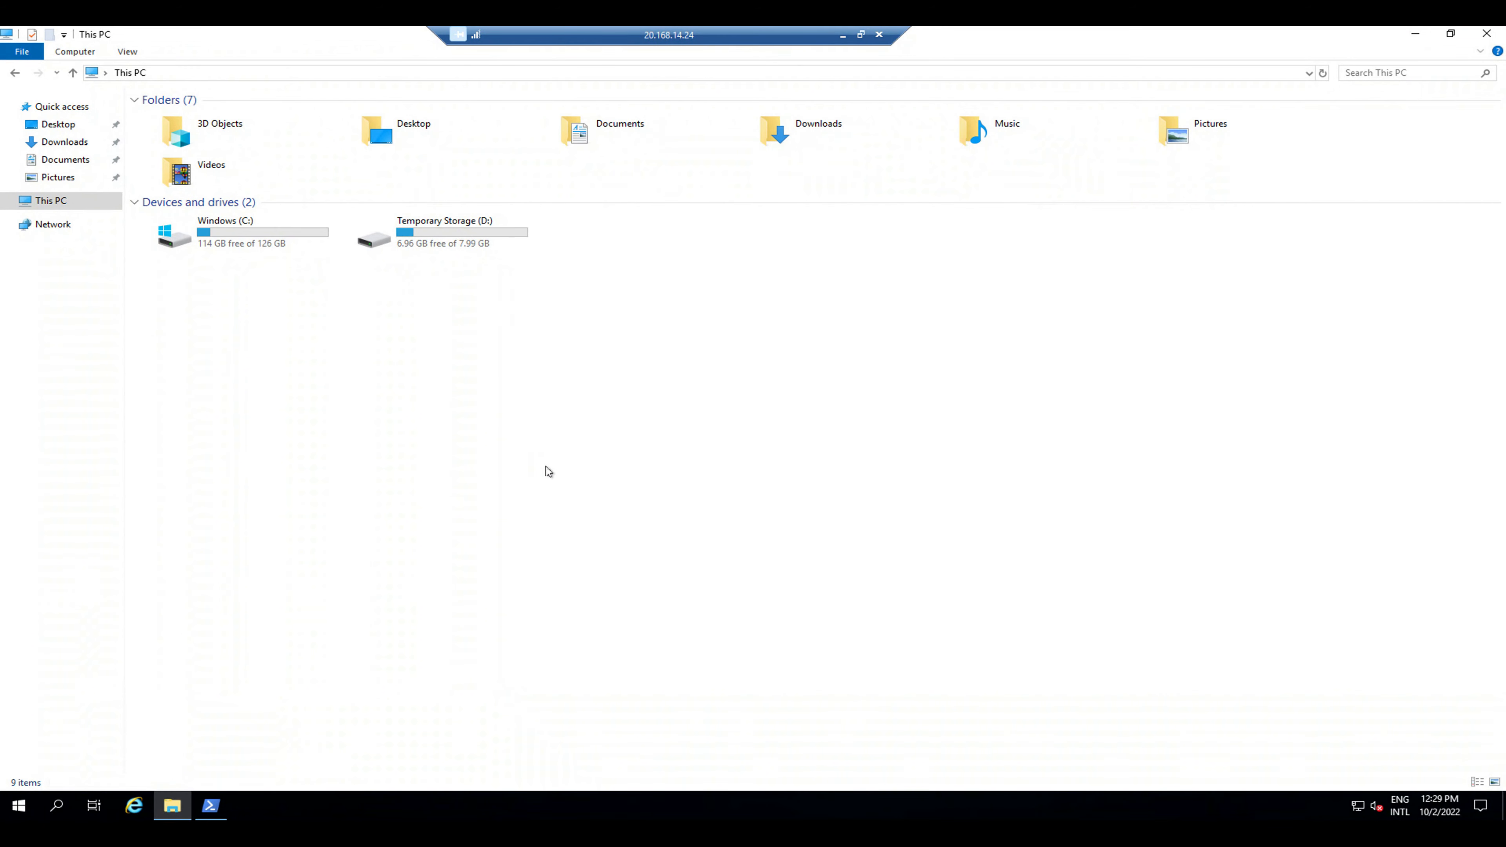
{"action": "left_click", "coordinate": [1414, 37]}
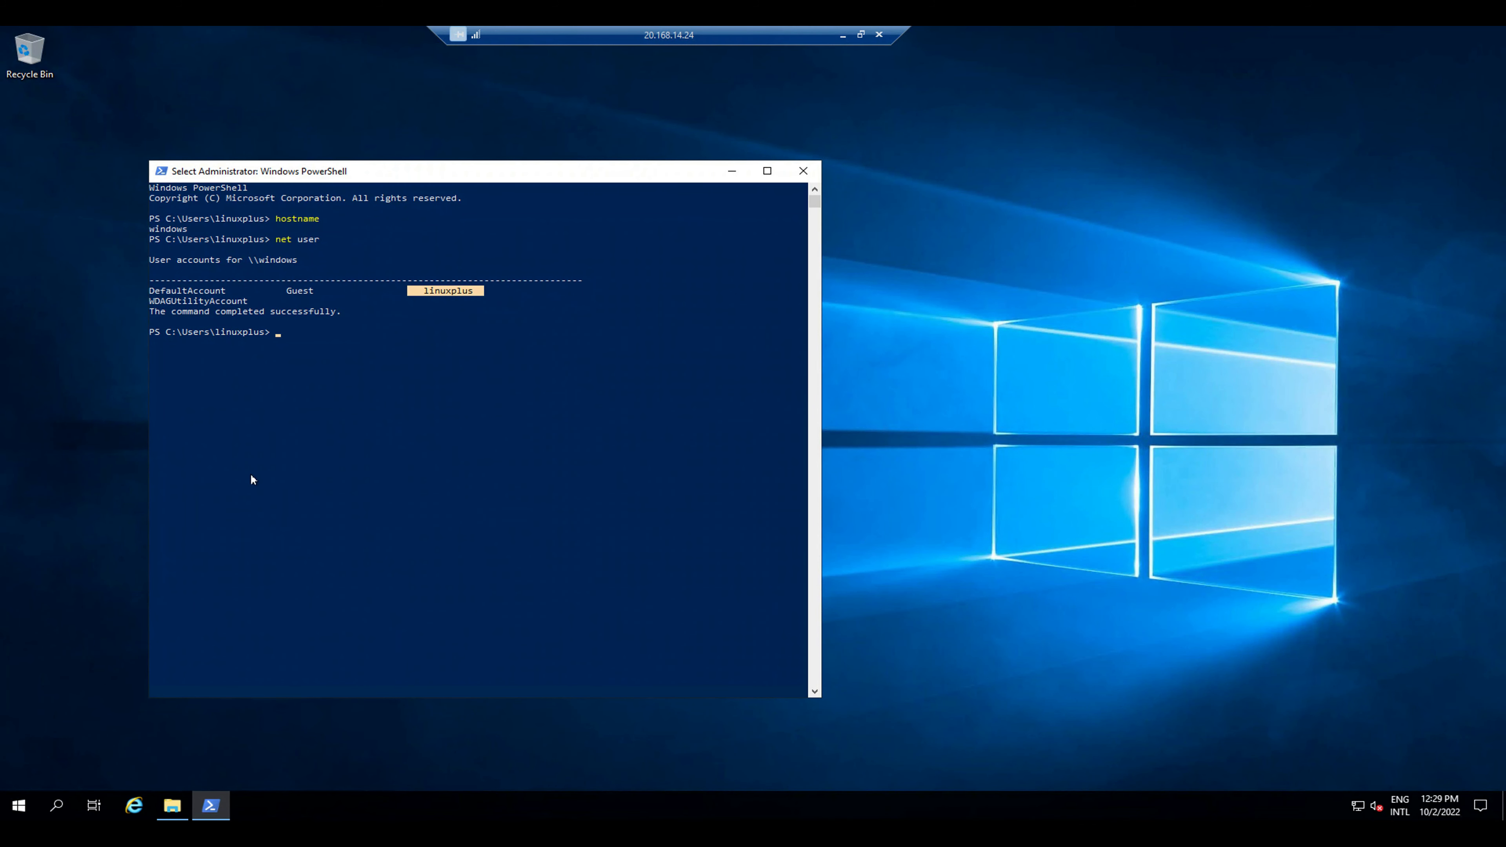
{"action": "left_click", "coordinate": [389, 462]}
{"action": "type", "text": "dism"}
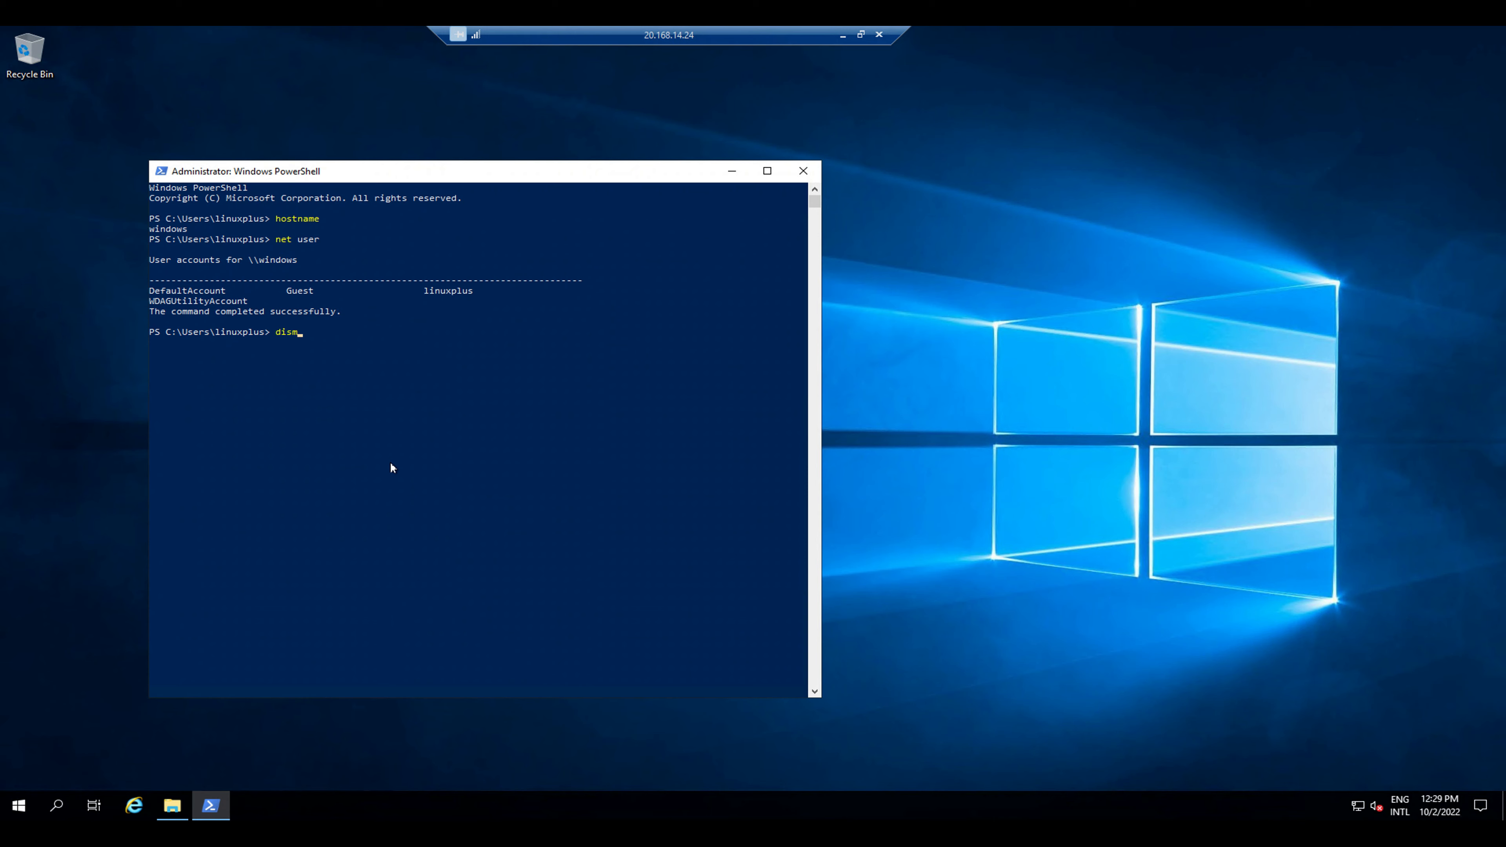
{"action": "type", "text": "mgmt.msc"}
{"action": "key", "text": "Return"}
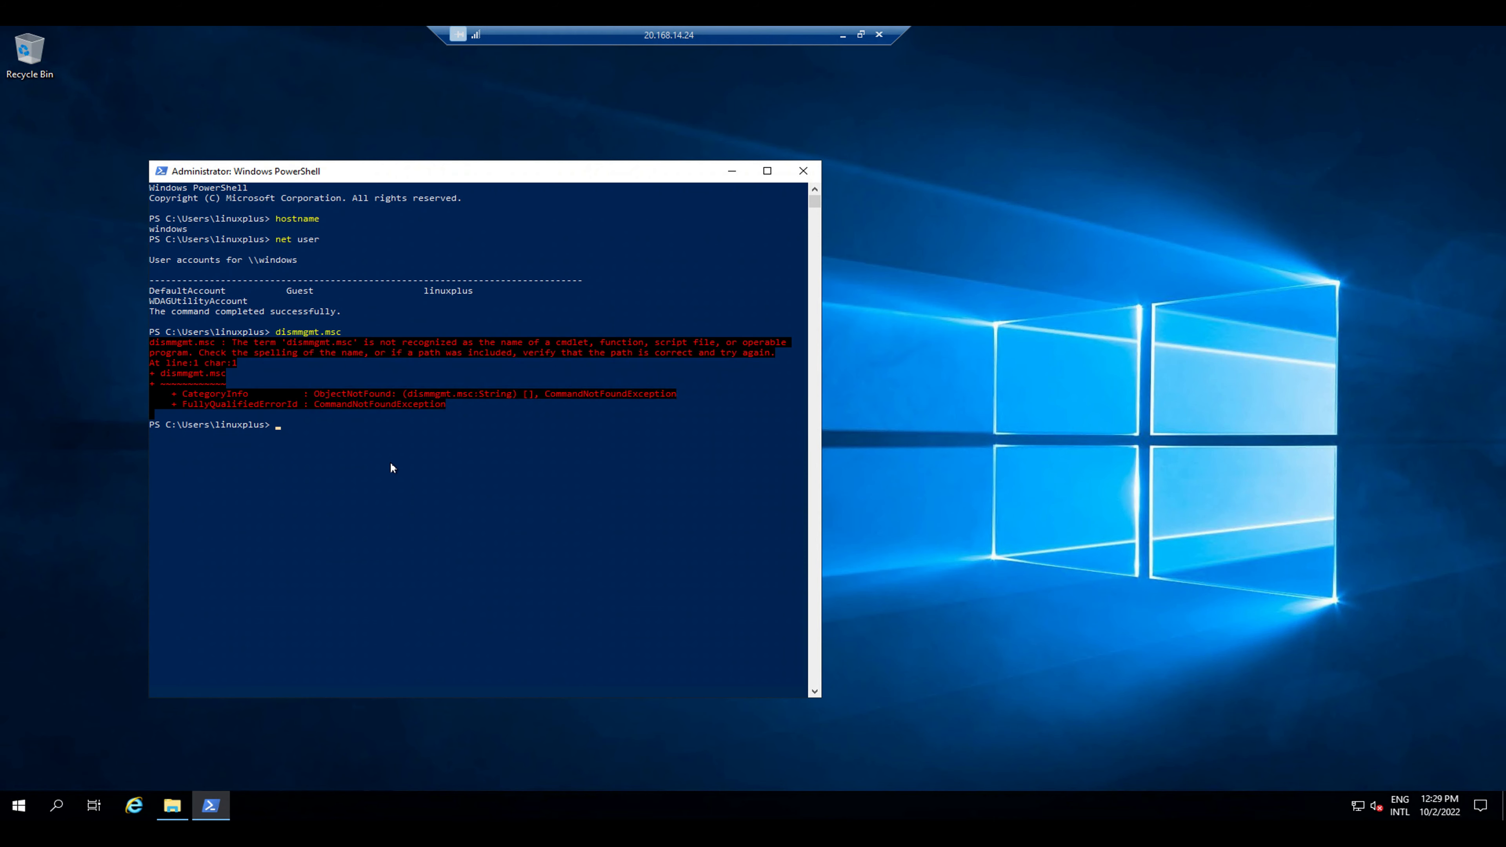
Launch diskmgmt.msc from PowerShell and maximize Disk Management after cancelling its opening disk initialization dialog.
{"action": "type", "text": "diskmgmt.msc"}
{"action": "key", "text": "Return"}
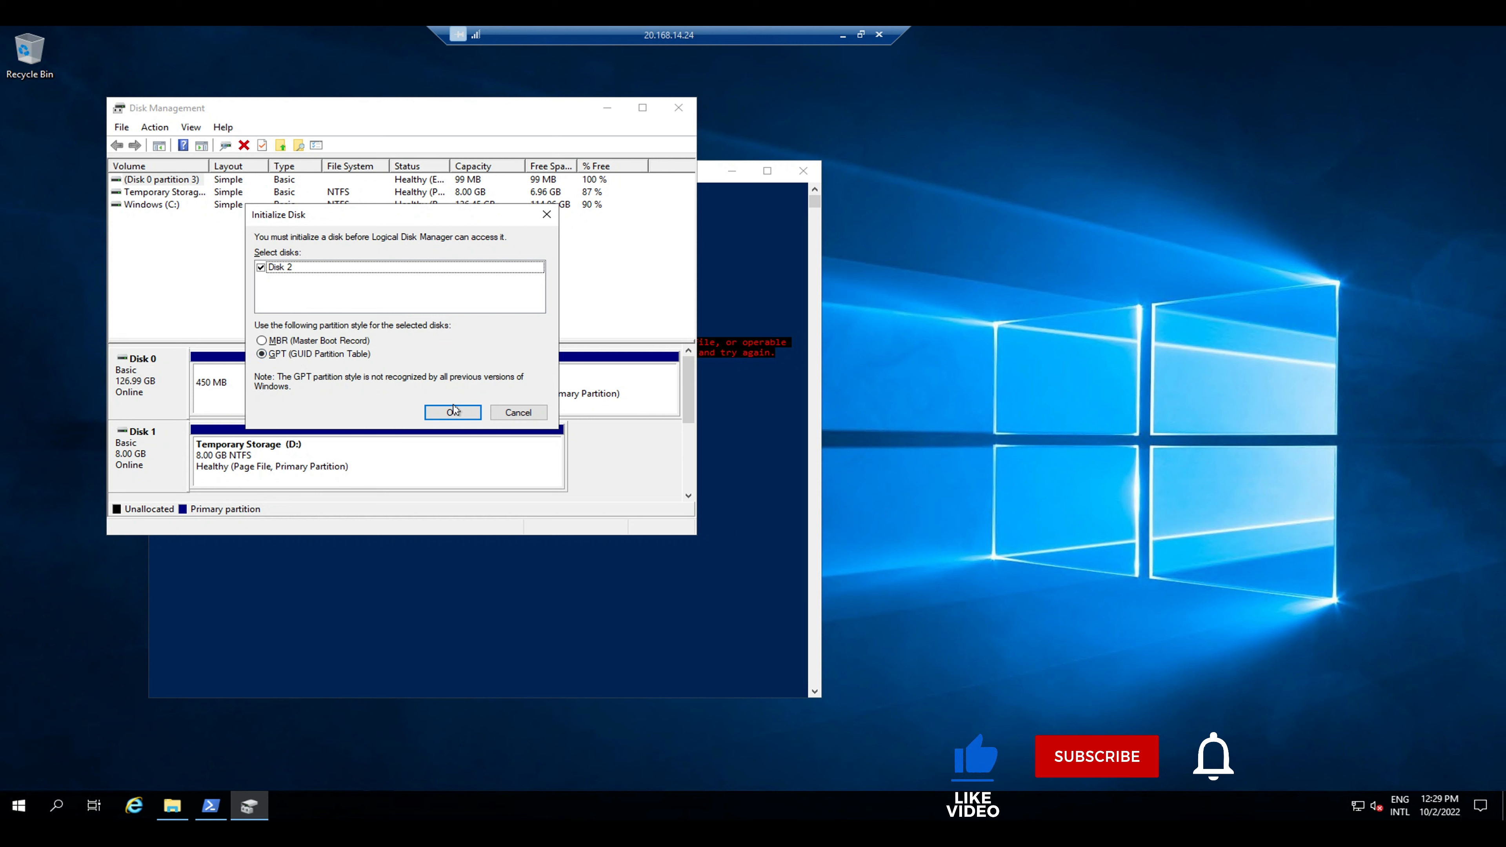
{"action": "left_click", "coordinate": [518, 413]}
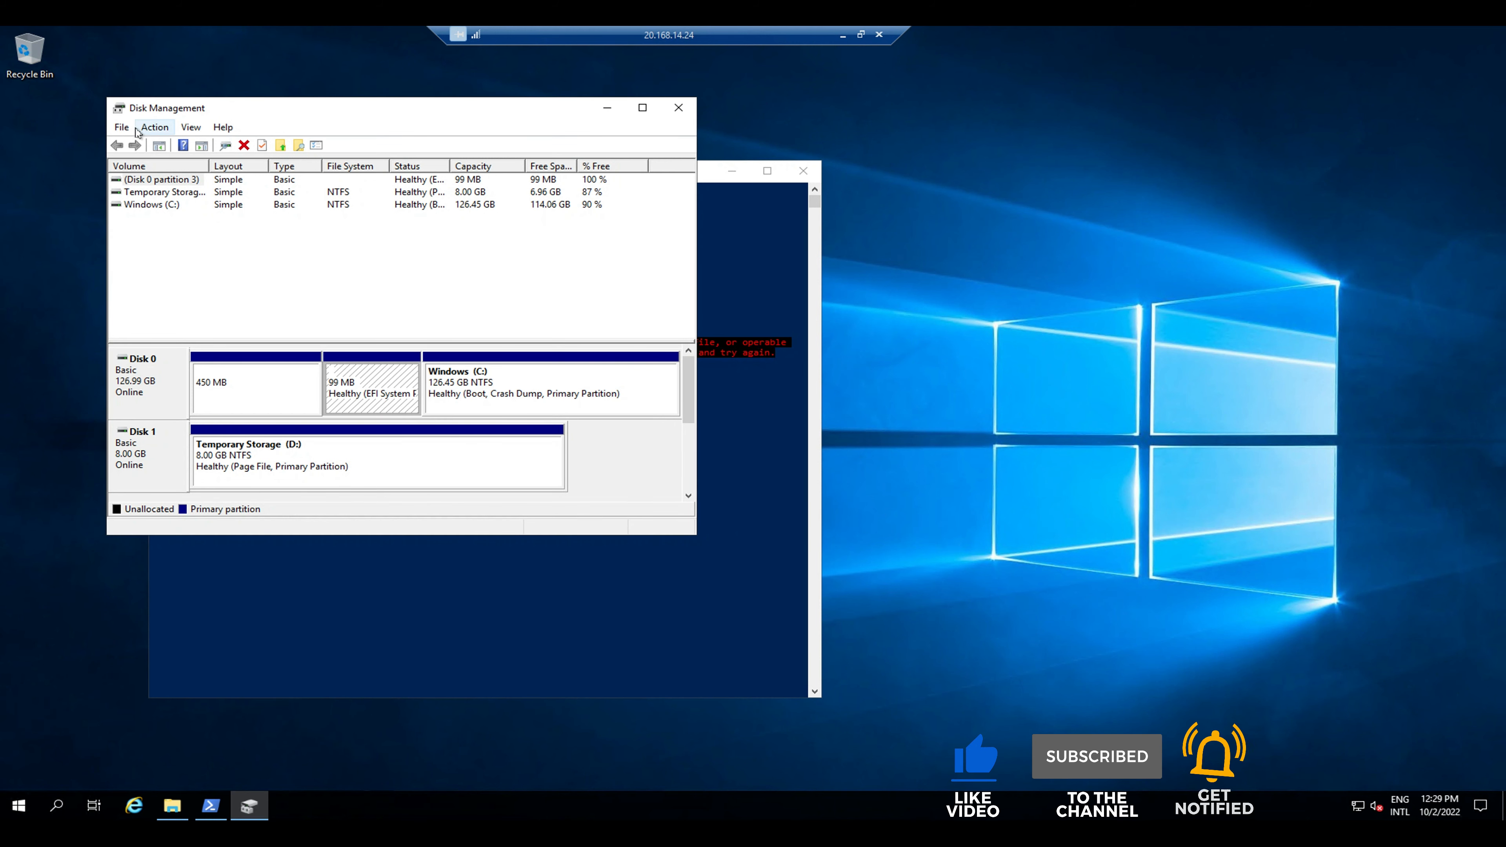
{"action": "left_click", "coordinate": [155, 127]}
{"action": "left_click", "coordinate": [153, 127]}
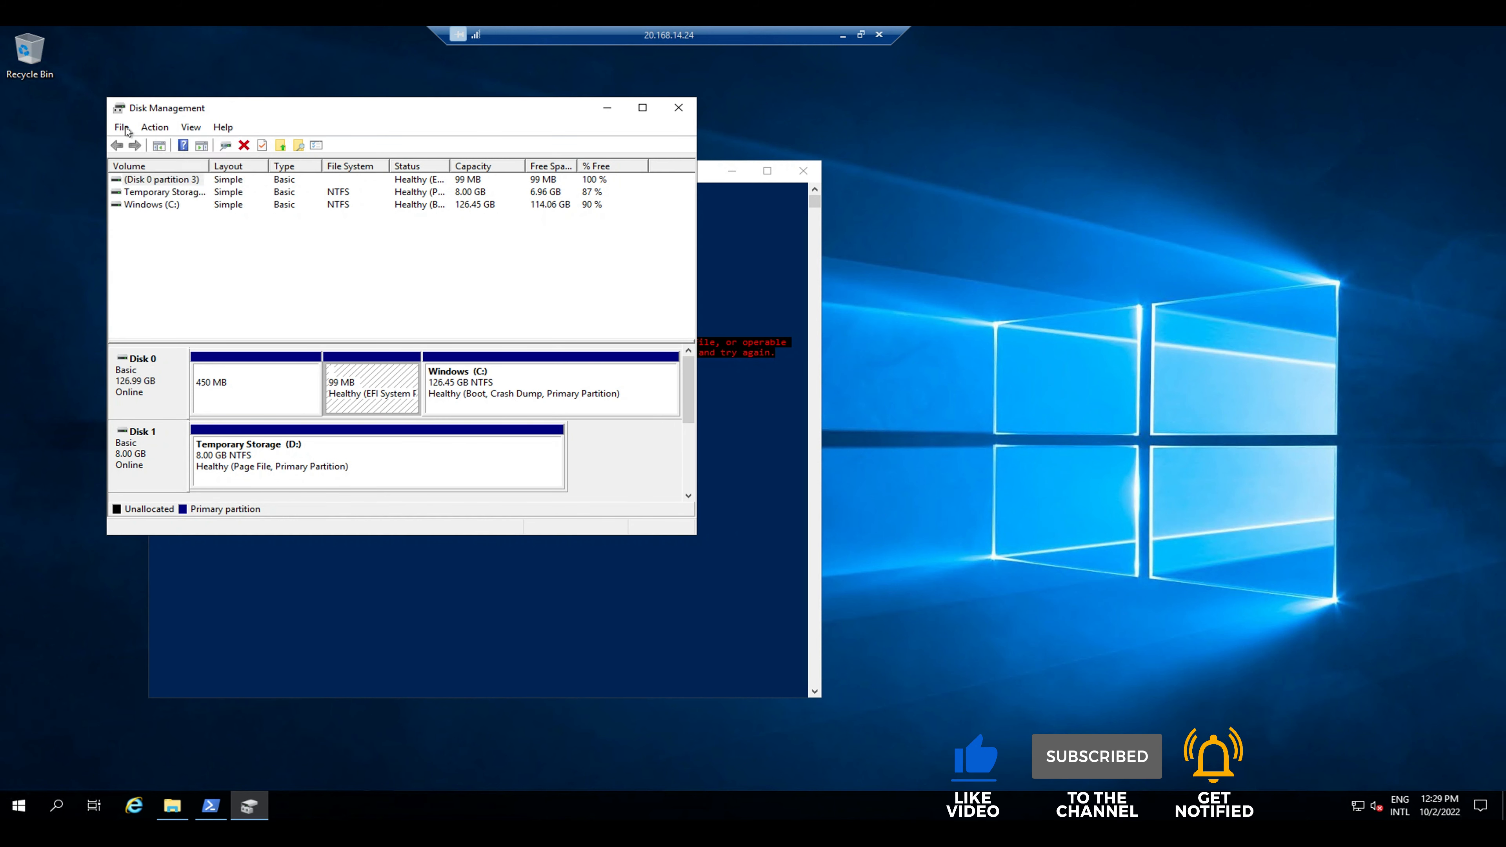
{"action": "left_click", "coordinate": [151, 128]}
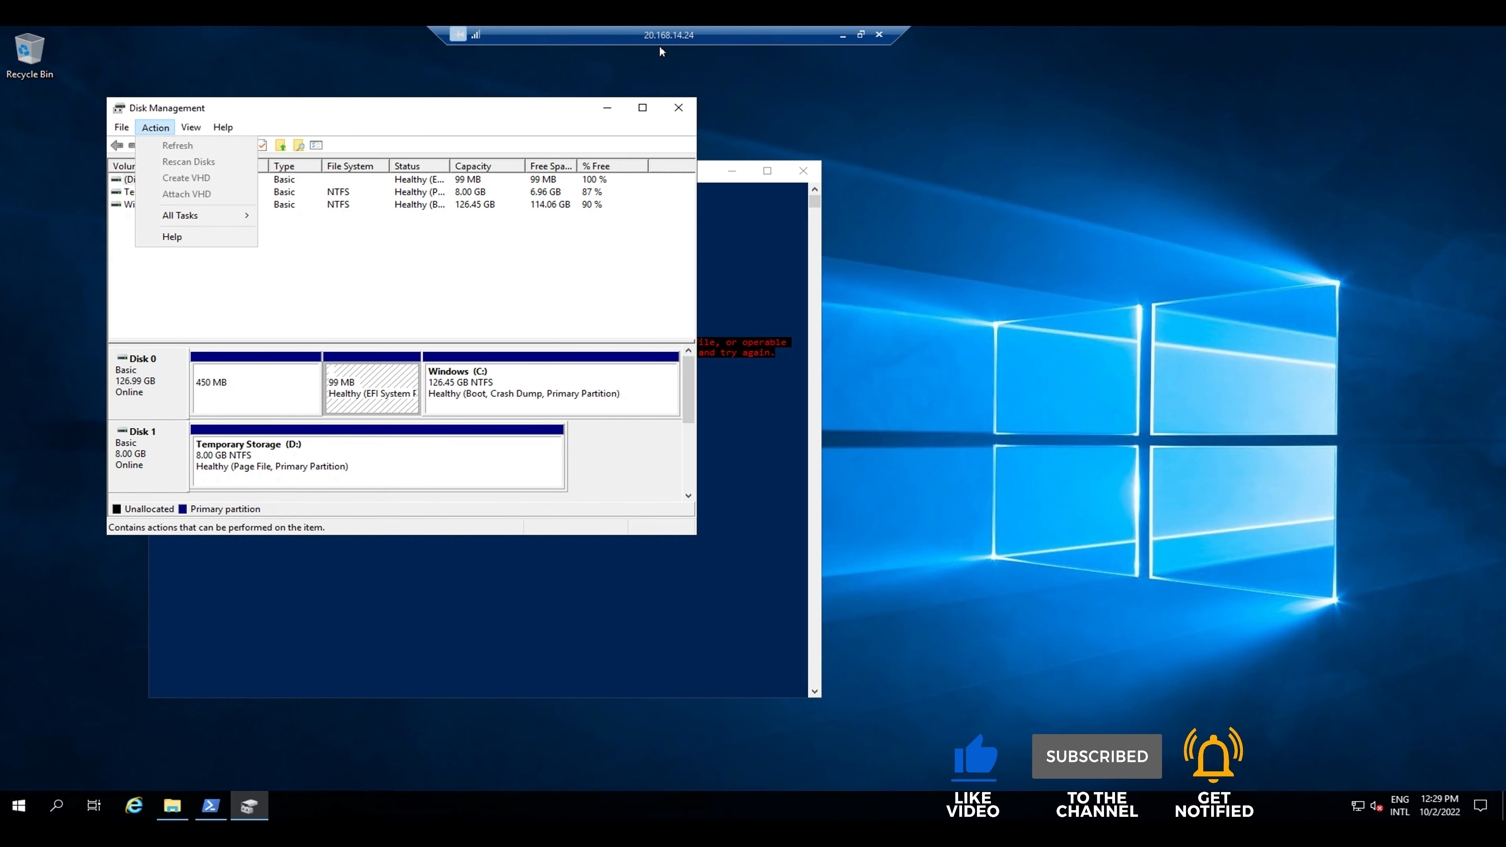
{"action": "left_click", "coordinate": [642, 111]}
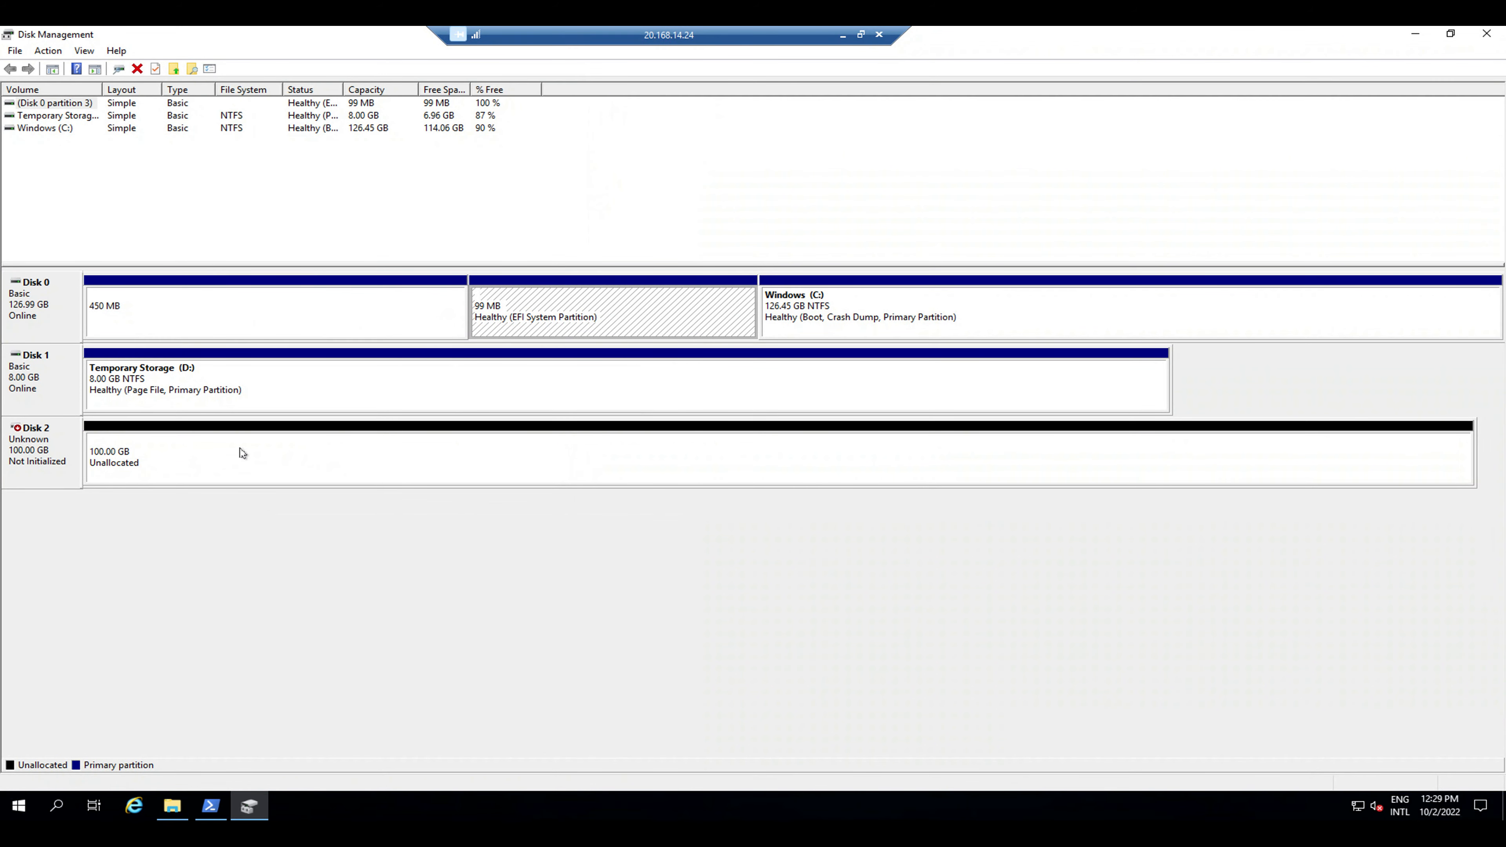
Initialize Disk 2 with the GPT (GUID Partition Table) partition style.
{"action": "right_click", "coordinate": [54, 455]}
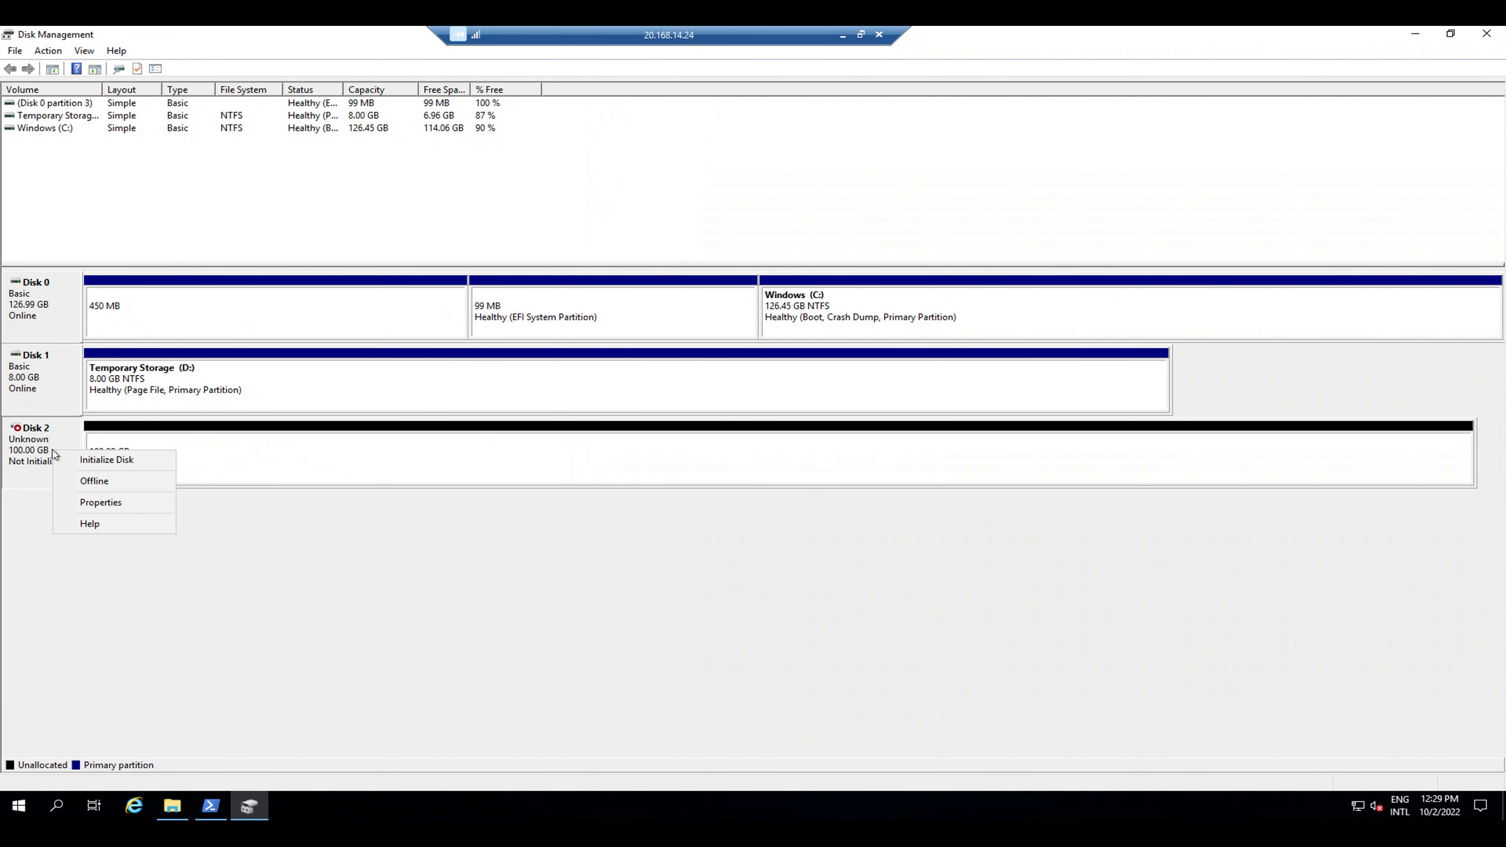
{"action": "left_click", "coordinate": [117, 467]}
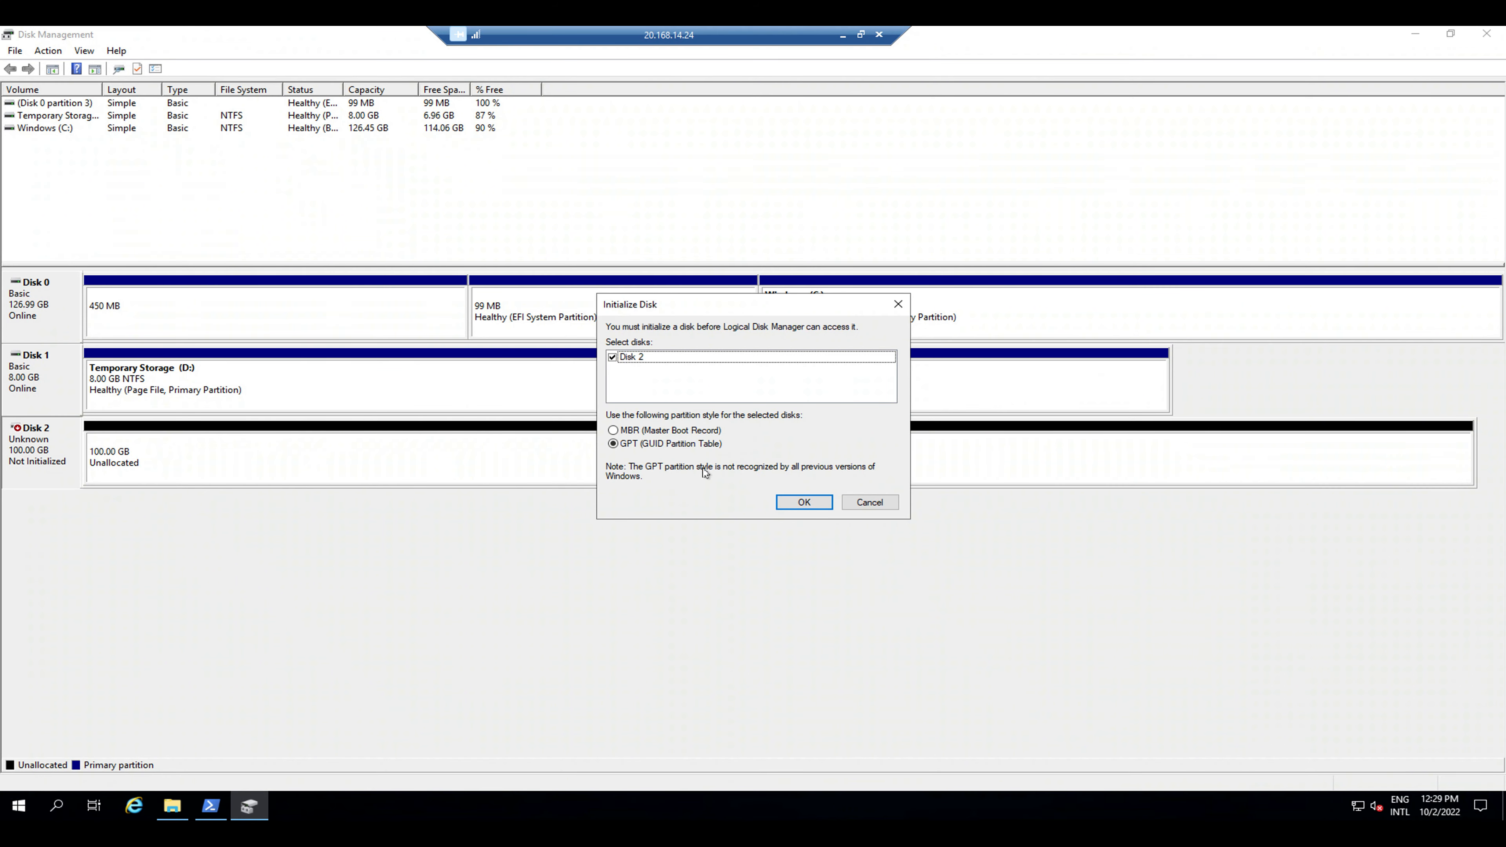
{"action": "left_click", "coordinate": [812, 502]}
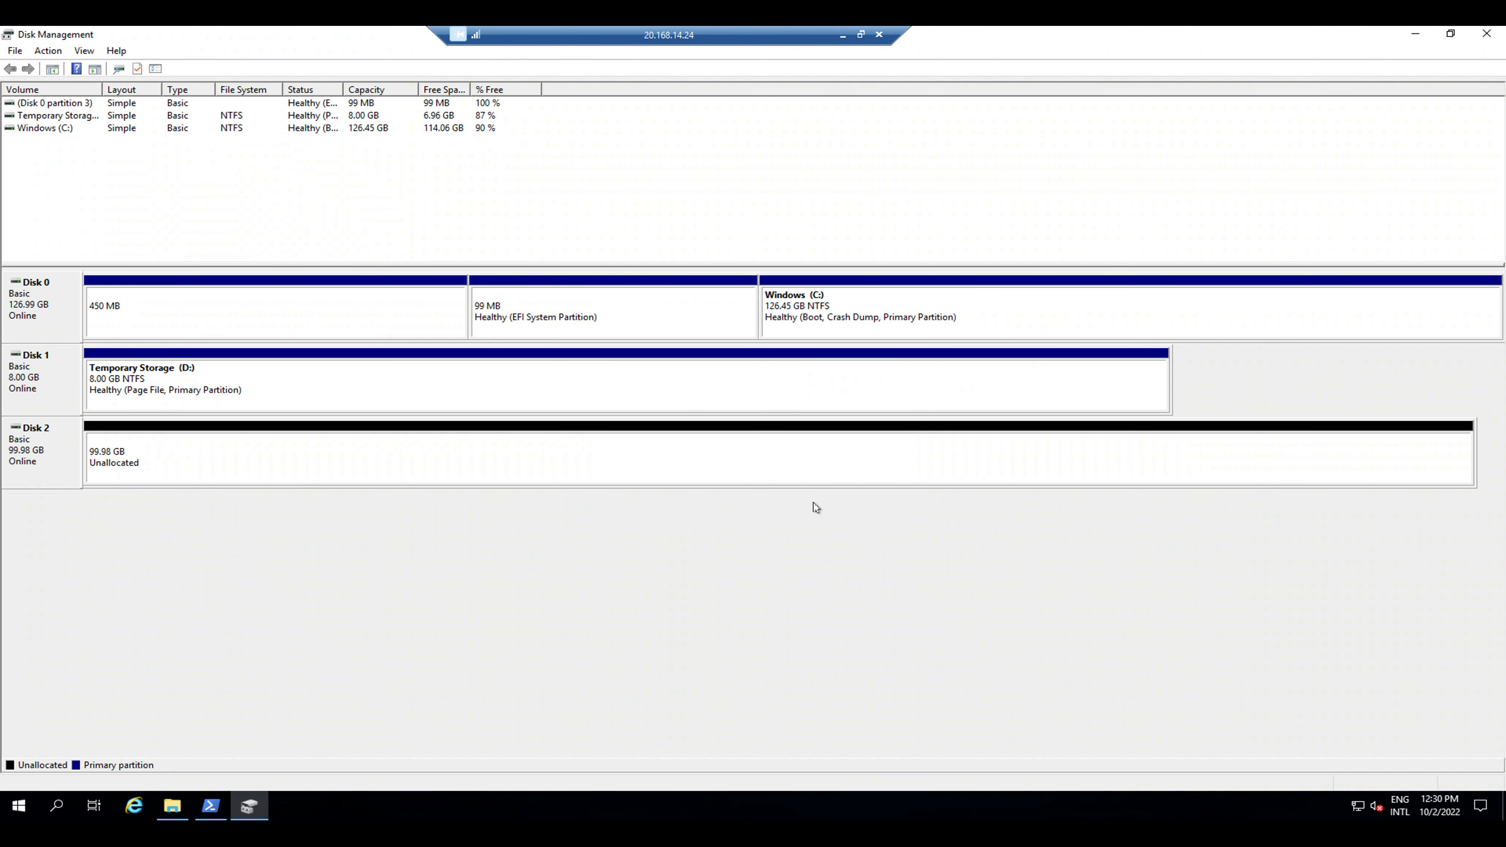
Create a simple volume over Disk 2's unallocated space with drive letter E, quick-formatted as NTFS with the label New Volume.
{"action": "right_click", "coordinate": [152, 451]}
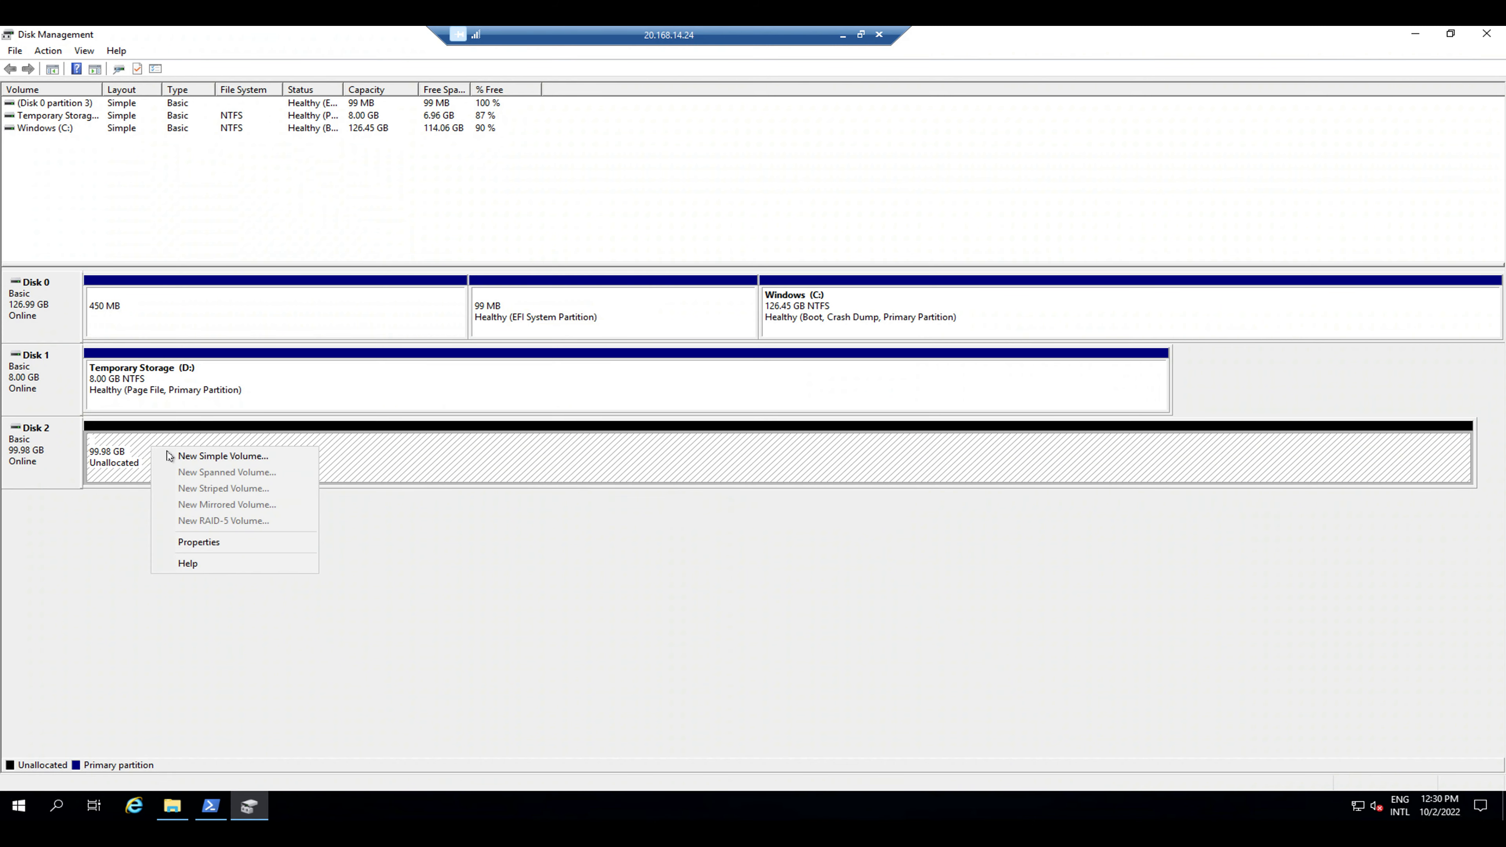
{"action": "left_click", "coordinate": [213, 462]}
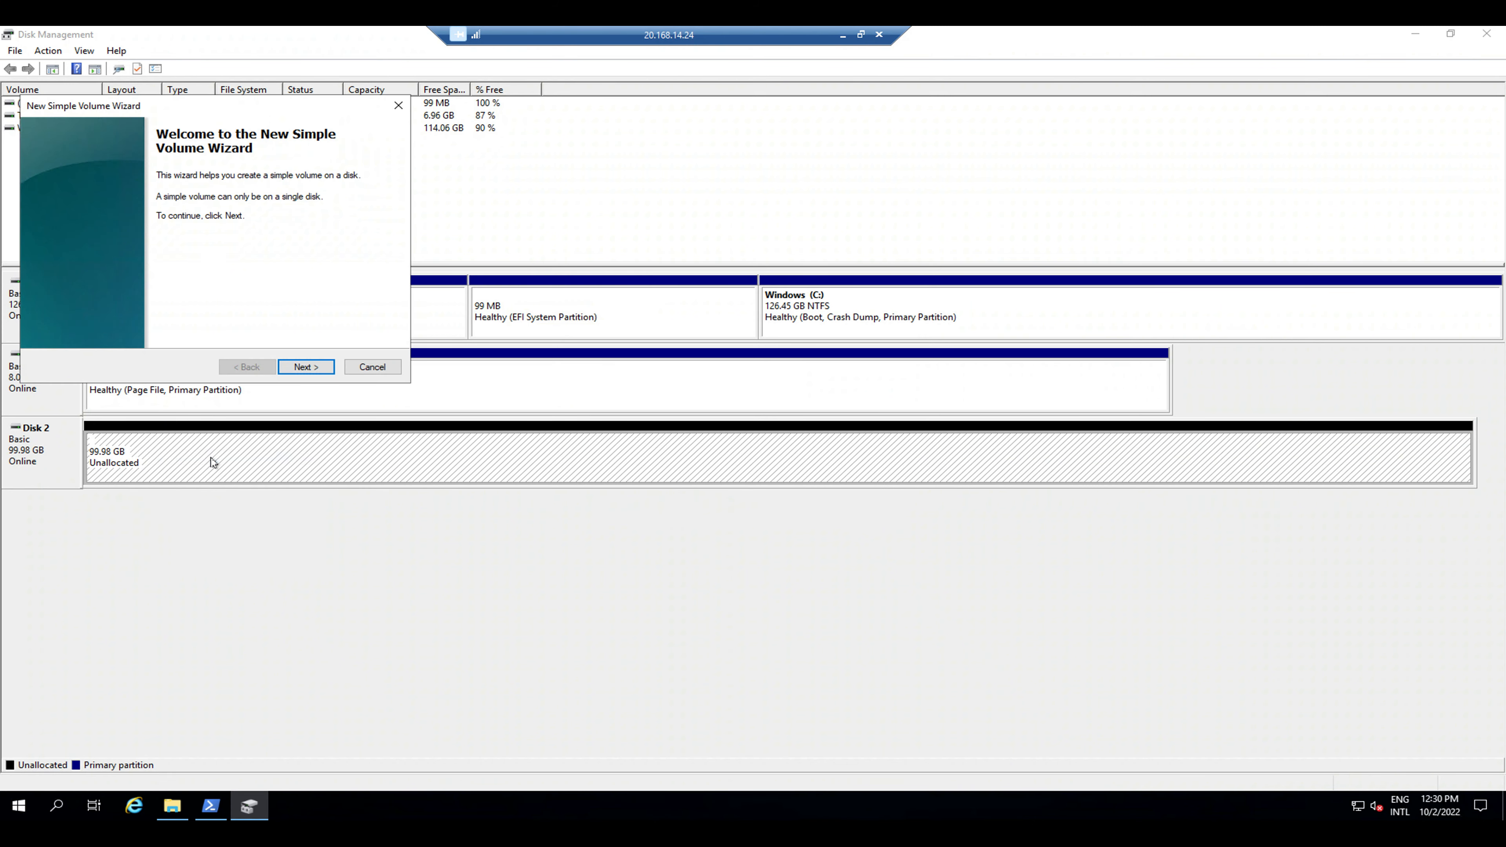
{"action": "left_click", "coordinate": [305, 367]}
{"action": "left_click", "coordinate": [306, 367]}
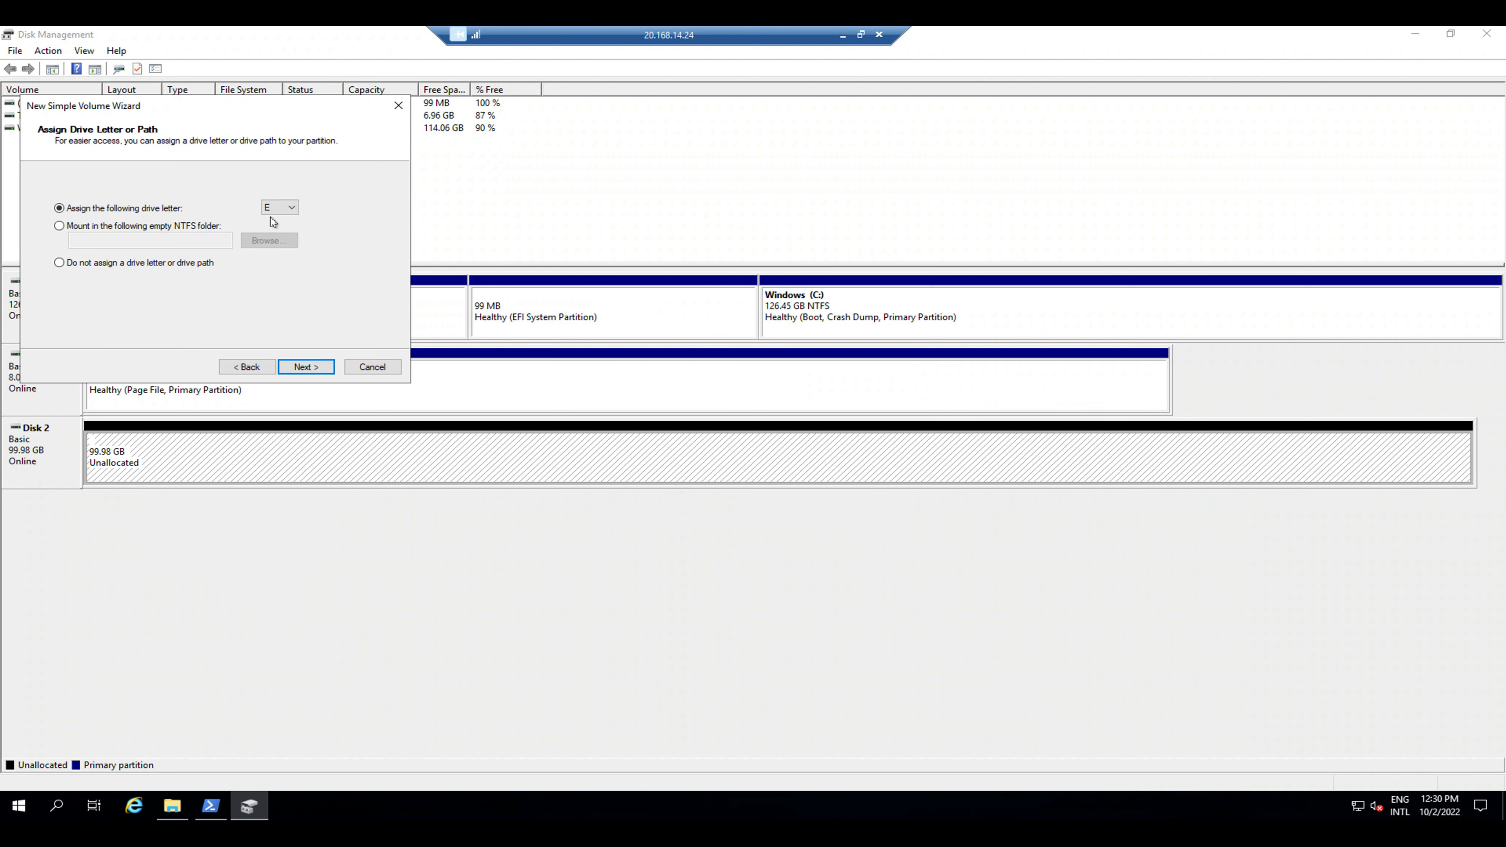
{"action": "left_click", "coordinate": [315, 367]}
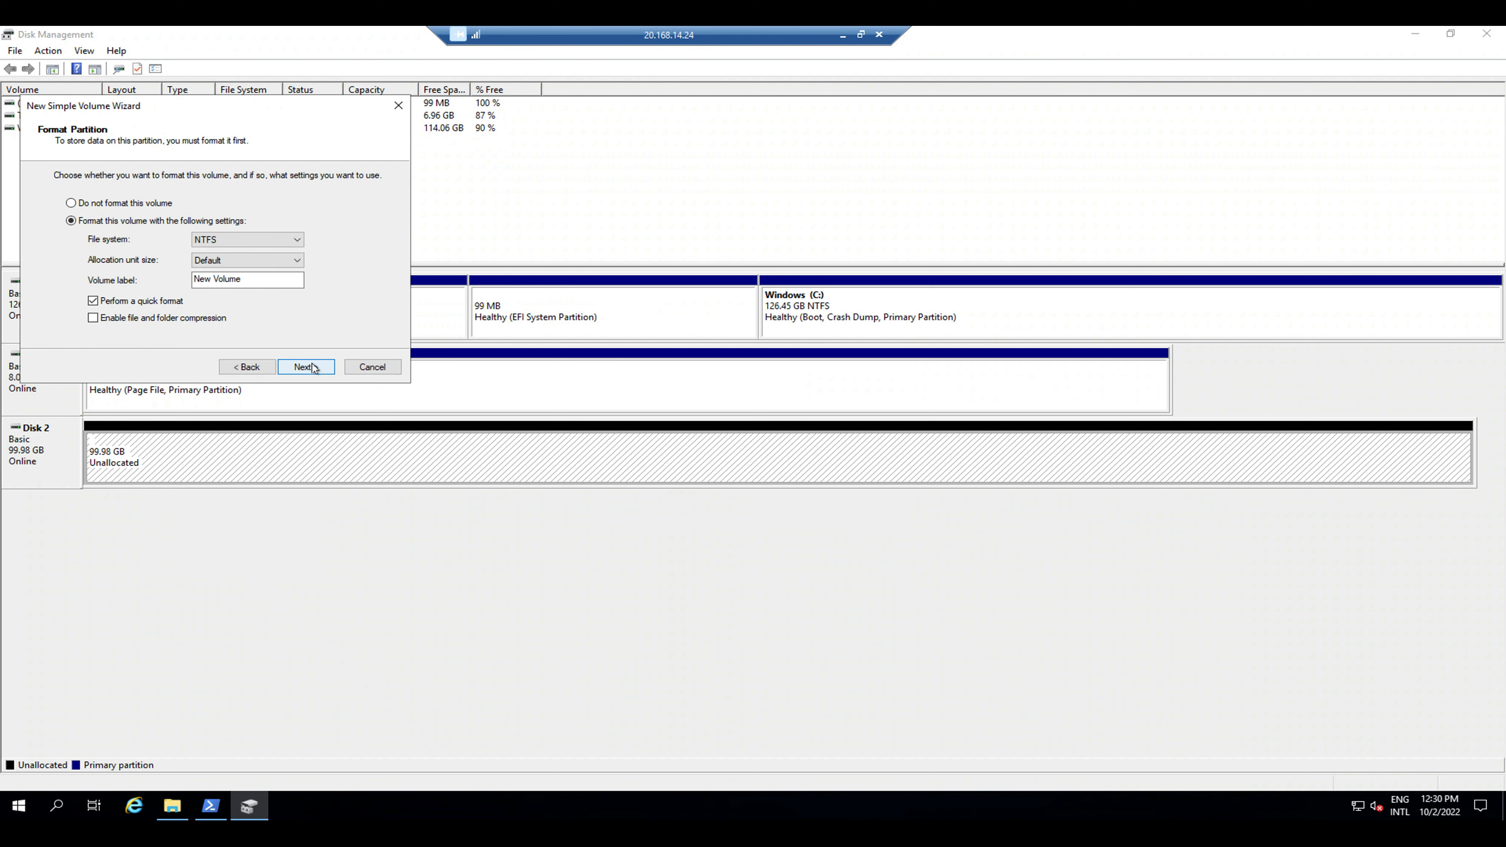
{"action": "left_click", "coordinate": [315, 367]}
{"action": "left_click", "coordinate": [314, 367]}
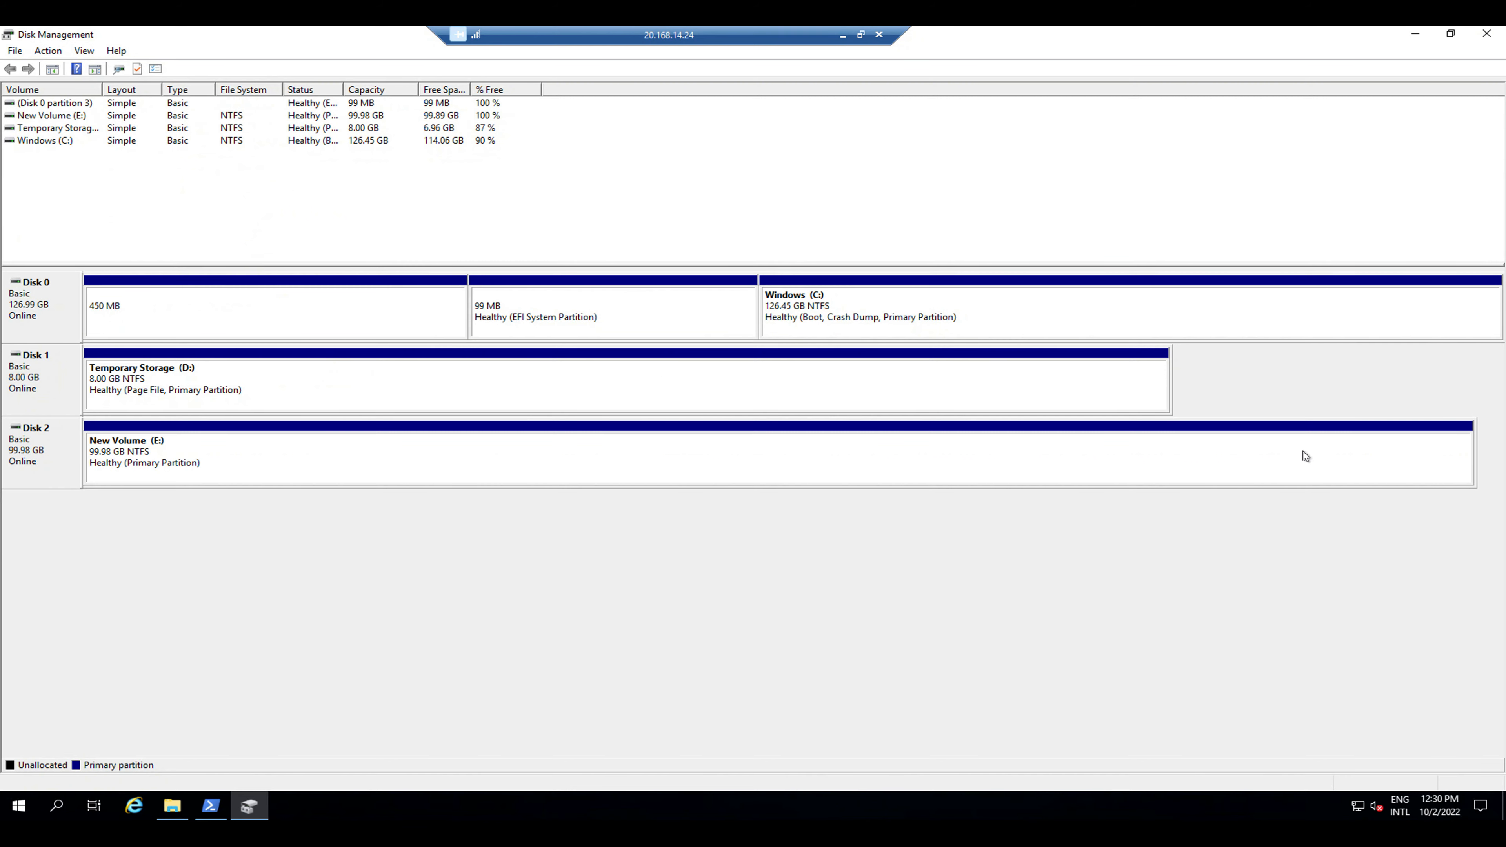
Minimize Disk Management and check the New Volume (E:) drive in File Explorer, opening it and returning to This PC.
{"action": "left_click", "coordinate": [1427, 34]}
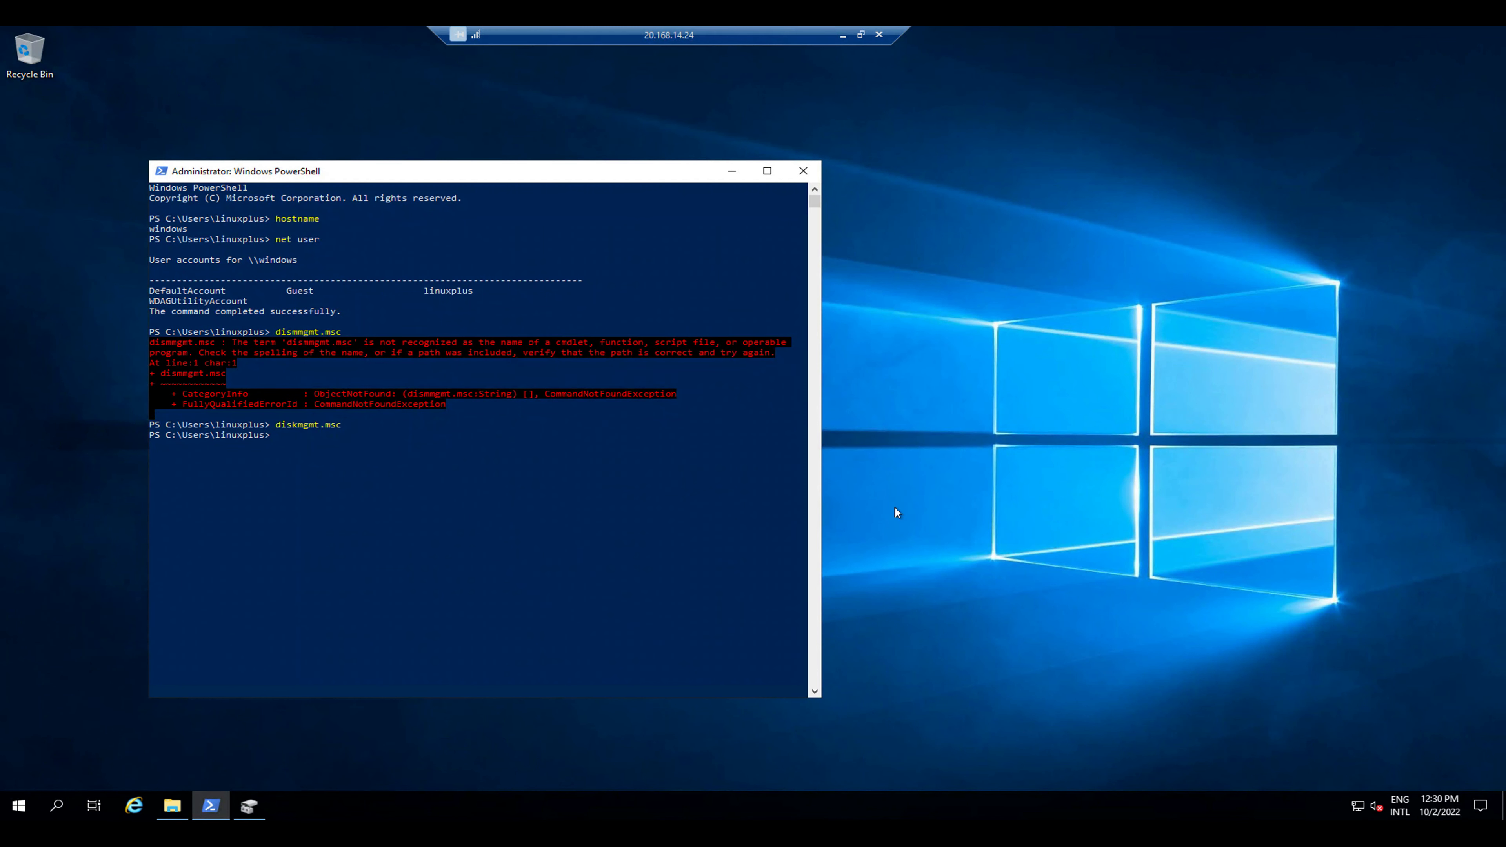
{"action": "left_click", "coordinate": [172, 805]}
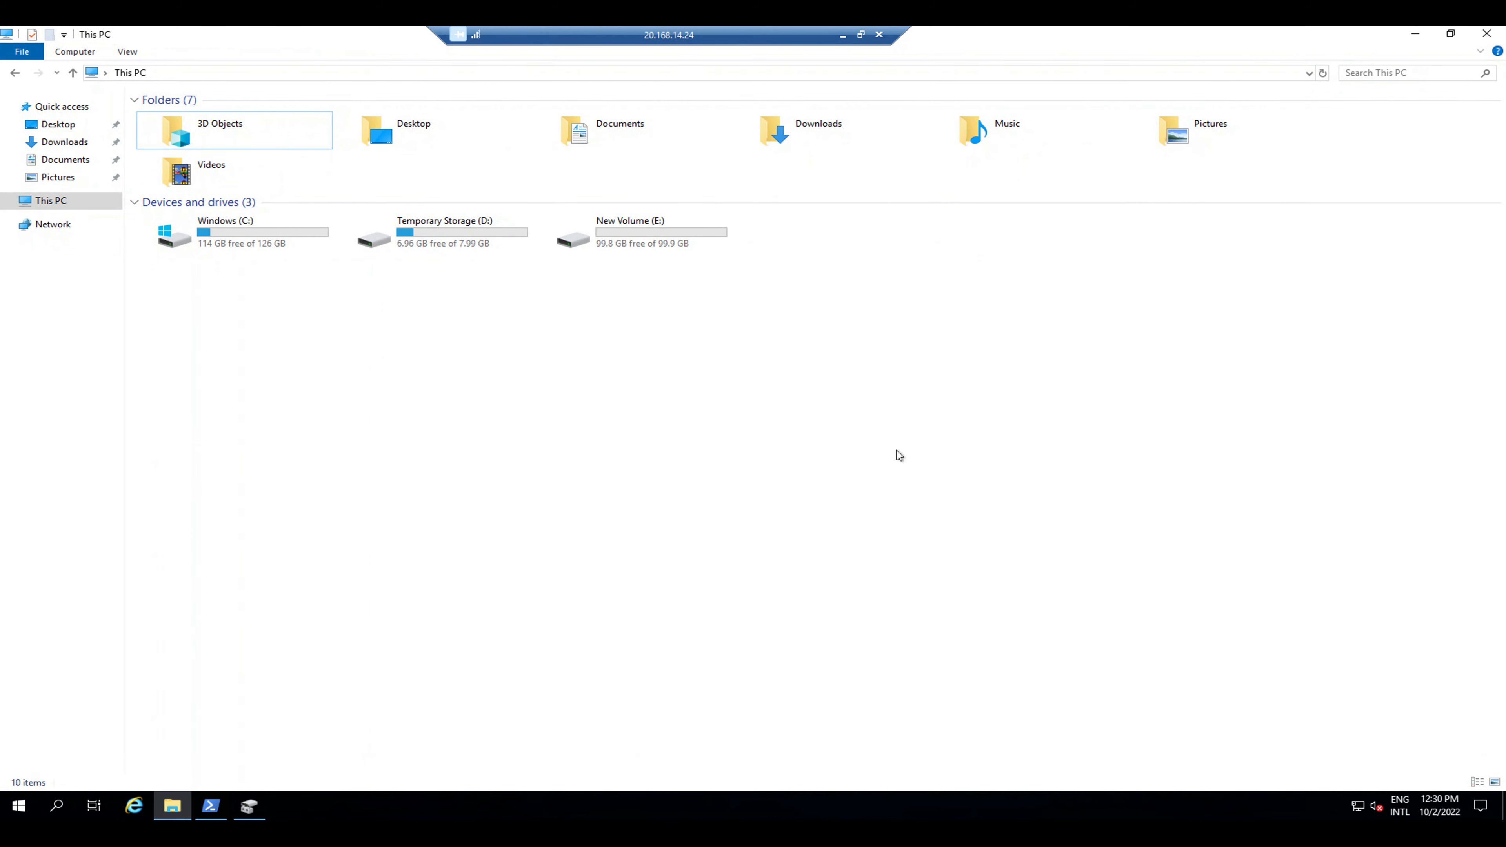
{"action": "right_click", "coordinate": [678, 430]}
{"action": "left_click", "coordinate": [562, 490]}
{"action": "double_click", "coordinate": [652, 237]}
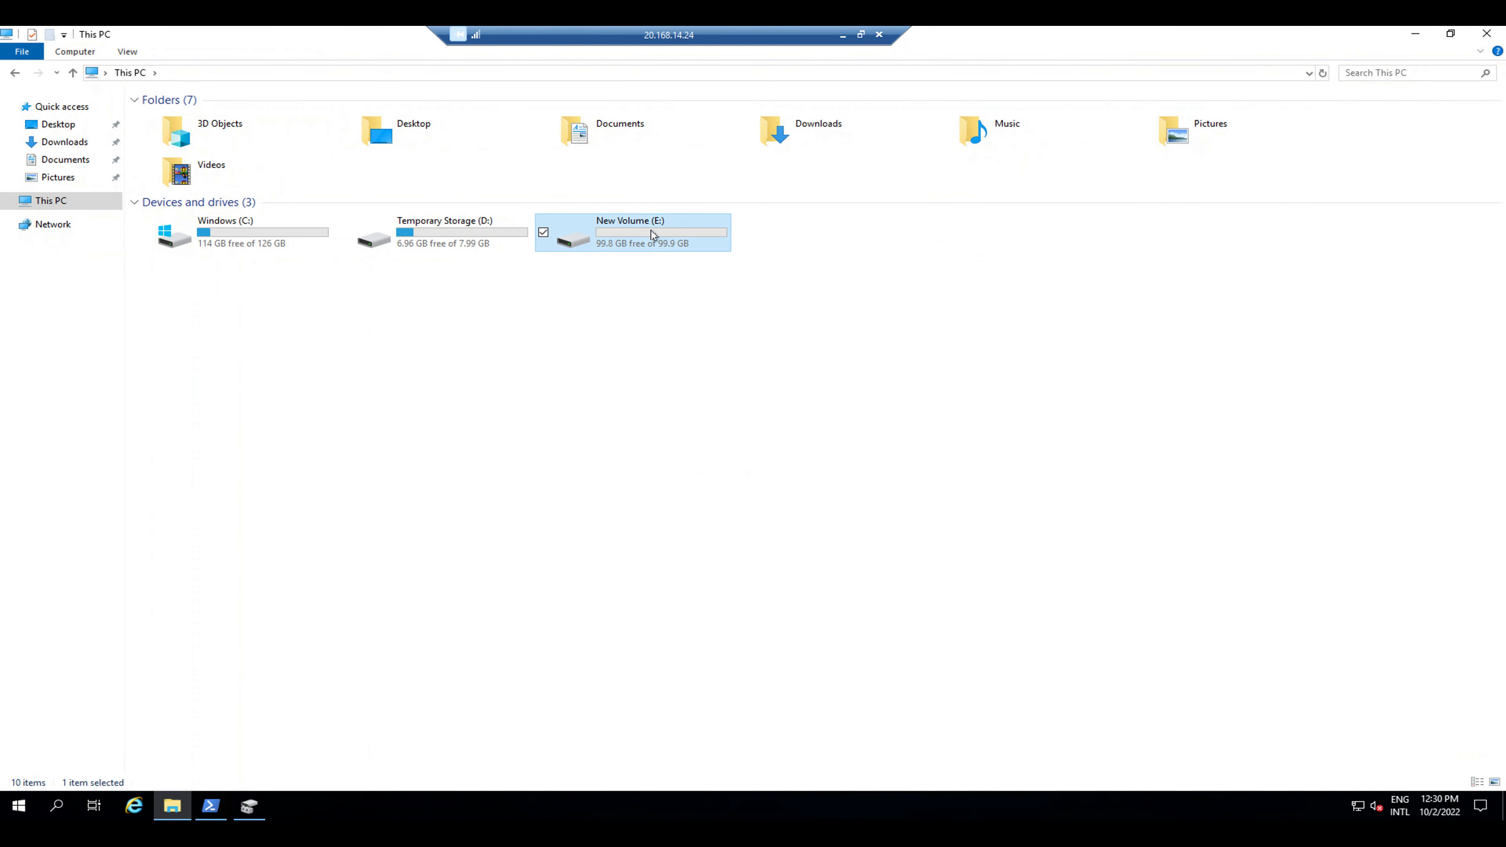
{"action": "left_click", "coordinate": [13, 75]}
{"action": "left_click", "coordinate": [606, 490]}
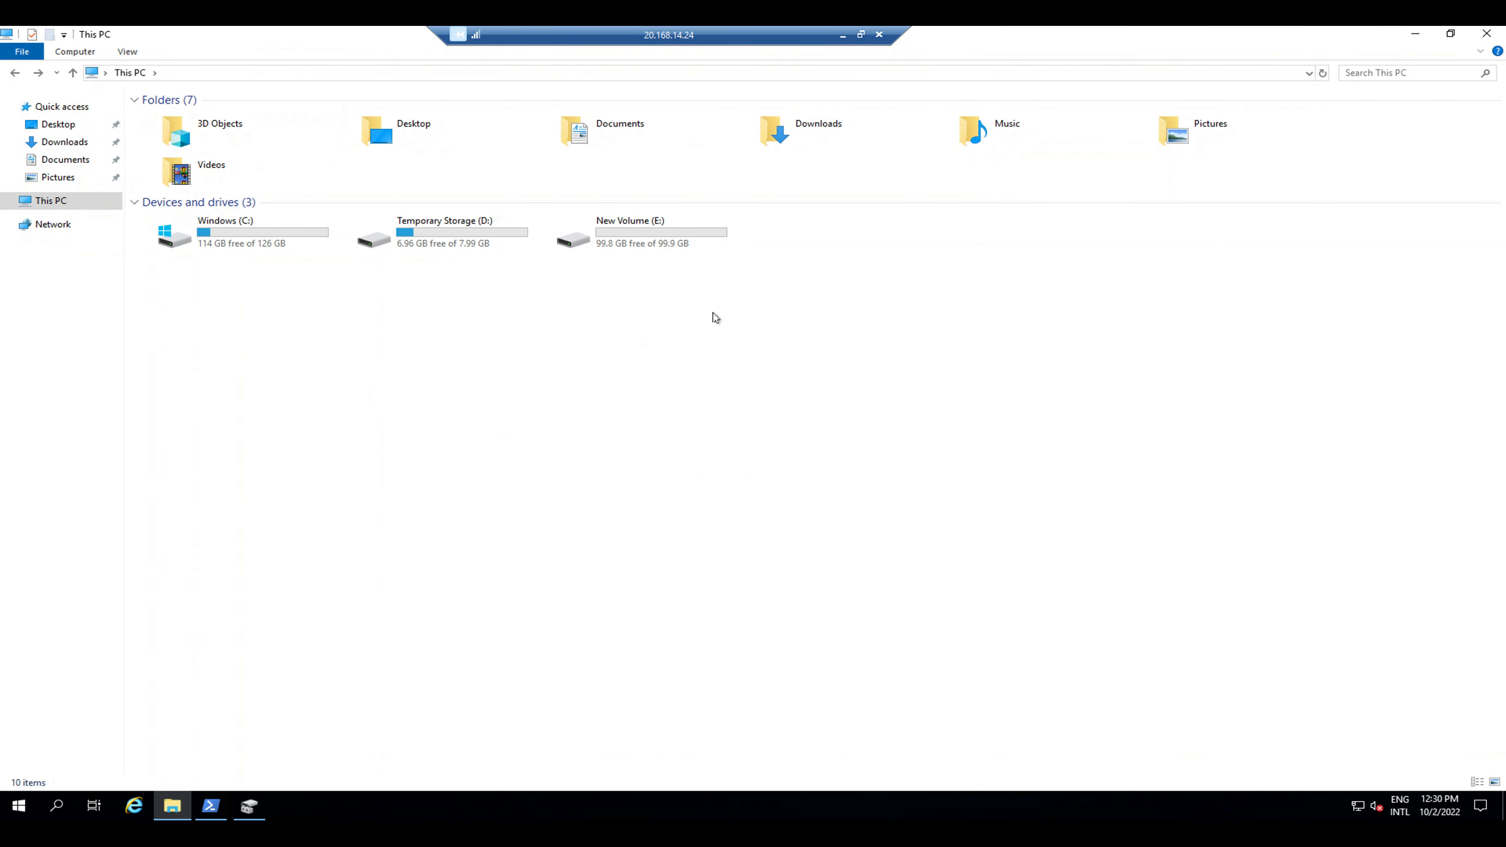
{"action": "left_click_drag", "start_coordinate": [795, 323], "coordinate": [520, 264]}
{"action": "left_click_drag", "start_coordinate": [546, 213], "coordinate": [792, 266]}
Close Disk Management, then minimize File Explorer and the remote desktop session to return to the Azure portal.
{"action": "left_click", "coordinate": [249, 807]}
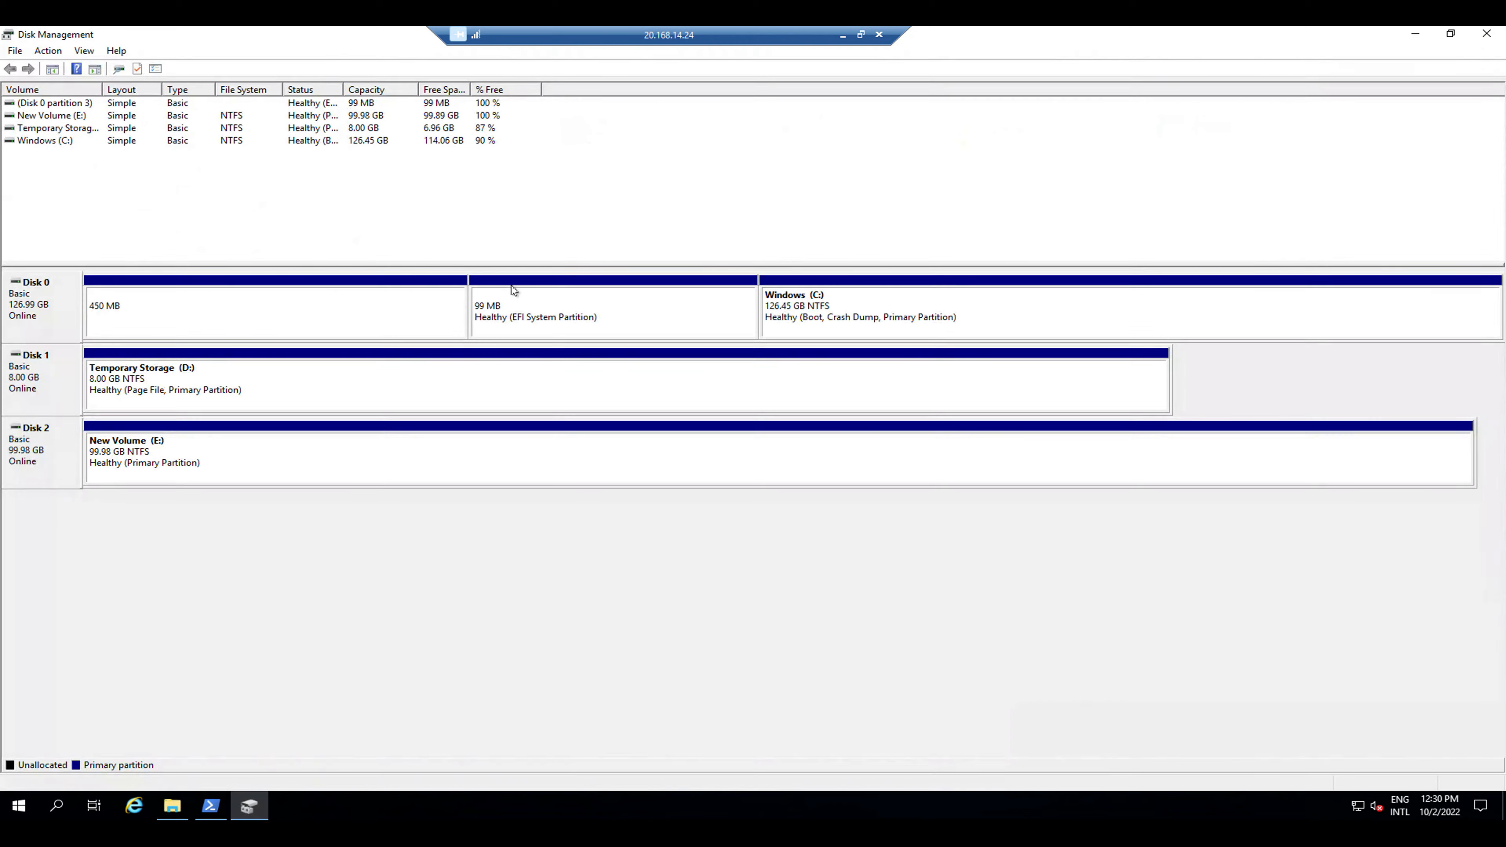
{"action": "left_click", "coordinate": [1487, 34]}
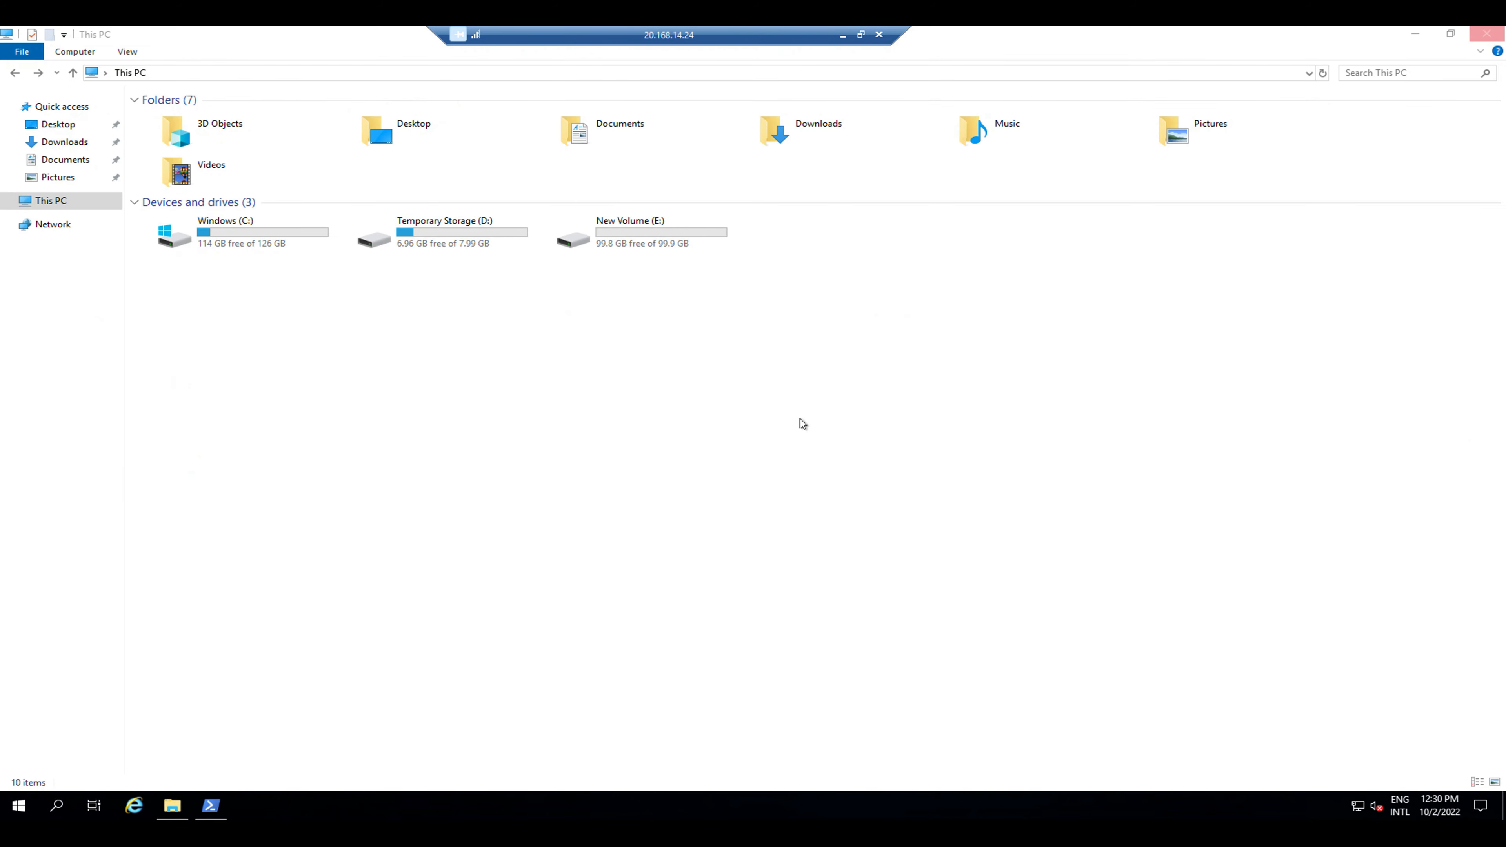
{"action": "left_click", "coordinate": [788, 362]}
{"action": "left_click", "coordinate": [1416, 33]}
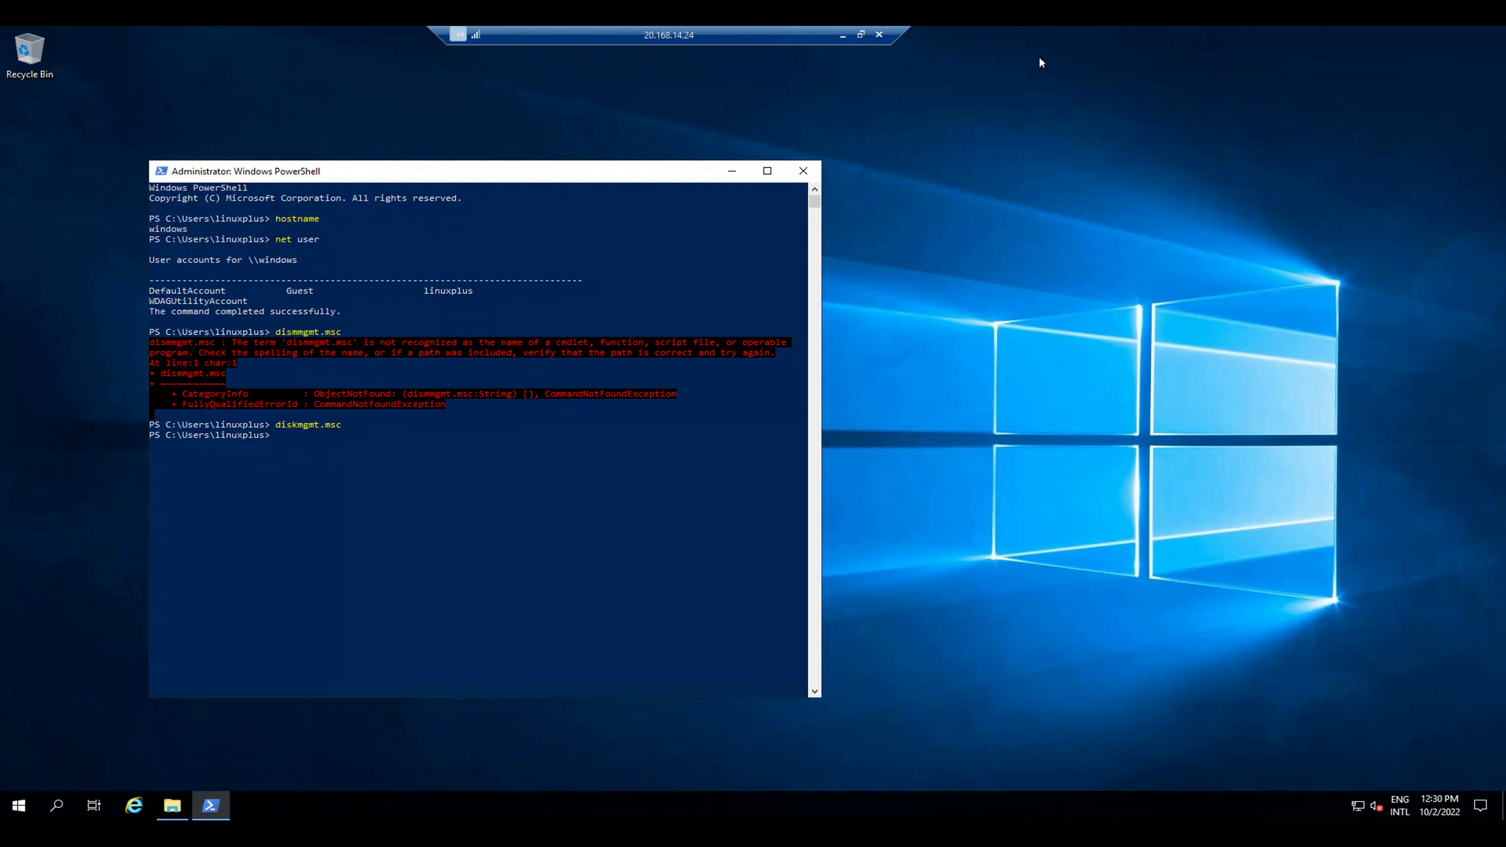
{"action": "left_click", "coordinate": [842, 34]}
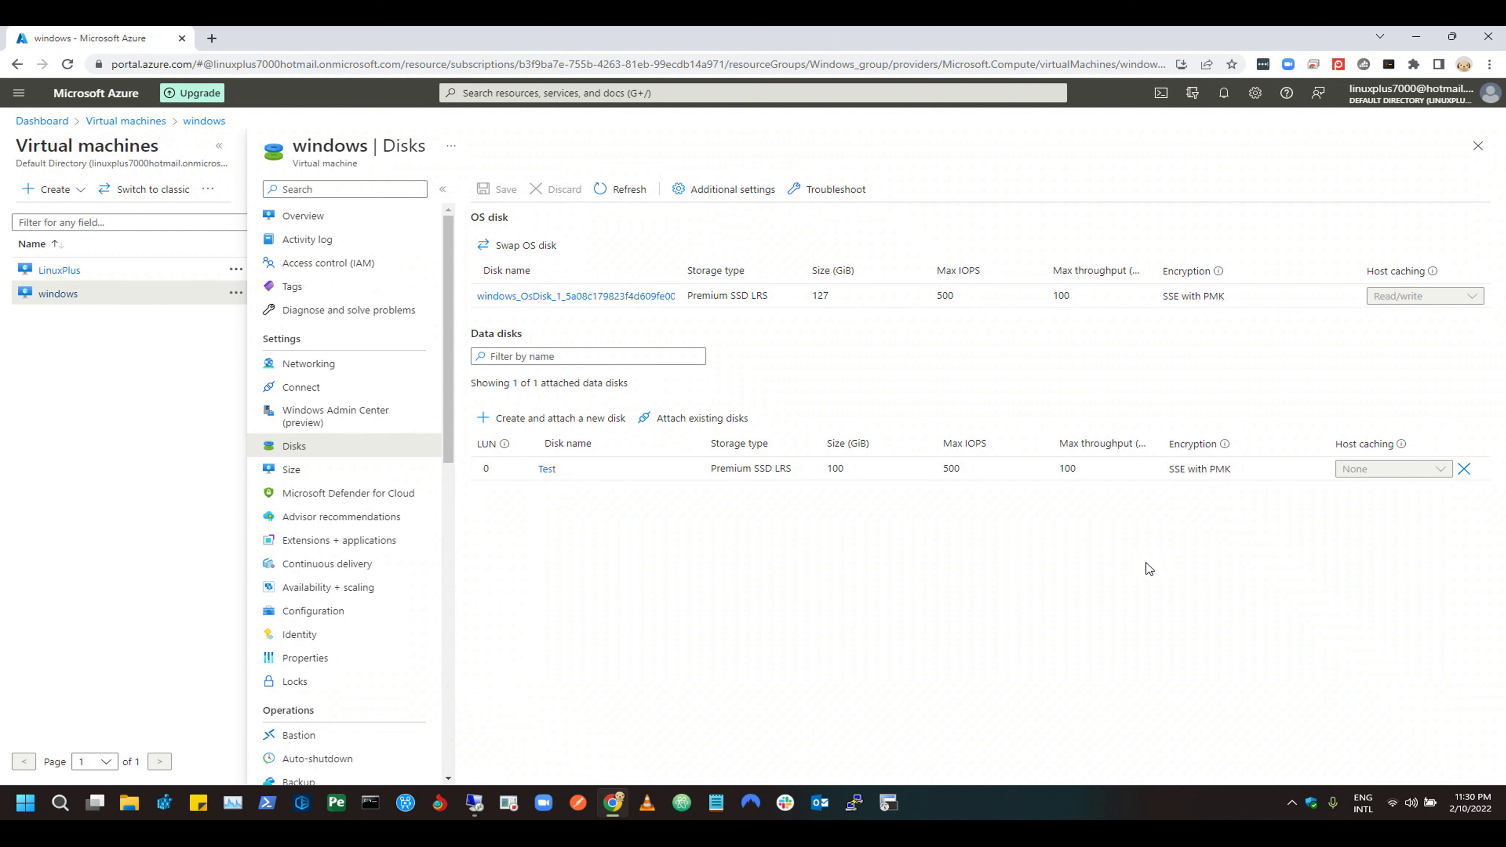
Open the overview of the windows virtual machine and stop the machine, confirming the request.
{"action": "left_click", "coordinate": [46, 296]}
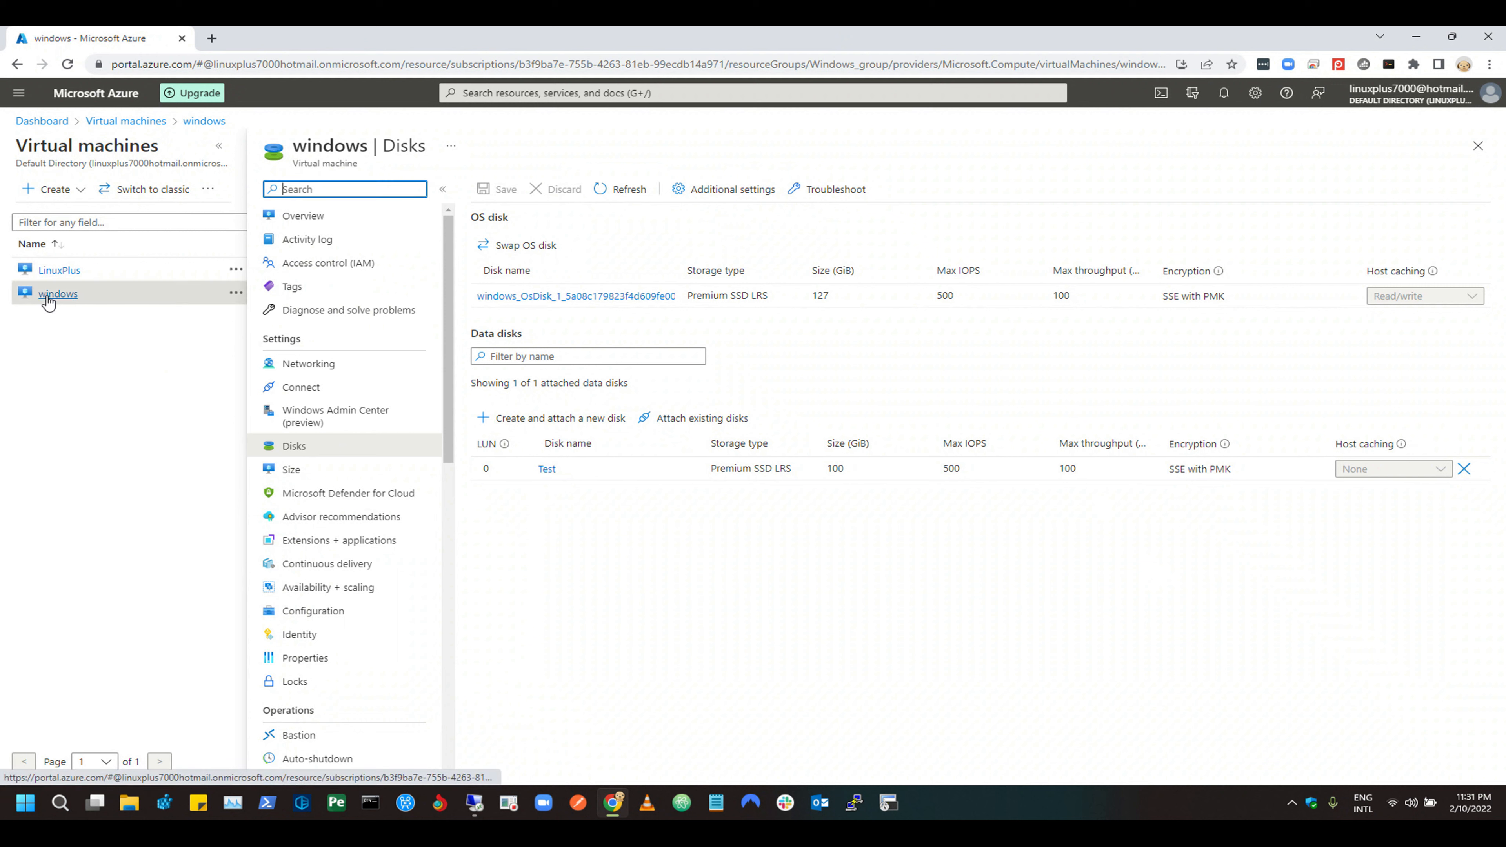
{"action": "left_click", "coordinate": [307, 220]}
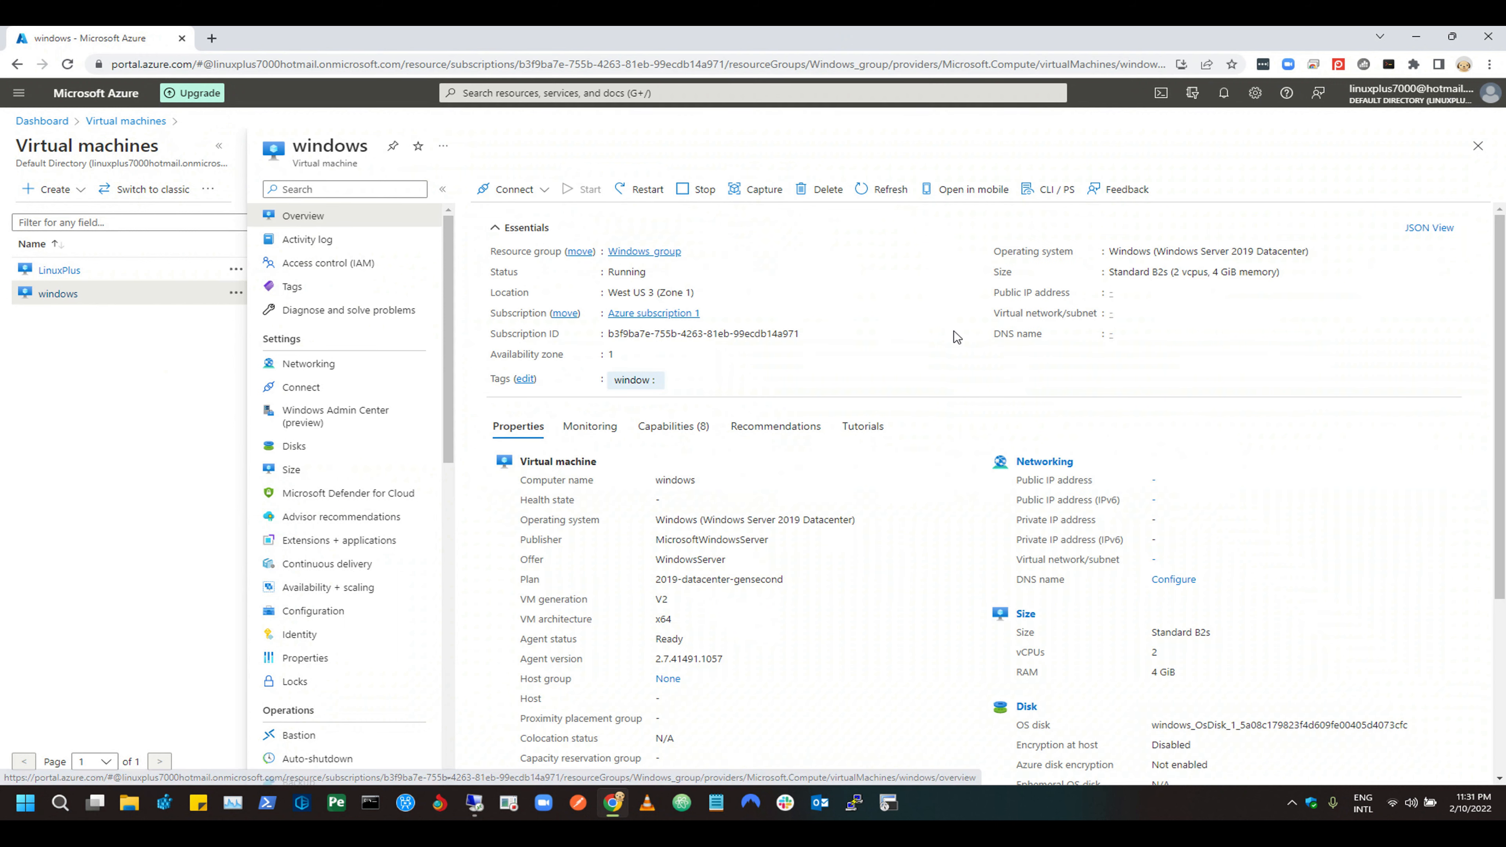
{"action": "left_click", "coordinate": [689, 191]}
{"action": "left_click", "coordinate": [515, 268]}
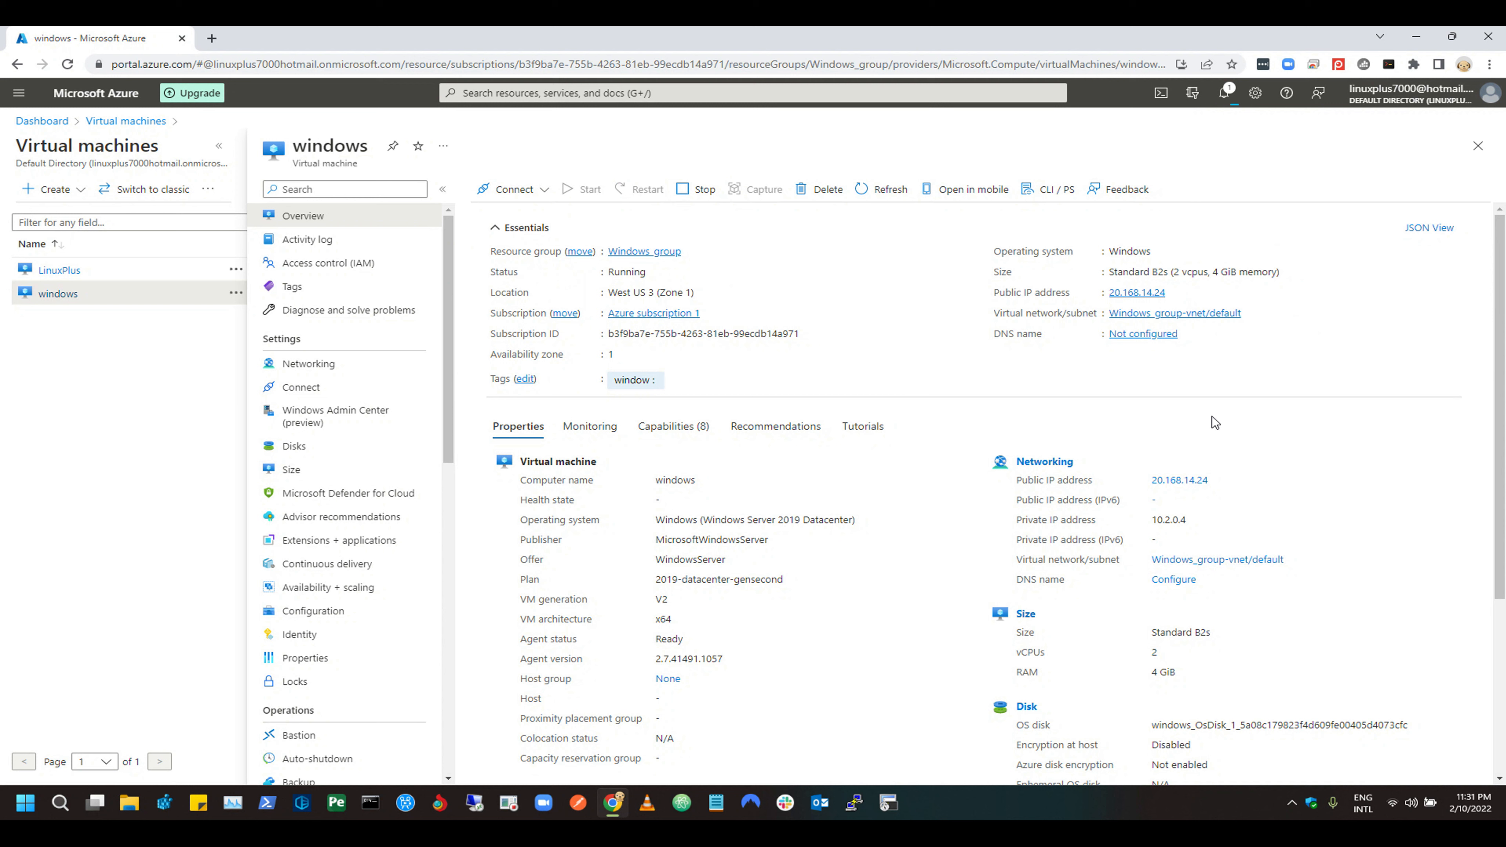
Open the portal notifications and dismiss the credit, created-disk and updated-machine entries, keeping the virtual machine stop entry.
{"action": "left_click", "coordinate": [1227, 93]}
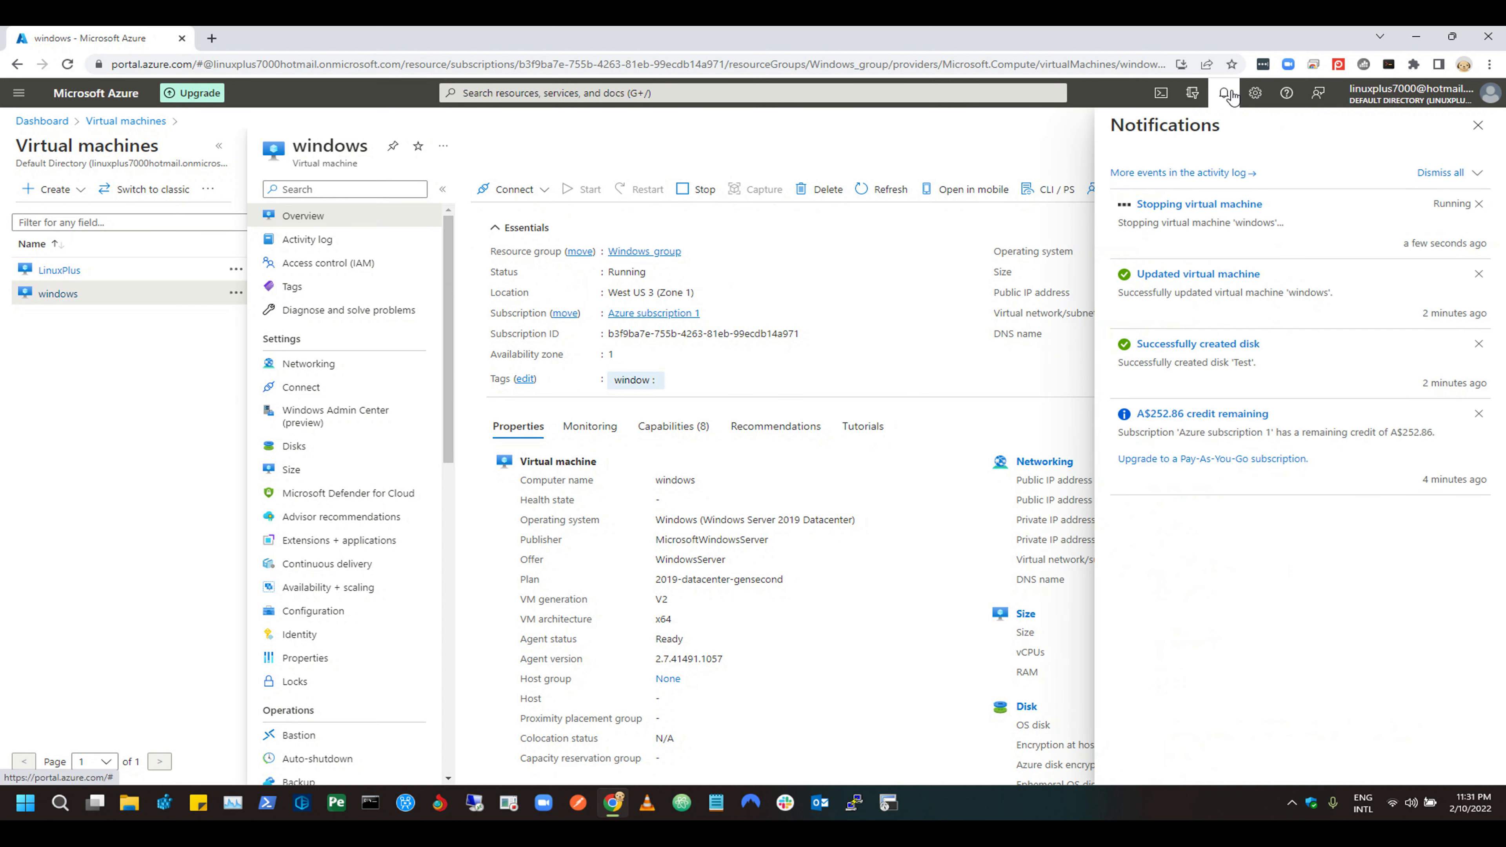
{"action": "left_click", "coordinate": [1227, 93]}
{"action": "left_click", "coordinate": [1227, 93]}
{"action": "left_click", "coordinate": [1478, 413]}
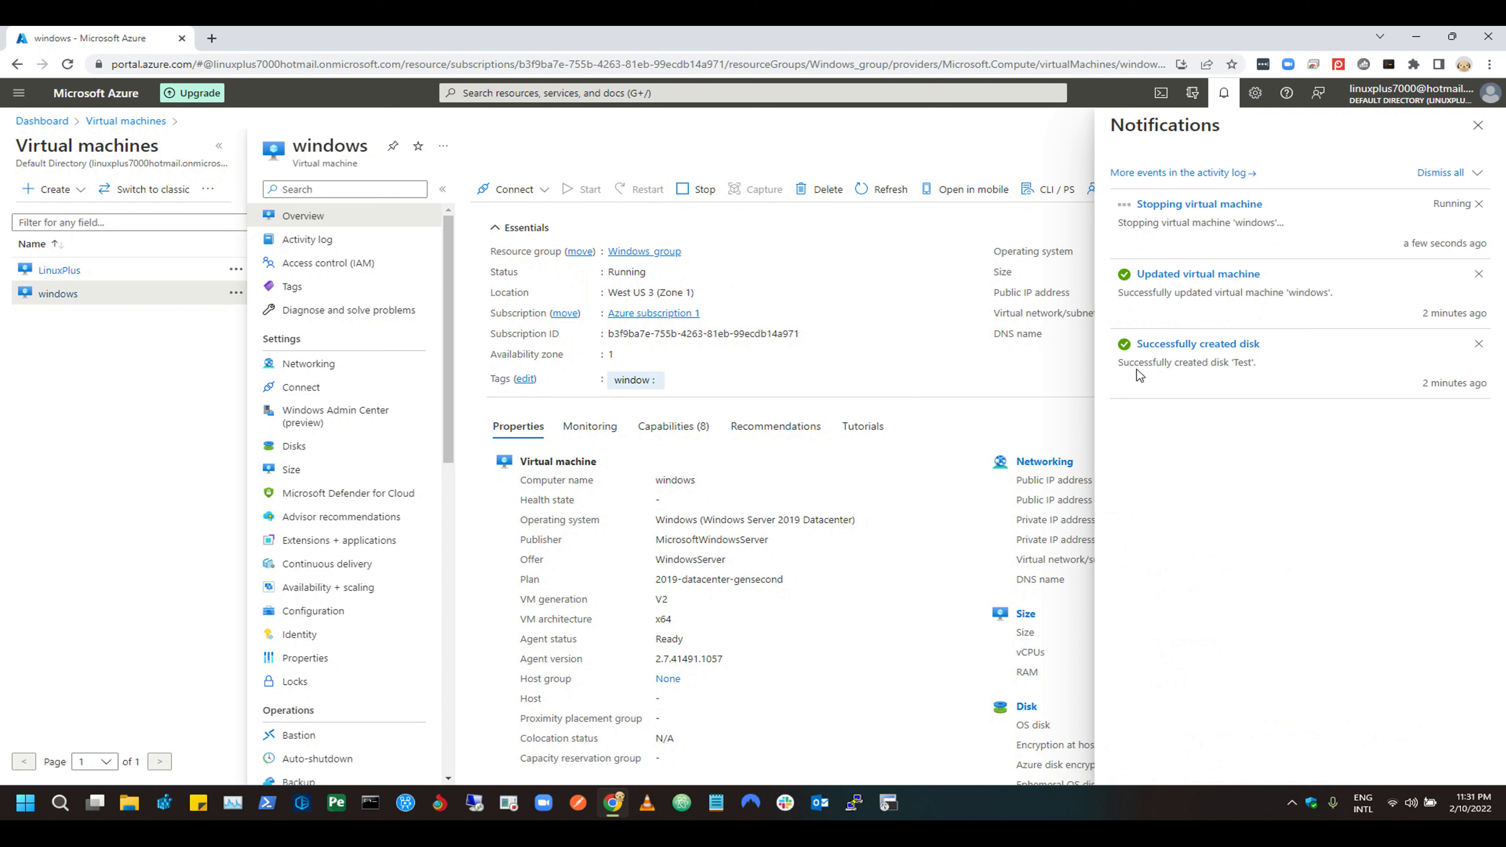
{"action": "left_click", "coordinate": [1478, 274]}
{"action": "left_click", "coordinate": [1477, 275]}
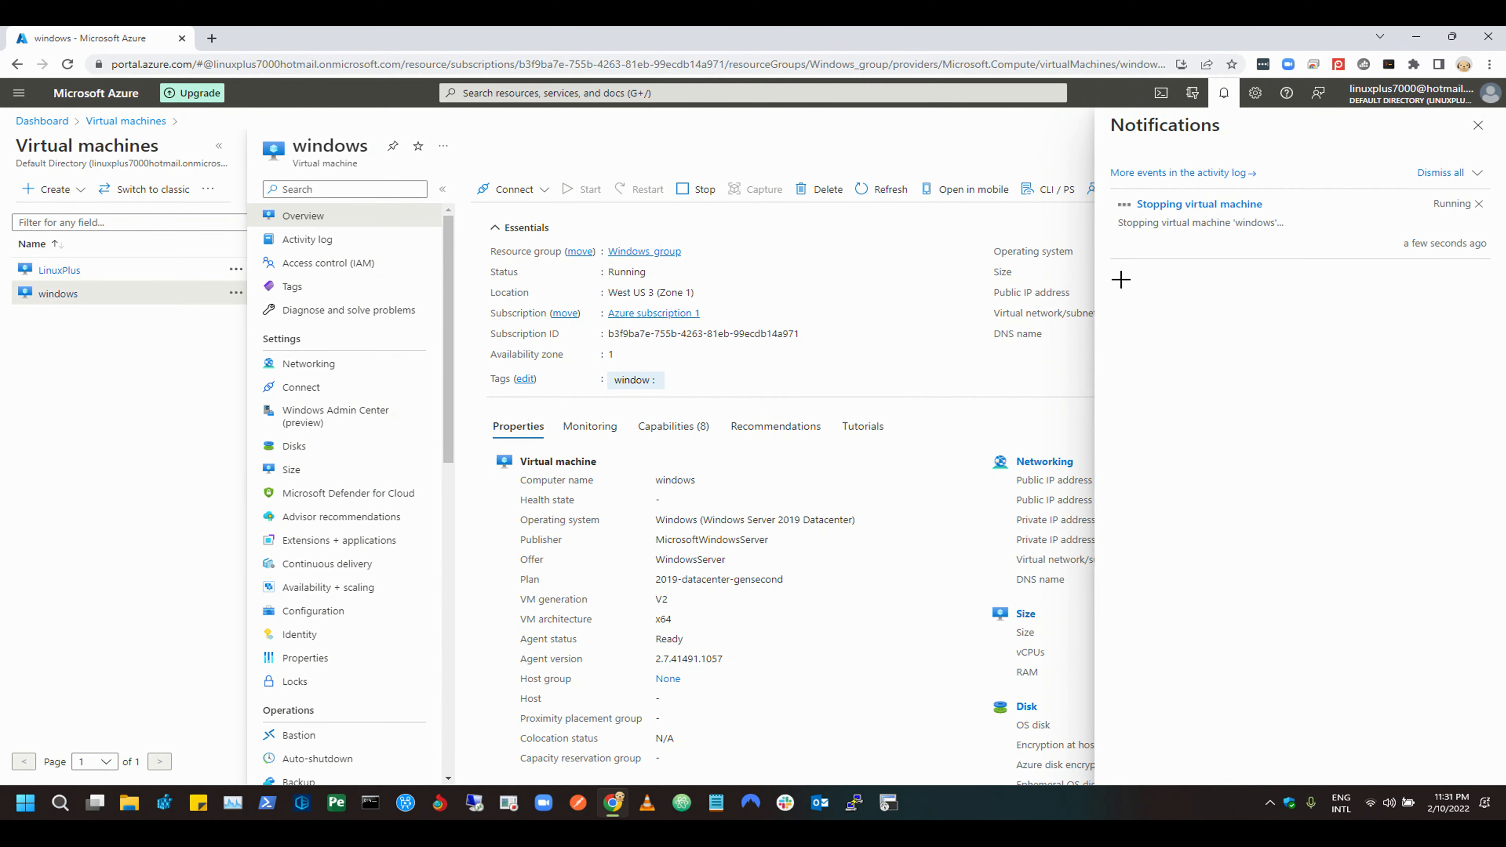
{"action": "left_click_drag", "start_coordinate": [1106, 187], "coordinate": [1322, 249]}
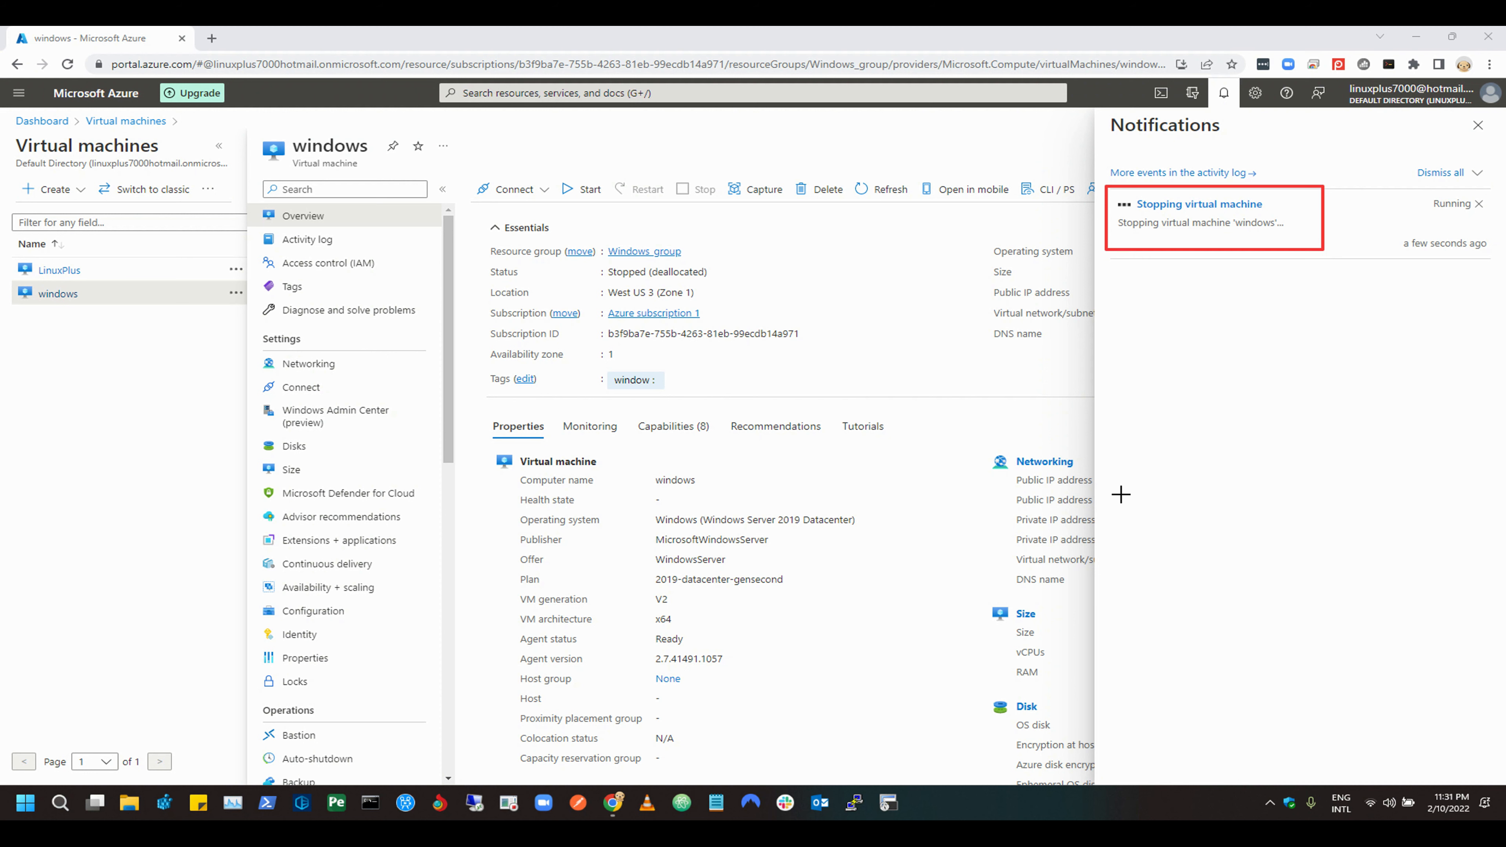
{"action": "key", "text": "Escape"}
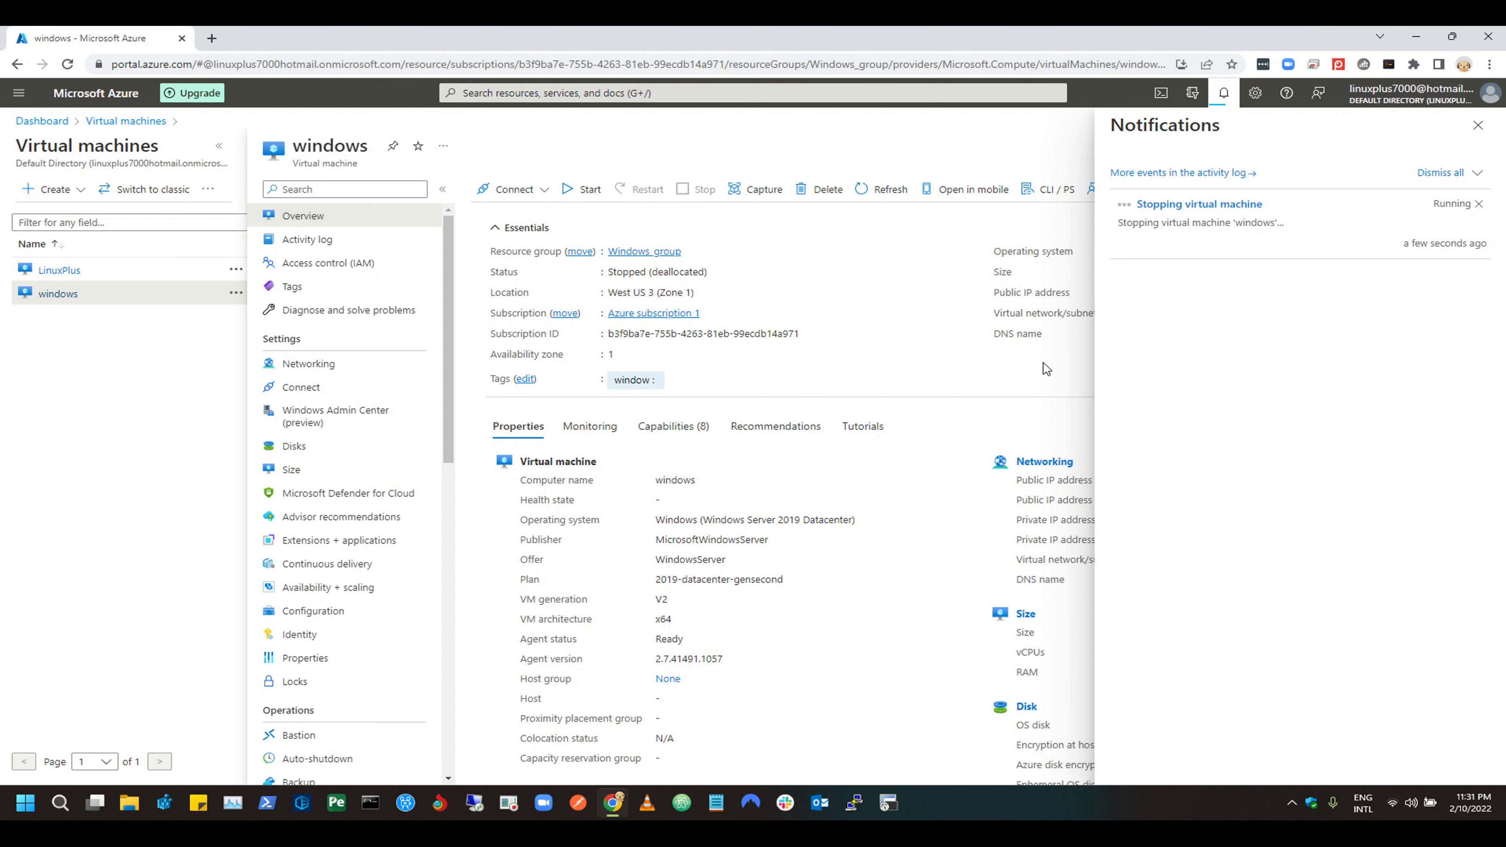
Dismiss the notifications and open ipconfig1 in the IP configurations of the windows virtual machine's network interface windows288_z1.
{"action": "left_click", "coordinate": [1479, 125]}
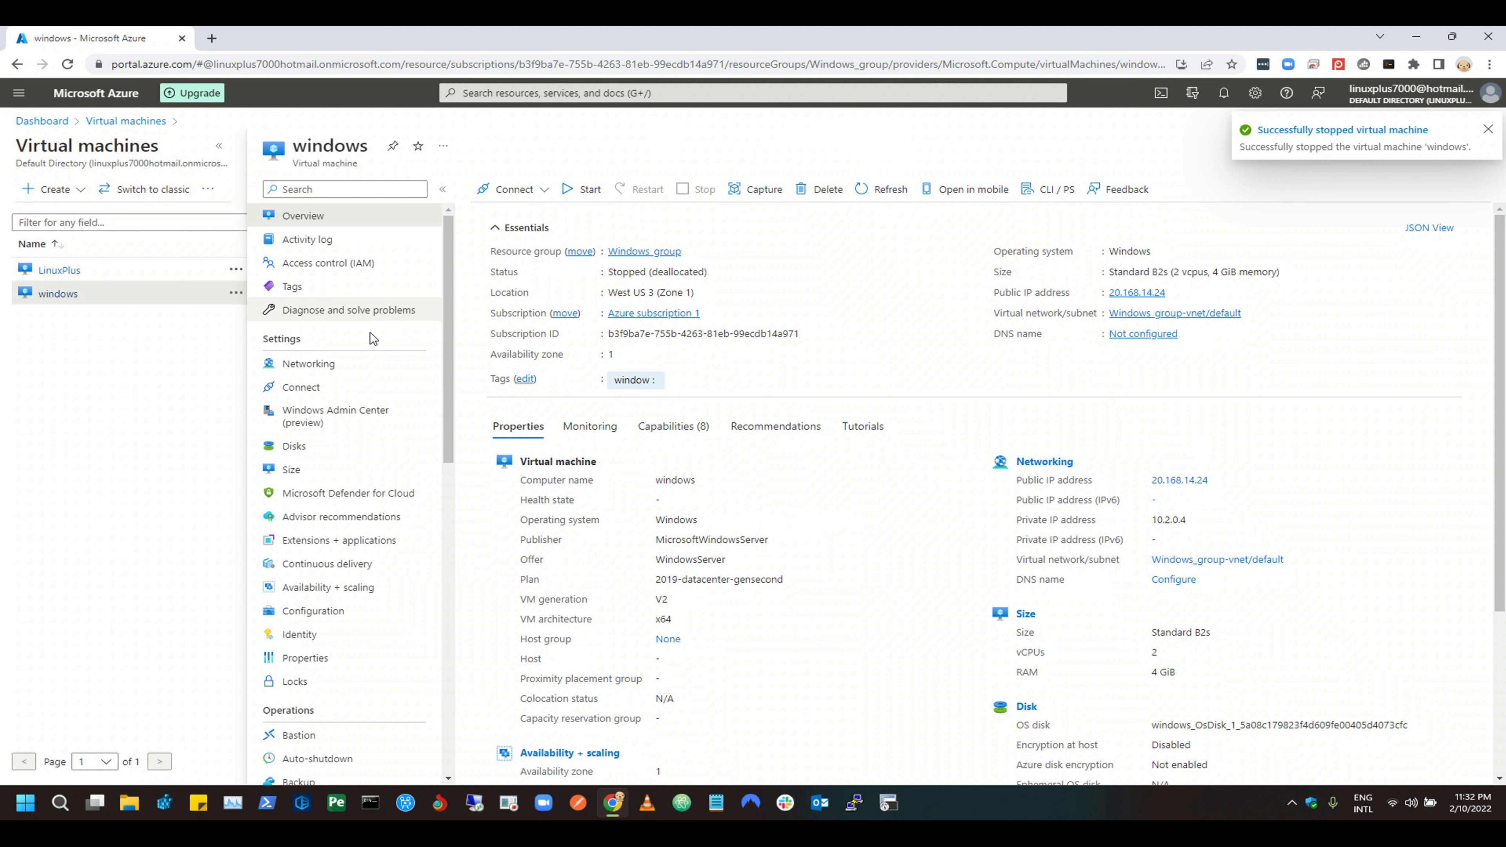
{"action": "left_click", "coordinate": [311, 365]}
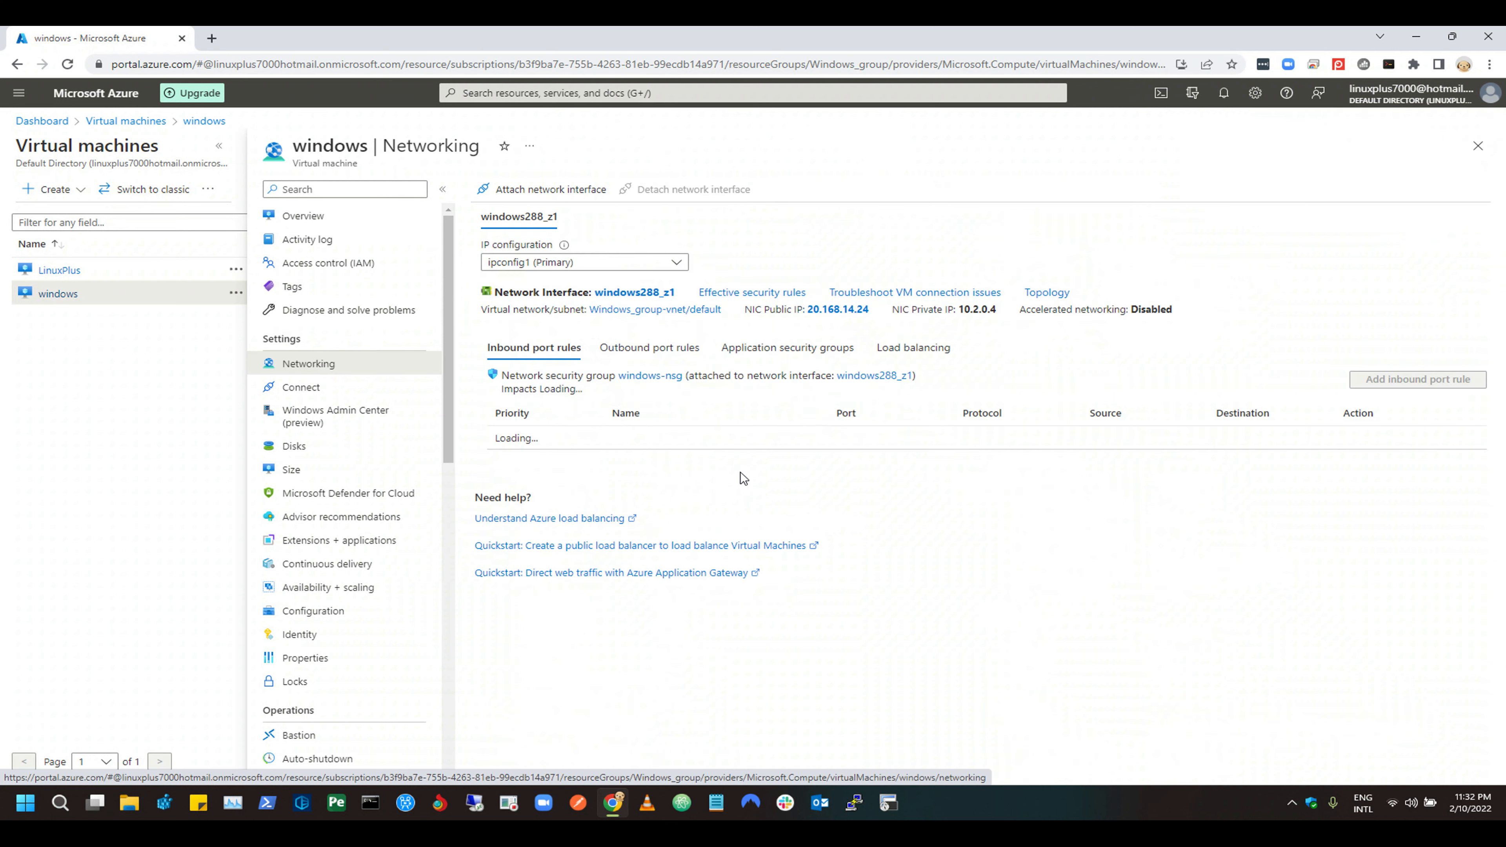
{"action": "left_click", "coordinate": [634, 293]}
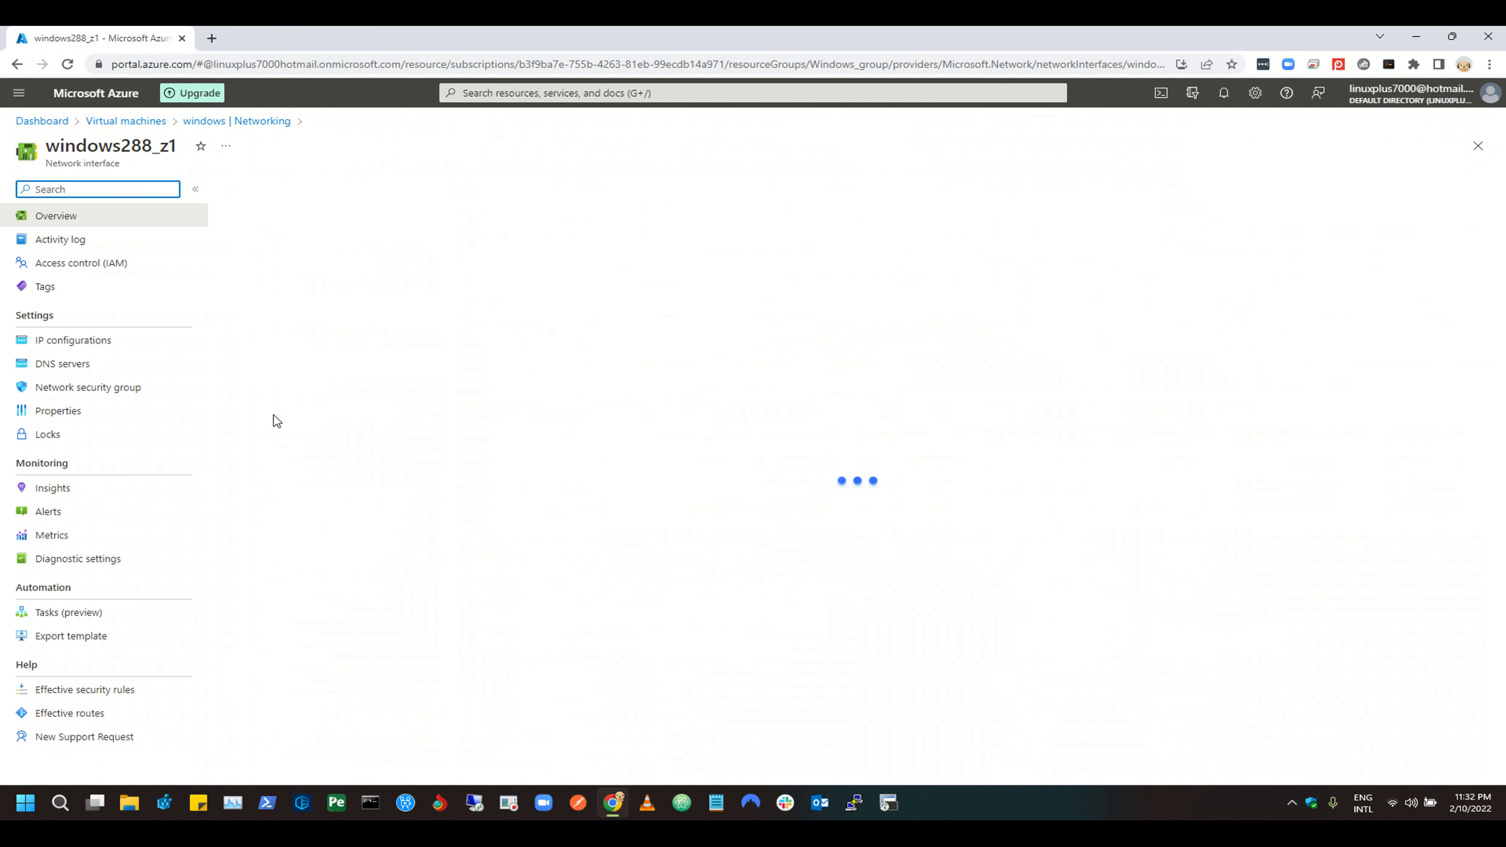
{"action": "left_click", "coordinate": [67, 340]}
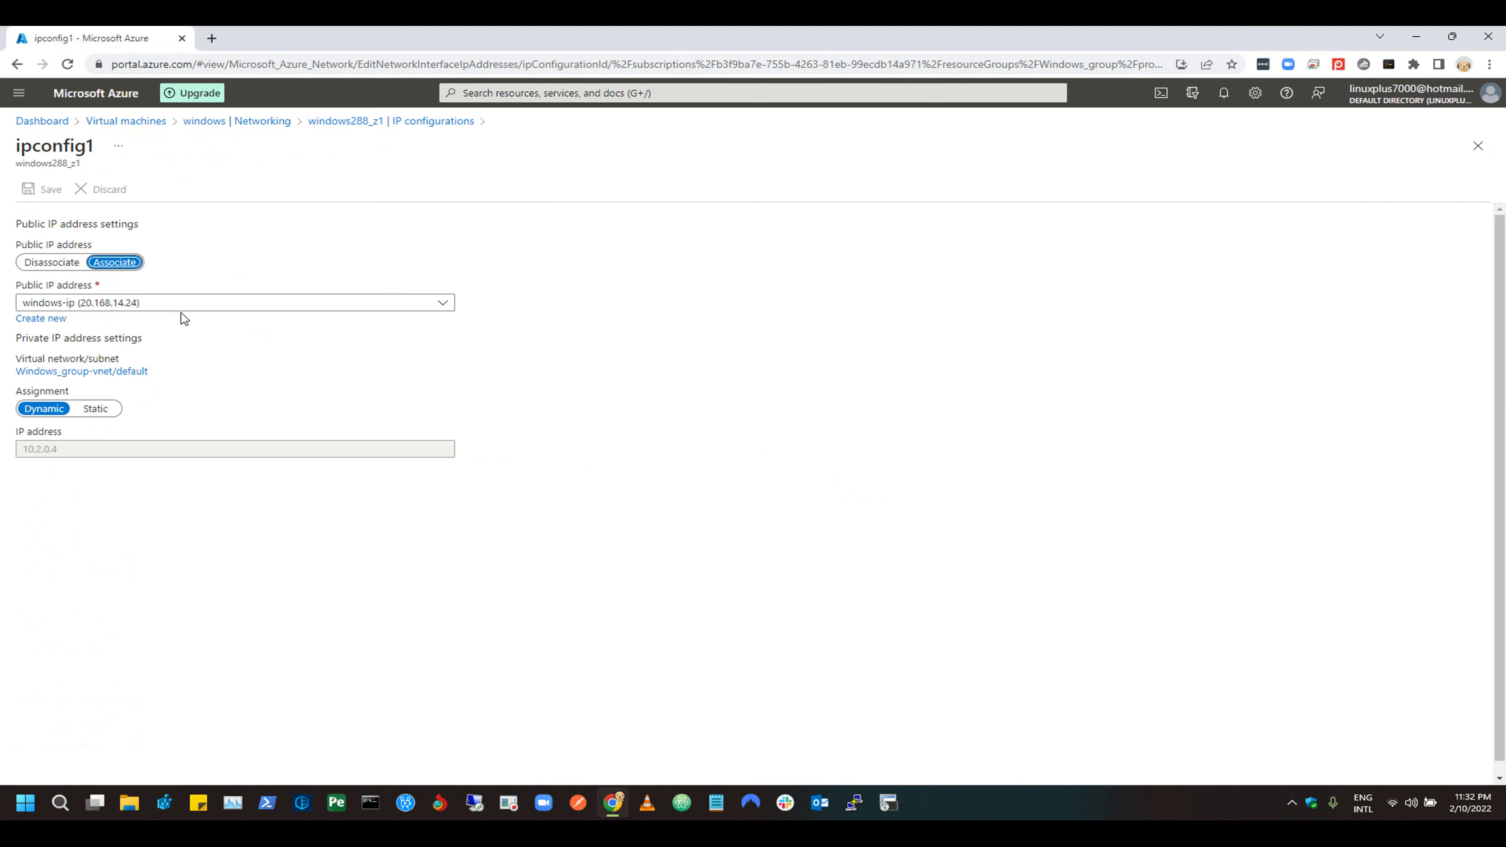
Disassociate the public IP address from ipconfig1 and save the network interface change.
{"action": "left_click", "coordinate": [47, 265]}
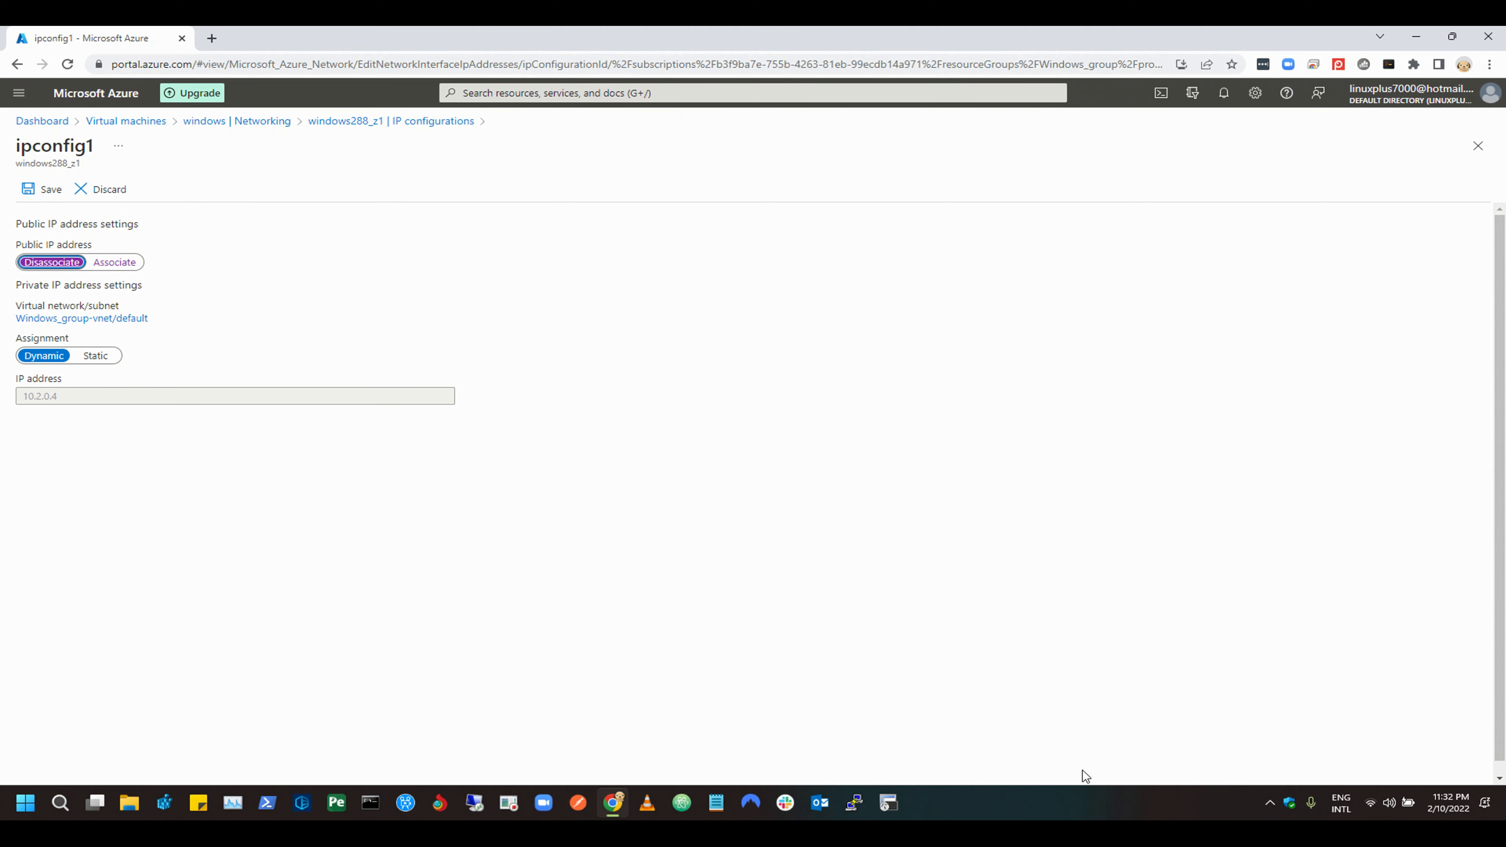
{"action": "left_click_drag", "start_coordinate": [7, 177], "coordinate": [170, 205]}
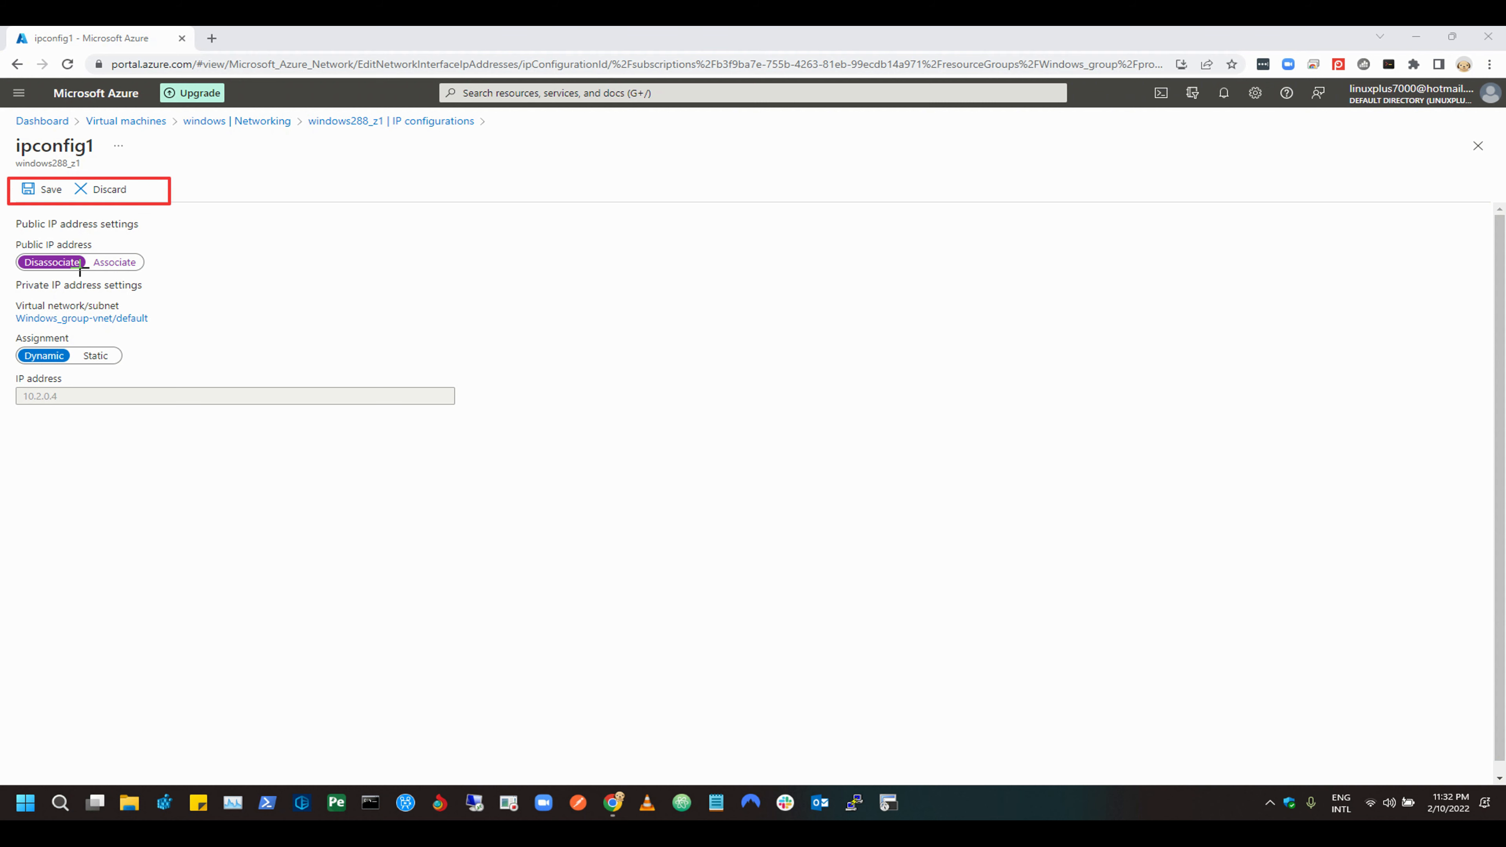
{"action": "left_click_drag", "start_coordinate": [6, 234], "coordinate": [164, 274]}
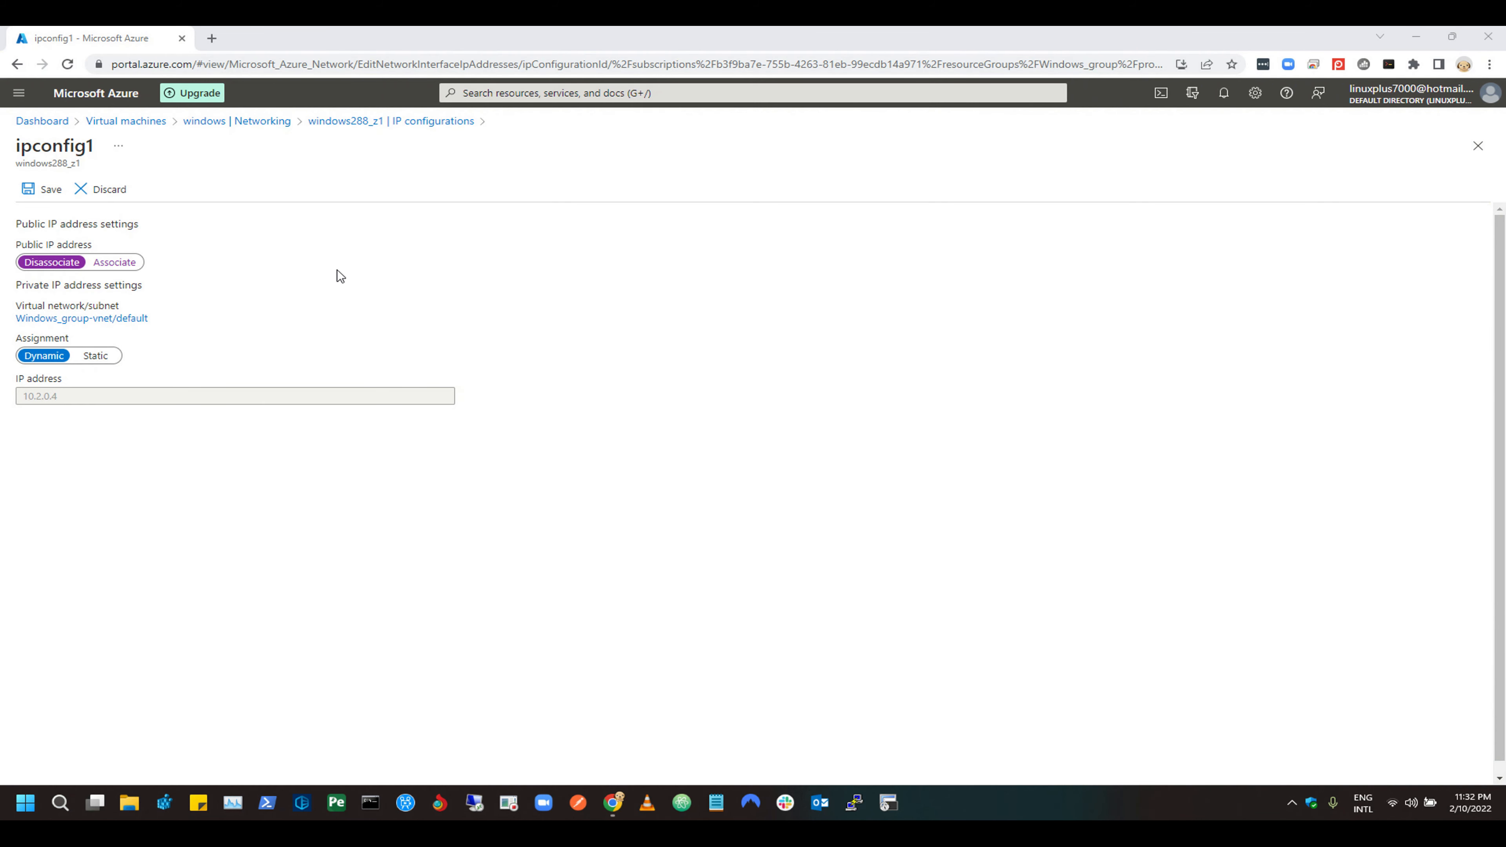
{"action": "left_click", "coordinate": [49, 189]}
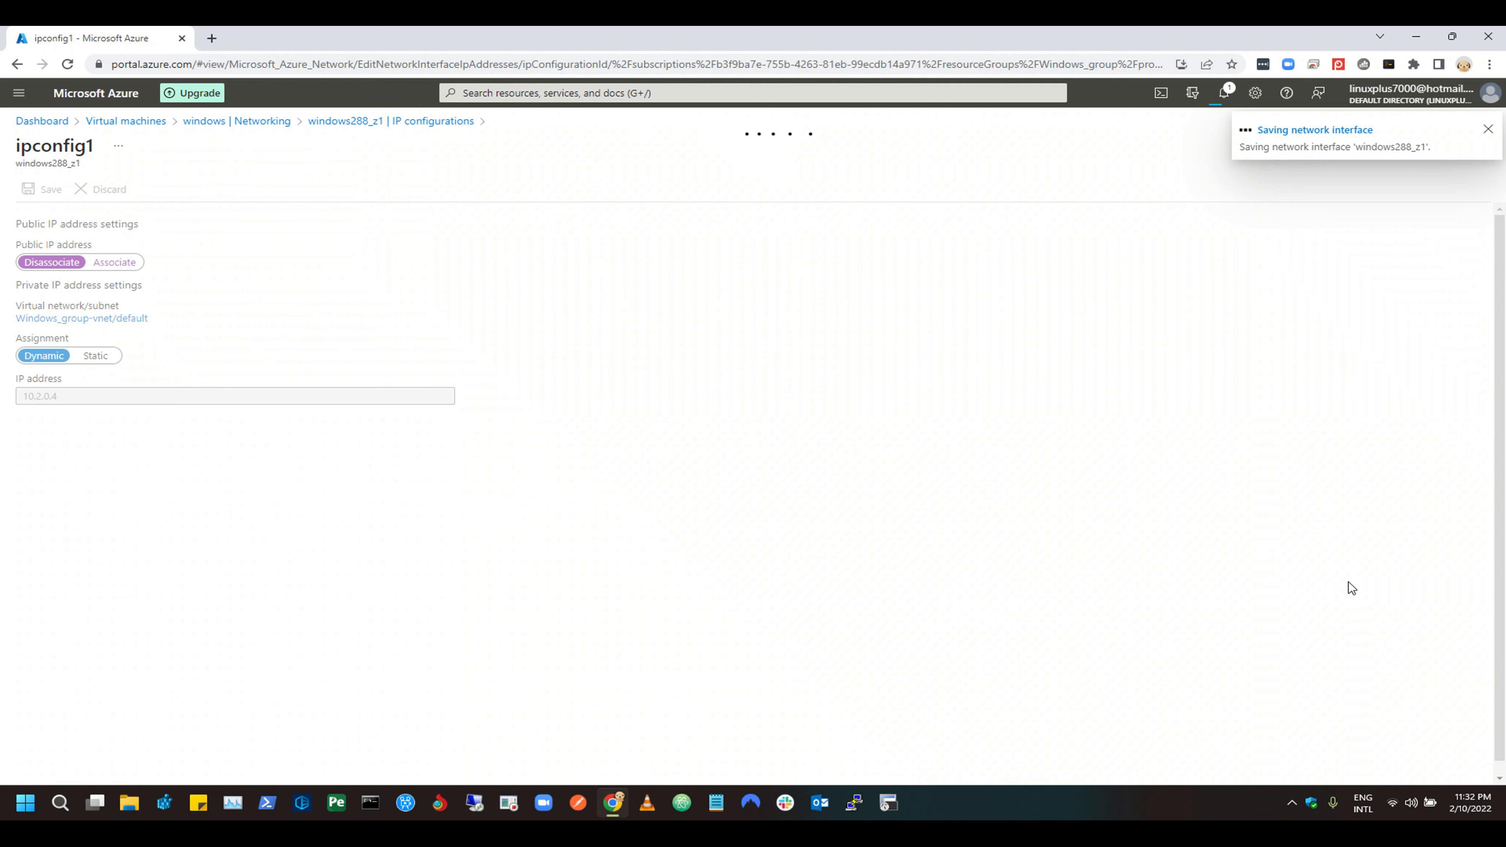
Search the portal for "snaps", open Snapshots and examine the overview of the snapshotwindows snapshot.
{"action": "left_click", "coordinate": [667, 89]}
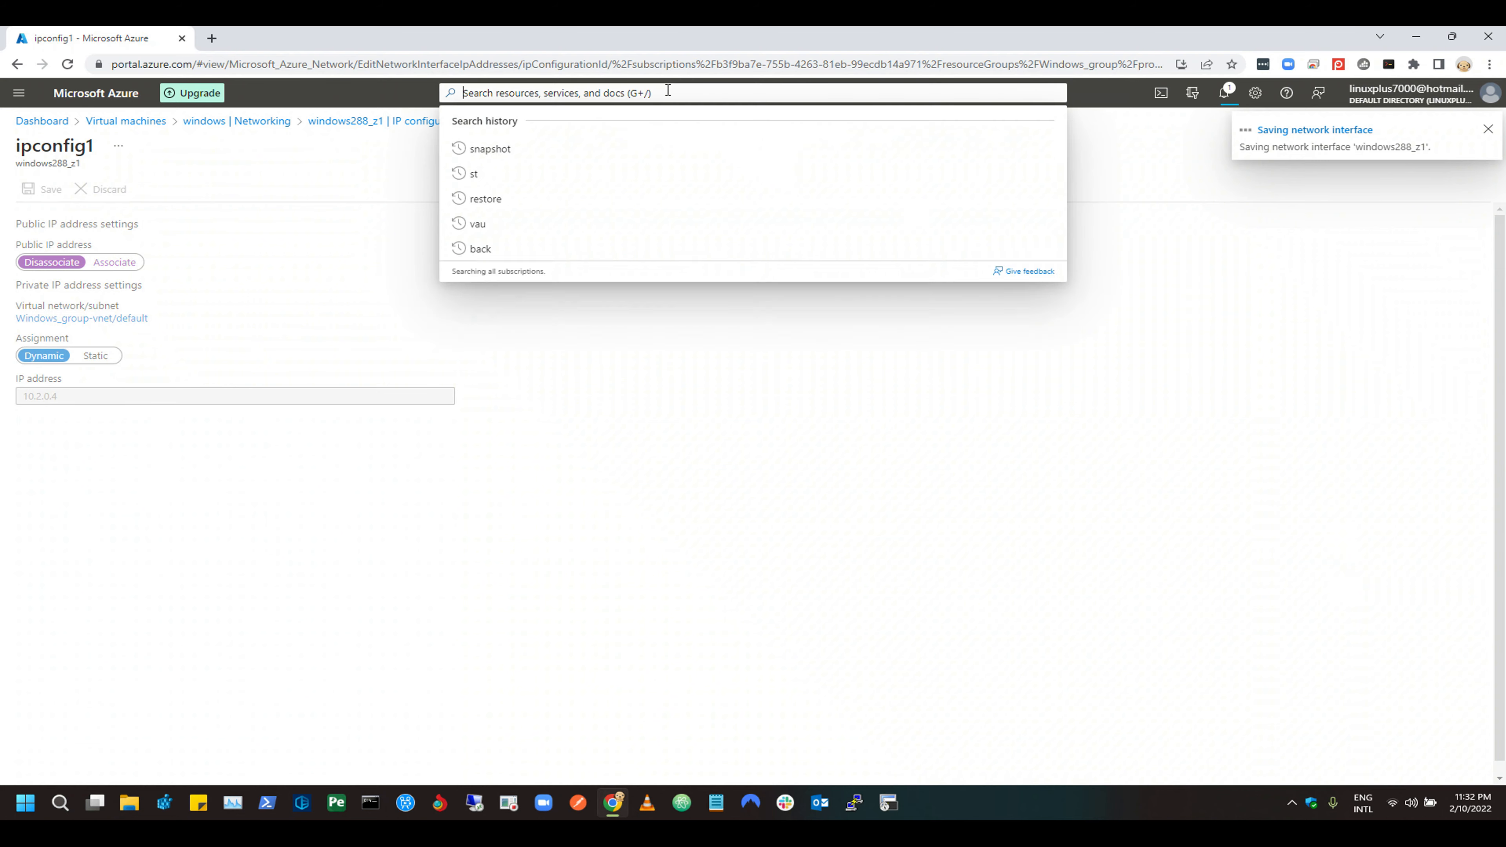
{"action": "type", "text": "snaps"}
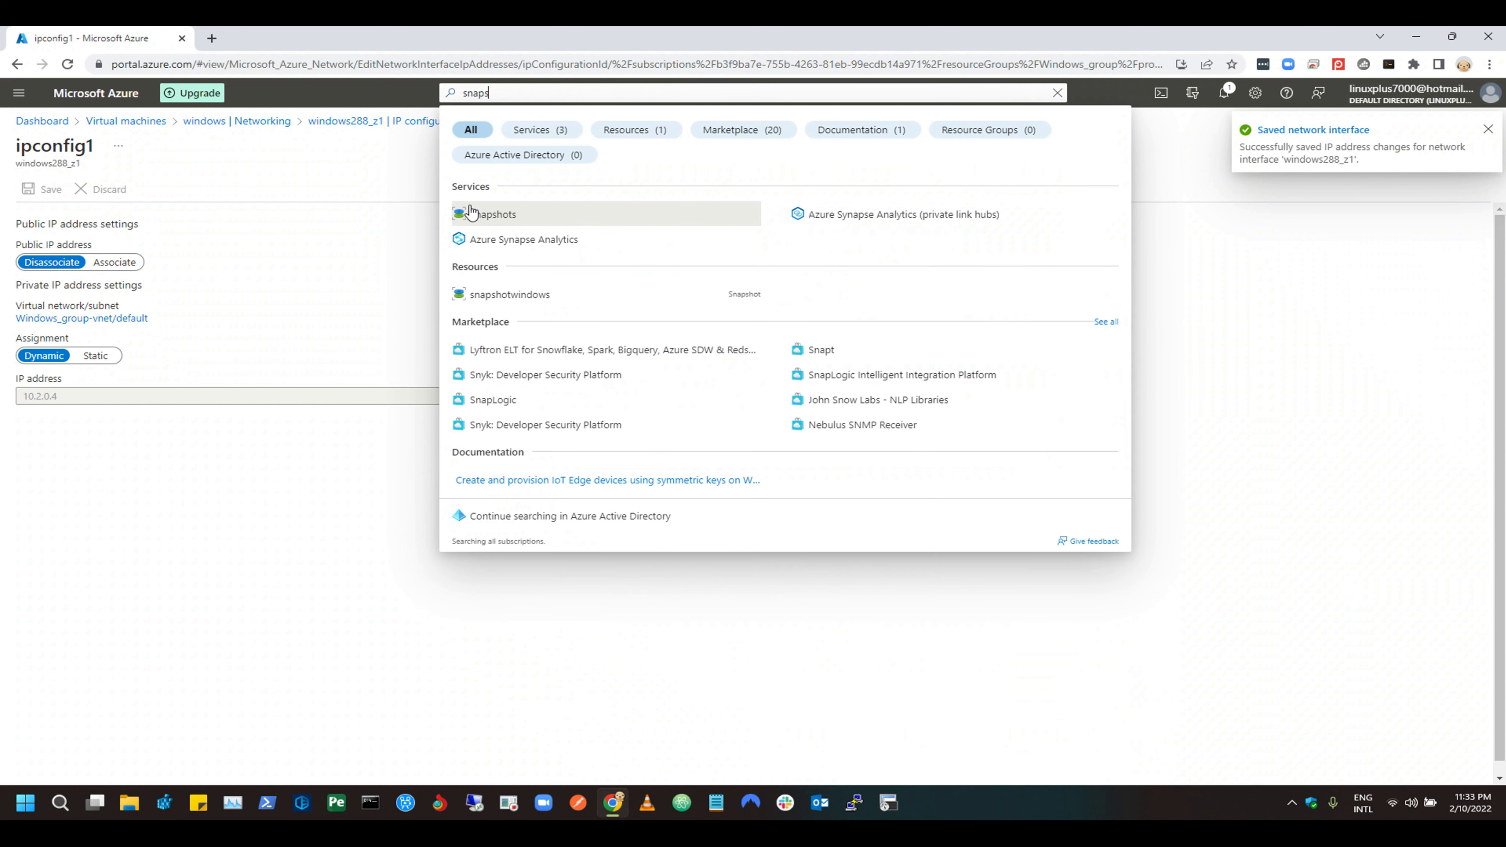
{"action": "left_click", "coordinate": [494, 214]}
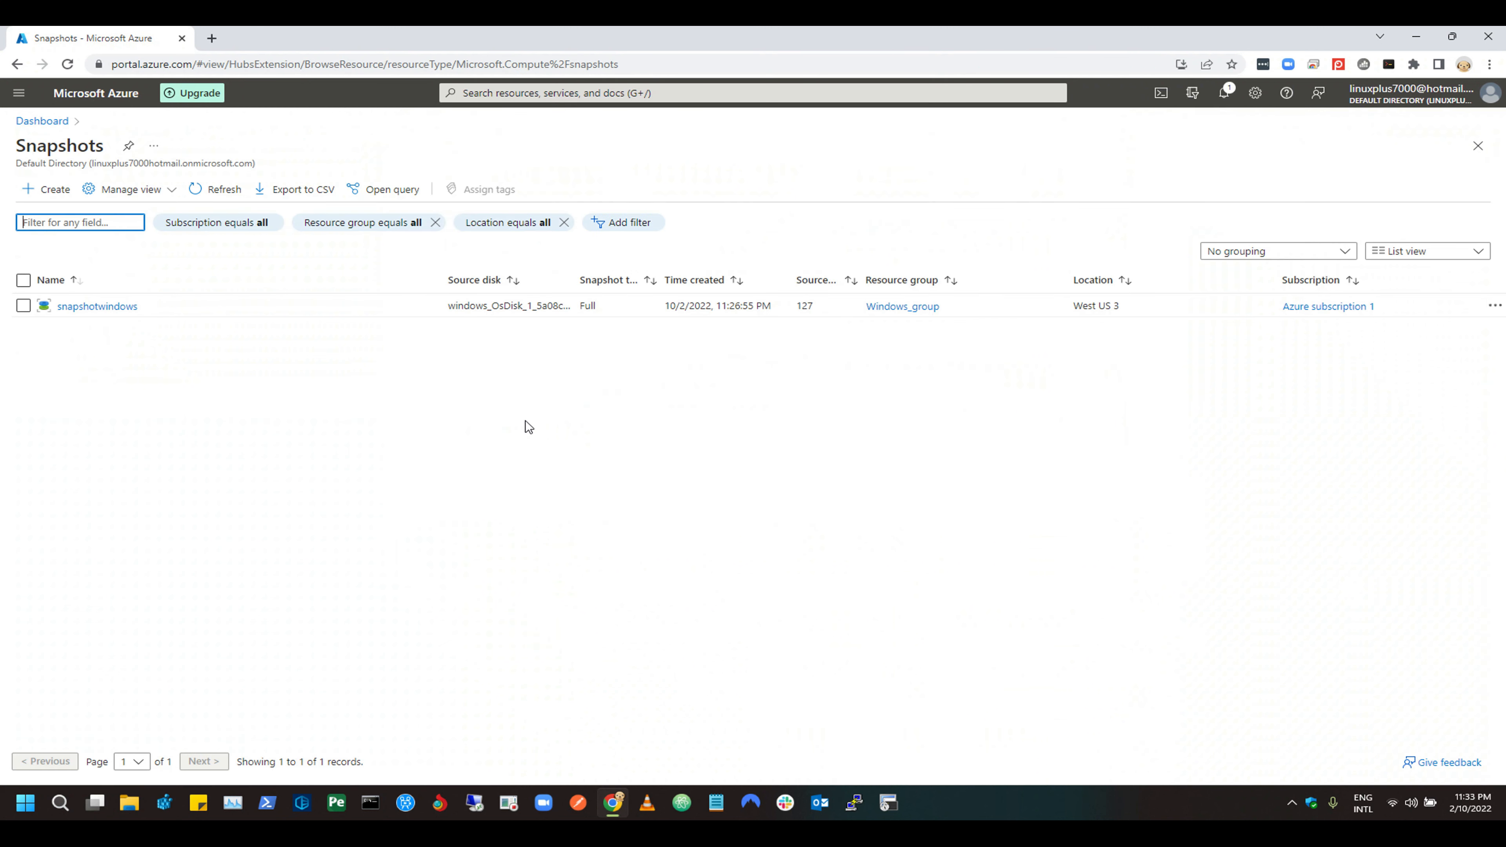
{"action": "left_click", "coordinate": [97, 307]}
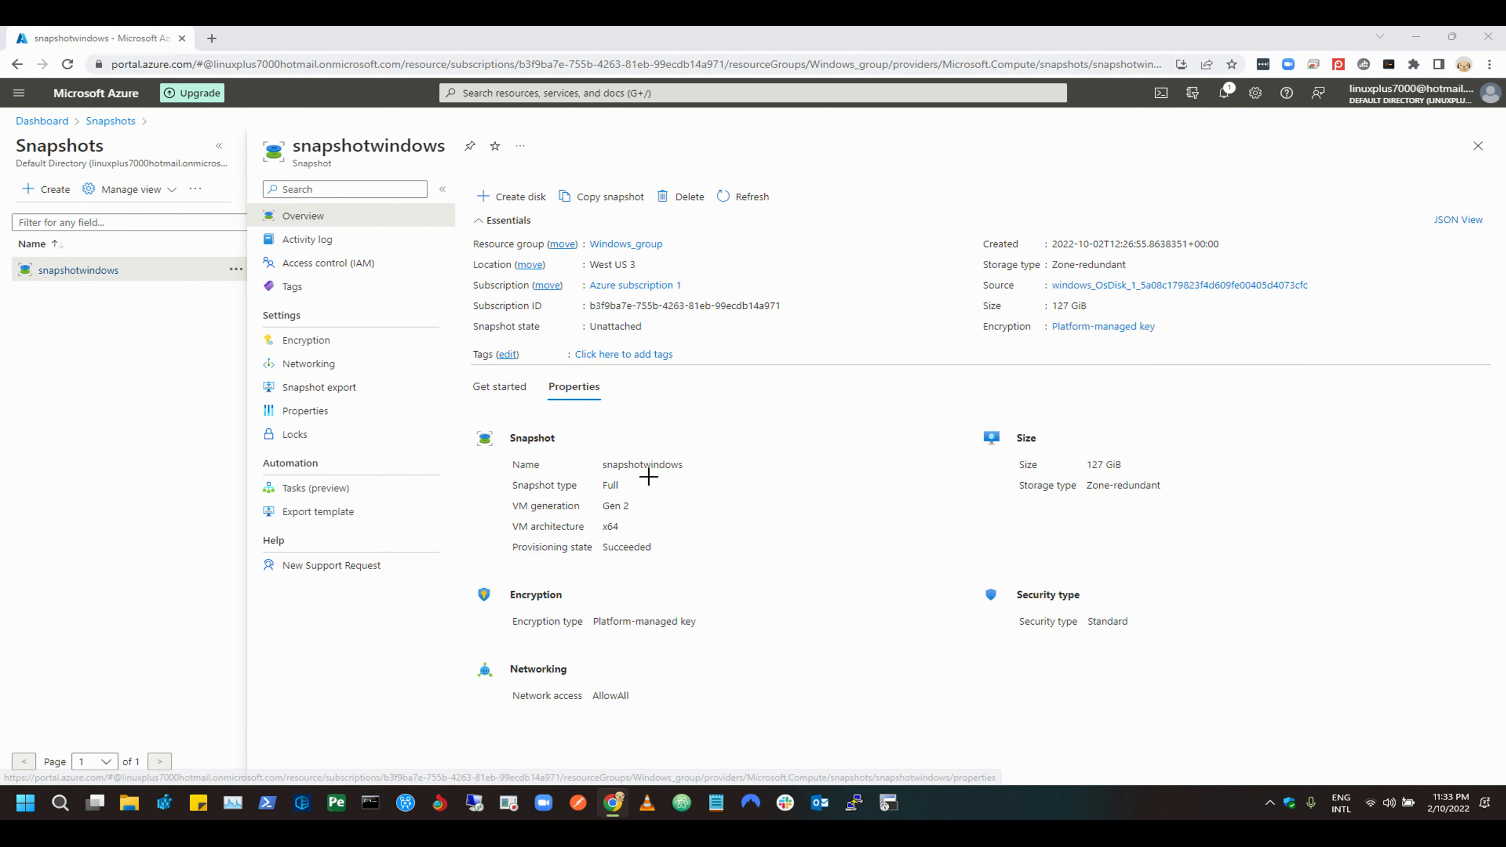
{"action": "left_click_drag", "start_coordinate": [471, 181], "coordinate": [553, 210]}
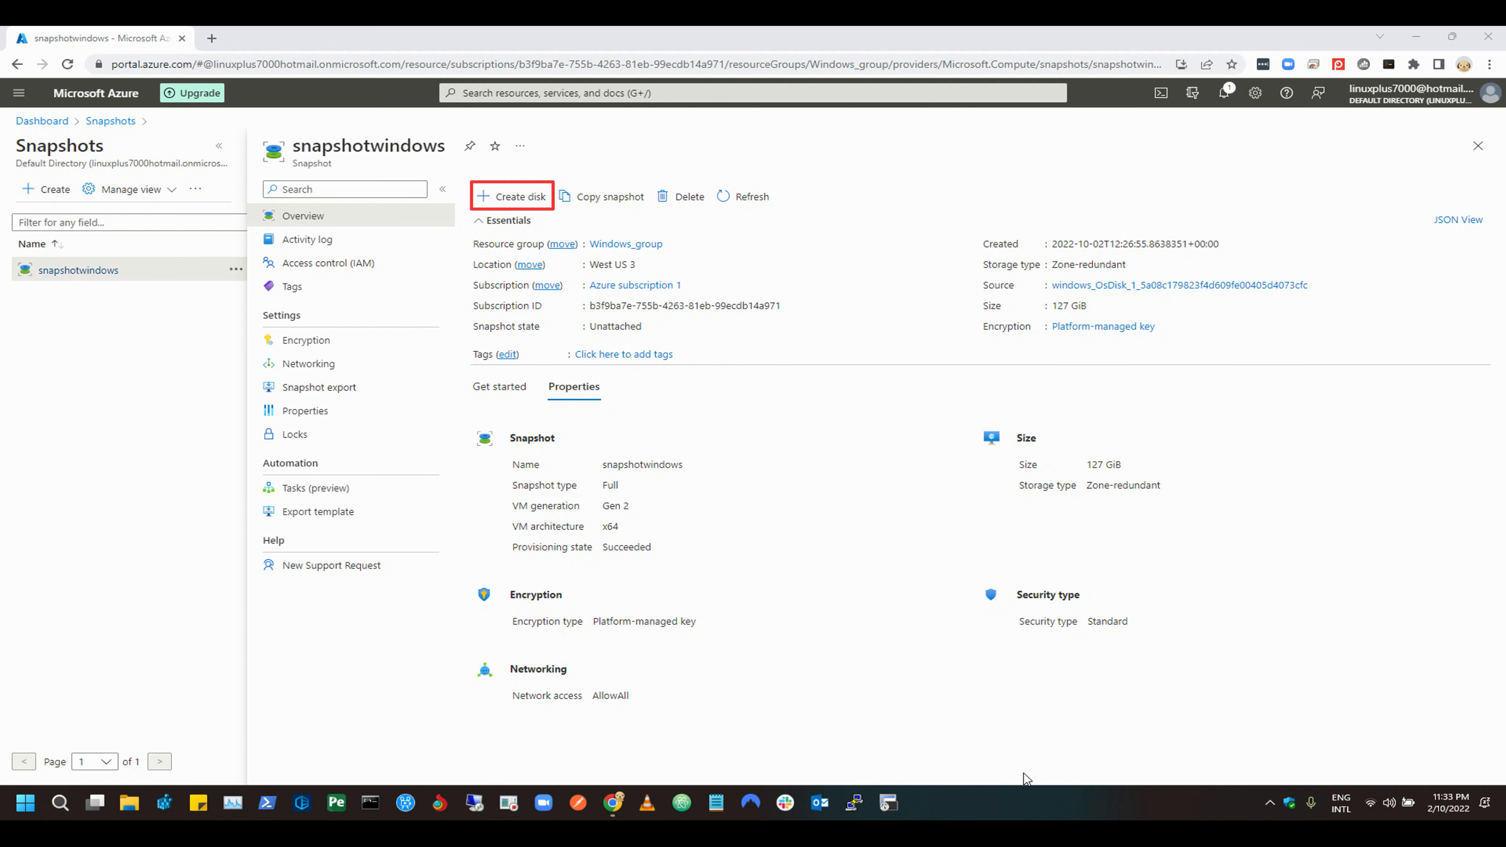
{"action": "key", "text": "Escape"}
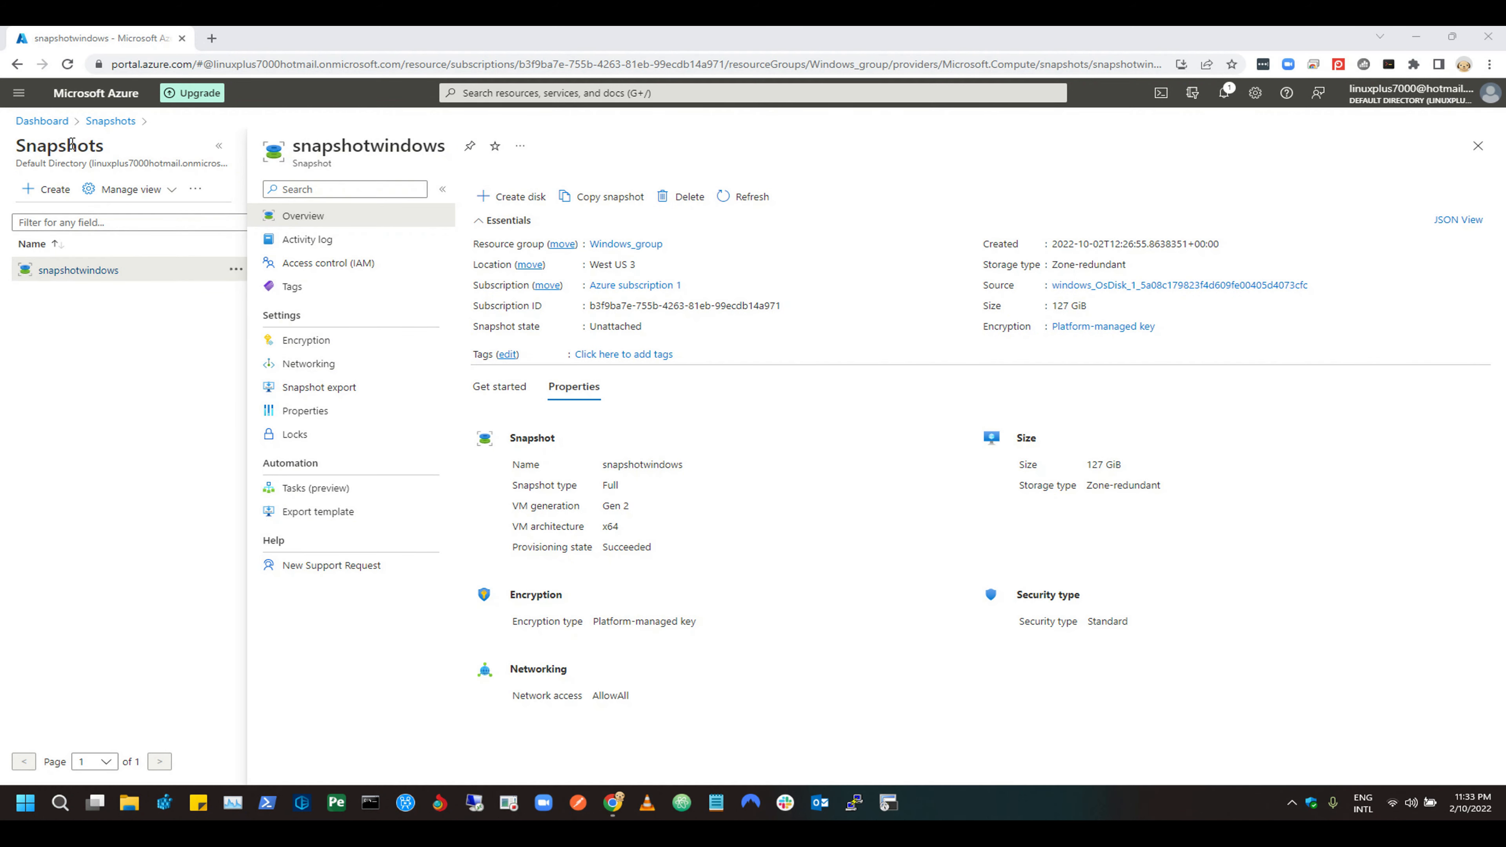
Return to the dashboard and check the status and networking details in the windows virtual machine's overview.
{"action": "left_click", "coordinate": [42, 121]}
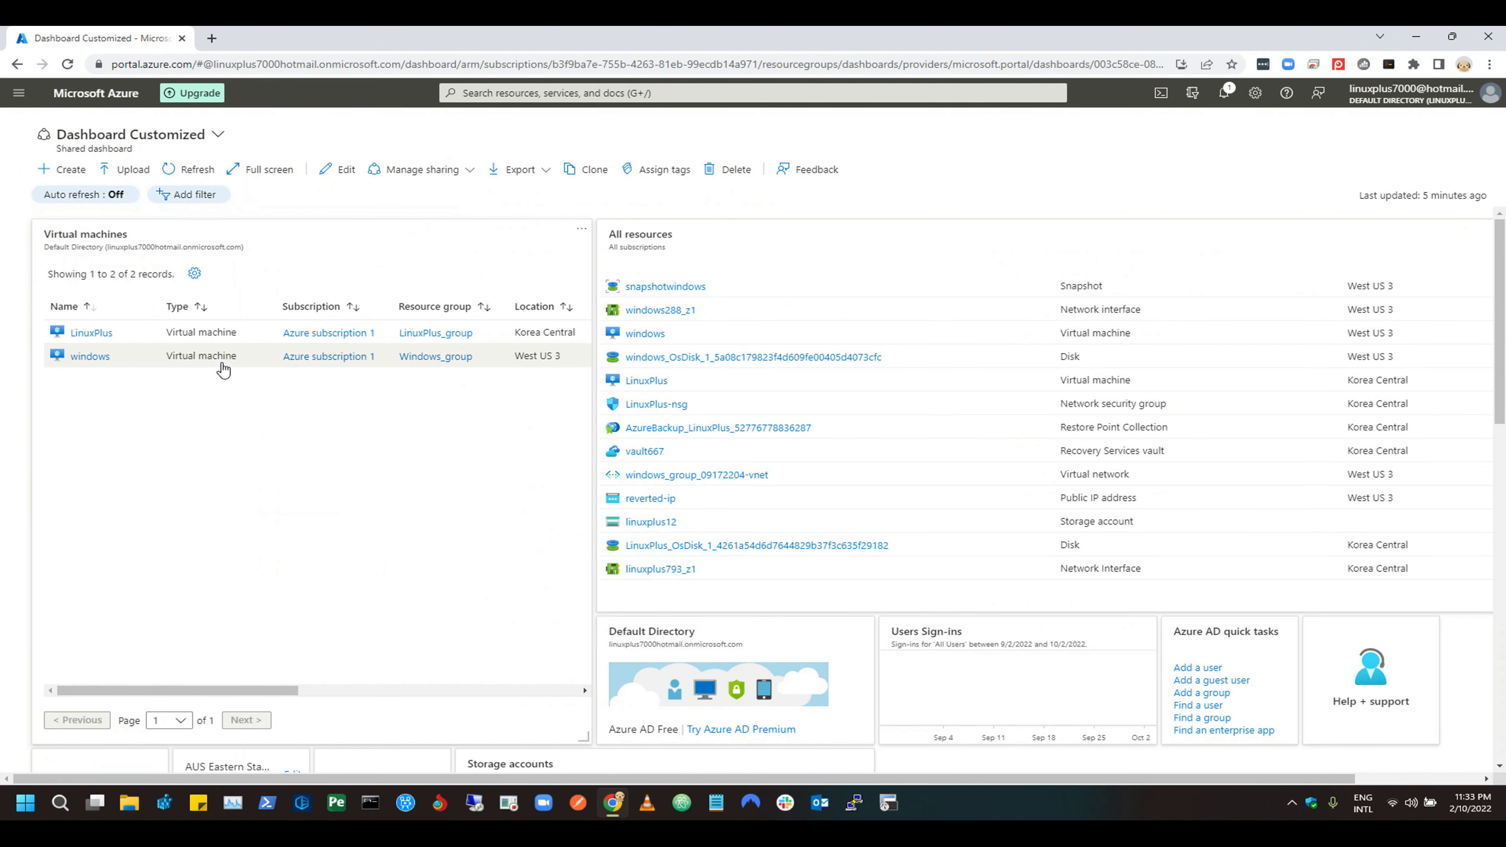
{"action": "left_click", "coordinate": [234, 293]}
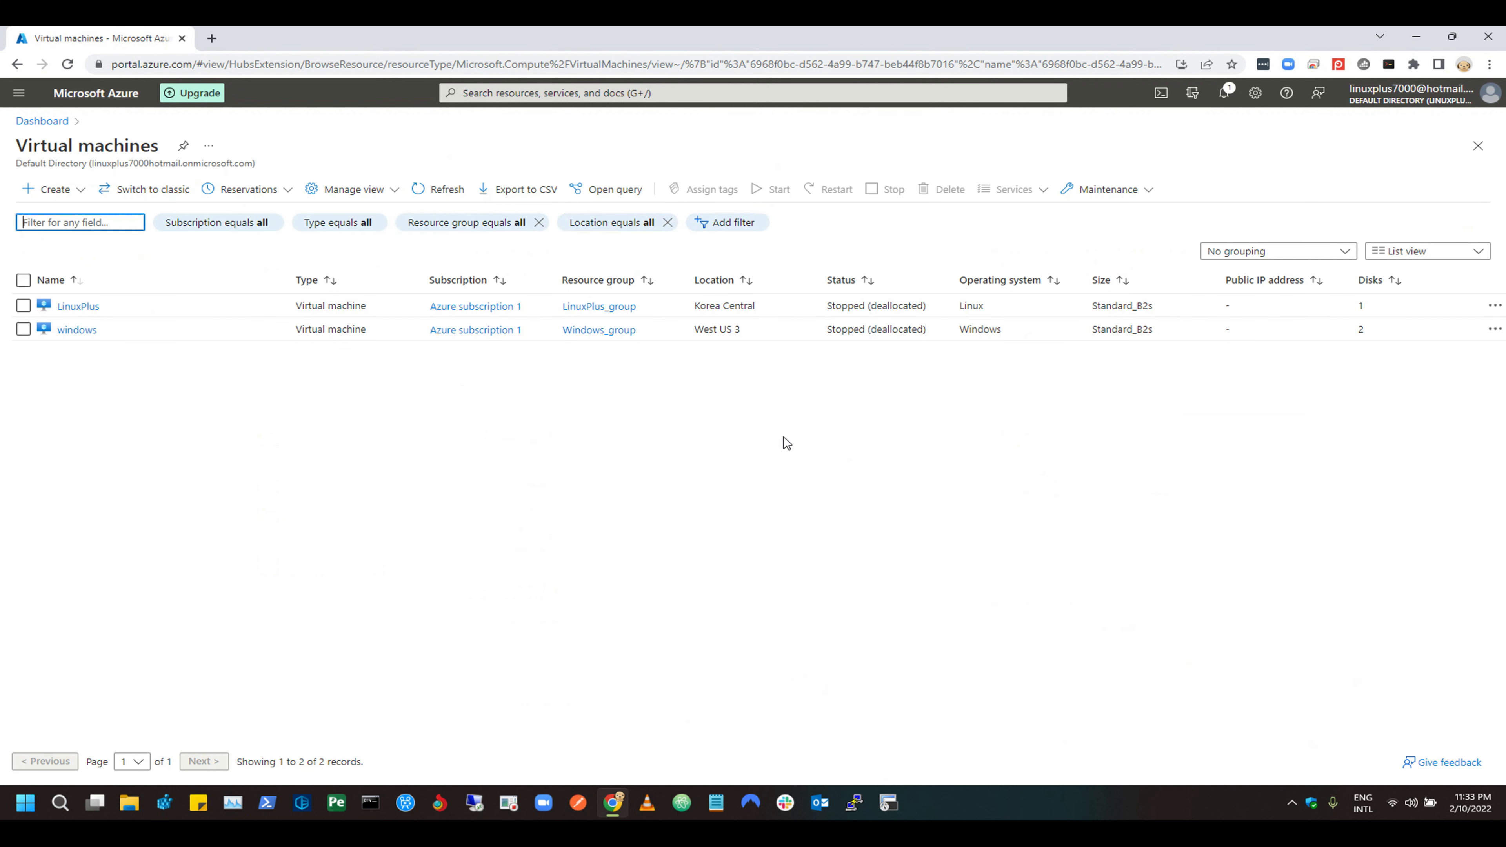
{"action": "left_click", "coordinate": [76, 330]}
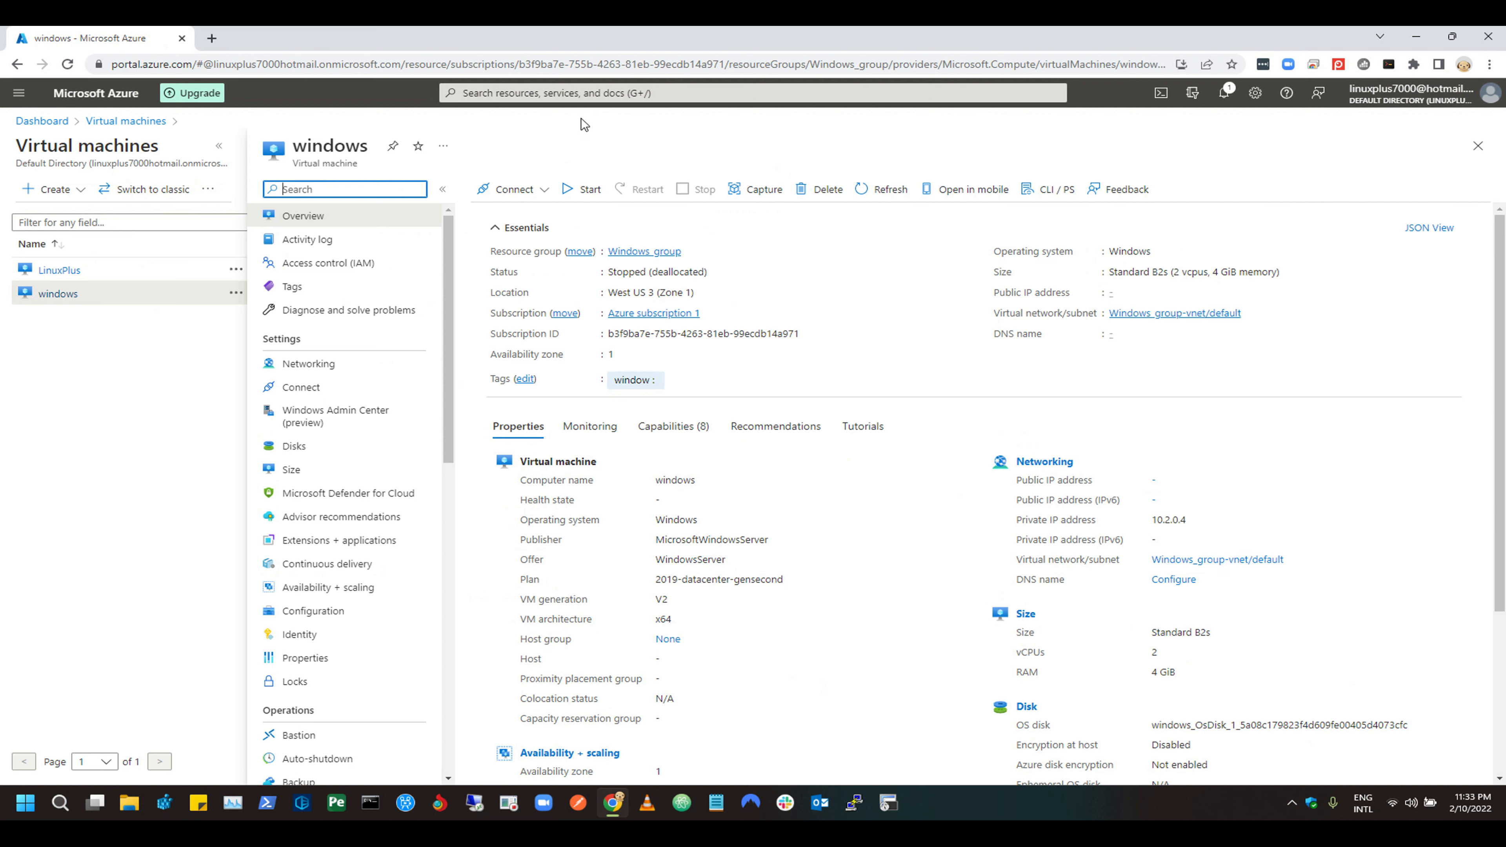
Find the Snapshots service with the recent "snapshot" search, open snapshotwindows and start creating a managed disk from it.
{"action": "left_click", "coordinate": [581, 93]}
{"action": "left_click", "coordinate": [502, 175]}
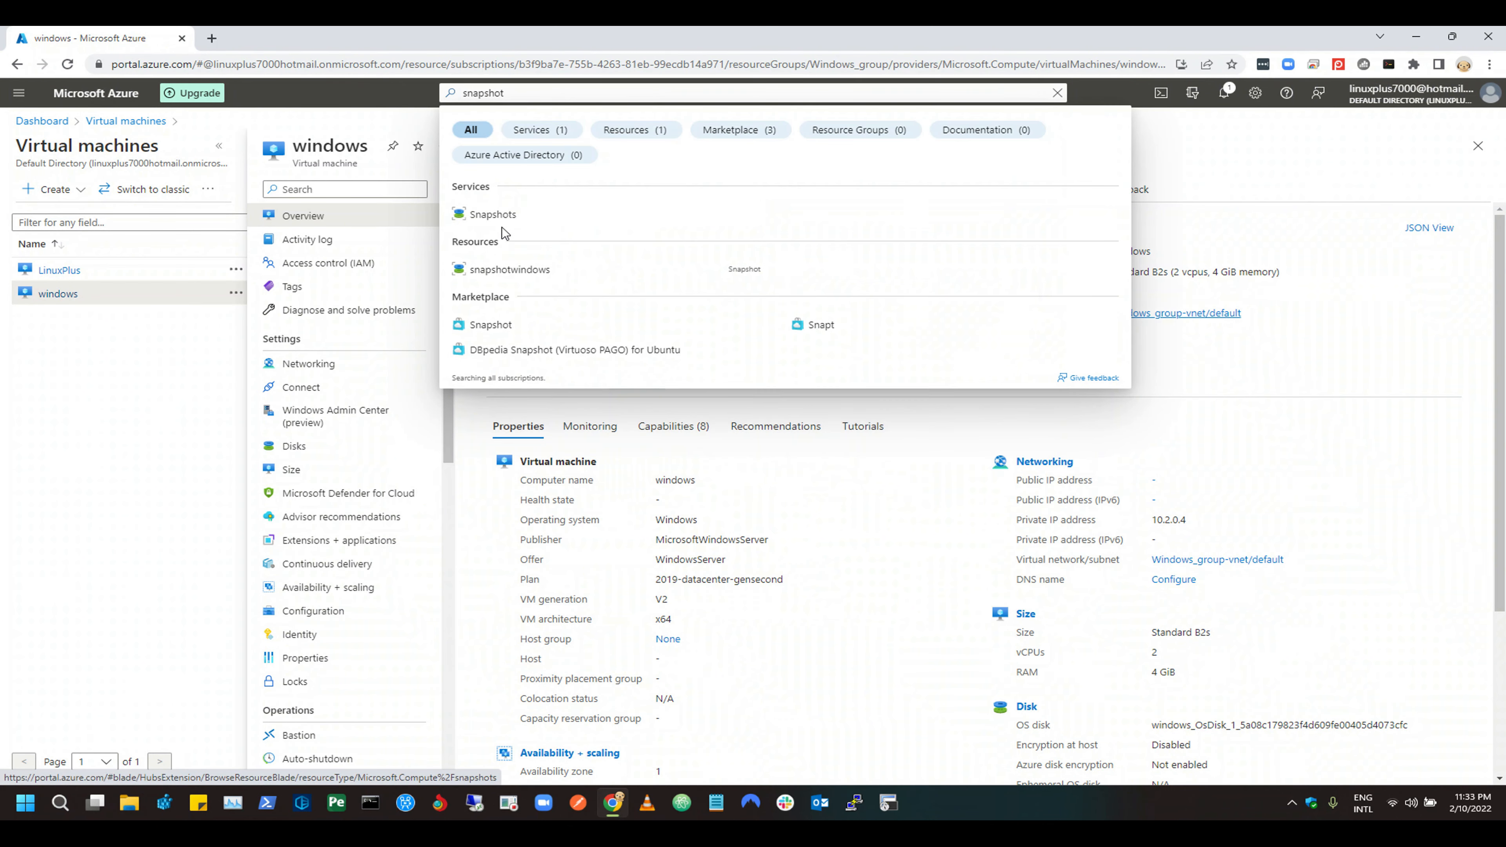
{"action": "left_click", "coordinate": [640, 216]}
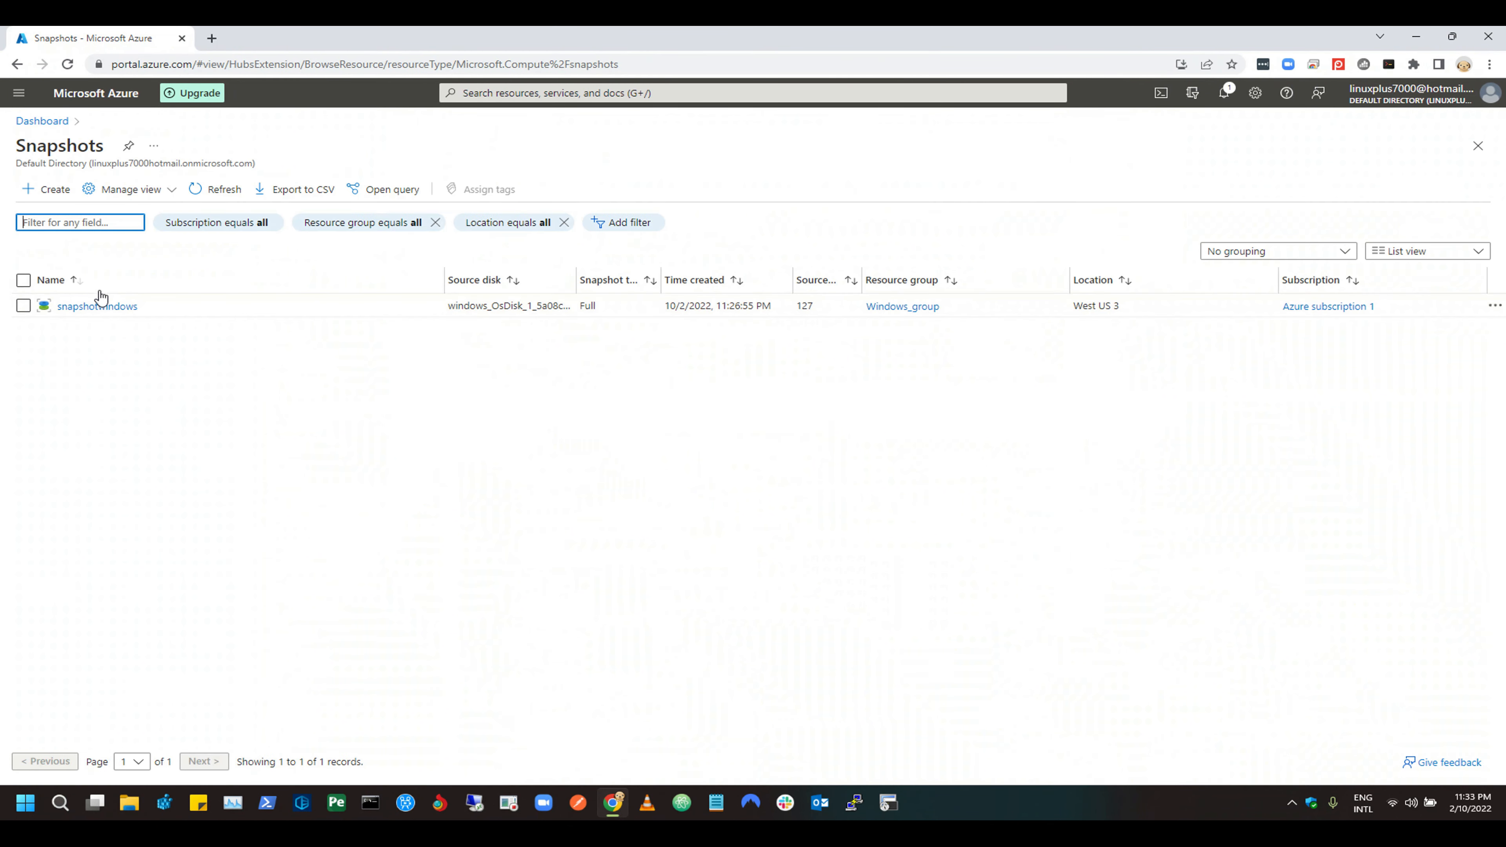
{"action": "left_click", "coordinate": [88, 305]}
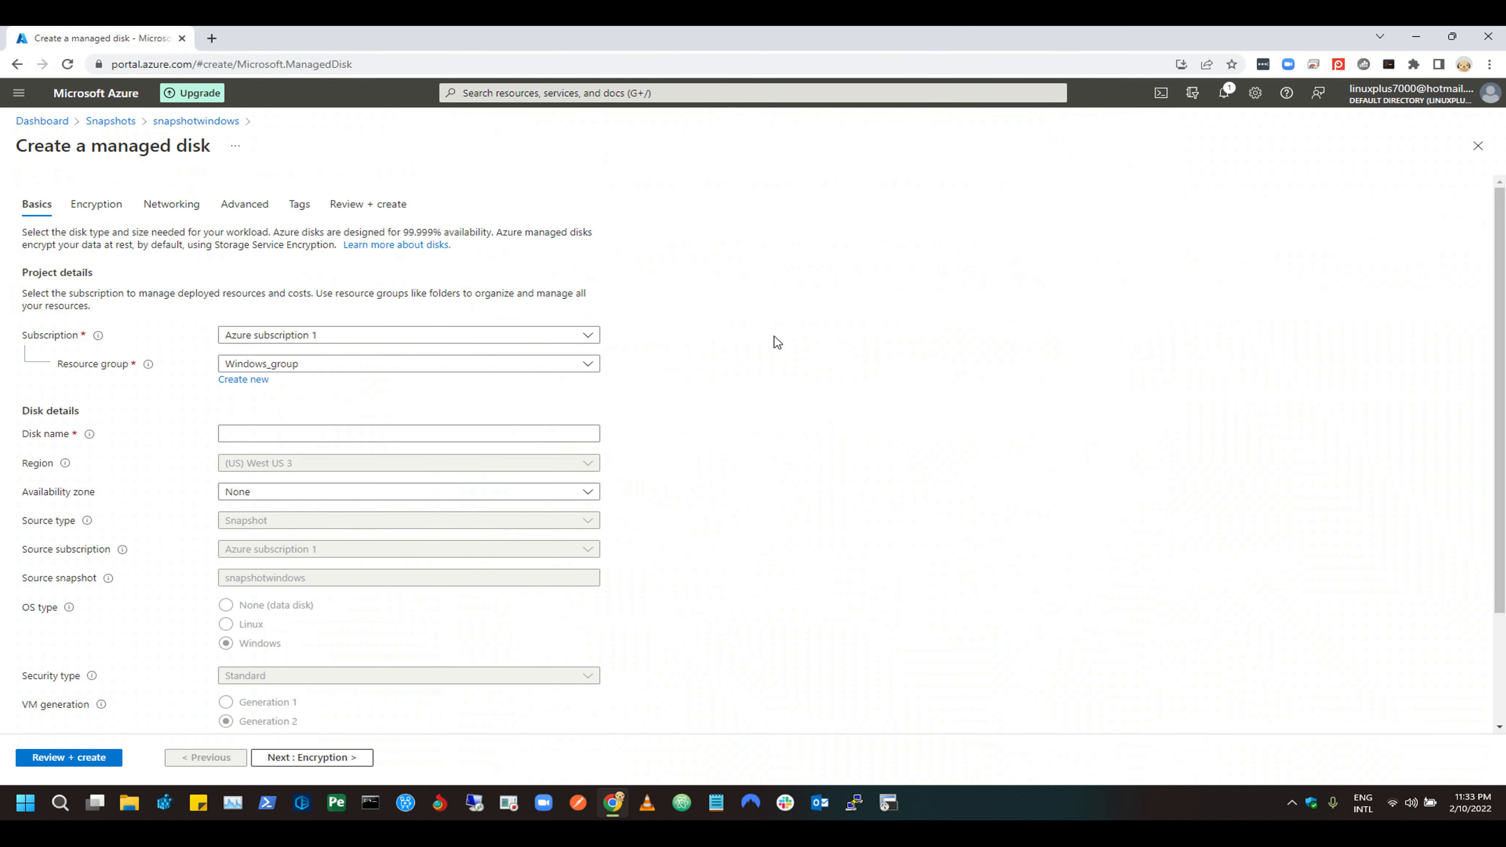
Name the new managed disk snapshotrevert and review its basic settings.
{"action": "left_click", "coordinate": [238, 433]}
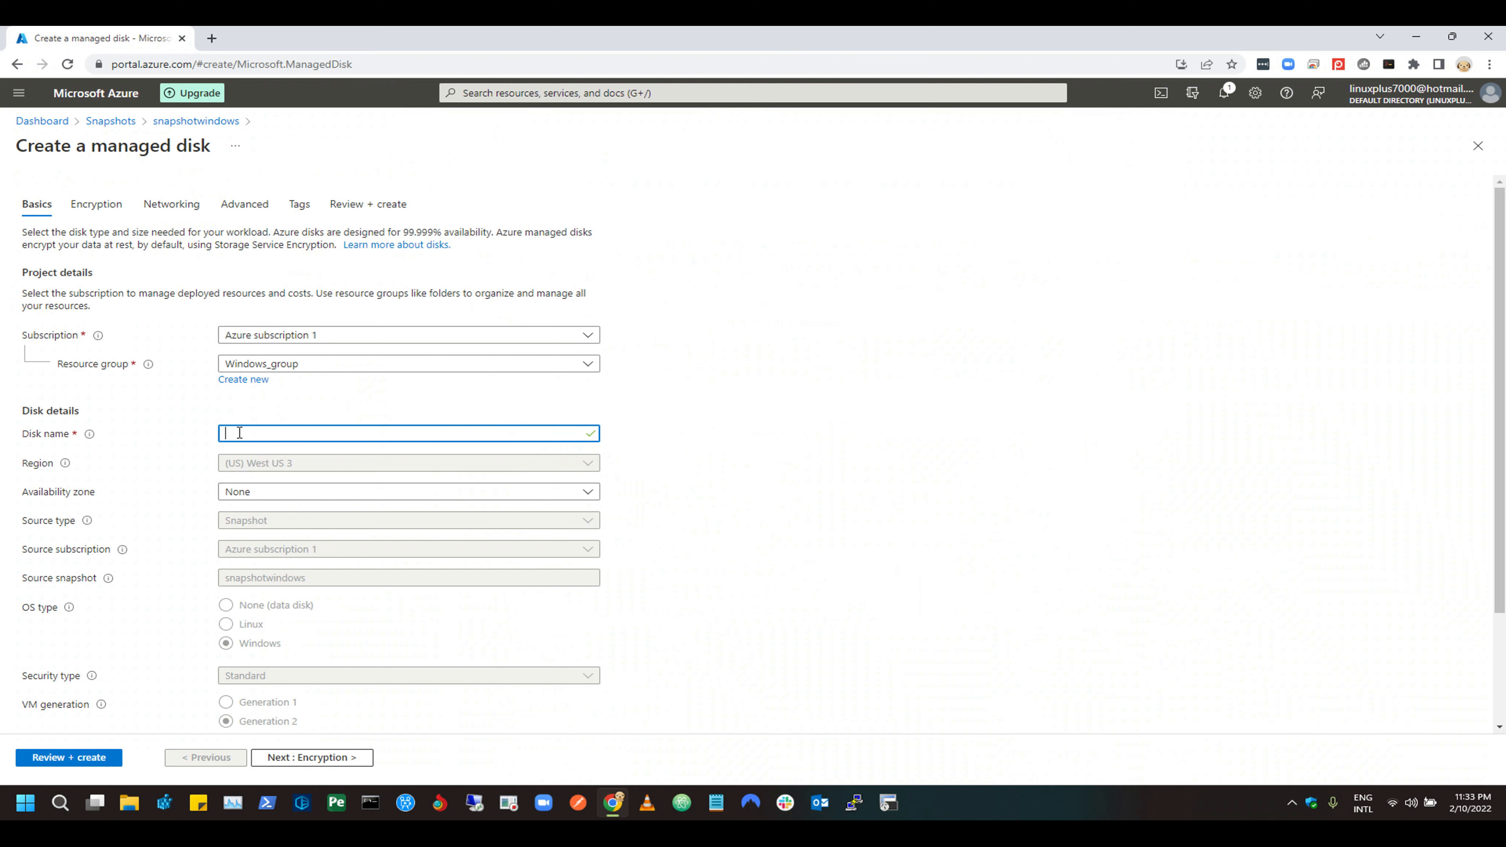
{"action": "type", "text": "snapshotrevert"}
{"action": "left_click", "coordinate": [810, 478]}
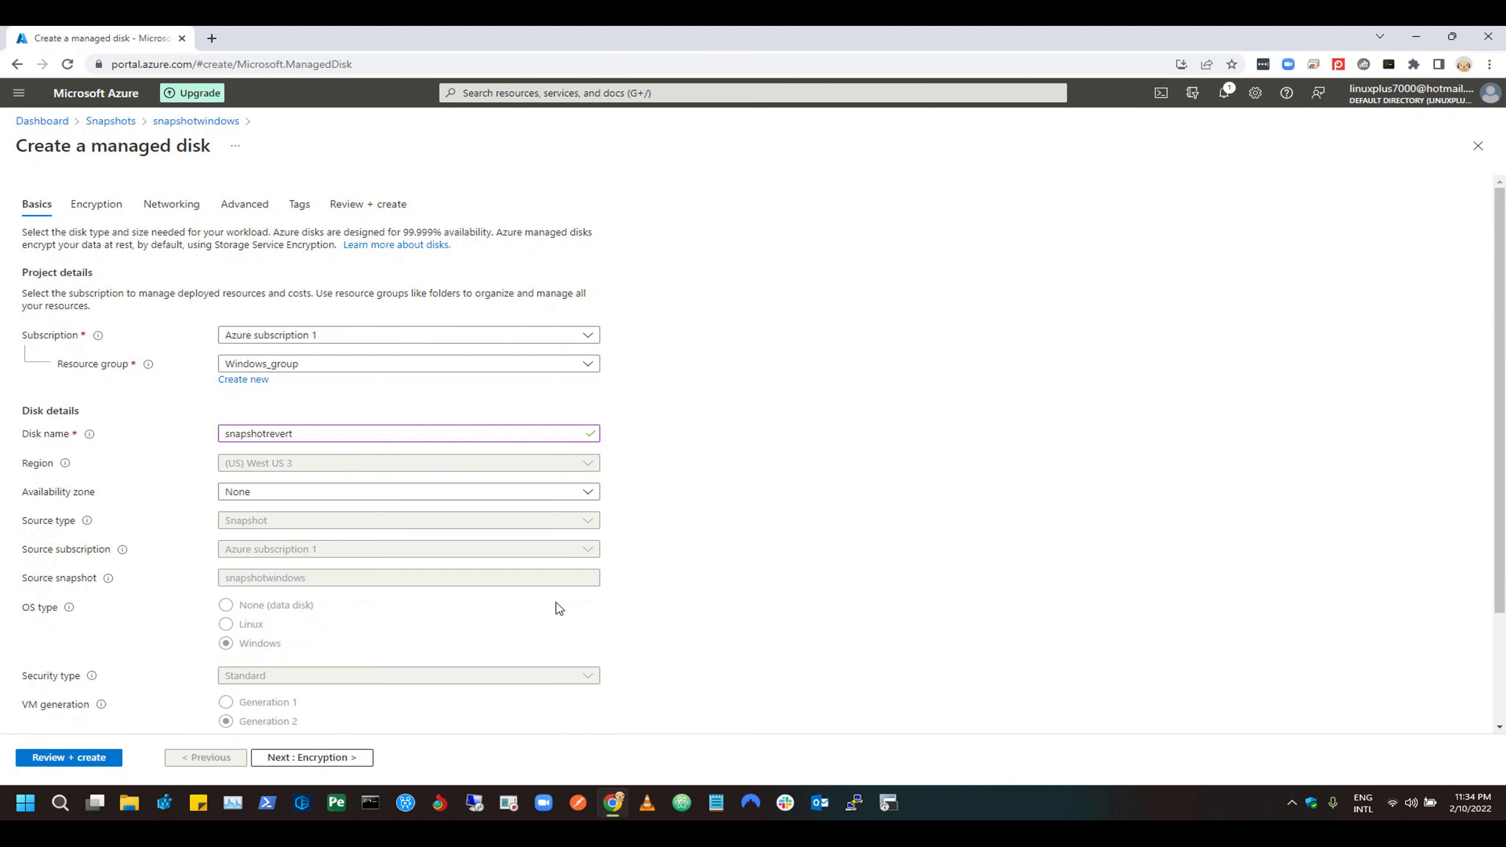
{"action": "scroll", "coordinate": [593, 676], "scroll_direction": "down", "scroll_amount": 3}
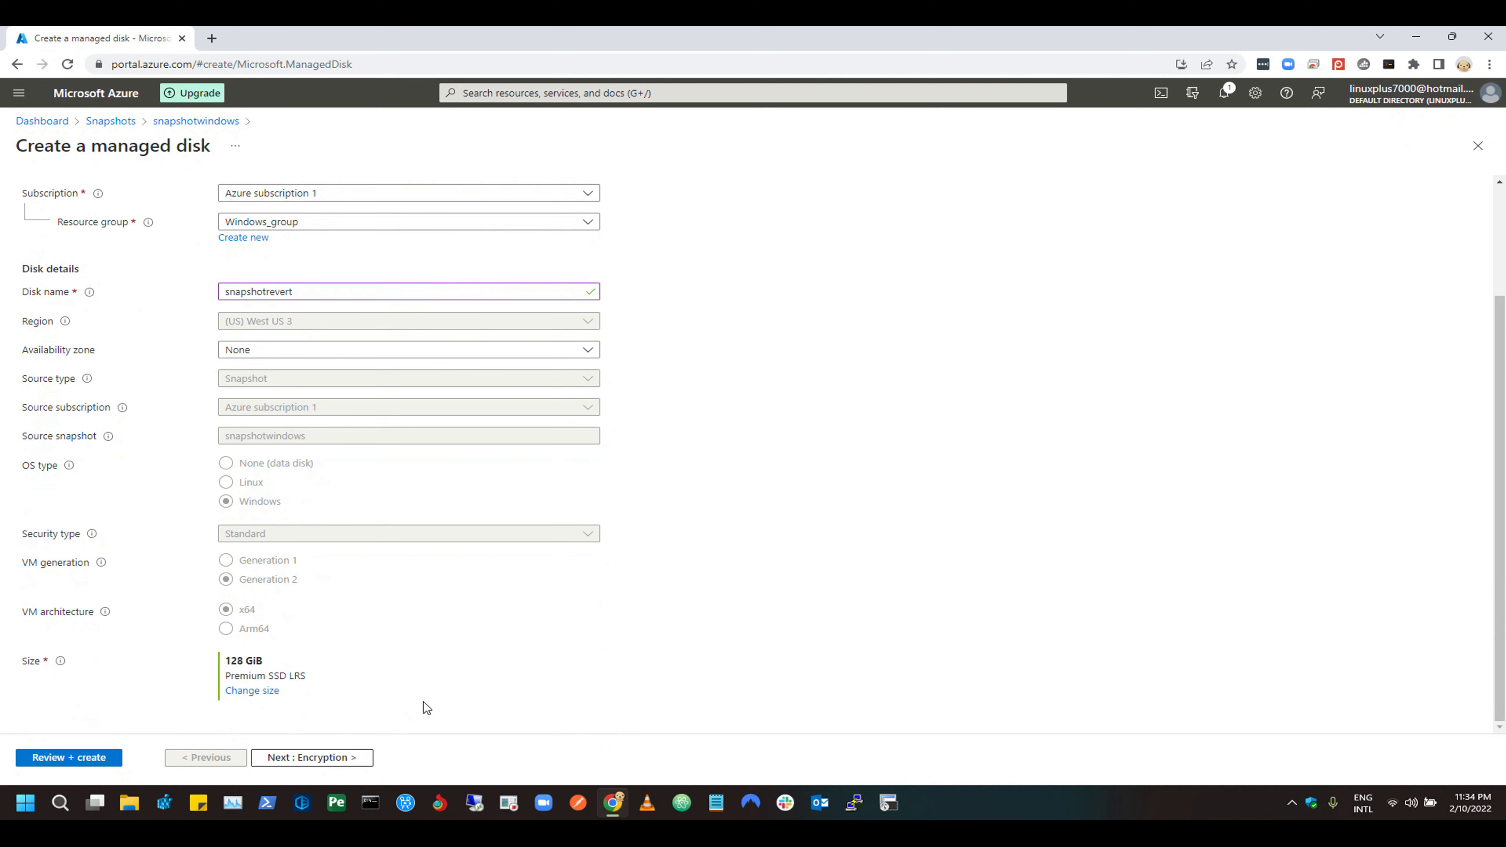
Keep the default encryption, networking, advanced and tag settings for the snapshotrevert disk, review the summary and create the disk.
{"action": "left_click", "coordinate": [313, 758]}
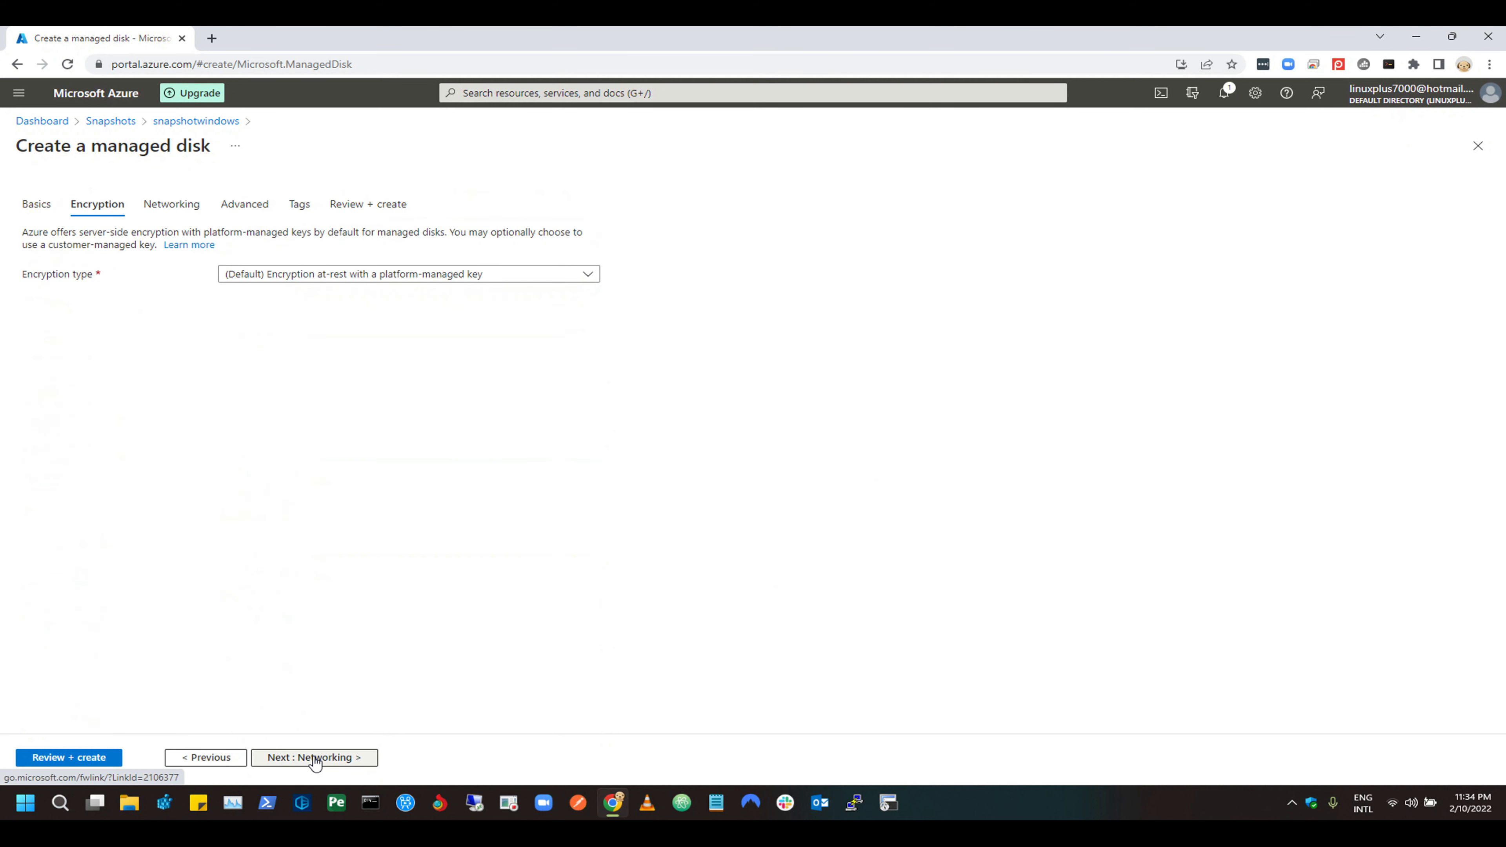
{"action": "left_click", "coordinate": [315, 762]}
{"action": "left_click", "coordinate": [315, 760]}
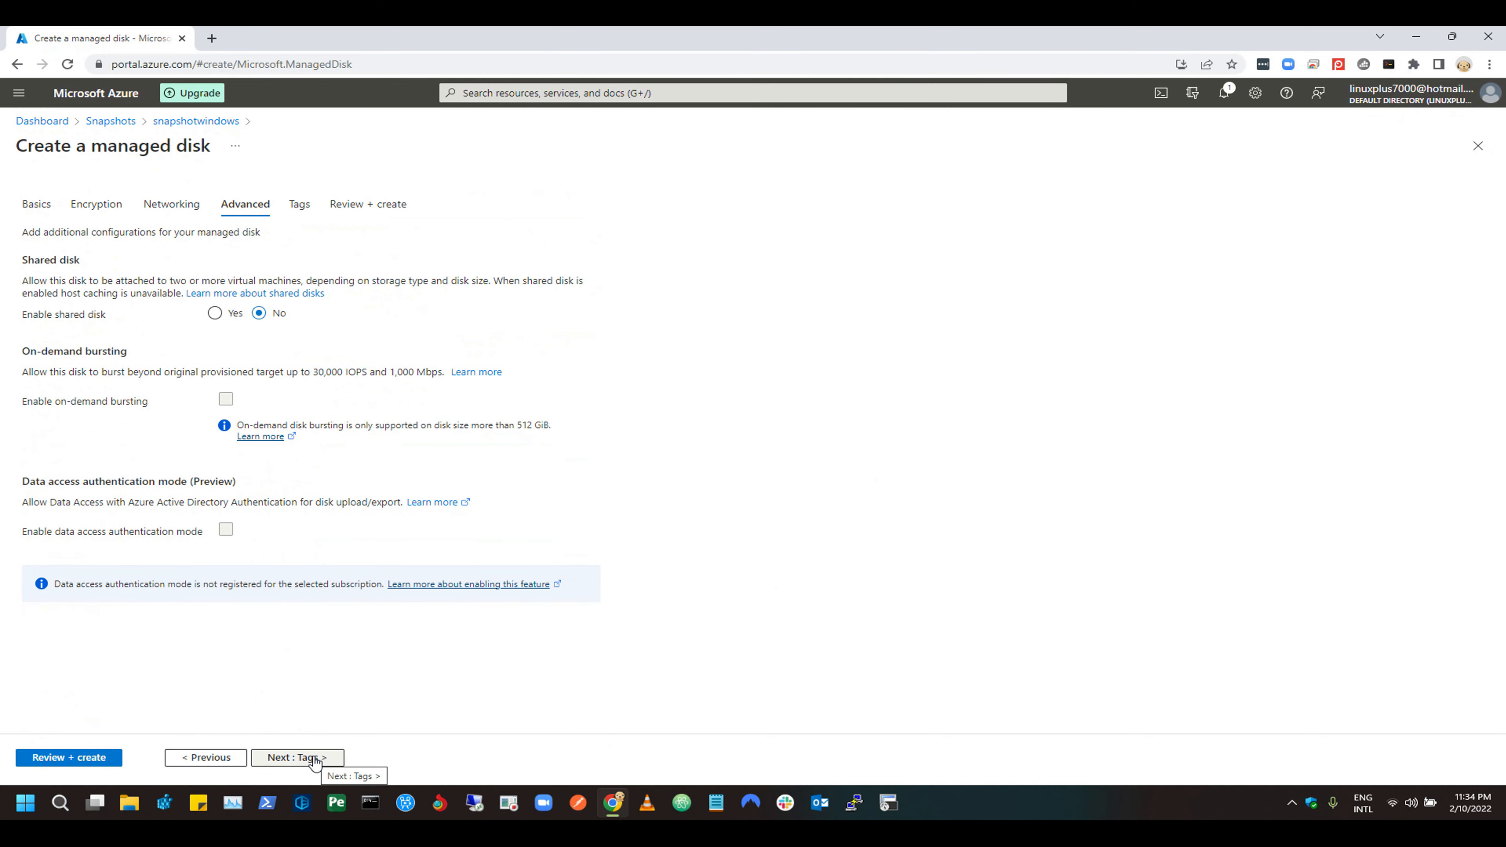
{"action": "left_click", "coordinate": [315, 759]}
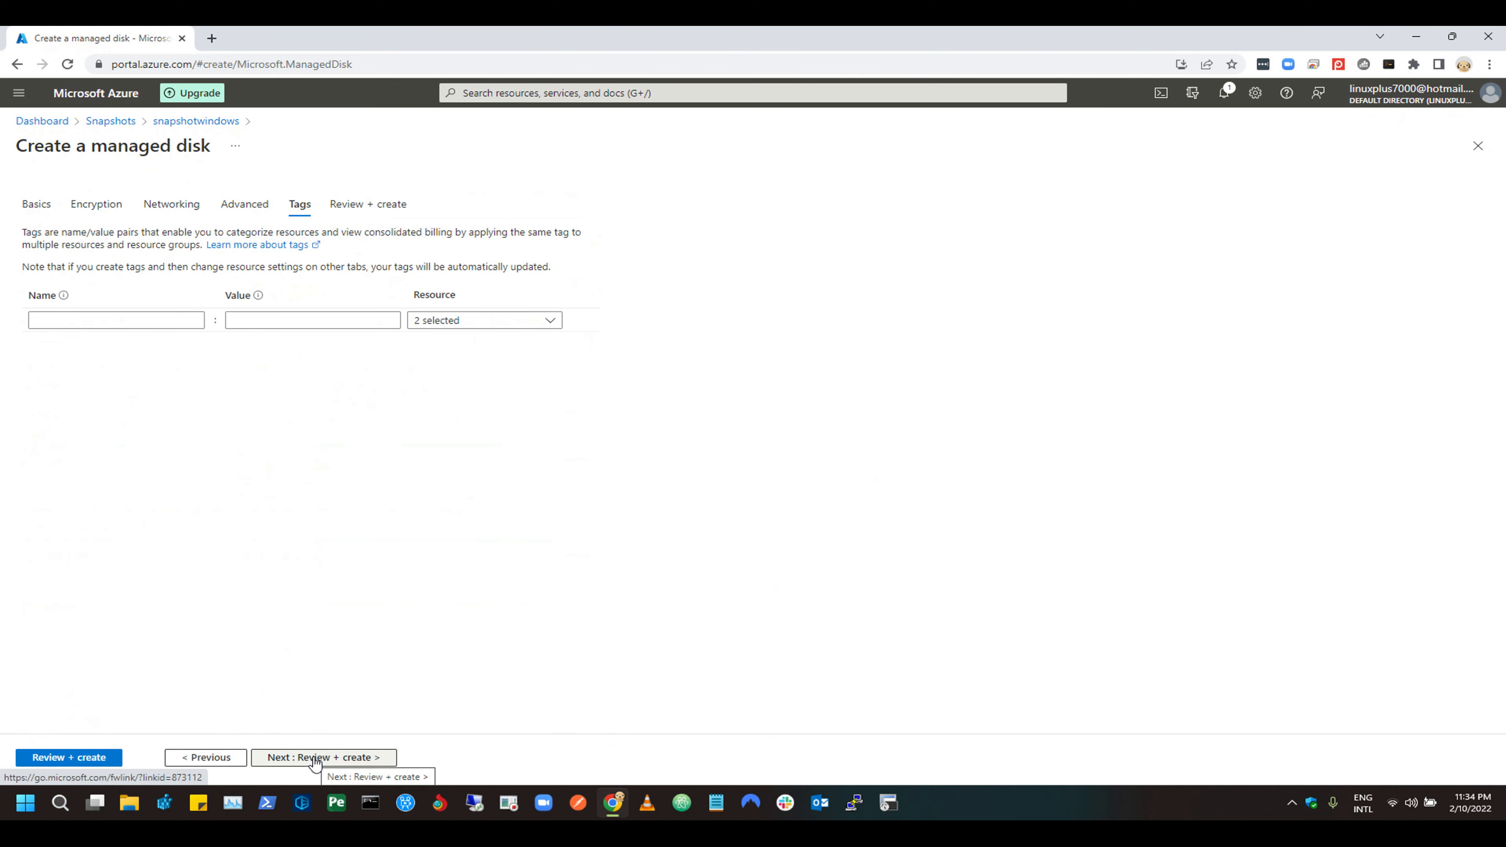
{"action": "left_click", "coordinate": [314, 758]}
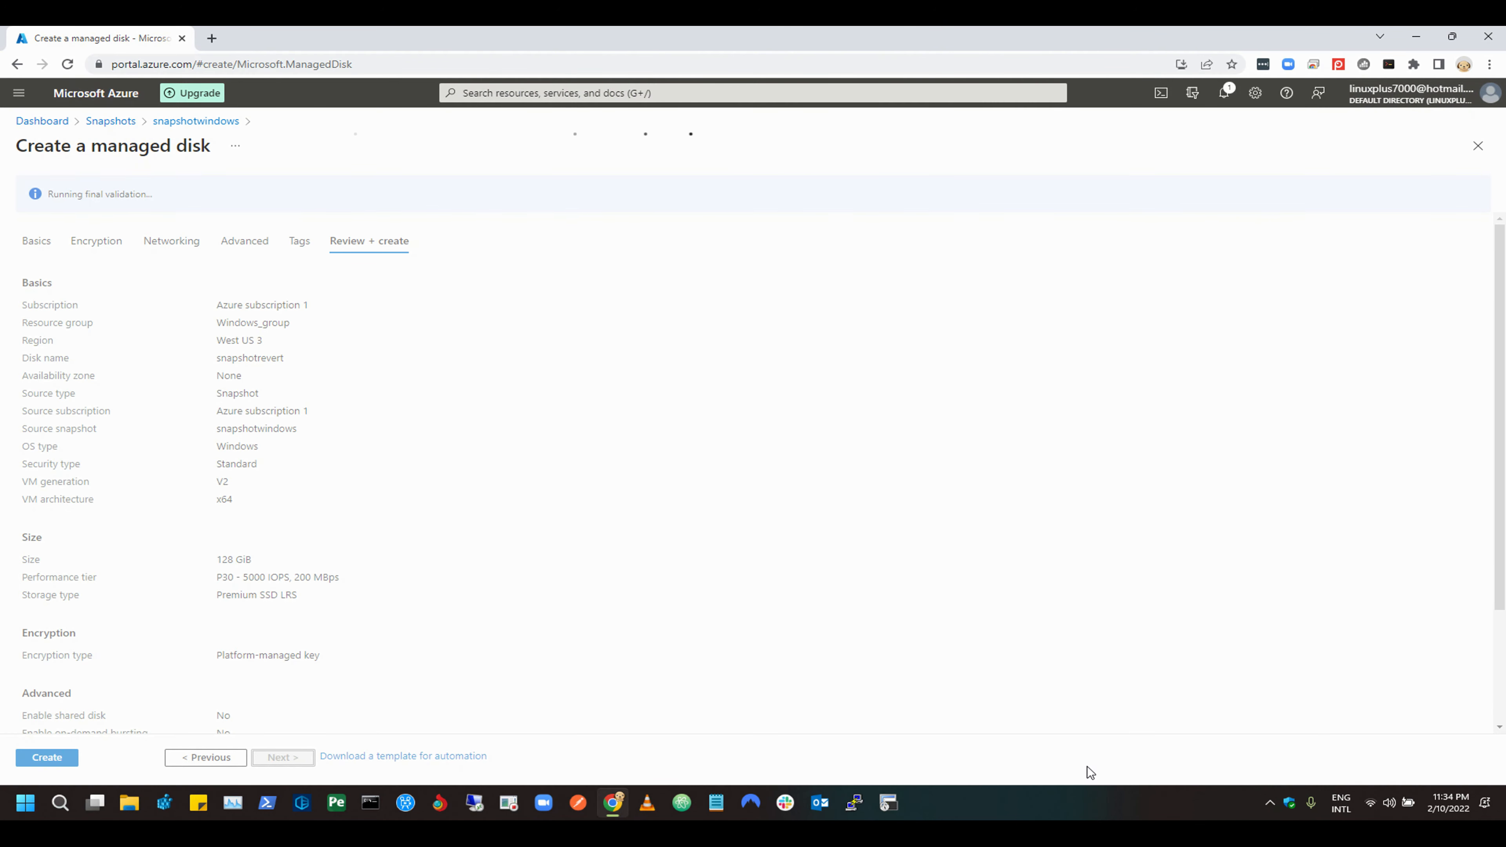
{"action": "left_click_drag", "start_coordinate": [12, 181], "coordinate": [325, 218]}
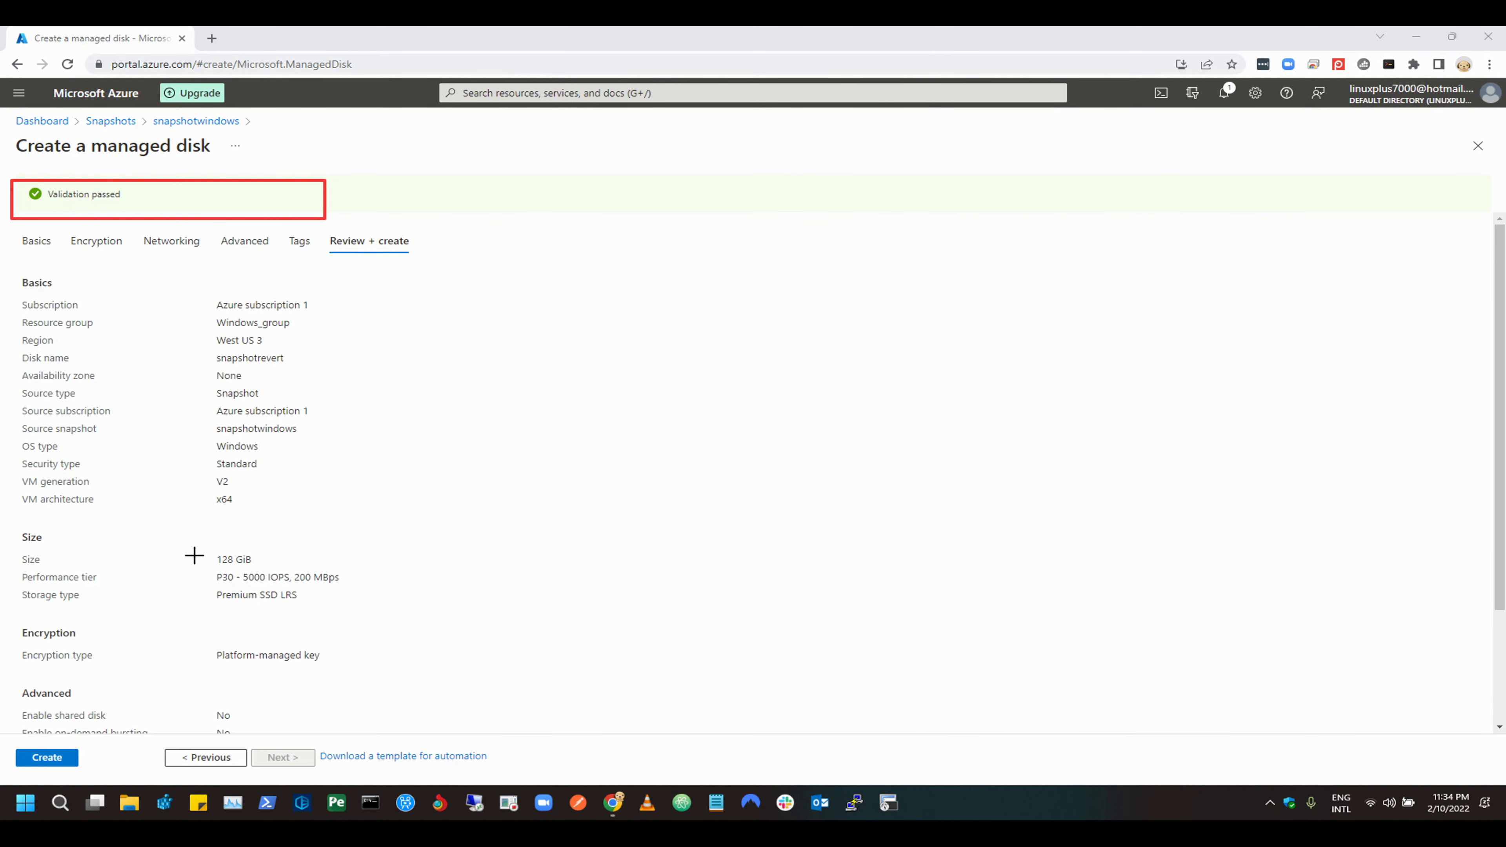
{"action": "left_click_drag", "start_coordinate": [8, 748], "coordinate": [118, 772]}
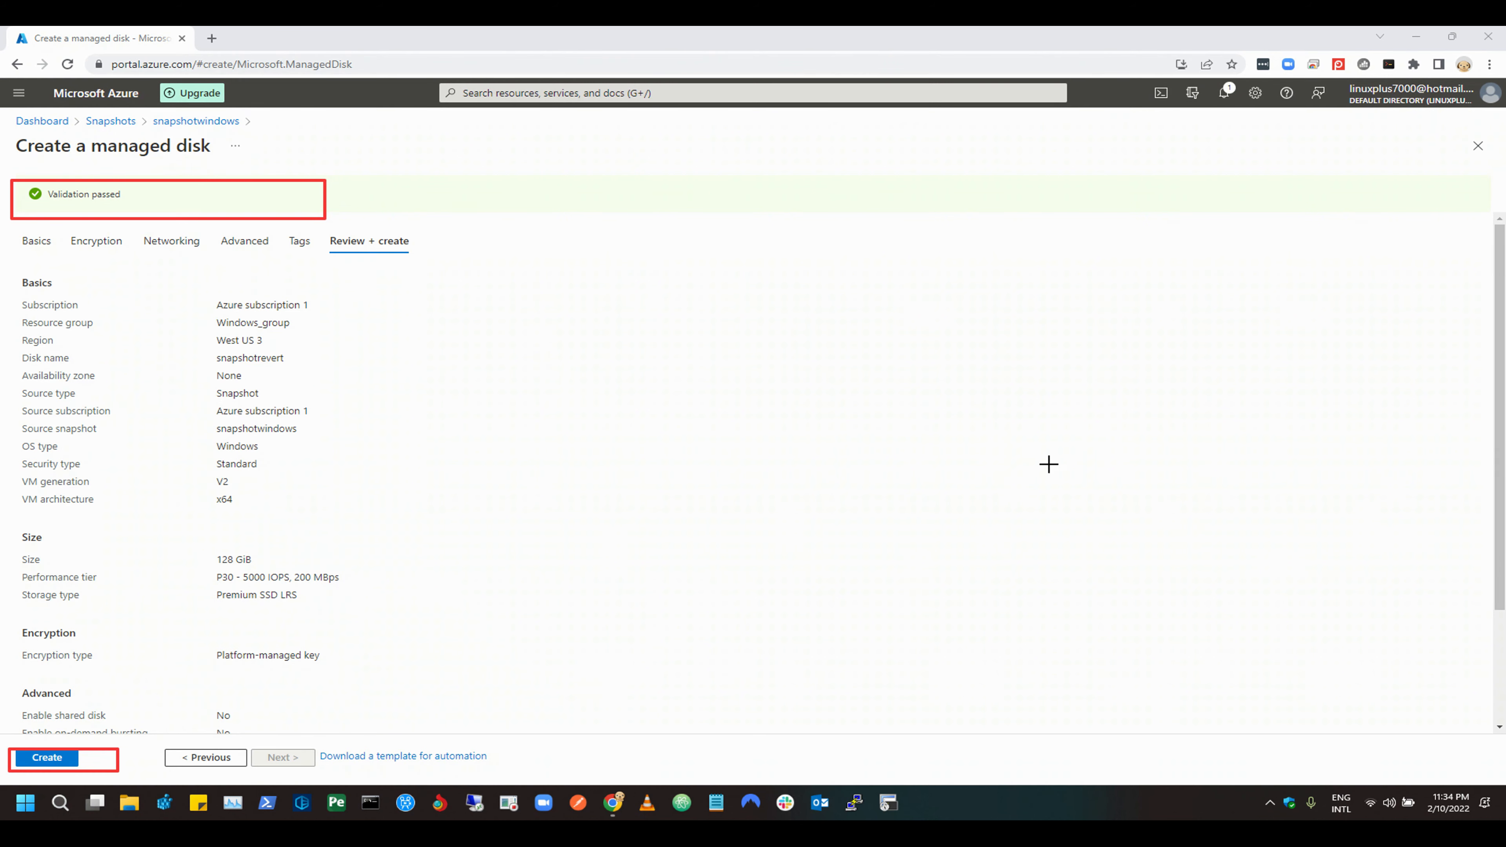
{"action": "key", "text": "Escape"}
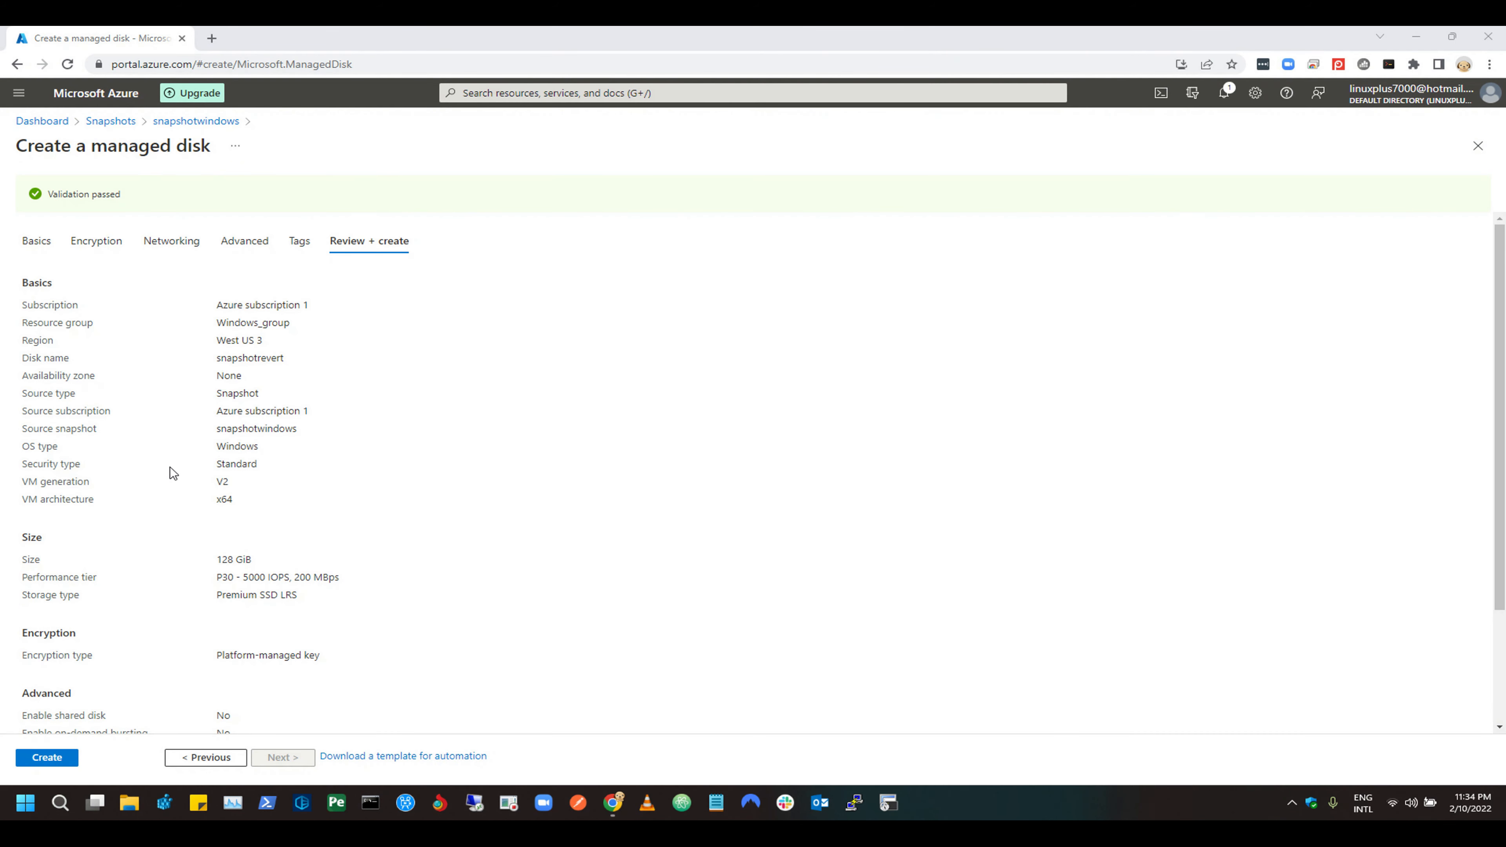
{"action": "left_click", "coordinate": [48, 758]}
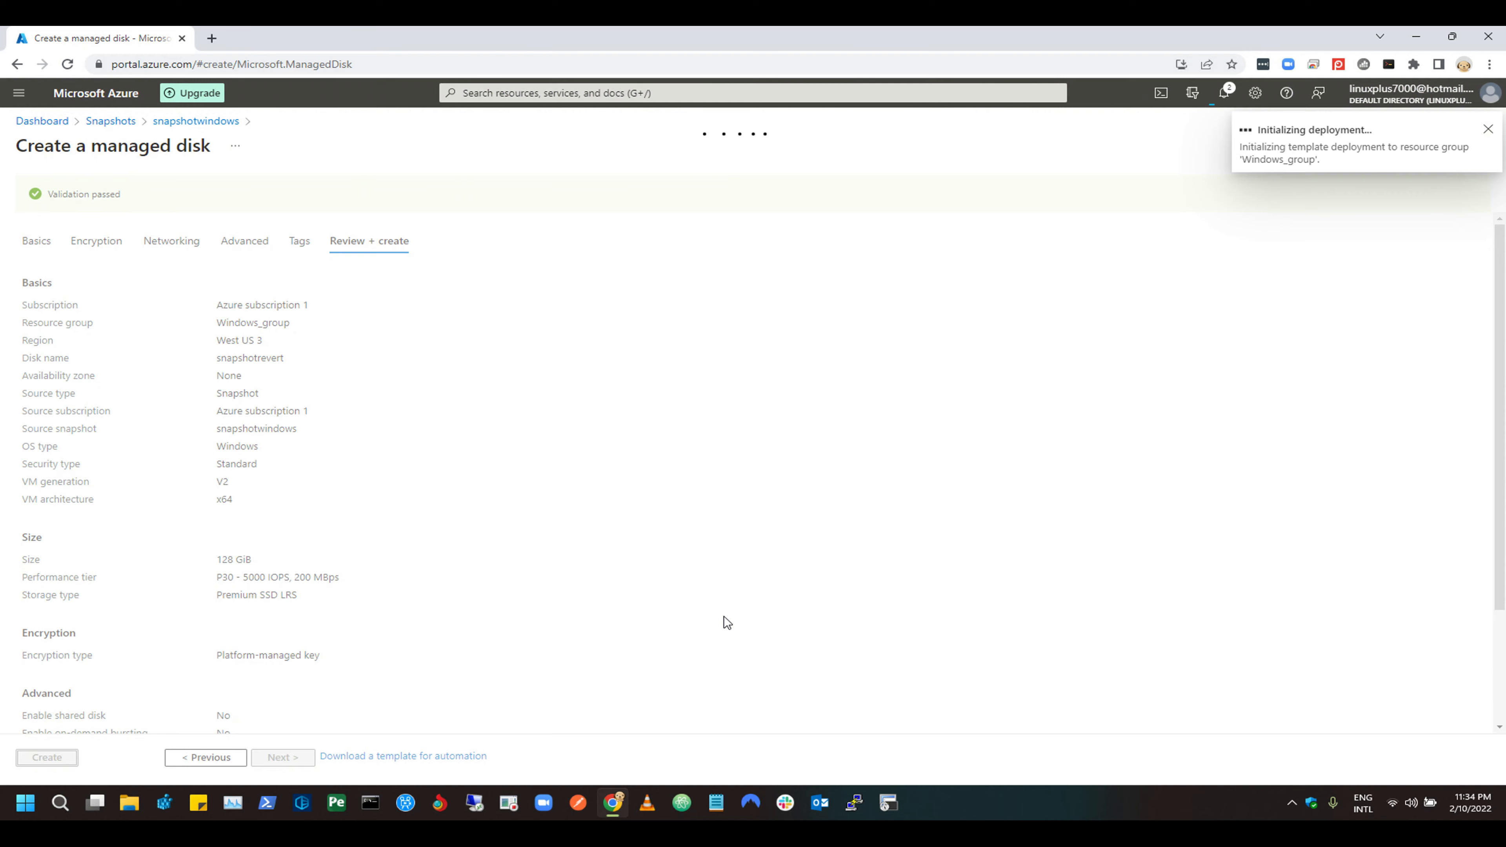
Follow the managed disk deployment from the portal notifications and open the created snapshotrevert disk resource.
{"action": "left_click", "coordinate": [1225, 92]}
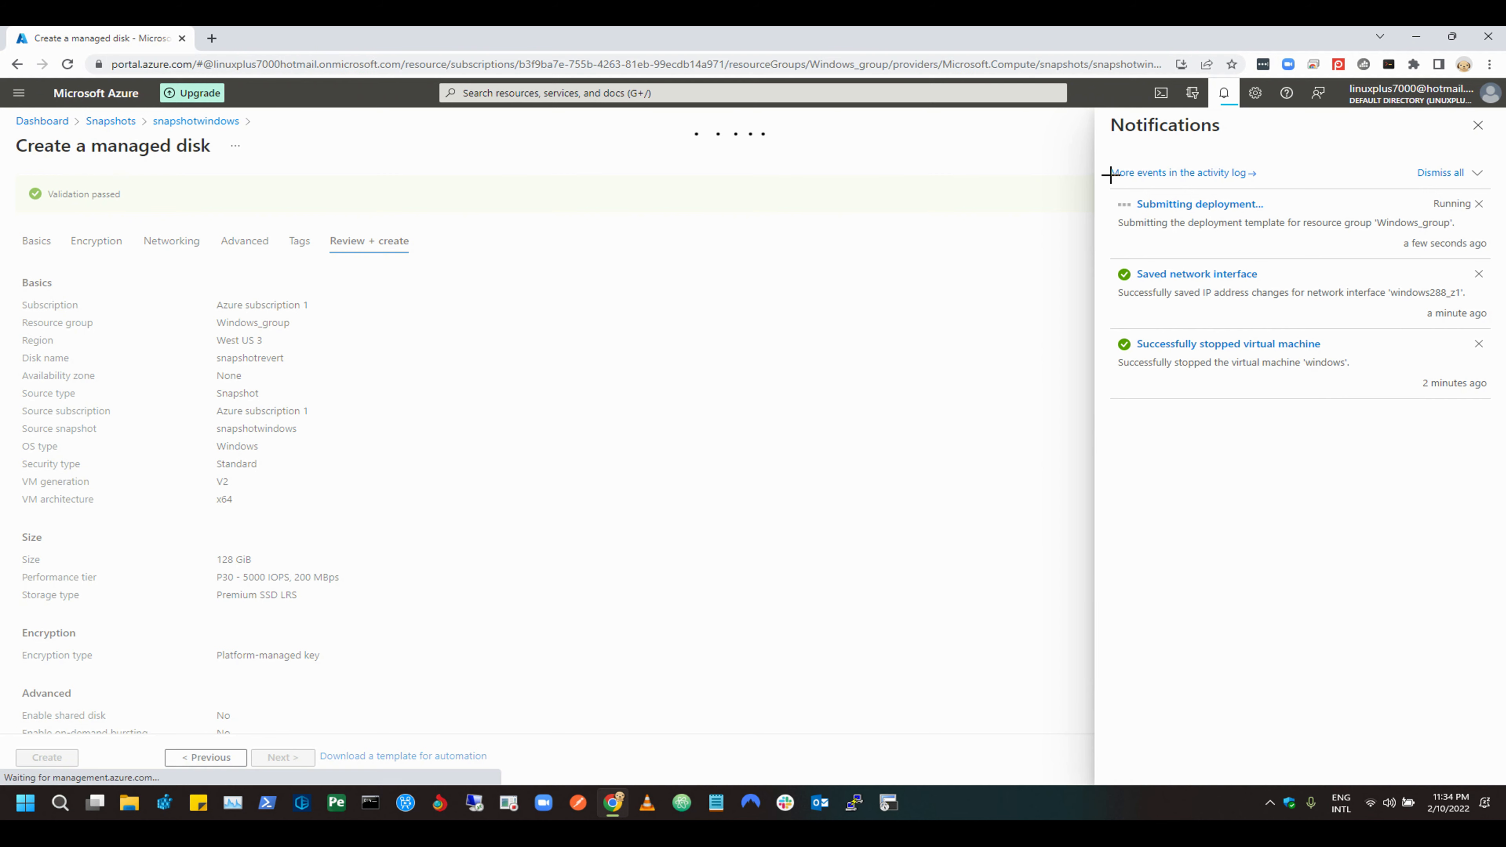
{"action": "left_click", "coordinate": [1167, 205]}
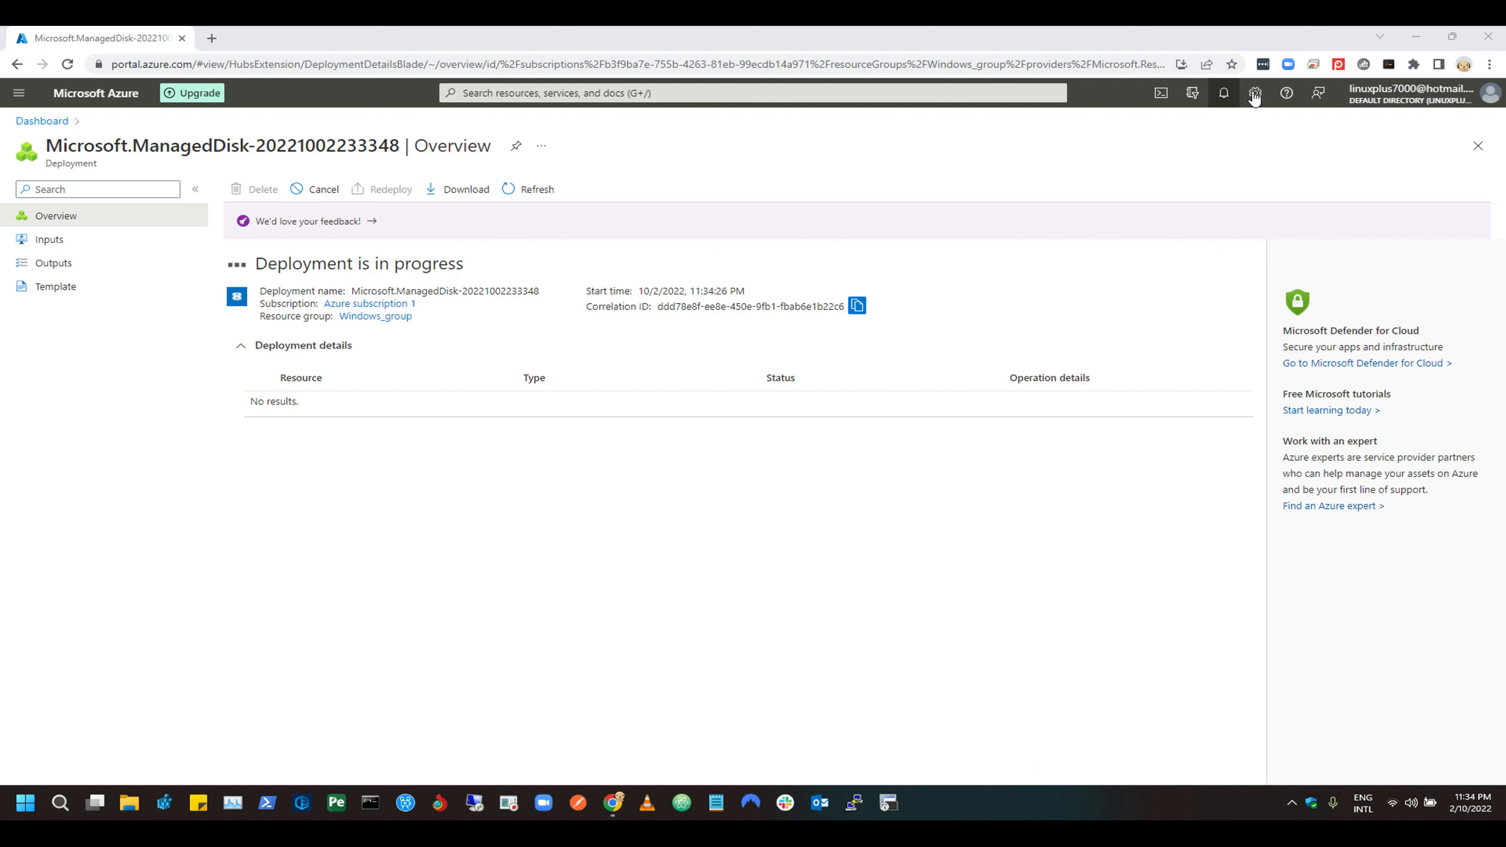
{"action": "left_click", "coordinate": [1223, 92]}
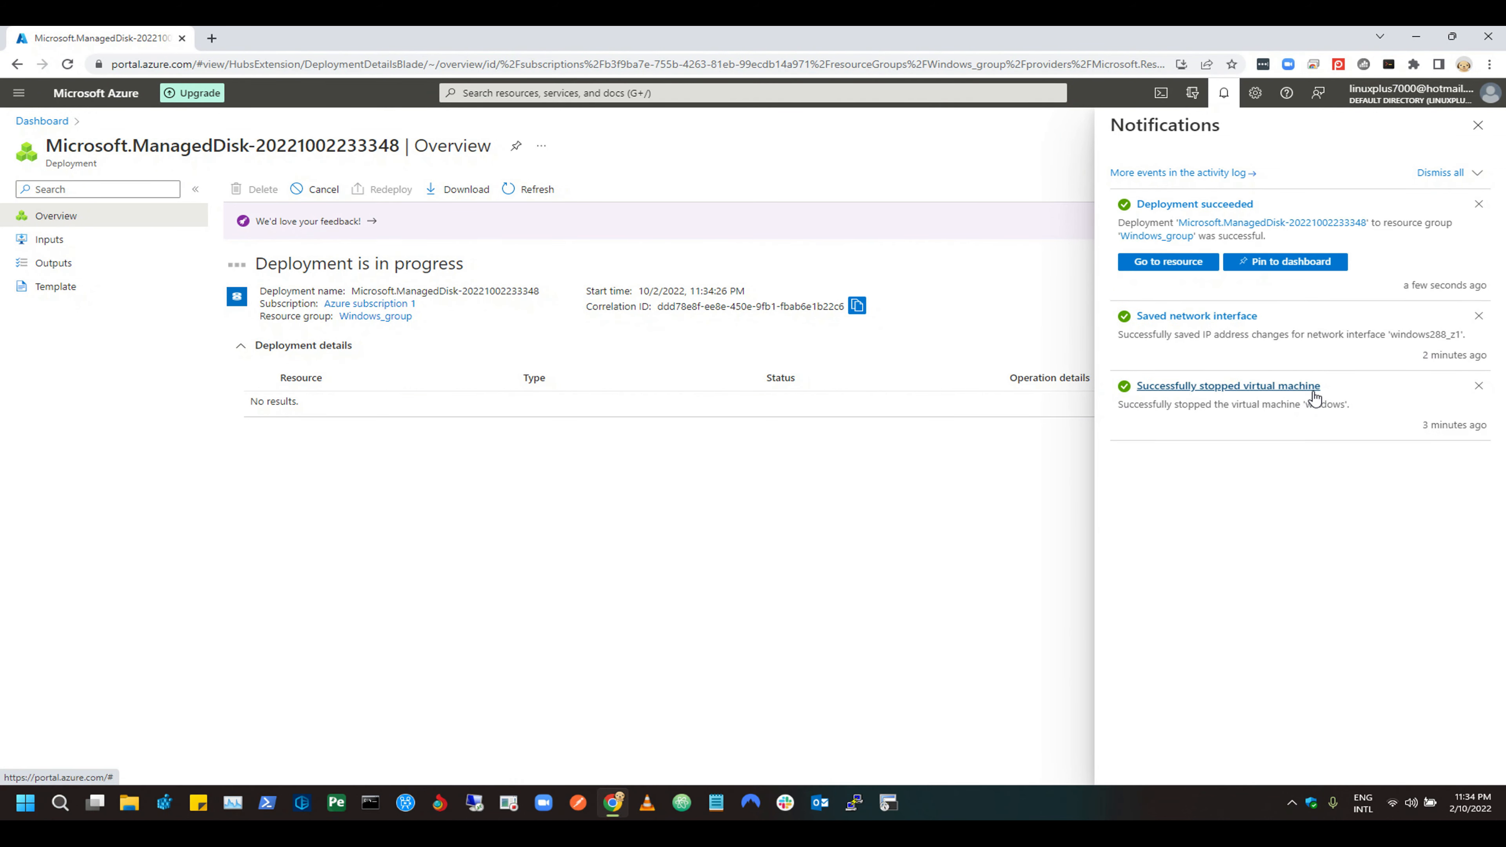
{"action": "left_click", "coordinate": [1168, 262]}
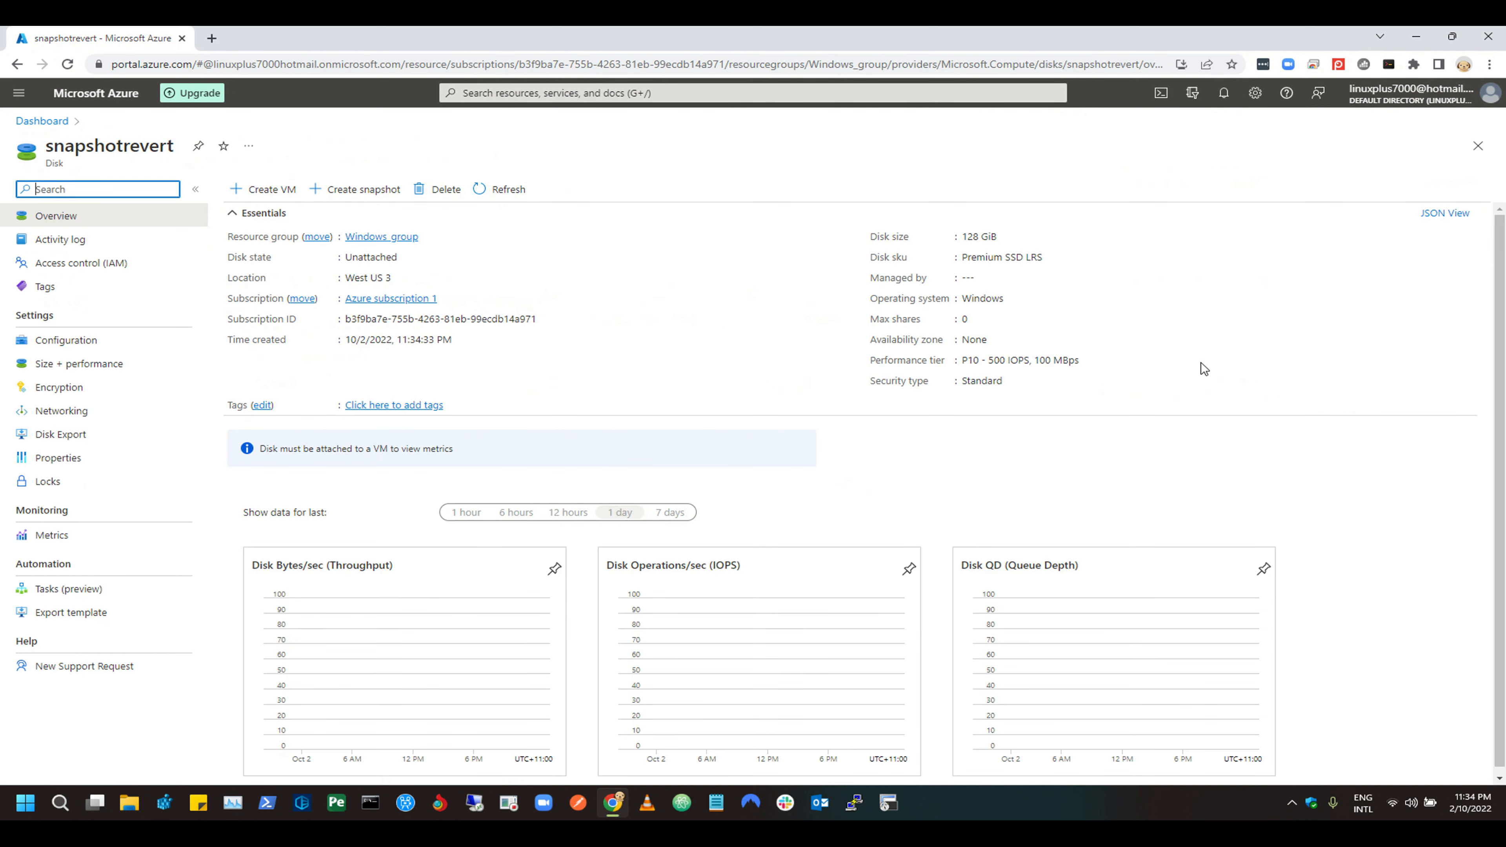
Search the portal for "disk" and open the Disks service.
{"action": "left_click", "coordinate": [579, 93]}
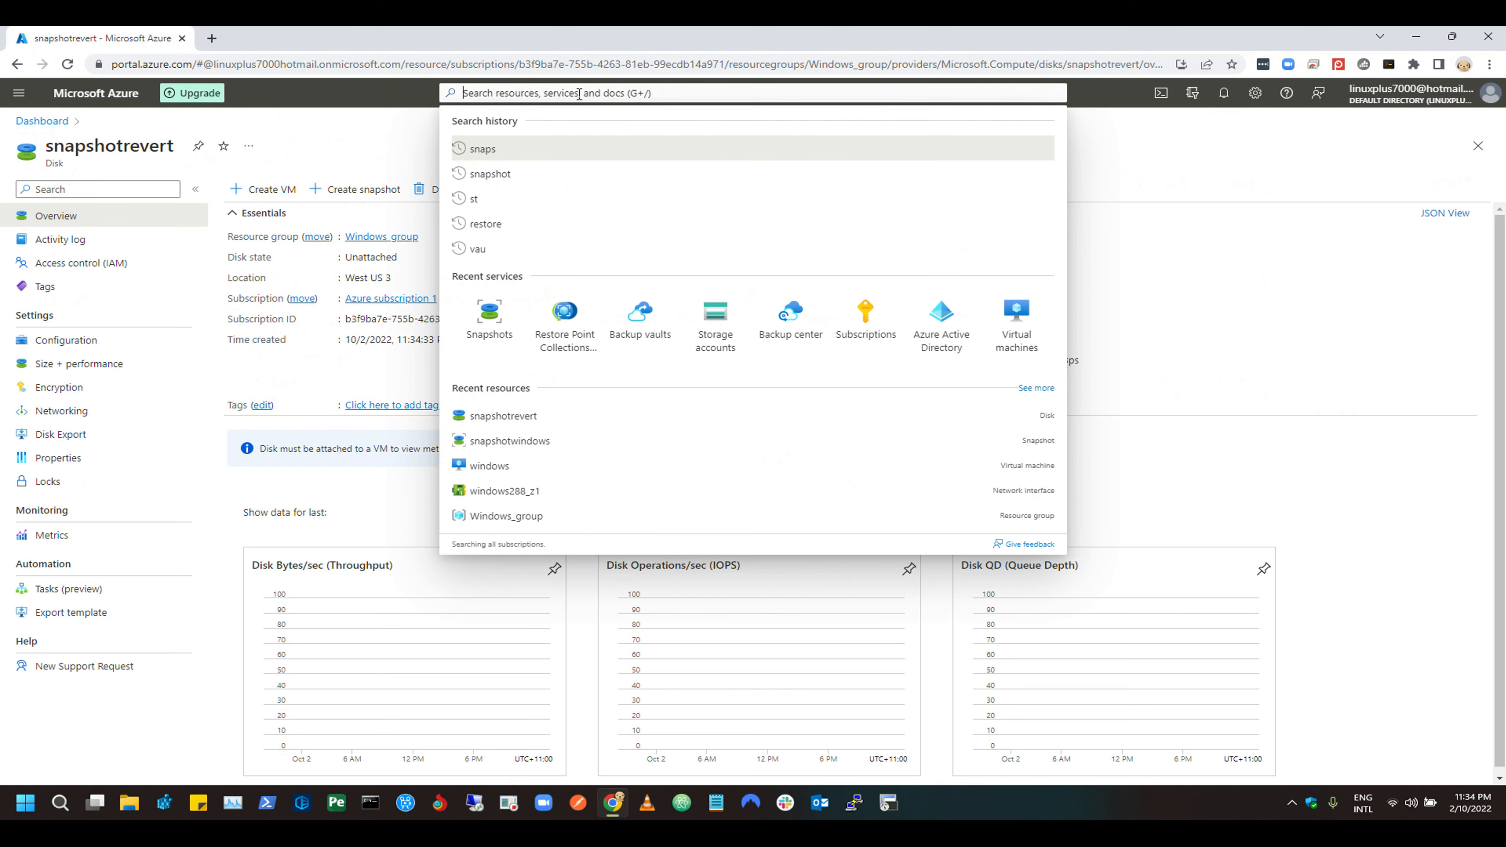
{"action": "type", "text": "disk"}
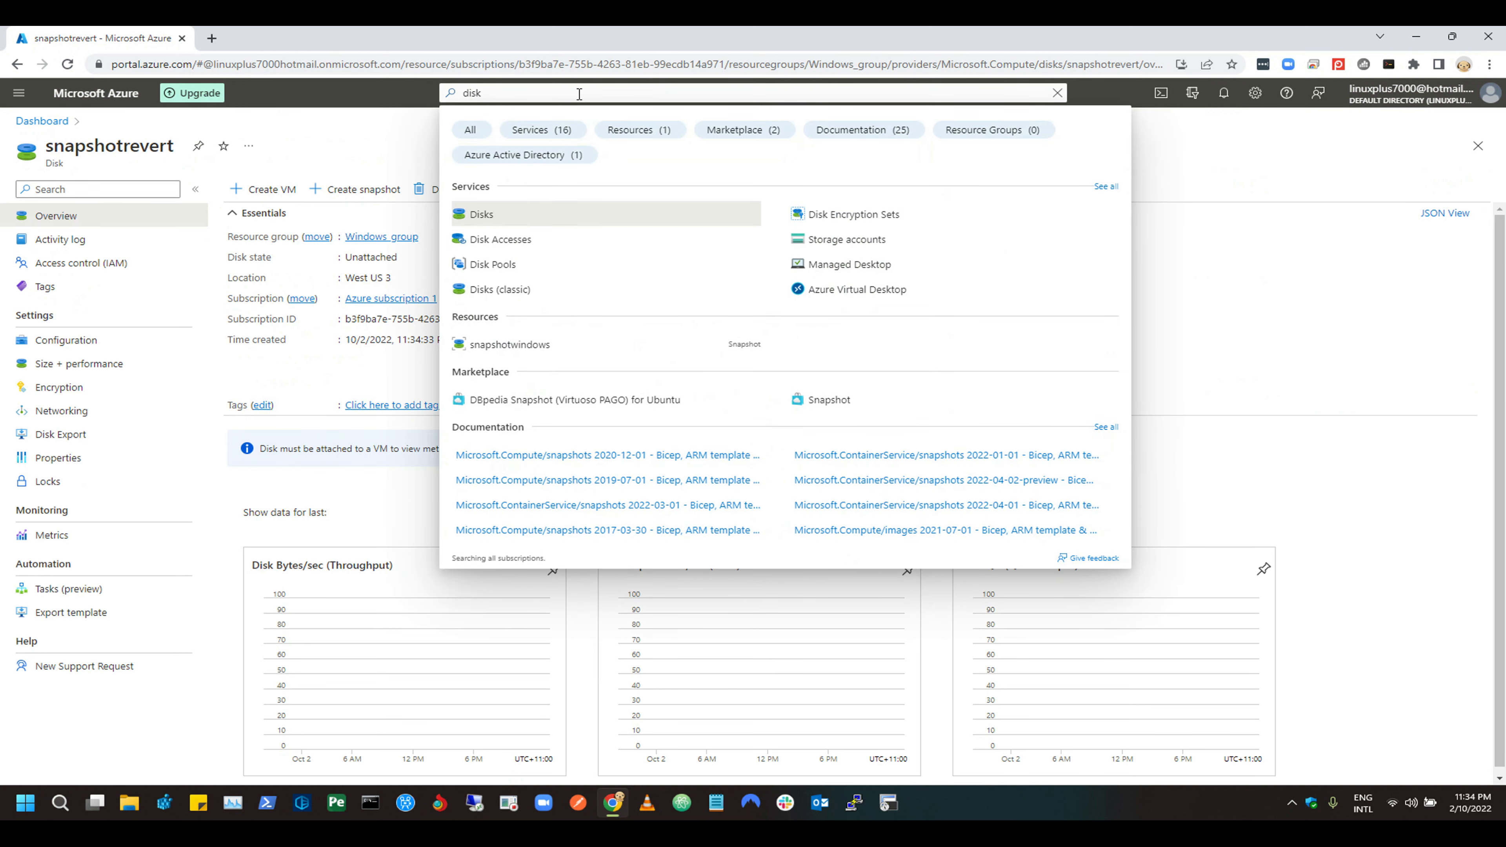
{"action": "left_click", "coordinate": [479, 215]}
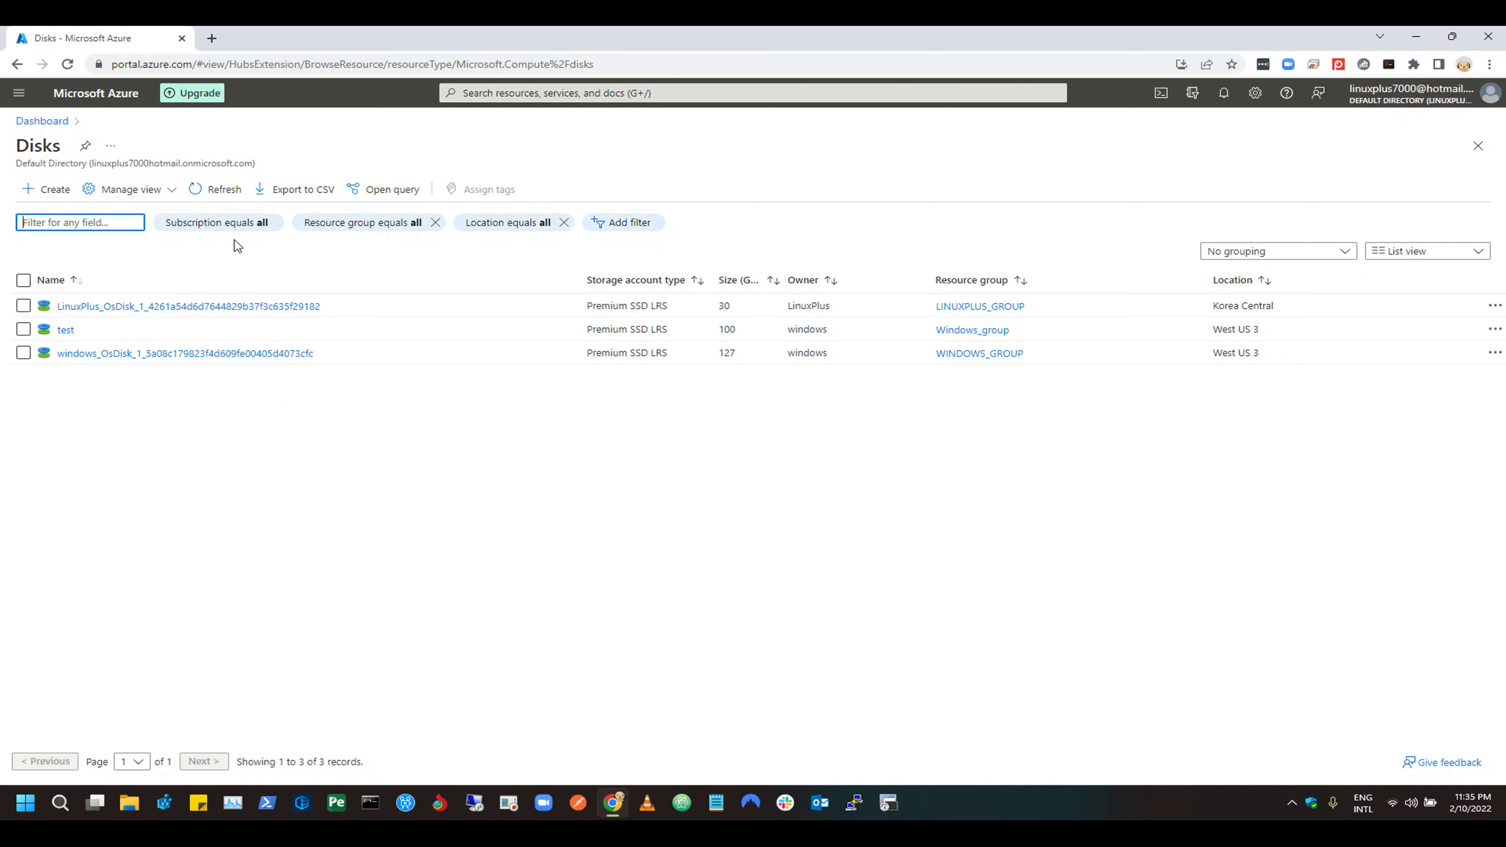
Inspect the overviews of the test data disk, the windows OS disk and the LinuxPlus OS disk.
{"action": "left_click", "coordinate": [64, 330]}
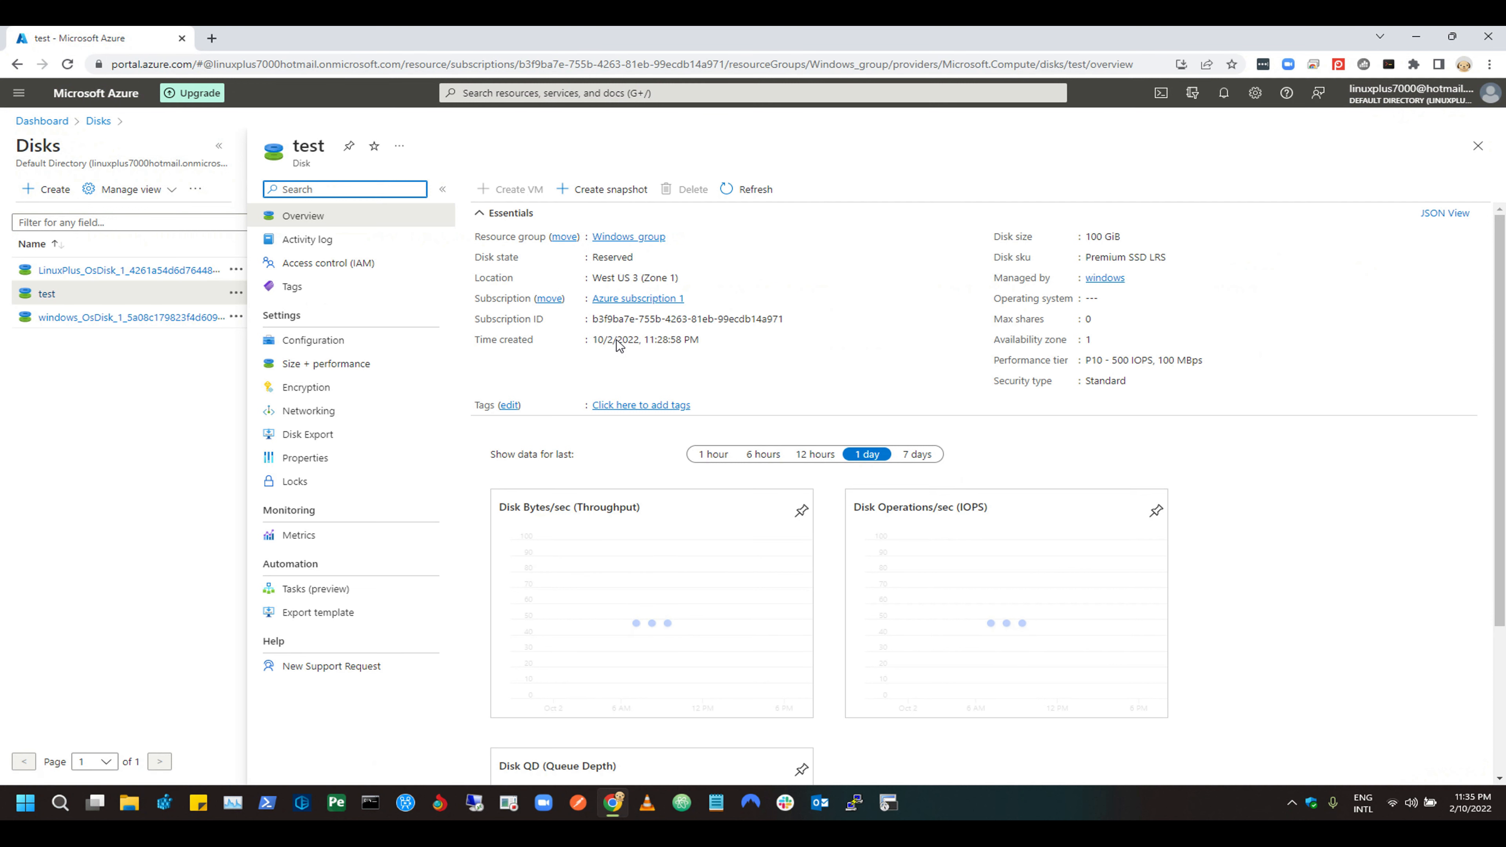
{"action": "left_click", "coordinate": [101, 318]}
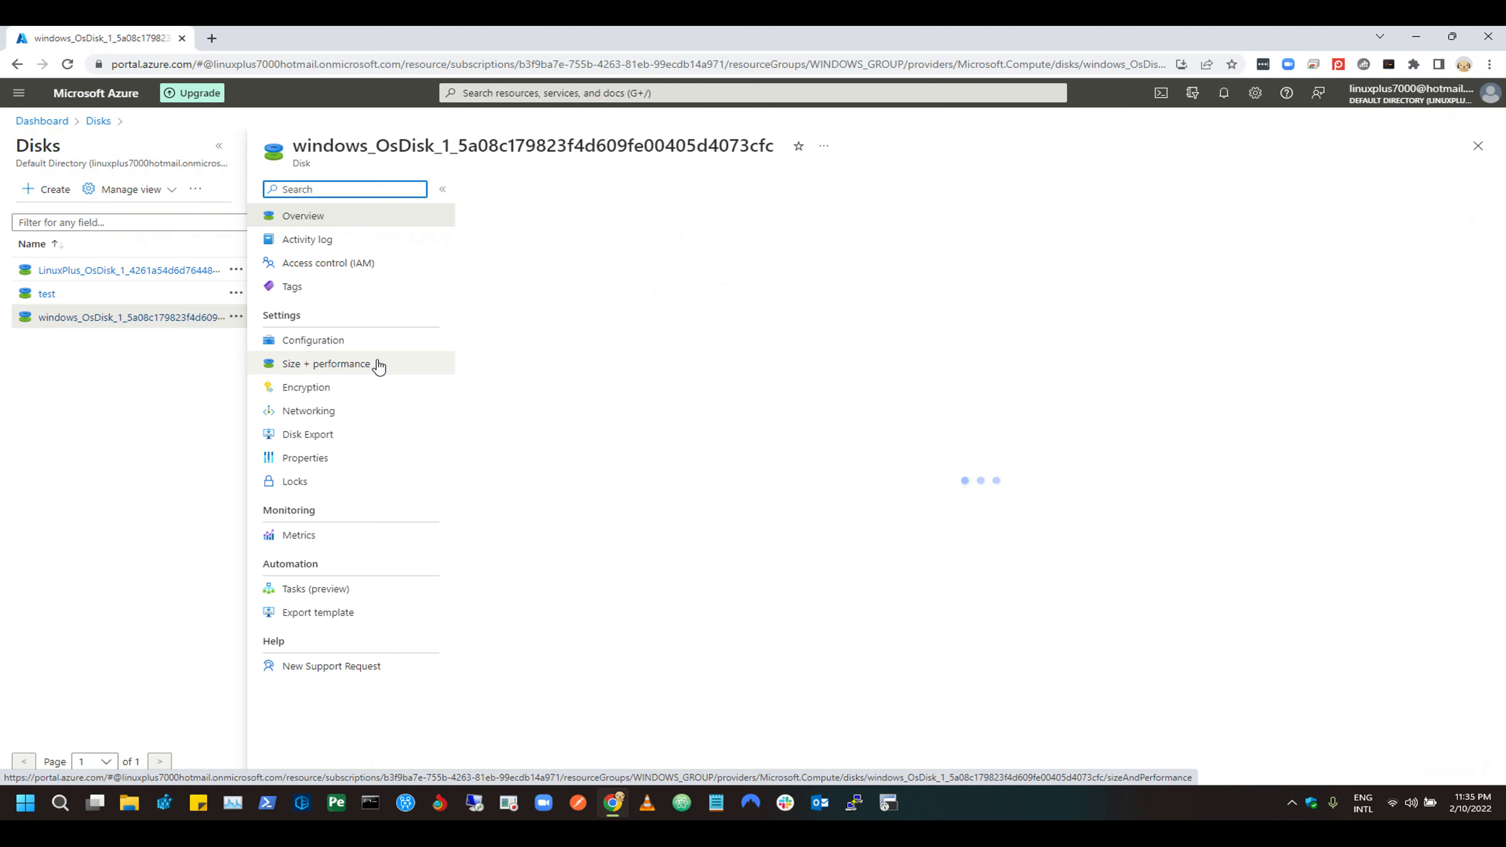
{"action": "left_click", "coordinate": [113, 270]}
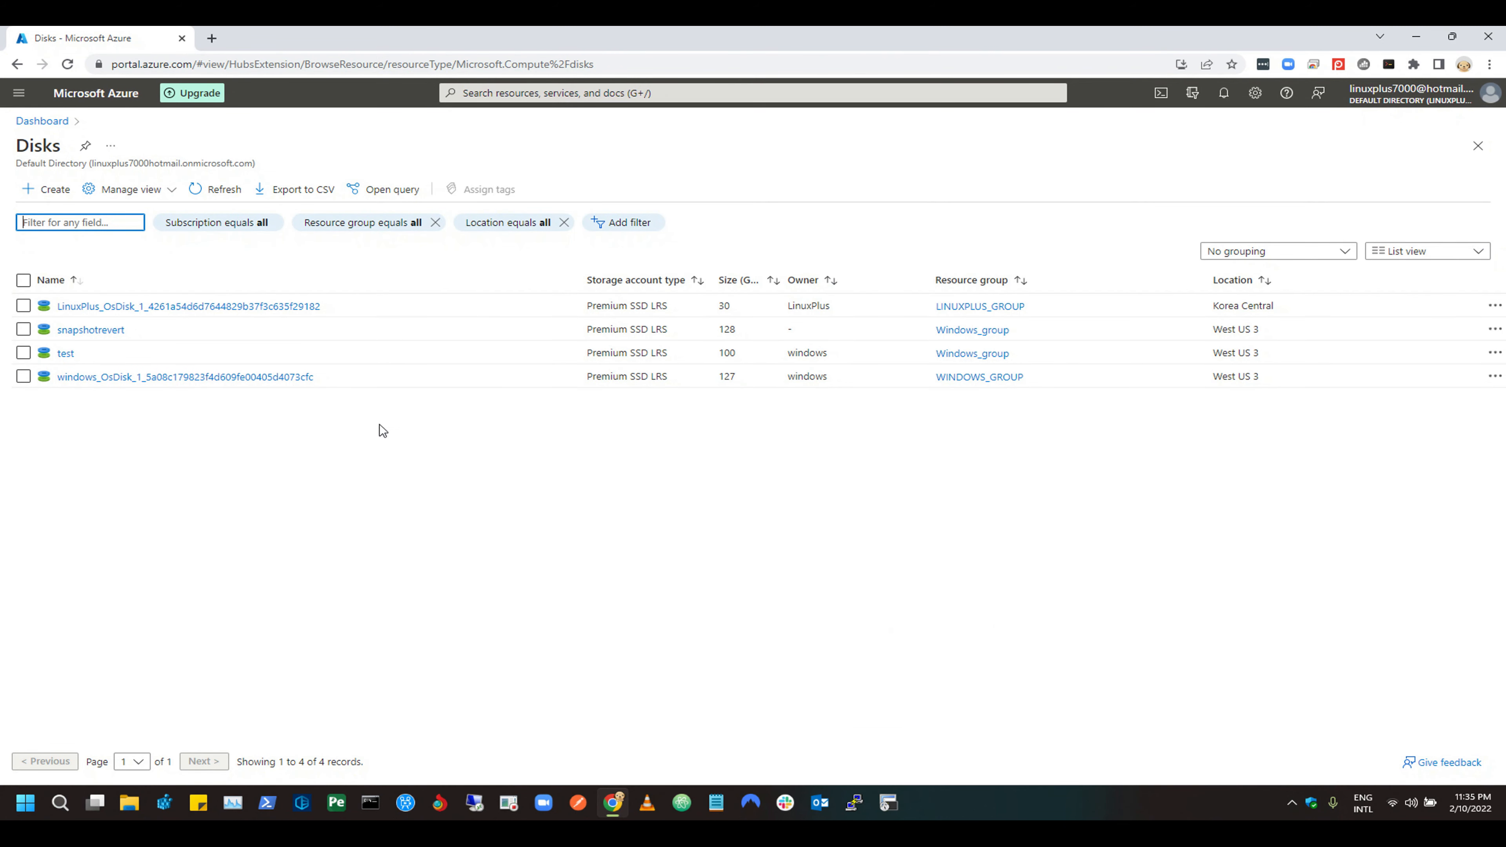
Reload the Disks page, dismiss the remaining credit notification and locate the snapshotrevert disk.
{"action": "left_click", "coordinate": [67, 64]}
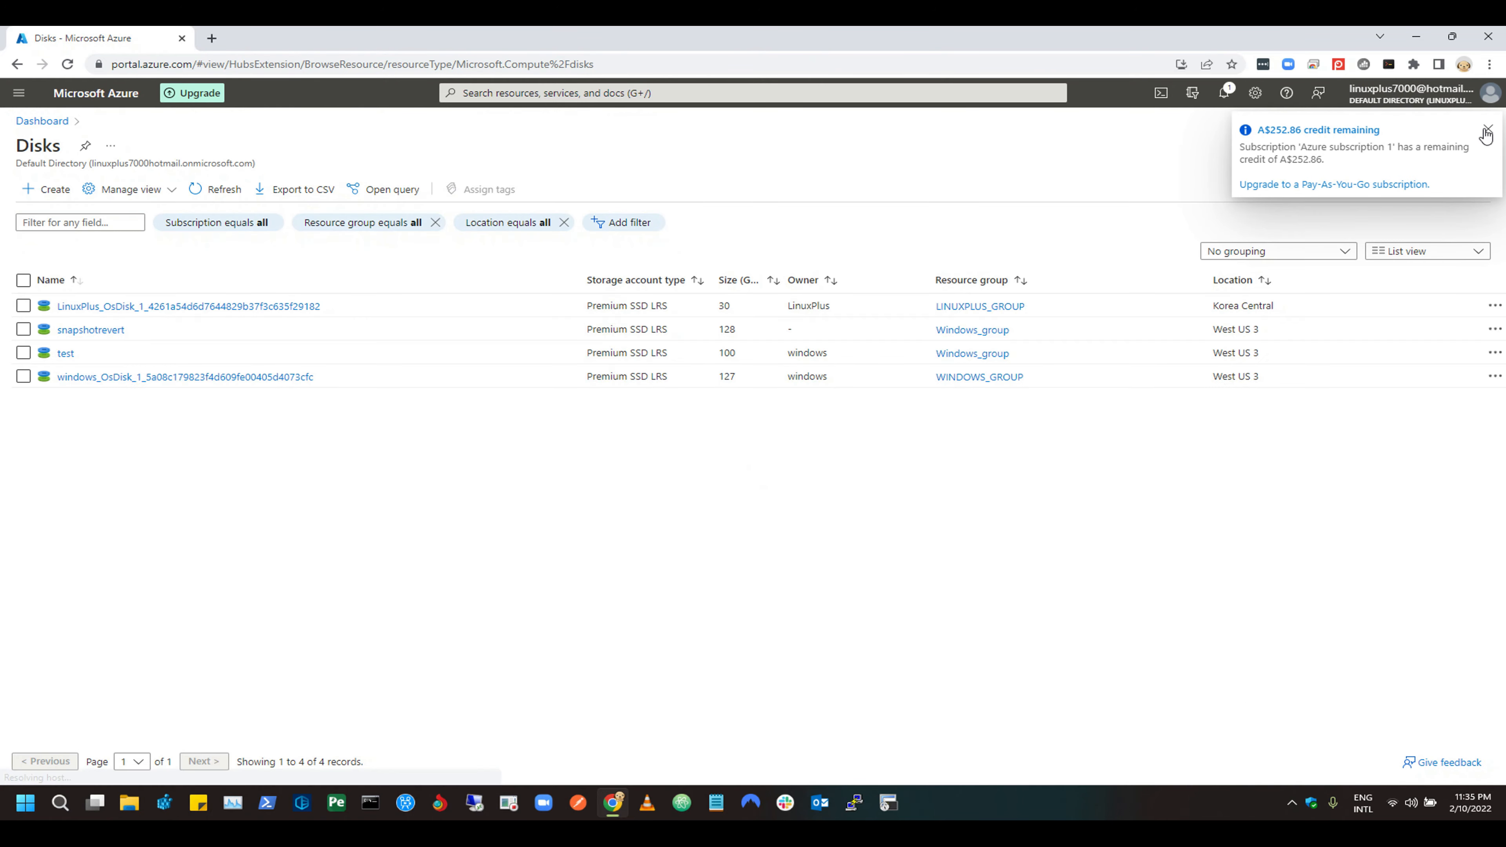
{"action": "left_click", "coordinate": [1489, 130]}
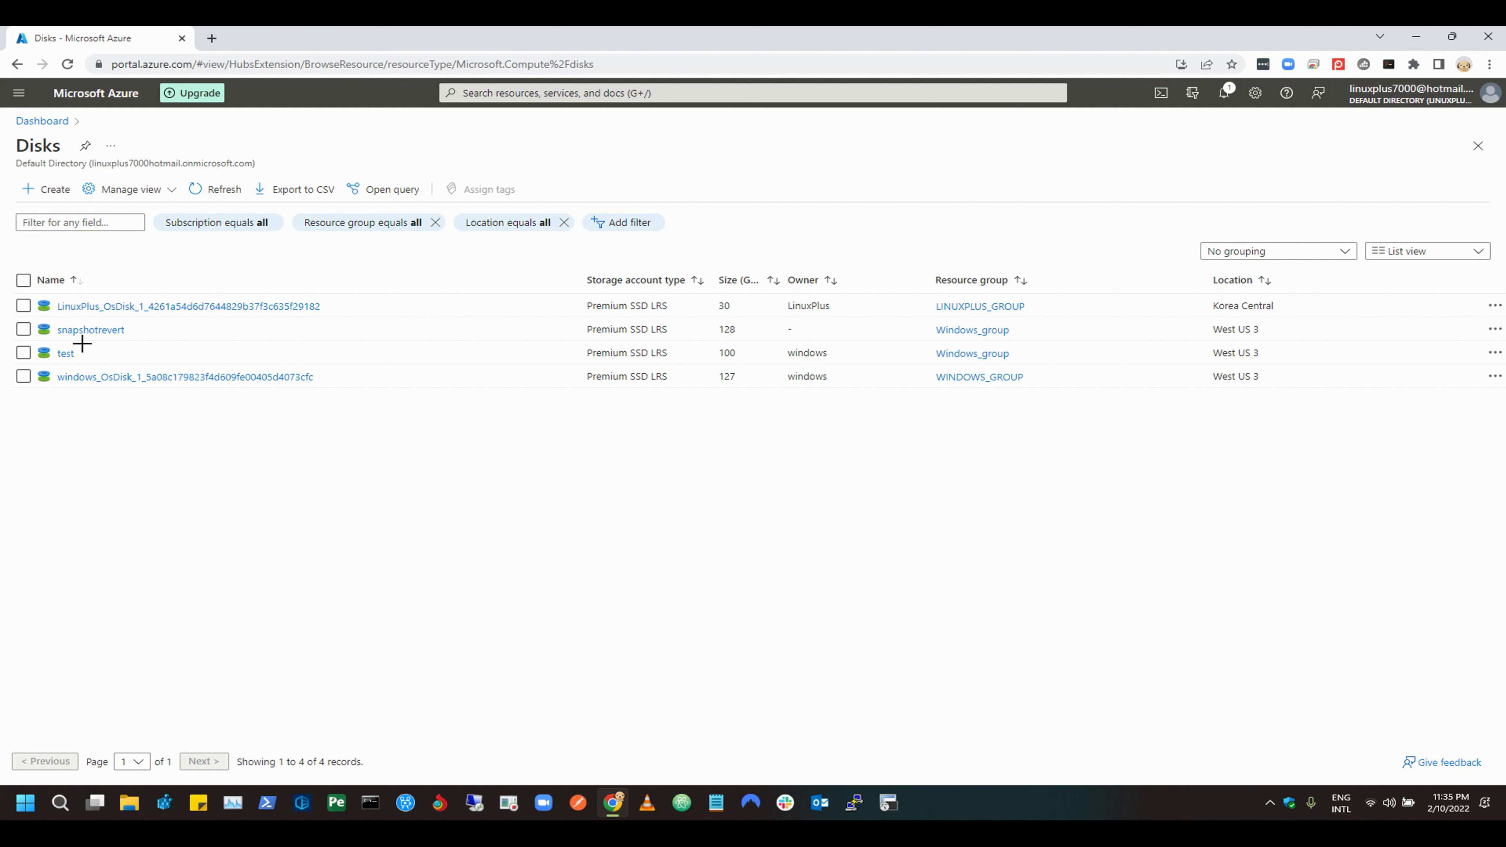
{"action": "left_click_drag", "start_coordinate": [14, 317], "coordinate": [206, 343]}
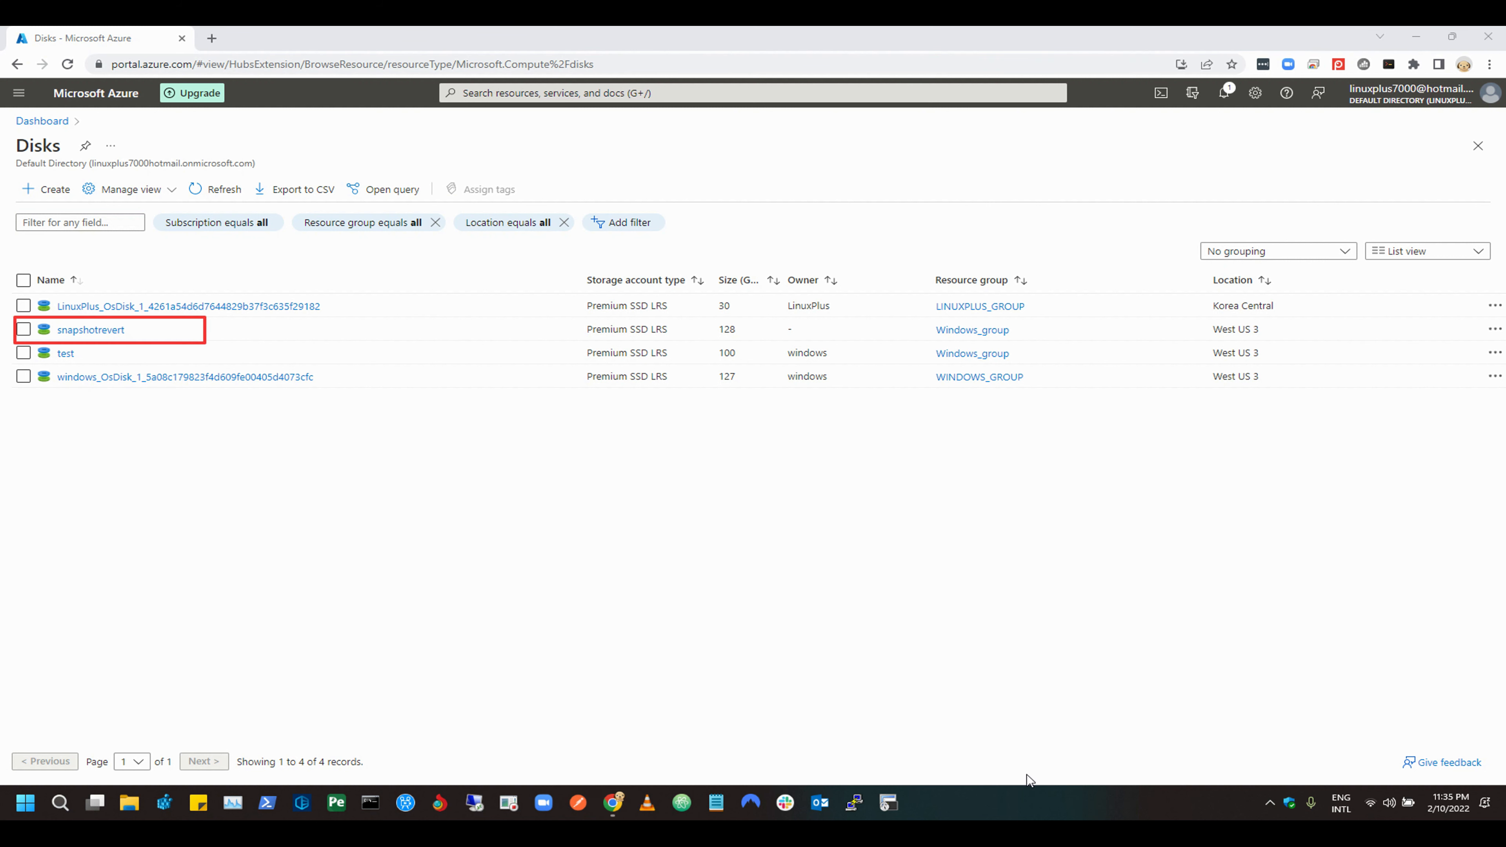
{"action": "key", "text": "Escape"}
Open the snapshotrevert disk and start creating a virtual machine from it.
{"action": "left_click", "coordinate": [98, 330]}
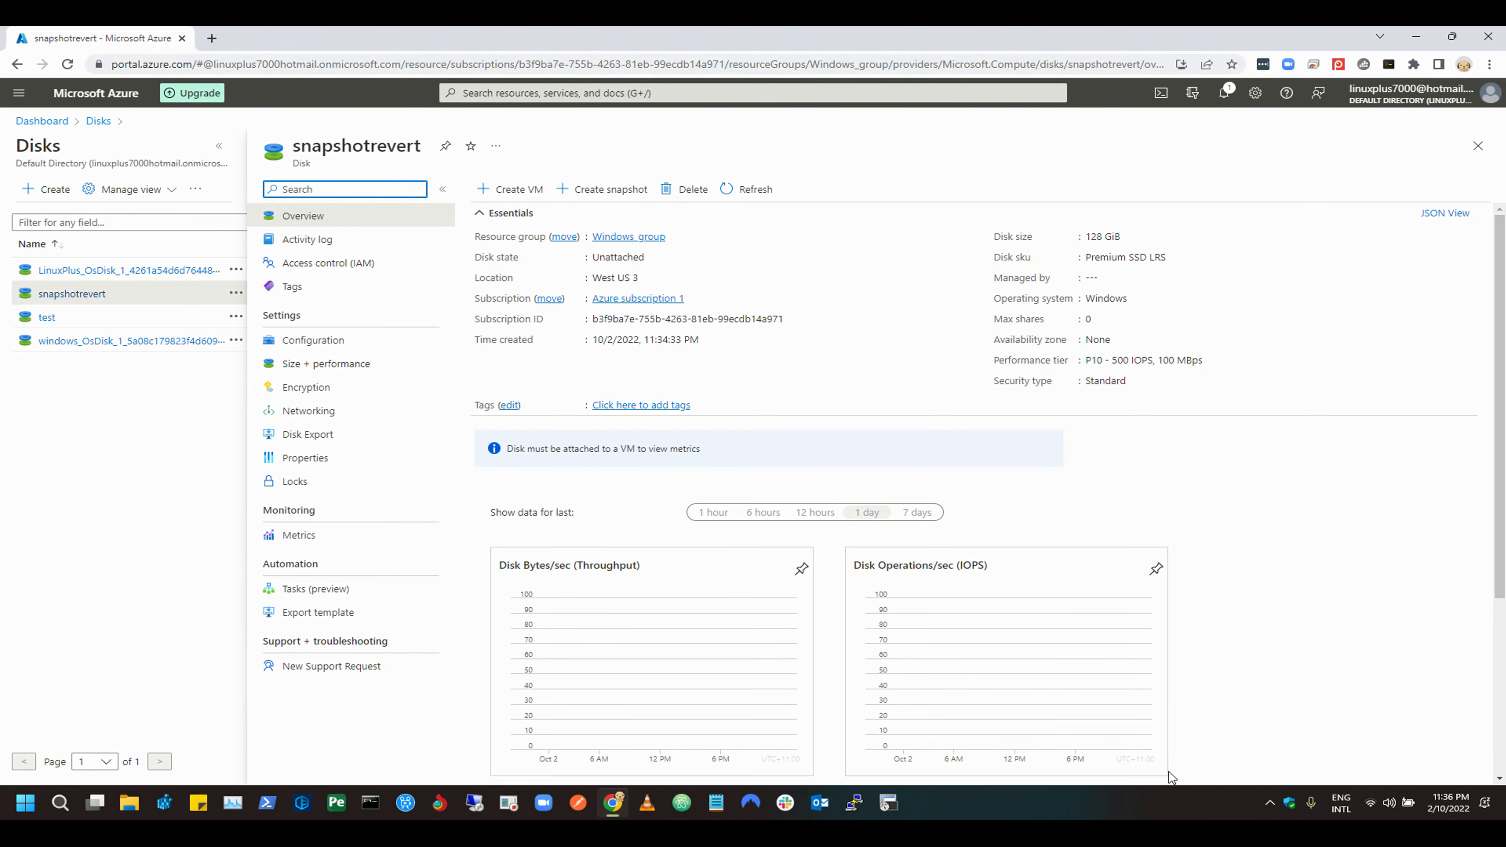
{"action": "left_click_drag", "start_coordinate": [462, 177], "coordinate": [558, 203]}
{"action": "mouse_move", "coordinate": [8, 284]}
{"action": "left_mouse_down"}
{"action": "mouse_move", "coordinate": [28, 301]}
{"action": "mouse_move", "coordinate": [175, 302]}
{"action": "left_mouse_up"}
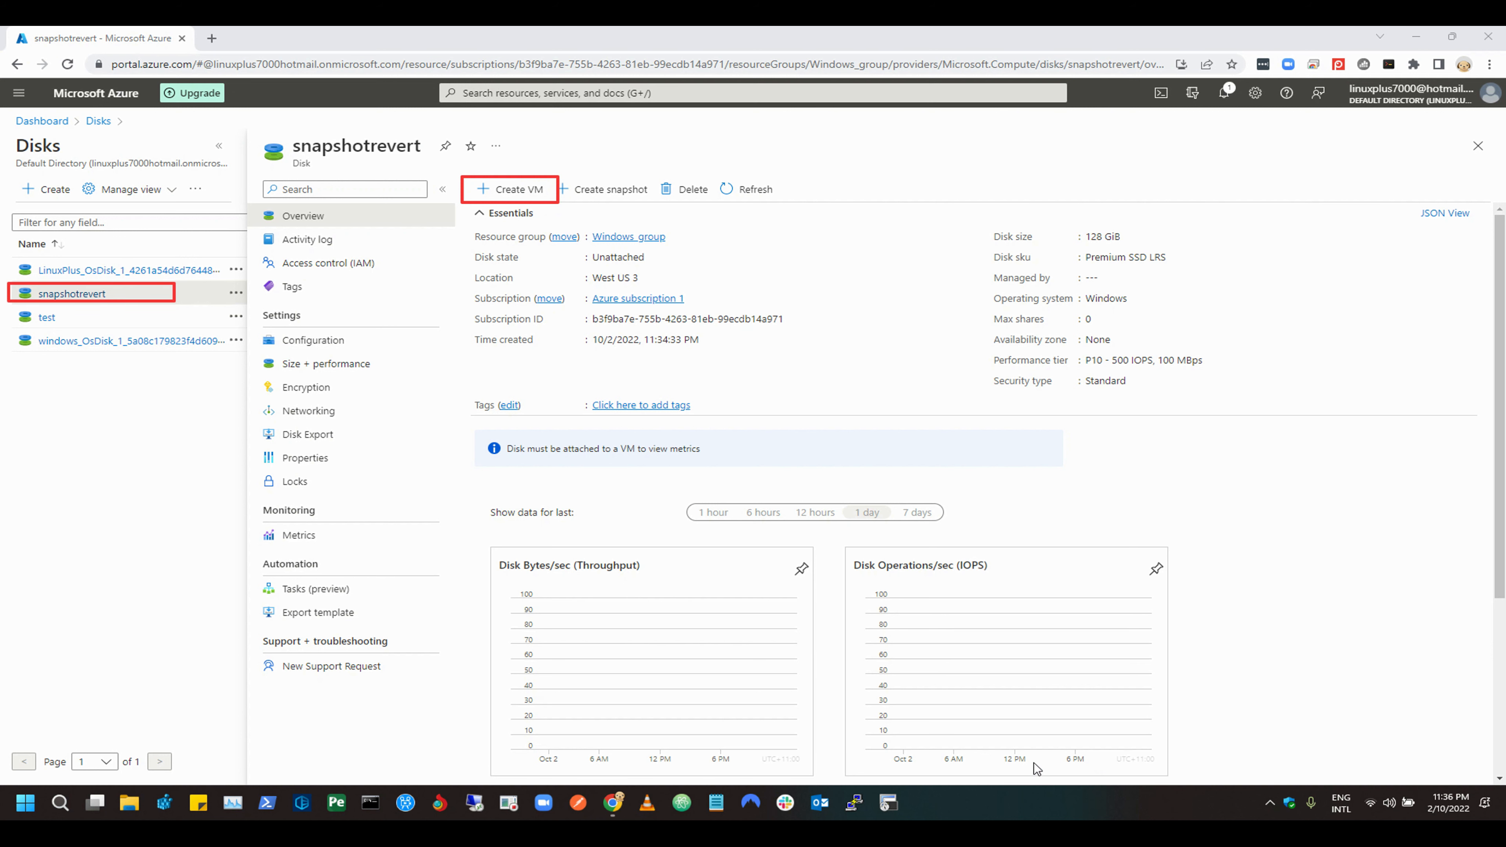
{"action": "left_click", "coordinate": [508, 191]}
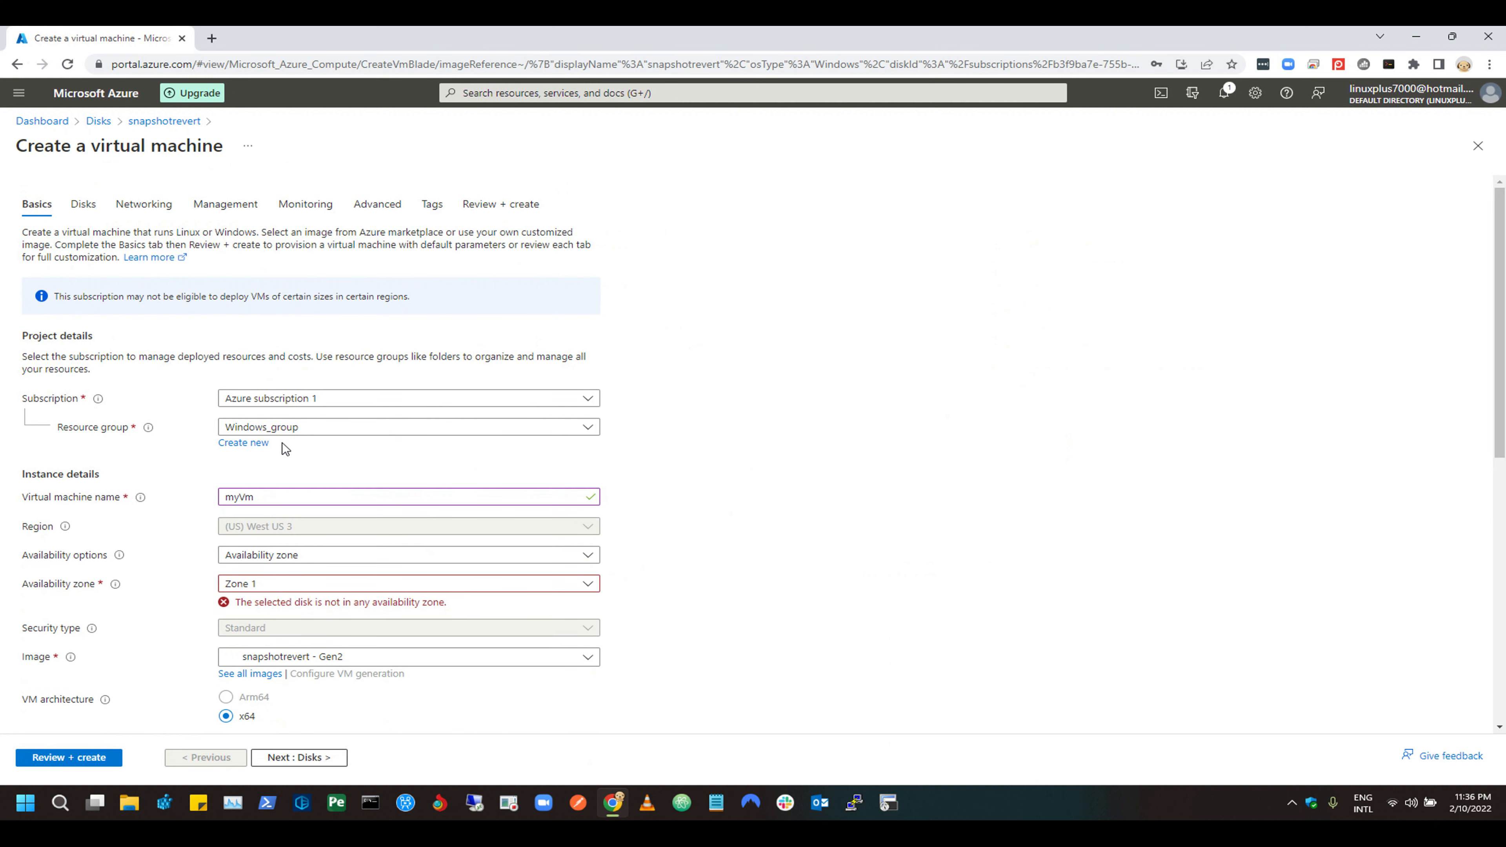
Replace the default virtual machine name with snapshotrevert.
{"action": "left_click", "coordinate": [267, 499]}
{"action": "key", "text": "BackSpace"}
{"action": "key", "text": "BackSpace"}
{"action": "key", "text": "BackSpace"}
{"action": "key", "text": "BackSpace"}
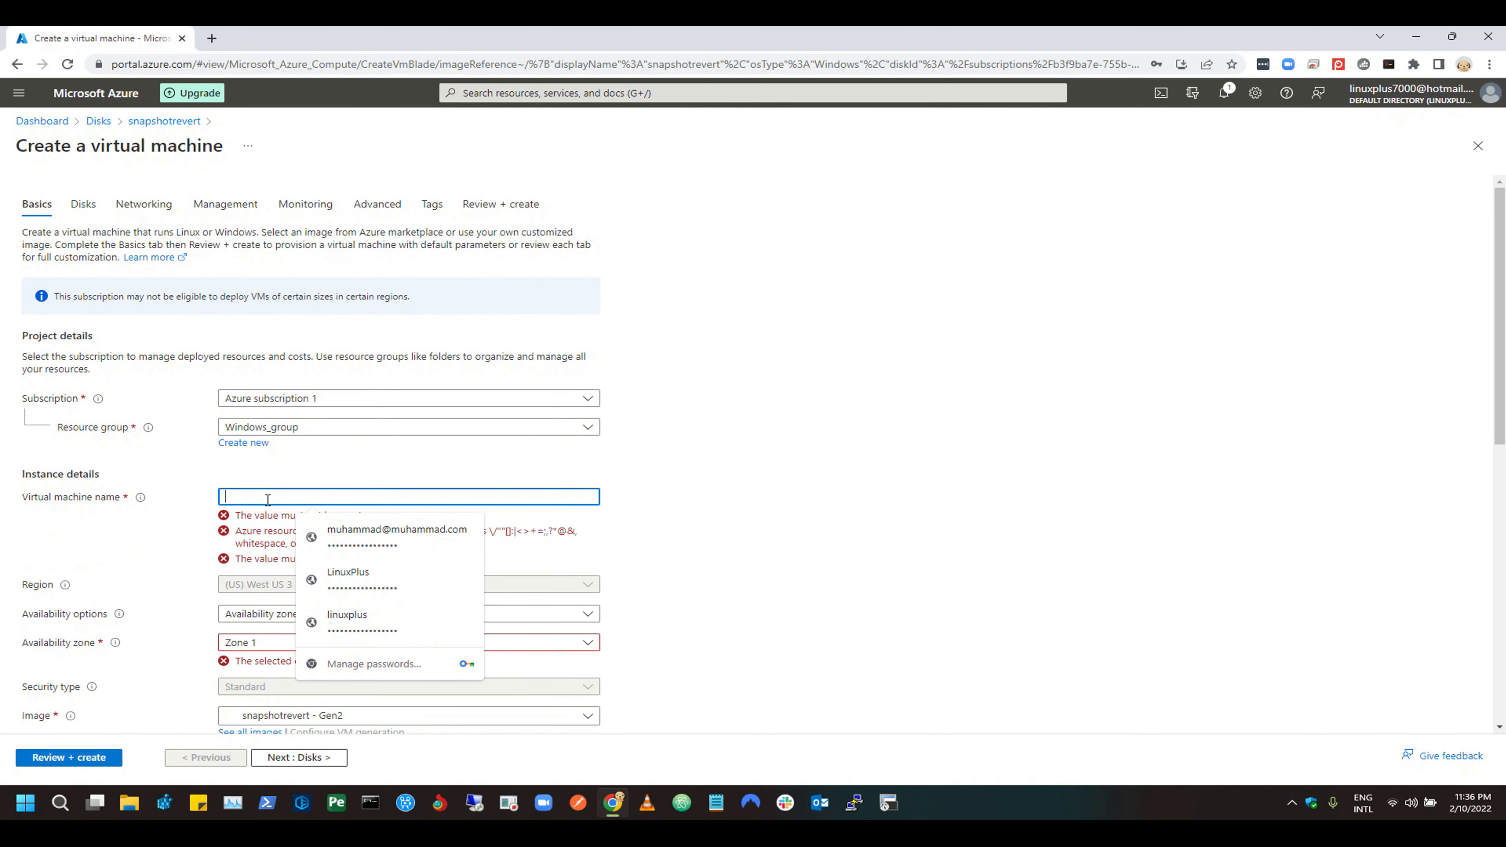
{"action": "type", "text": "snapshotrevert"}
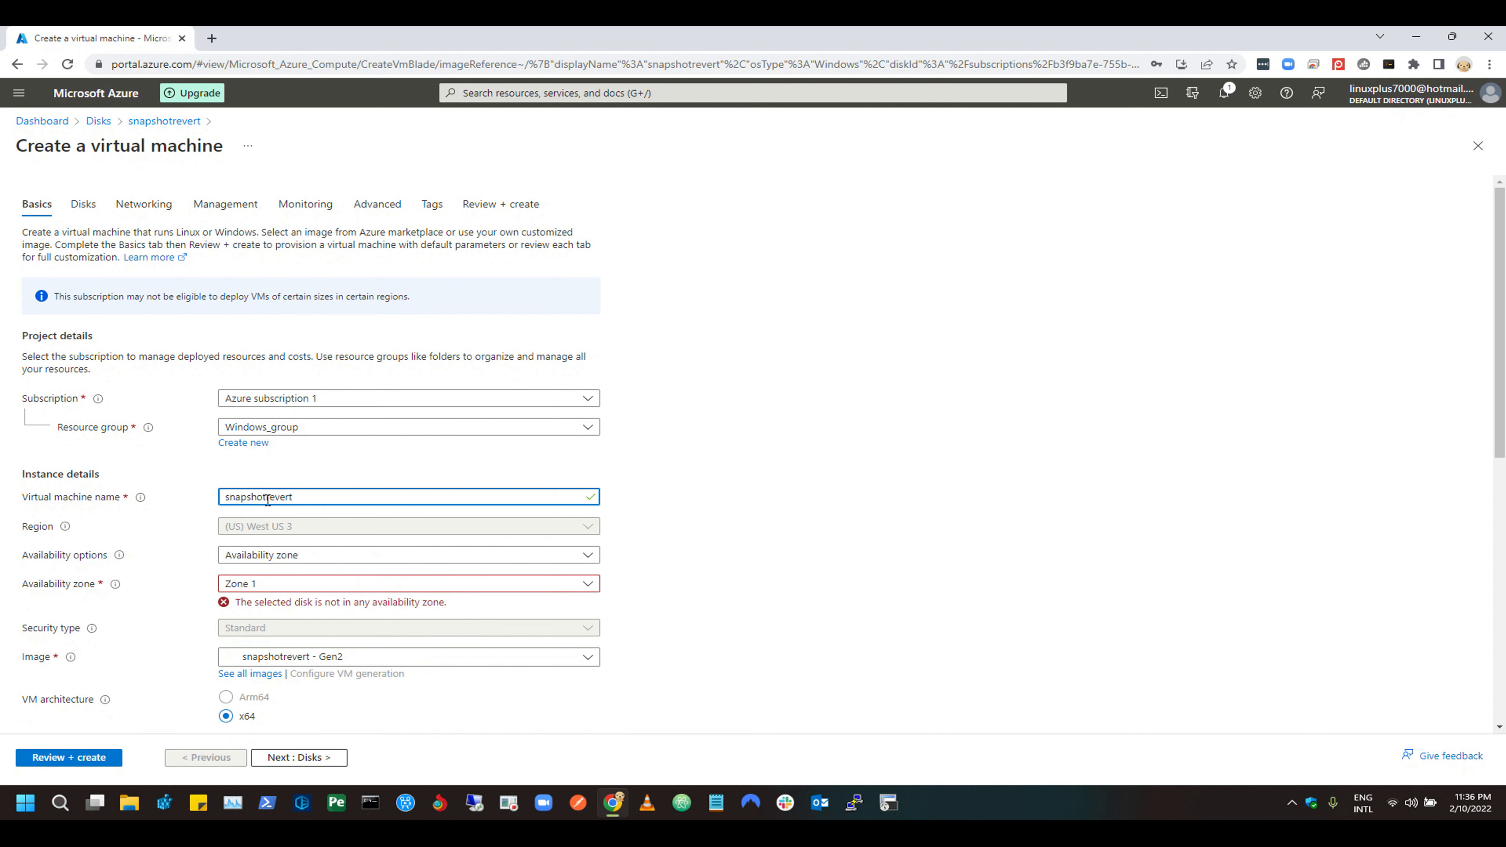
Try Zone 2 as the availability zone, and set the availability options to "No infrastructure redundancy required" instead.
{"action": "left_click", "coordinate": [247, 583]}
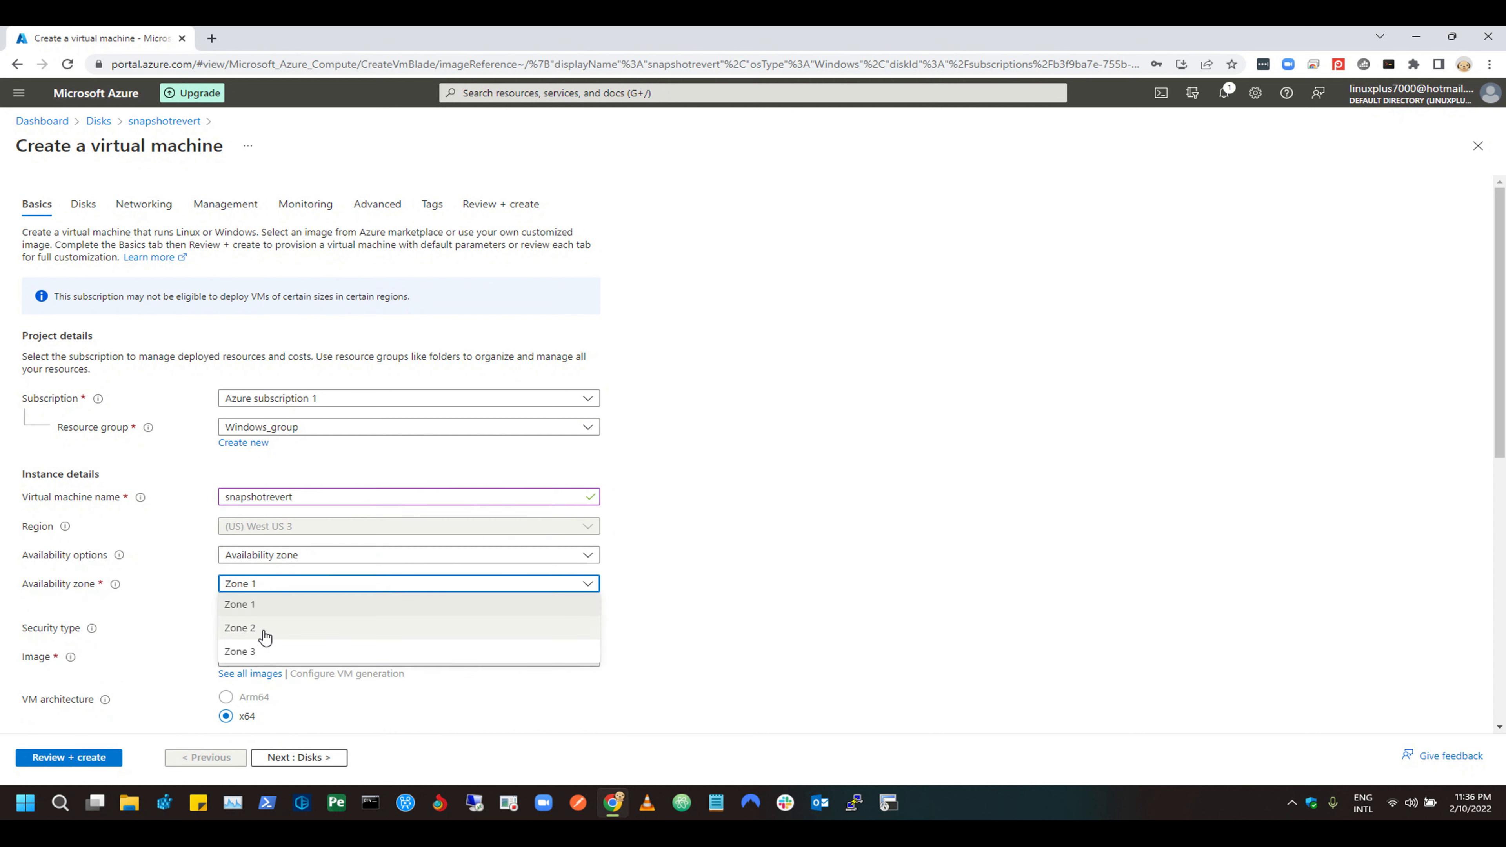
{"action": "left_click", "coordinate": [263, 633]}
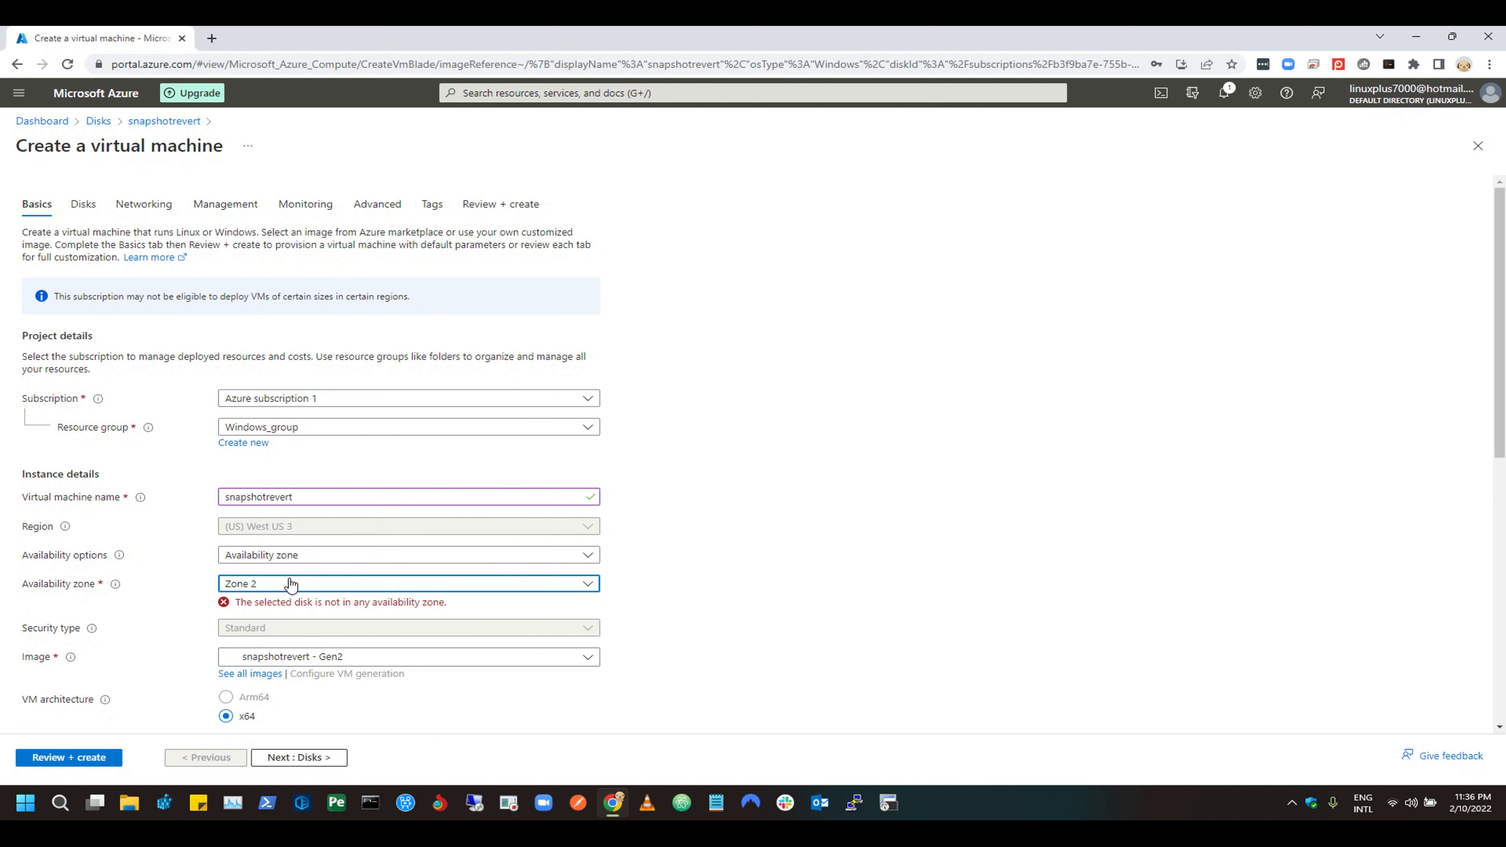
{"action": "left_click", "coordinate": [287, 560]}
{"action": "left_click", "coordinate": [282, 572]}
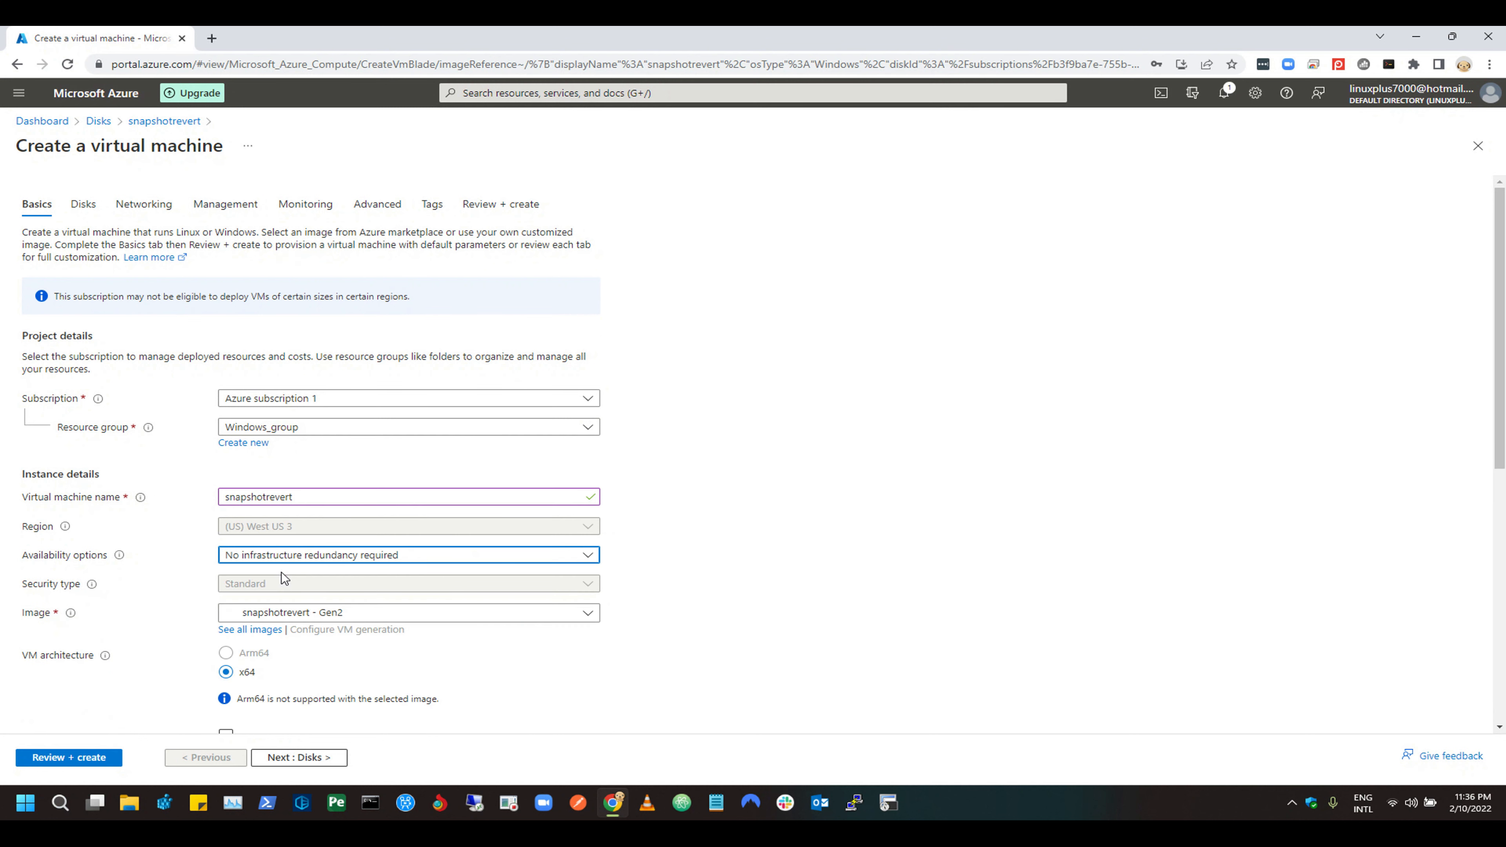
{"action": "left_click", "coordinate": [795, 603]}
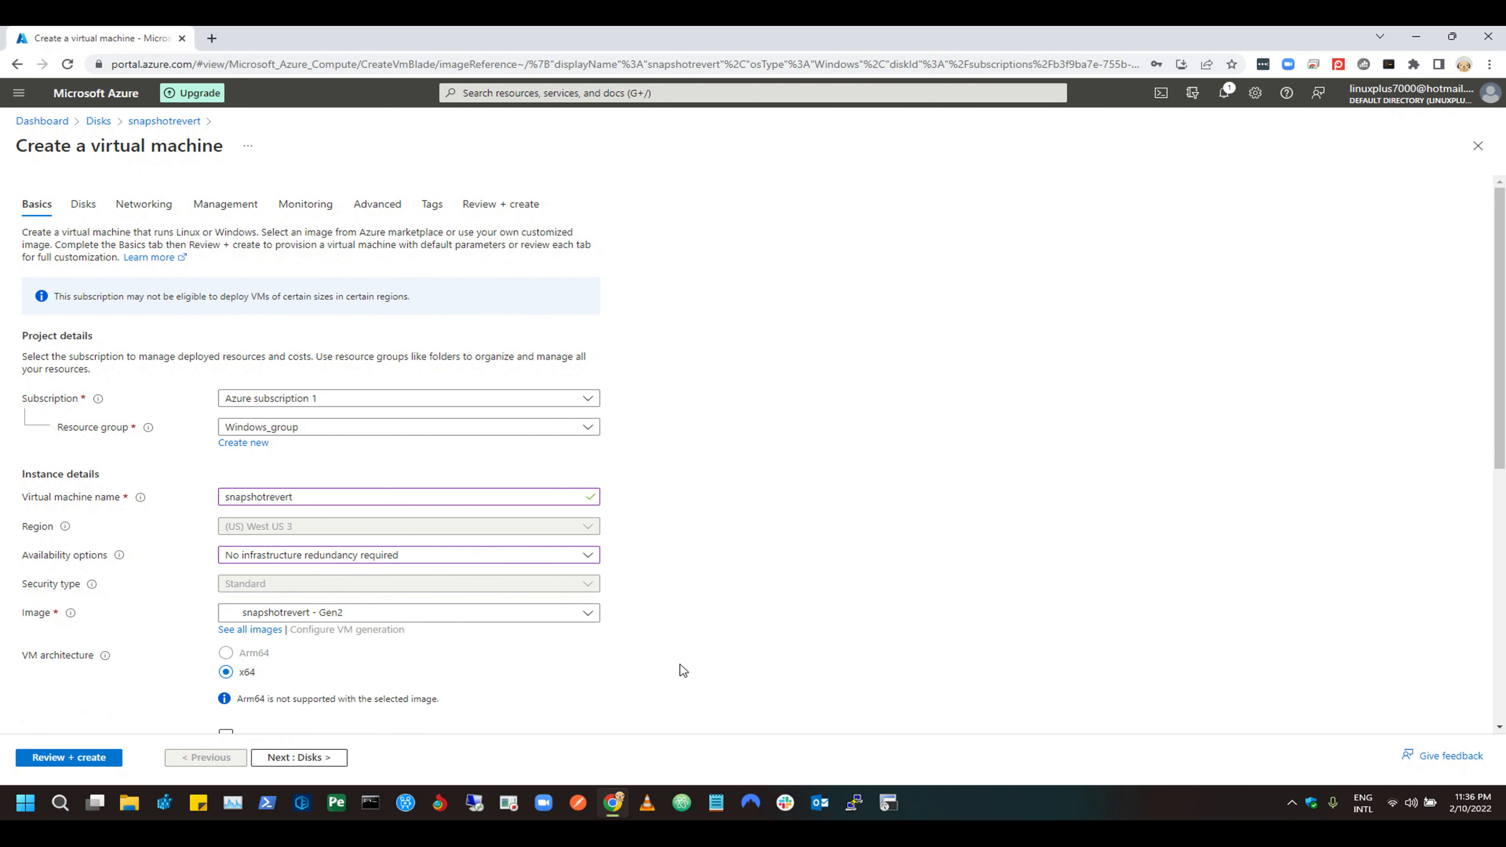
Keep snapshotrevert - Gen2 as the image and set the machine size to Standard_B2s with 2 vcpus and 4 GiB memory.
{"action": "scroll", "coordinate": [677, 659], "scroll_direction": "down", "scroll_amount": 1}
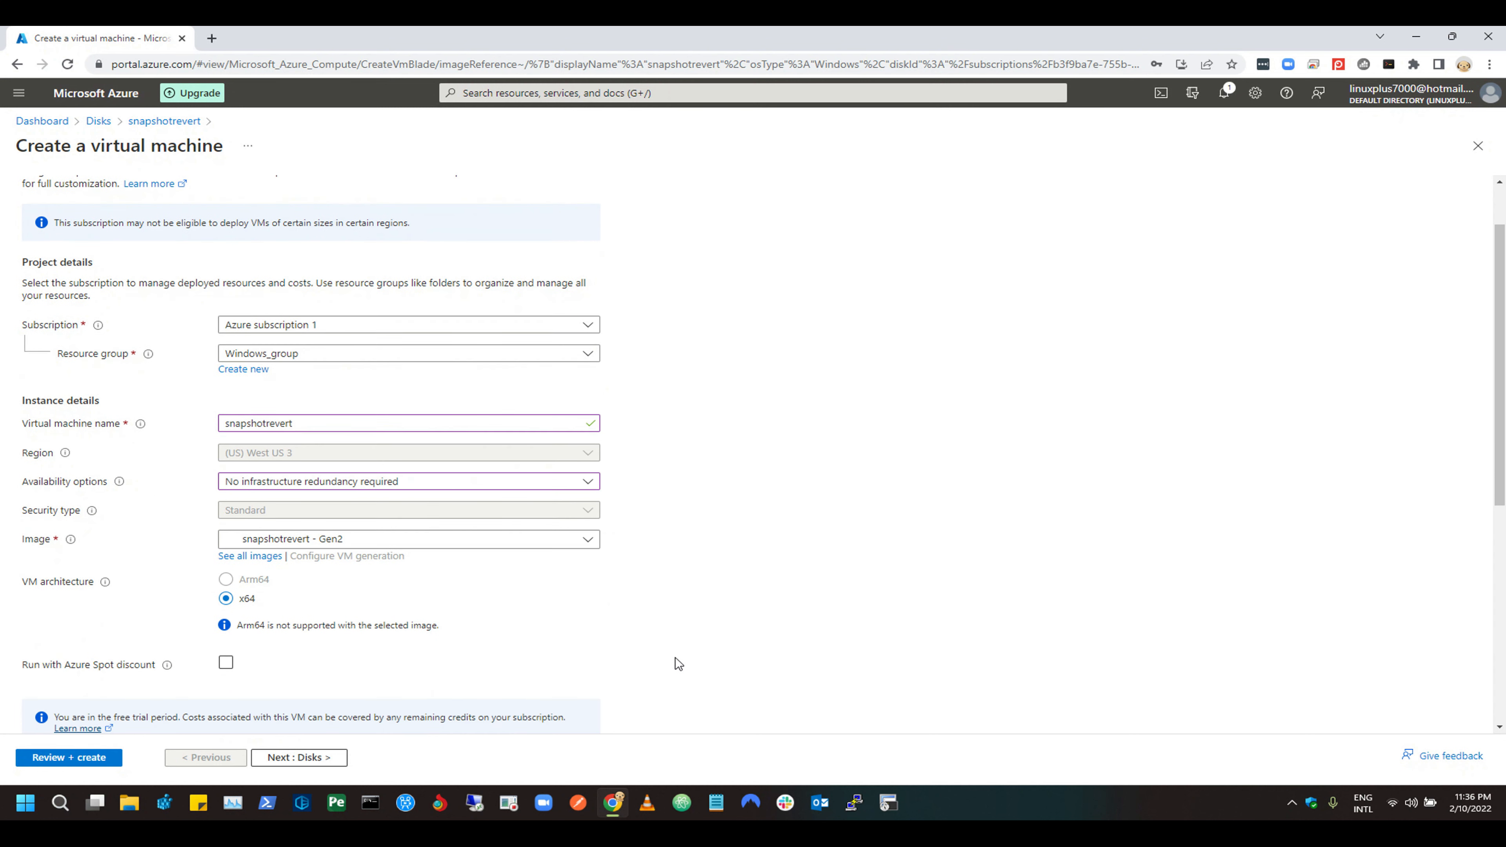
{"action": "left_click", "coordinate": [355, 541]}
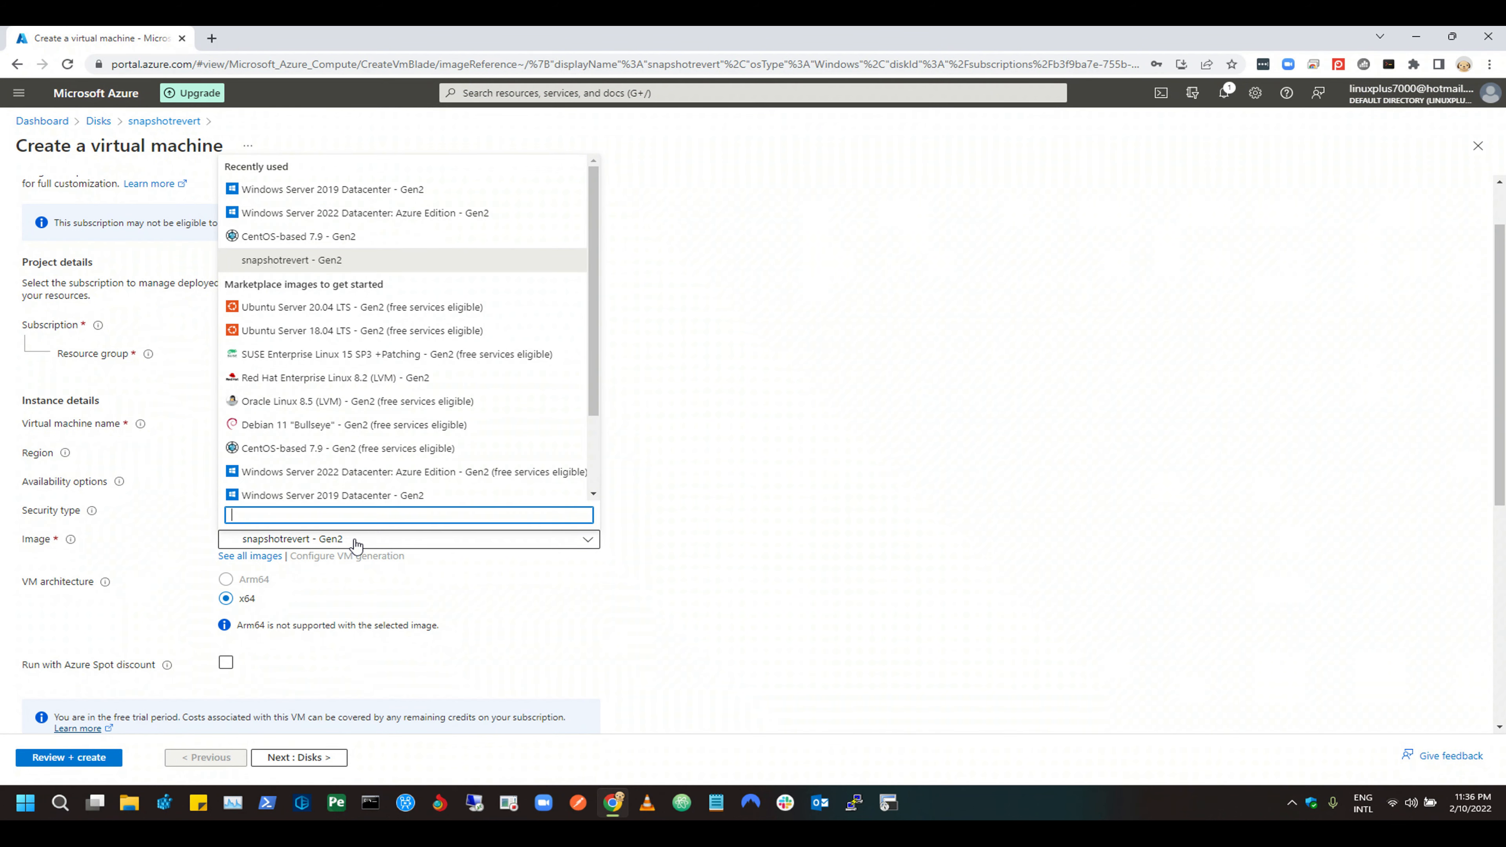
{"action": "left_click", "coordinate": [1183, 543]}
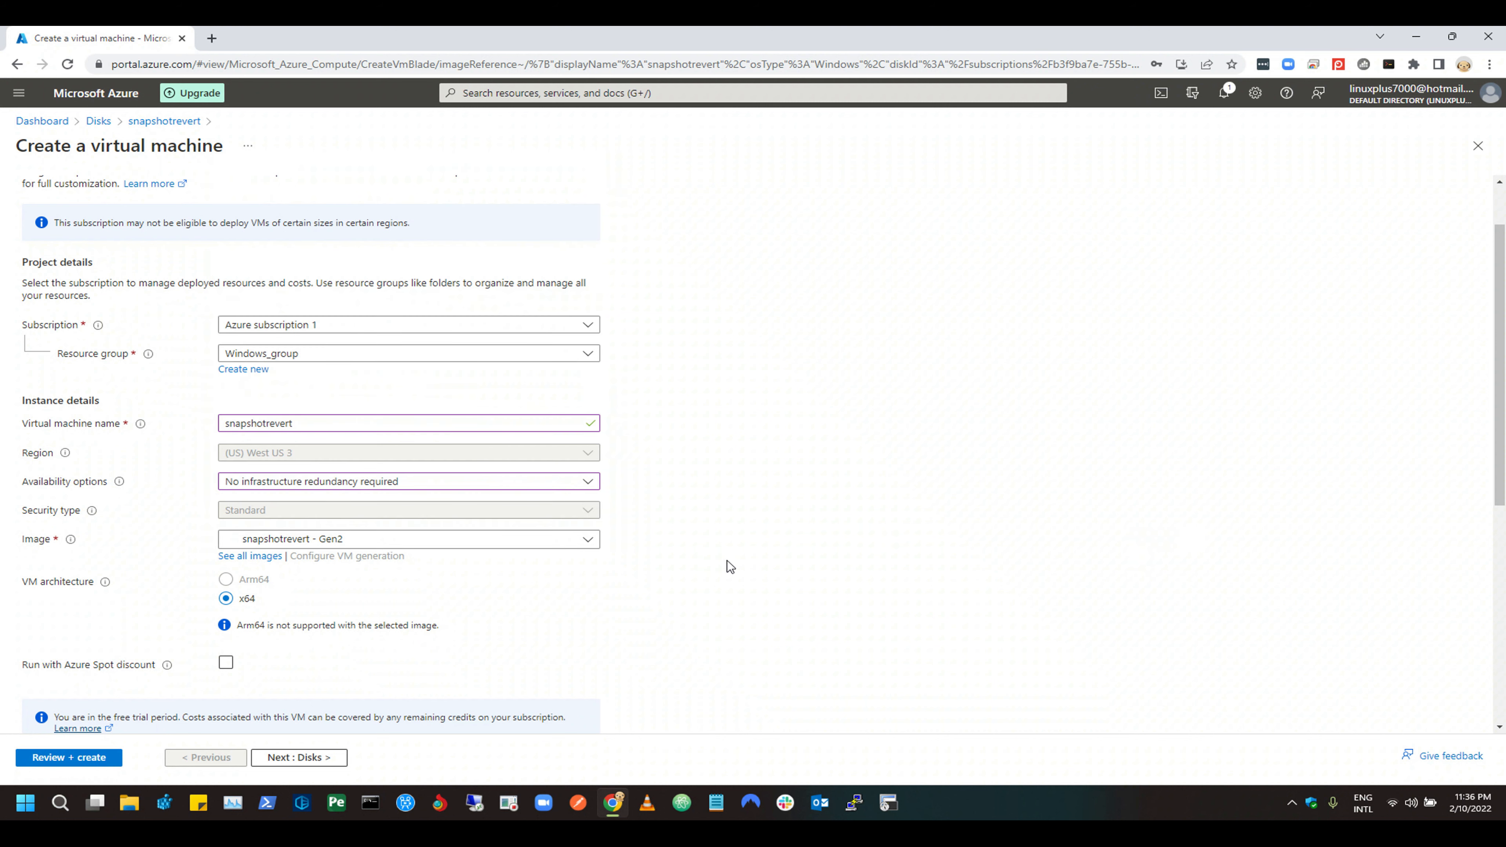
{"action": "scroll", "coordinate": [727, 560], "scroll_direction": "down", "scroll_amount": 3}
{"action": "scroll", "coordinate": [414, 439], "scroll_direction": "down", "scroll_amount": 2}
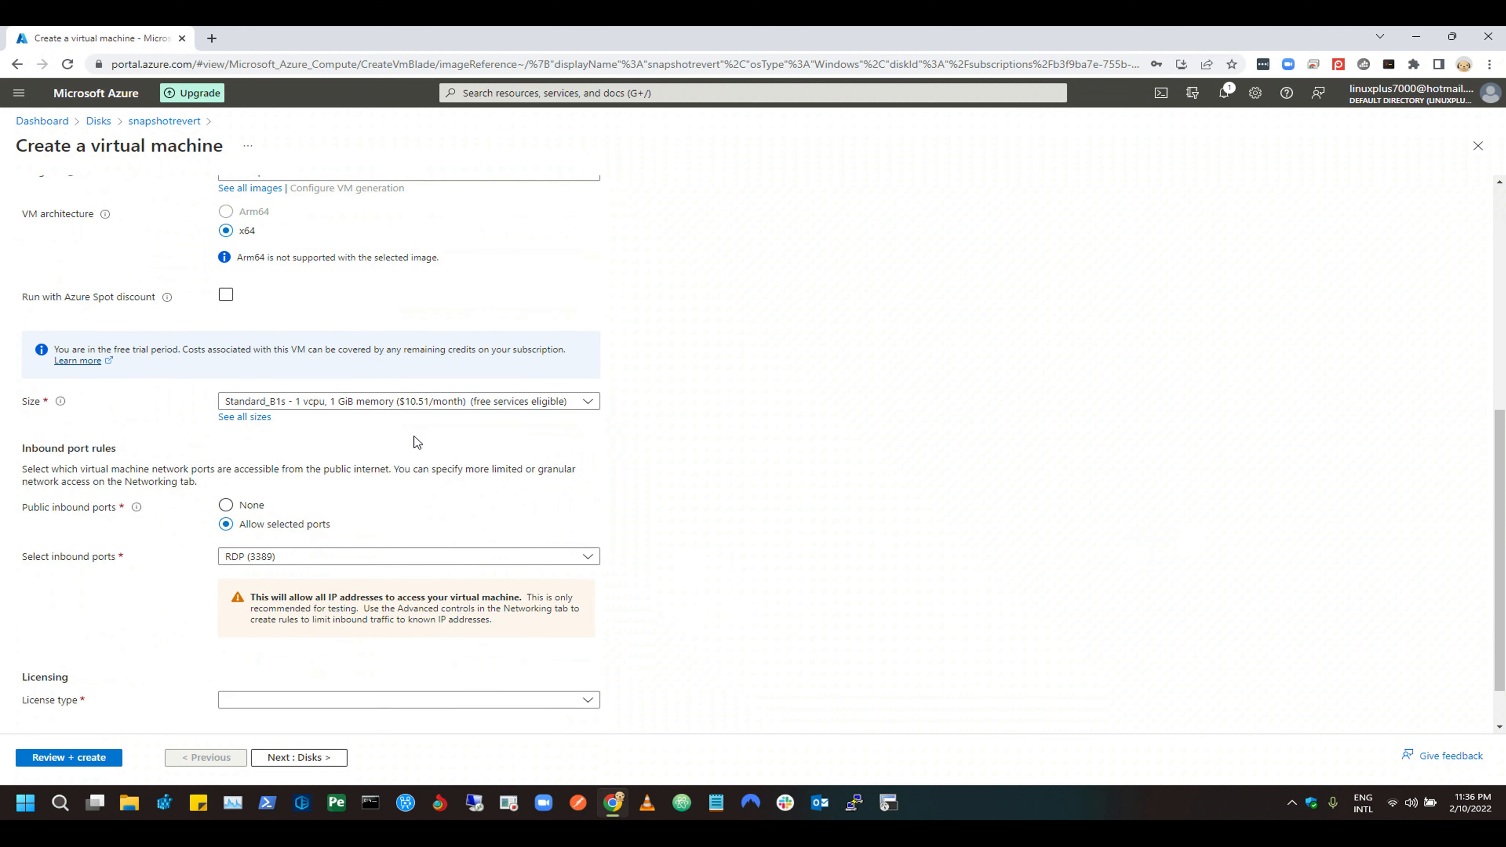
{"action": "left_click", "coordinate": [408, 401]}
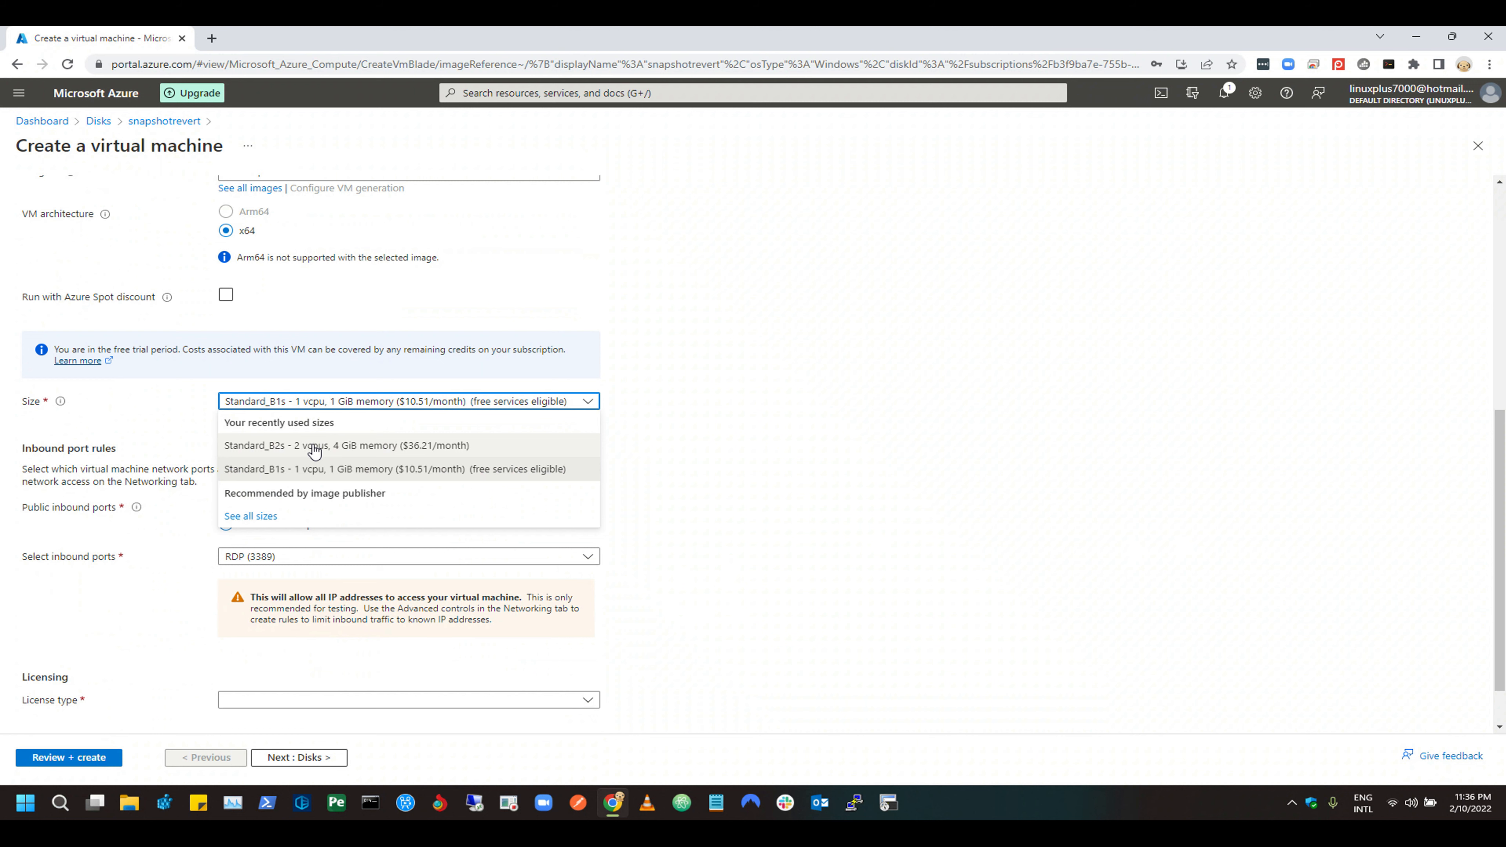
{"action": "left_click", "coordinate": [396, 446]}
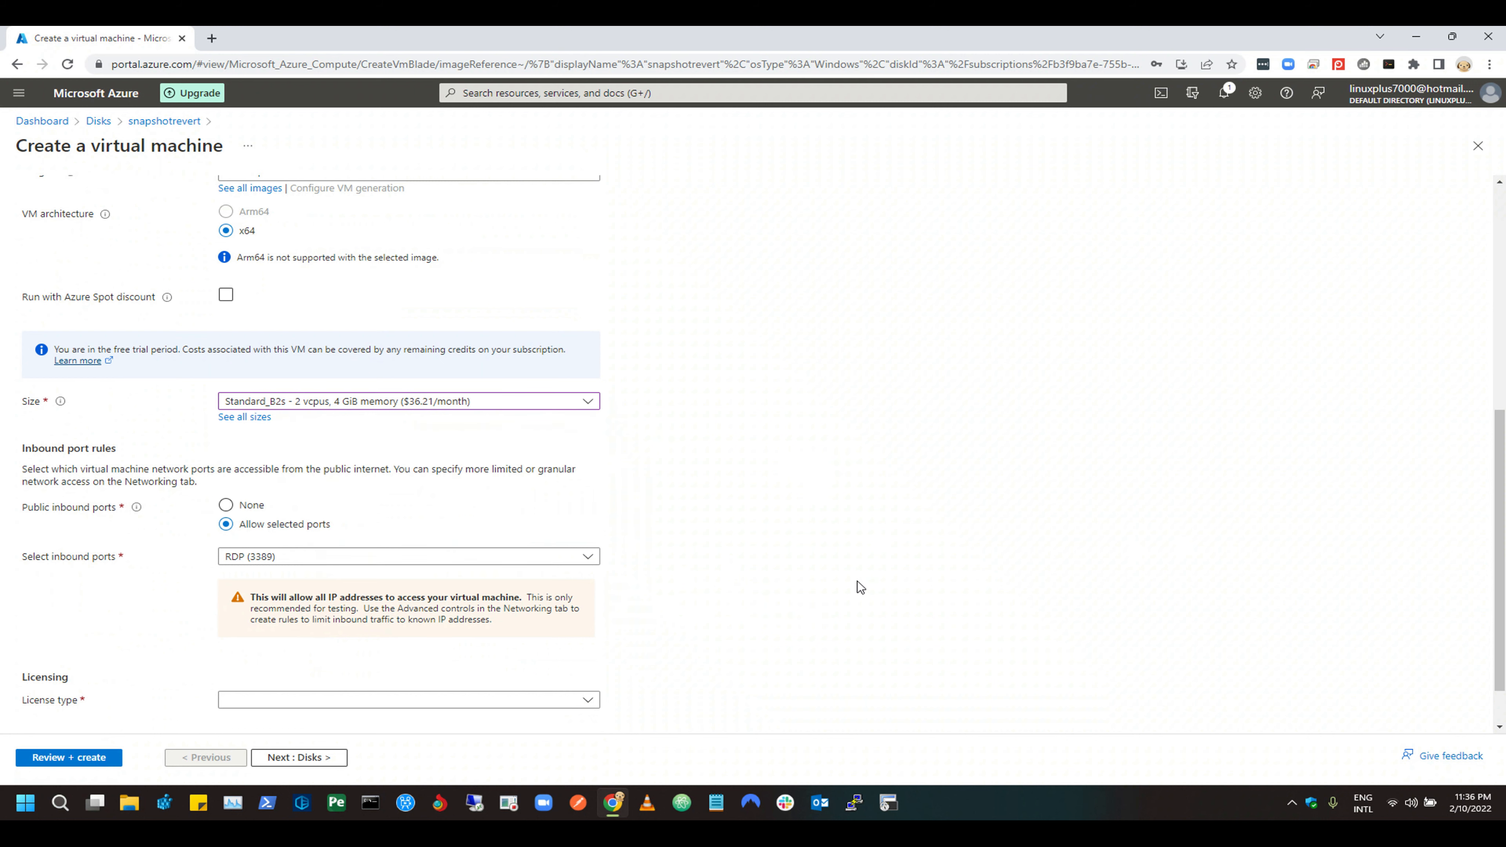
Set the license type to Windows server, opt to use an existing Windows Server license and confirm the license eligibility.
{"action": "scroll", "coordinate": [857, 581], "scroll_direction": "down", "scroll_amount": 1}
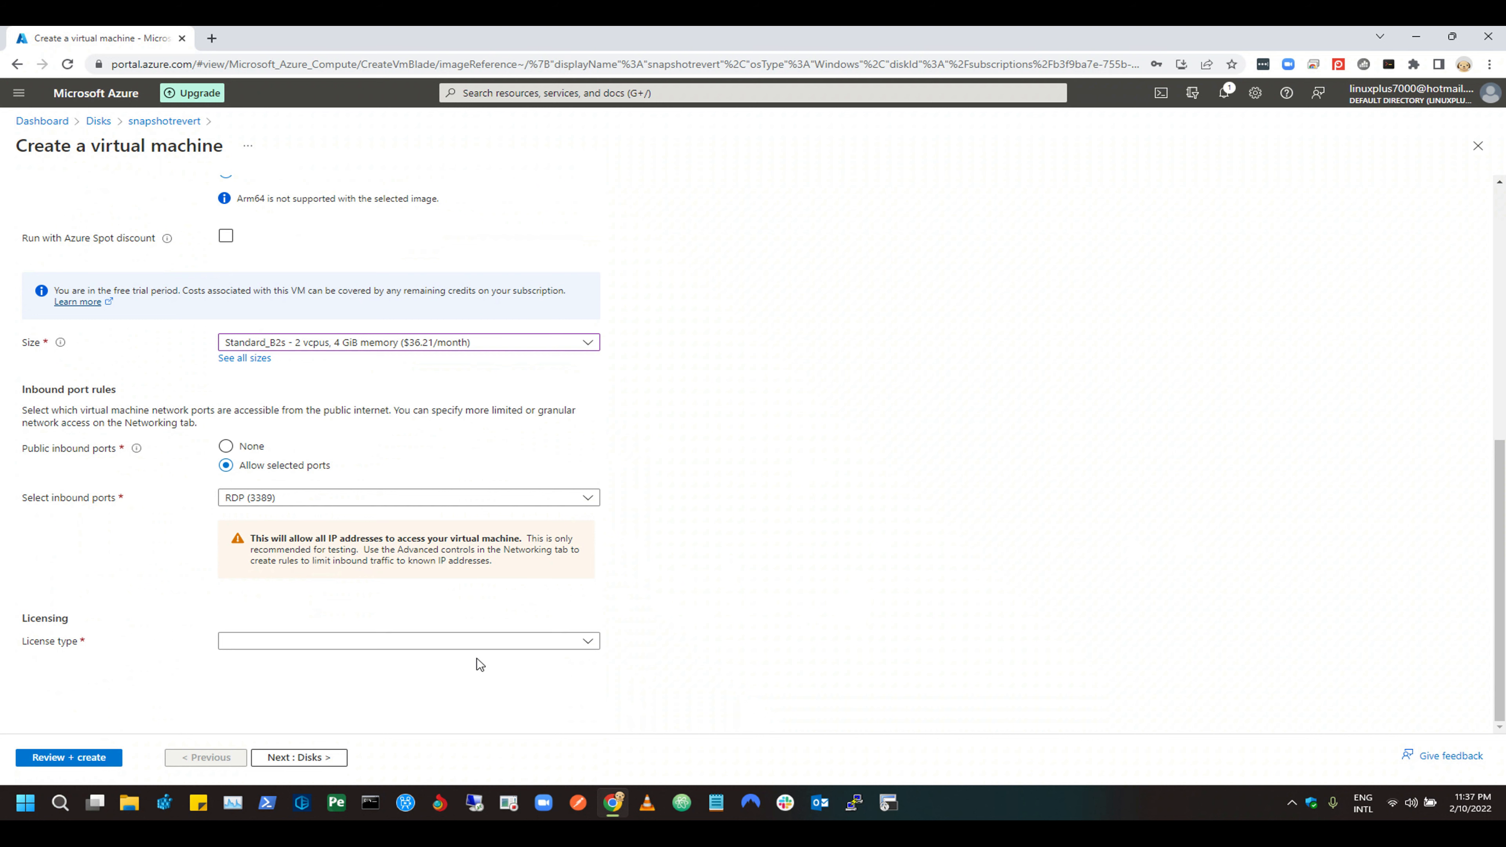
{"action": "left_click", "coordinate": [504, 645]}
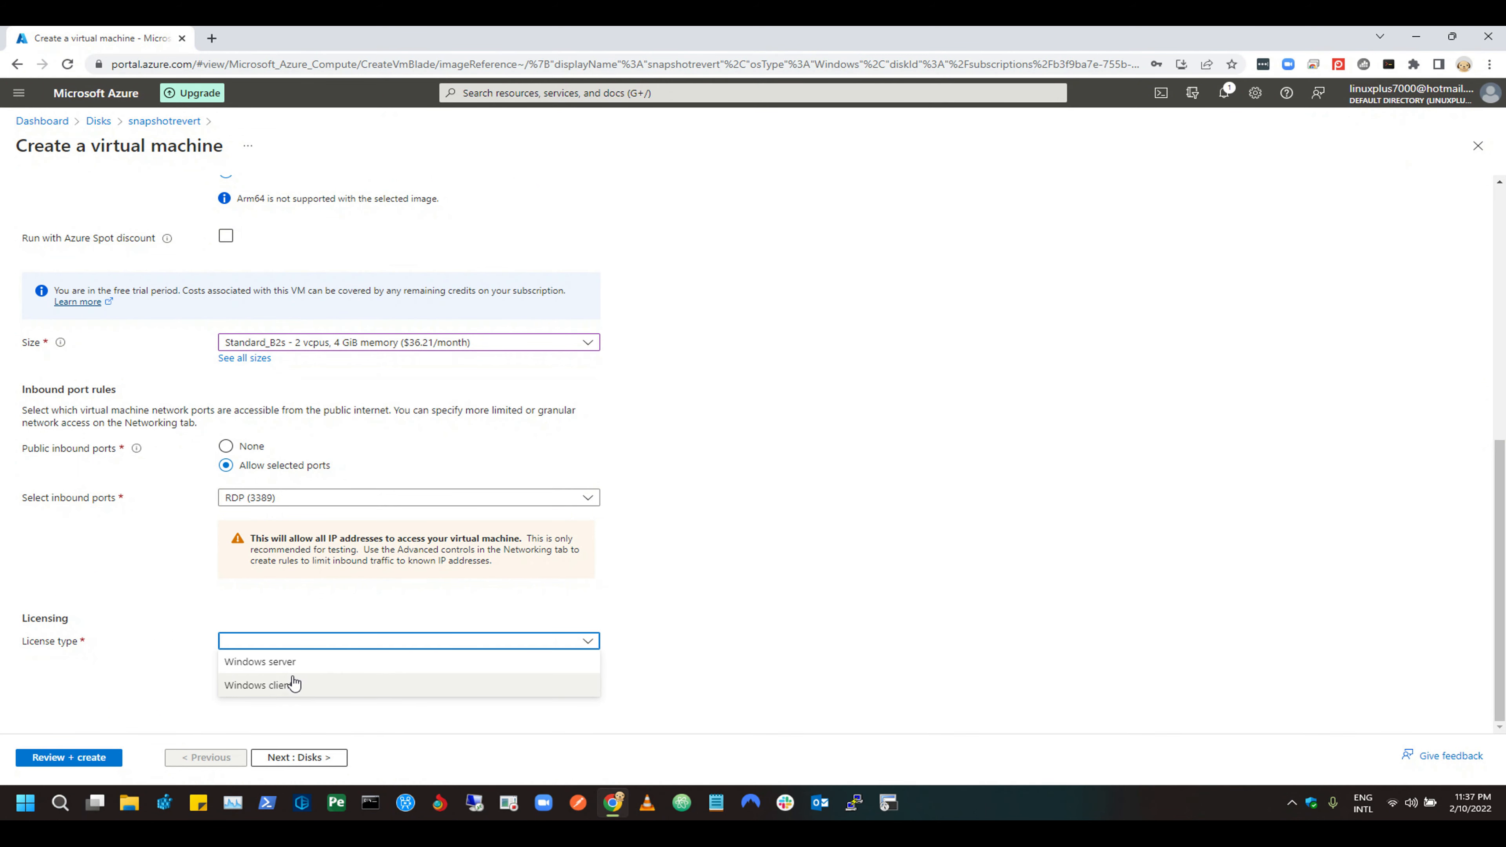
{"action": "left_click", "coordinate": [299, 662]}
{"action": "scroll", "coordinate": [813, 611], "scroll_direction": "down", "scroll_amount": 1}
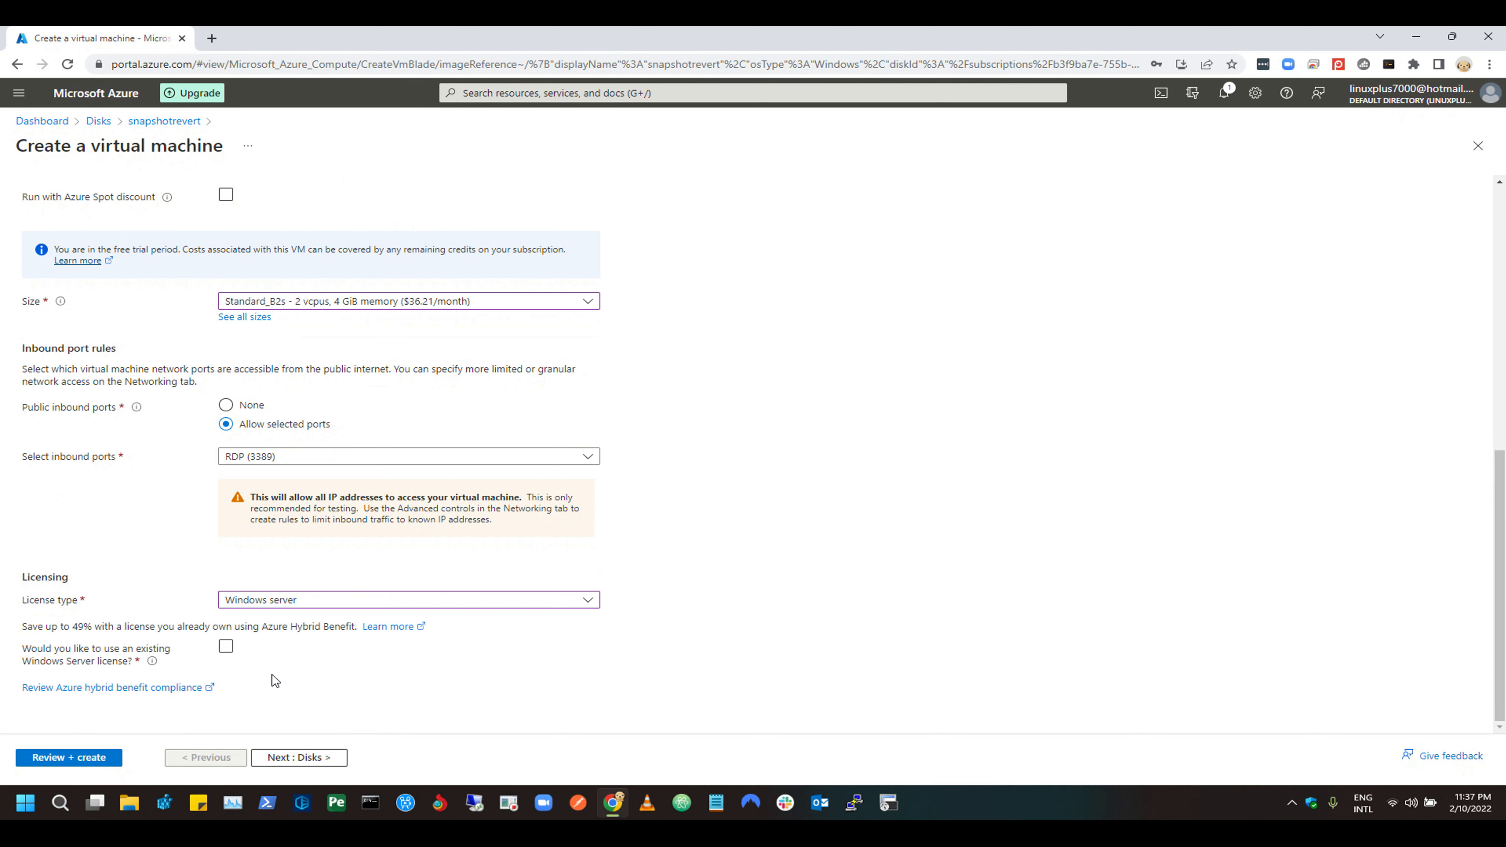
{"action": "left_click", "coordinate": [226, 646]}
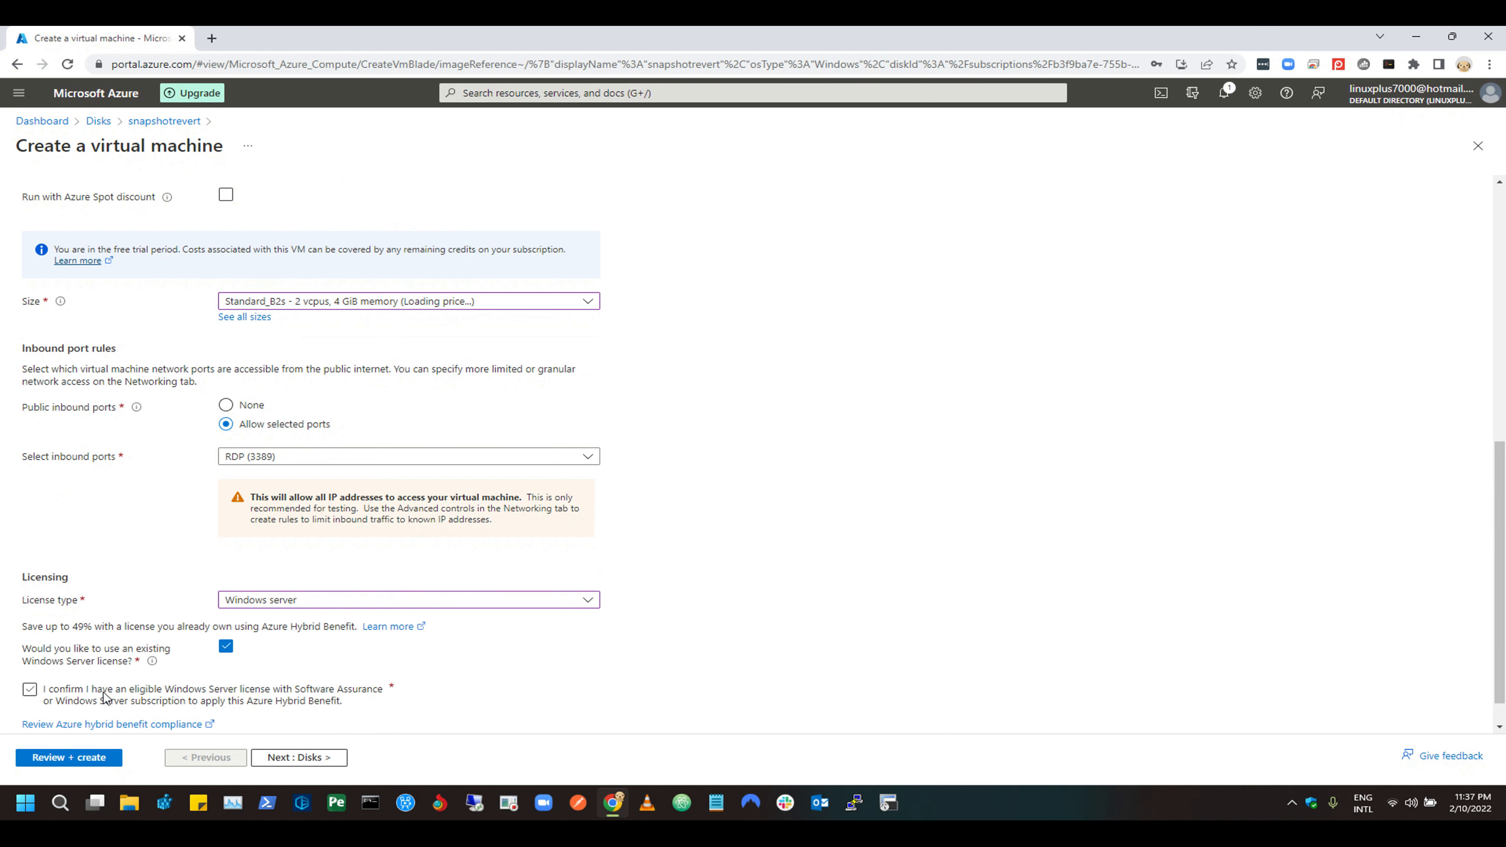
{"action": "left_click", "coordinate": [29, 689]}
{"action": "scroll", "coordinate": [628, 668], "scroll_direction": "down", "scroll_amount": 1}
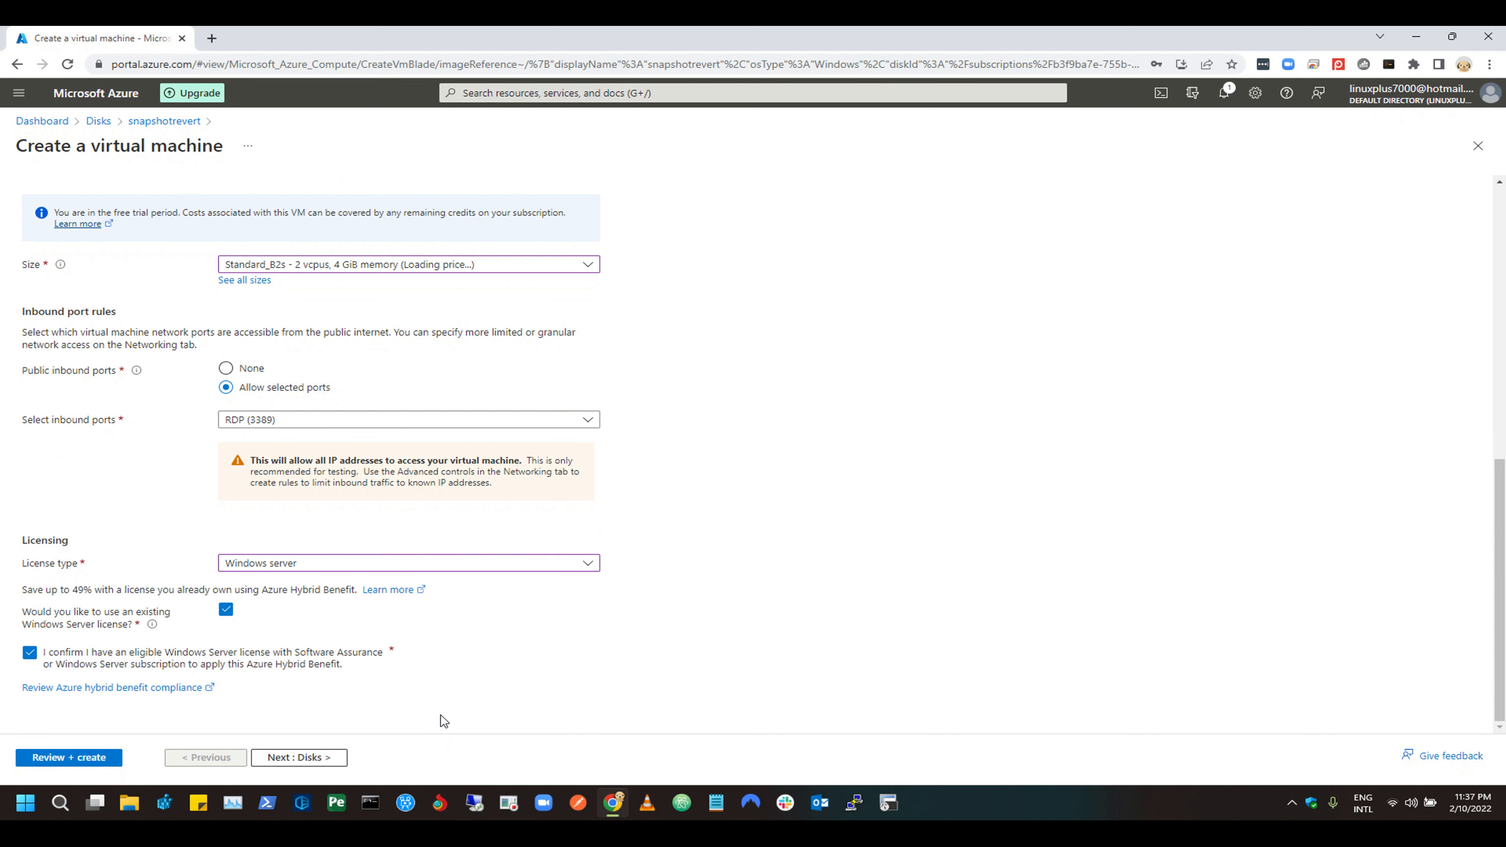
Decline saving the password and keep the default disk, networking, management, monitoring, advanced and tag settings up to the final review.
{"action": "left_click", "coordinate": [295, 762]}
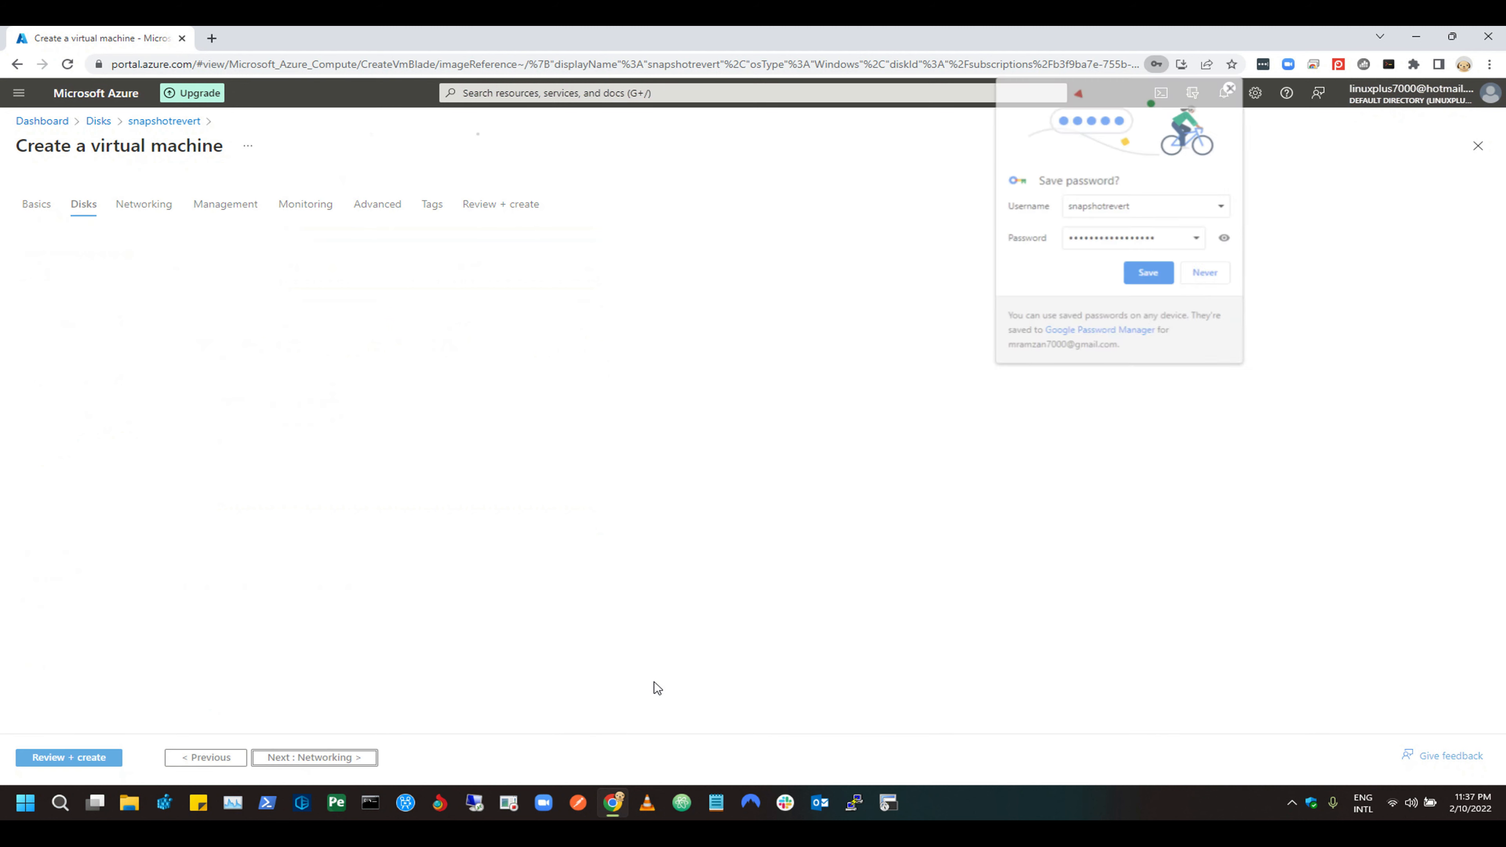
{"action": "left_click", "coordinate": [1209, 279]}
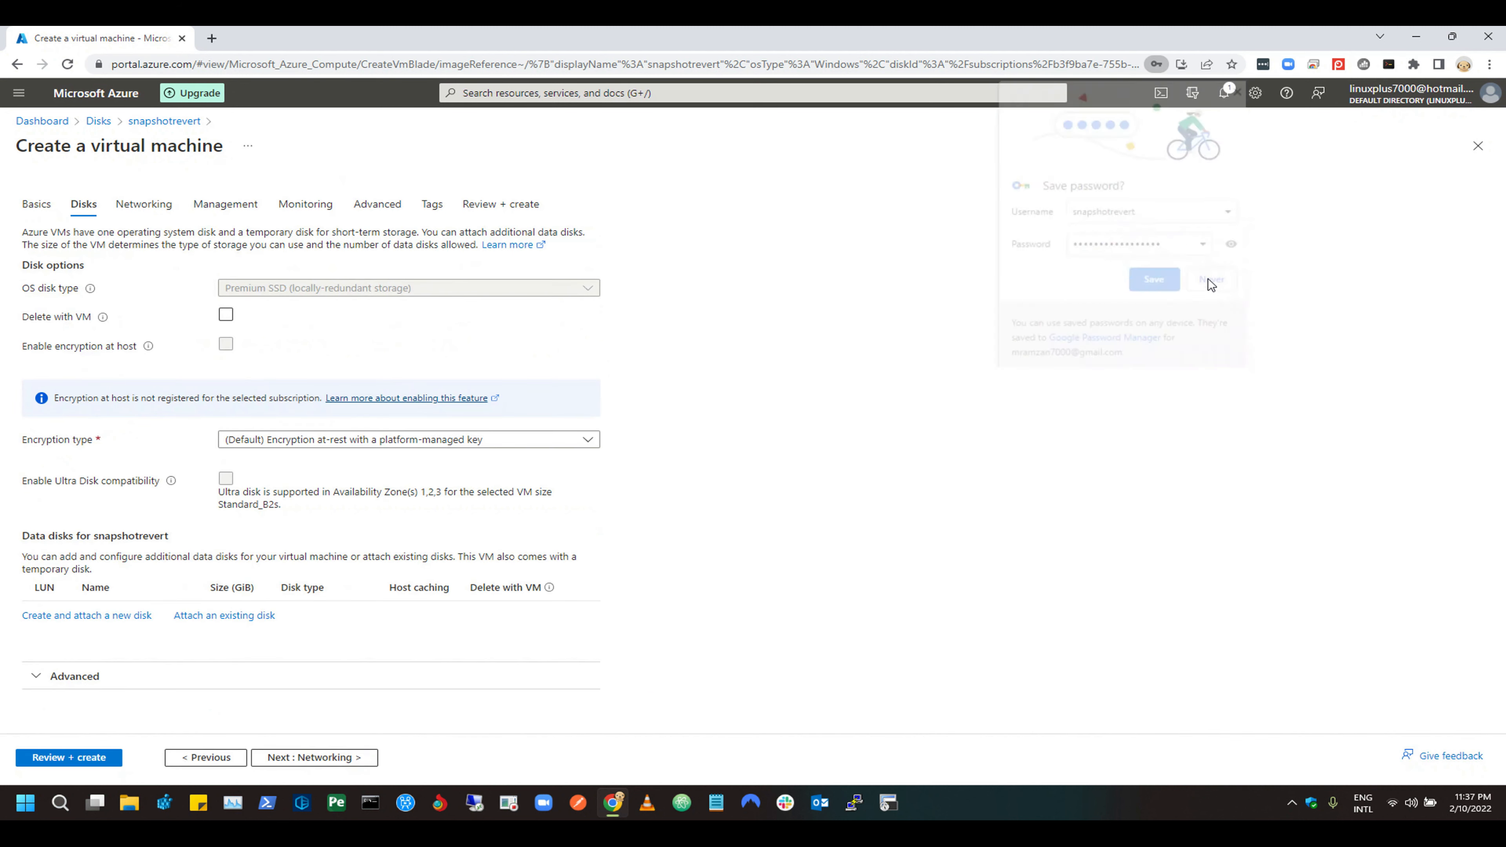
{"action": "left_click", "coordinate": [331, 759]}
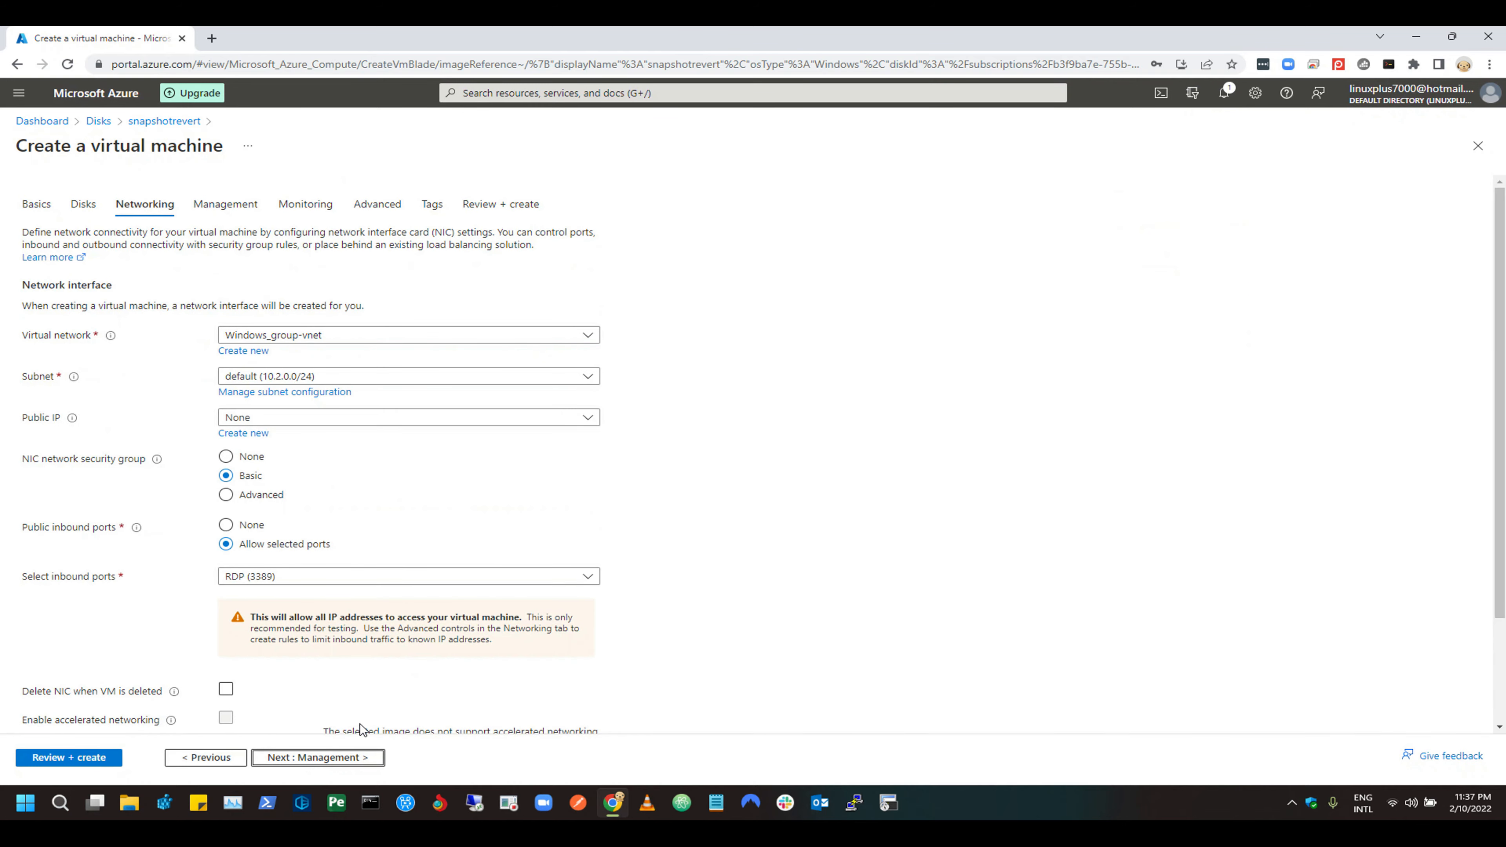
{"action": "left_click", "coordinate": [314, 759]}
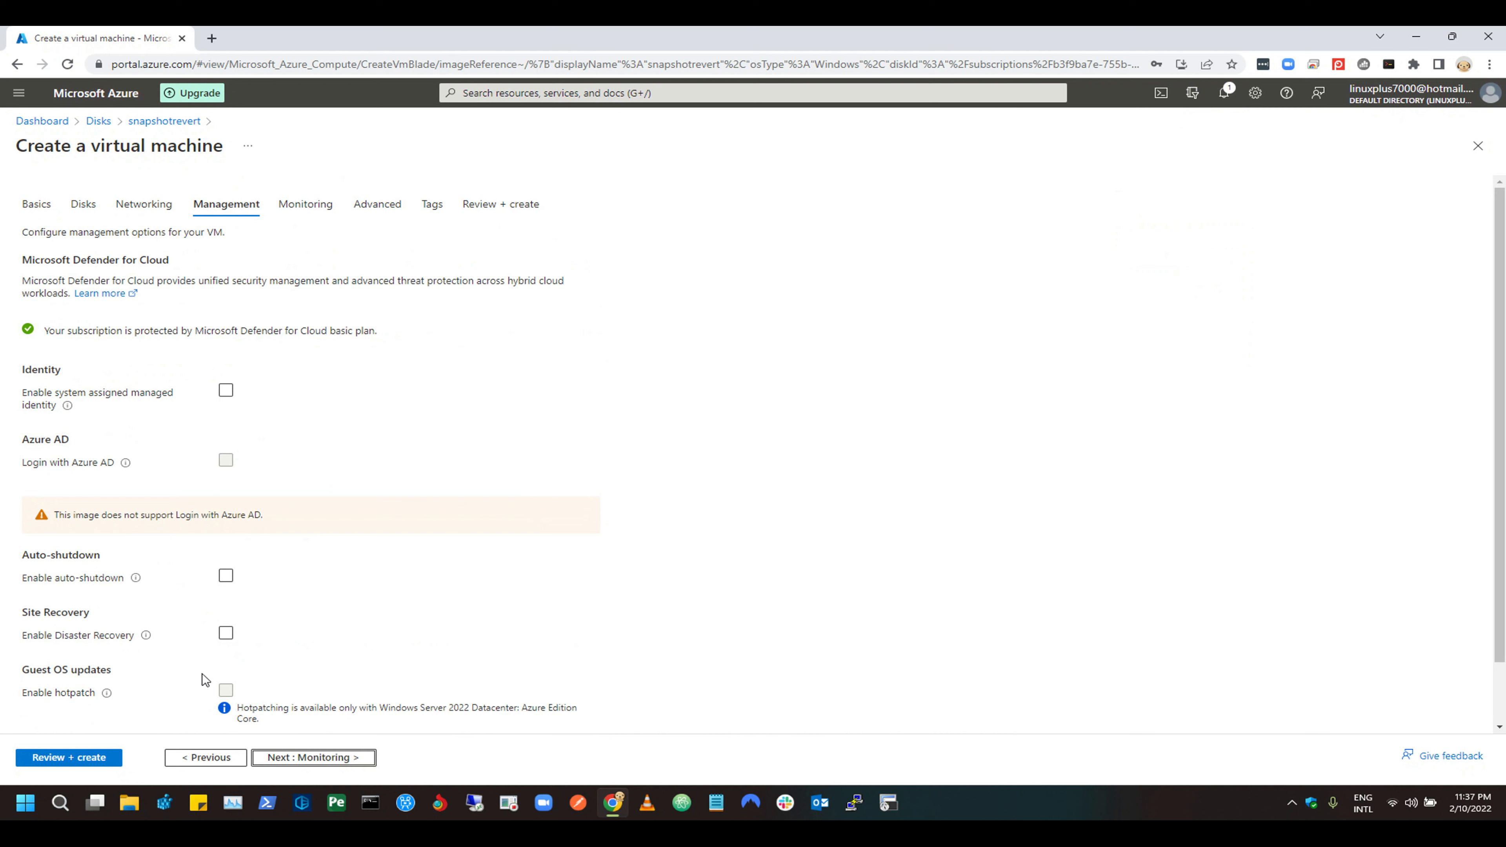
{"action": "left_click", "coordinate": [319, 759]}
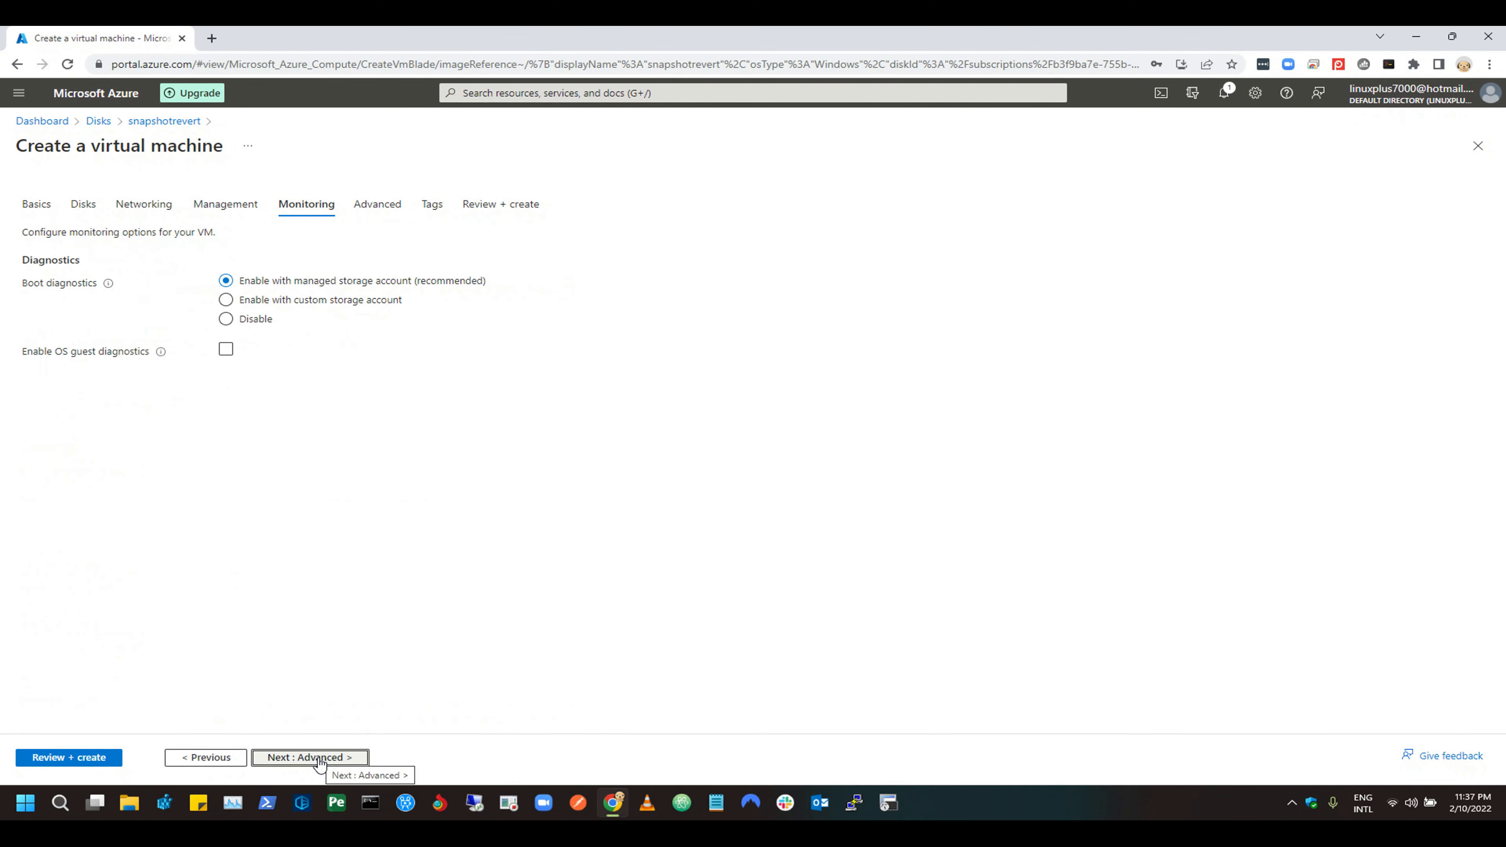
{"action": "left_click", "coordinate": [319, 758]}
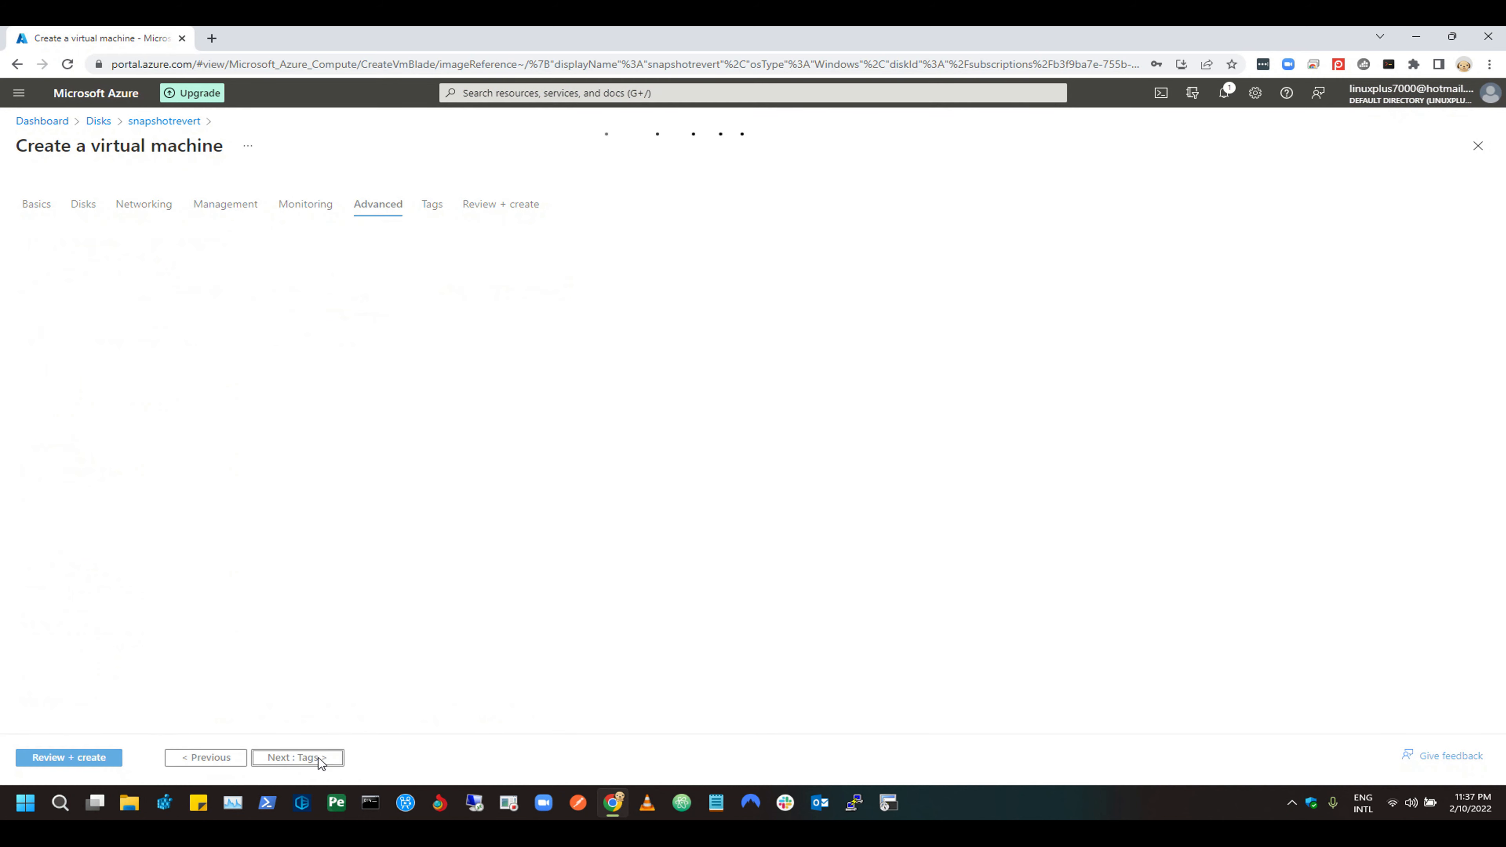
{"action": "left_click", "coordinate": [318, 758]}
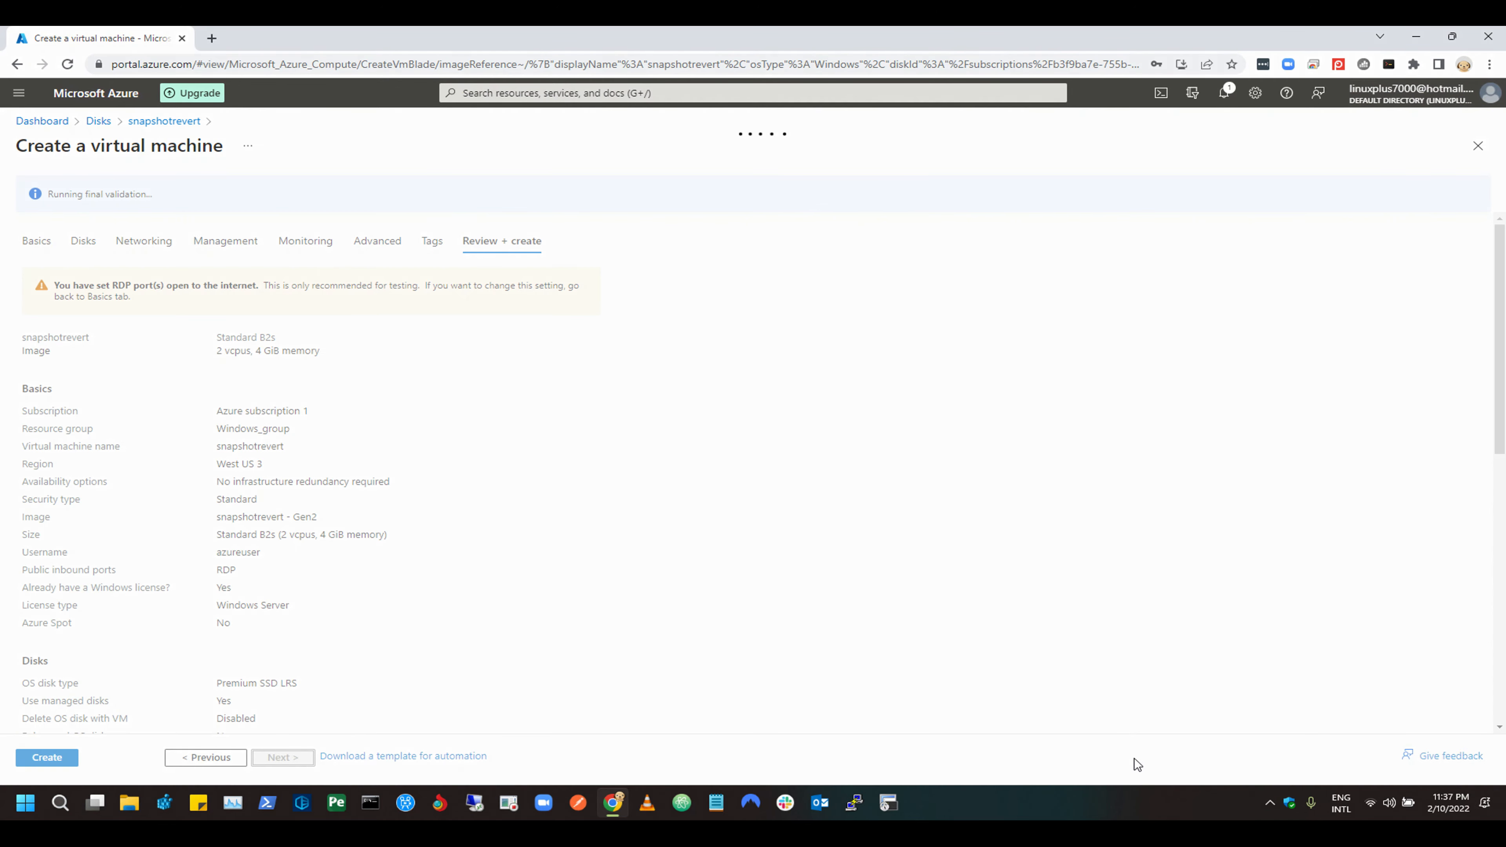
{"action": "left_click_drag", "start_coordinate": [16, 173], "coordinate": [288, 202]}
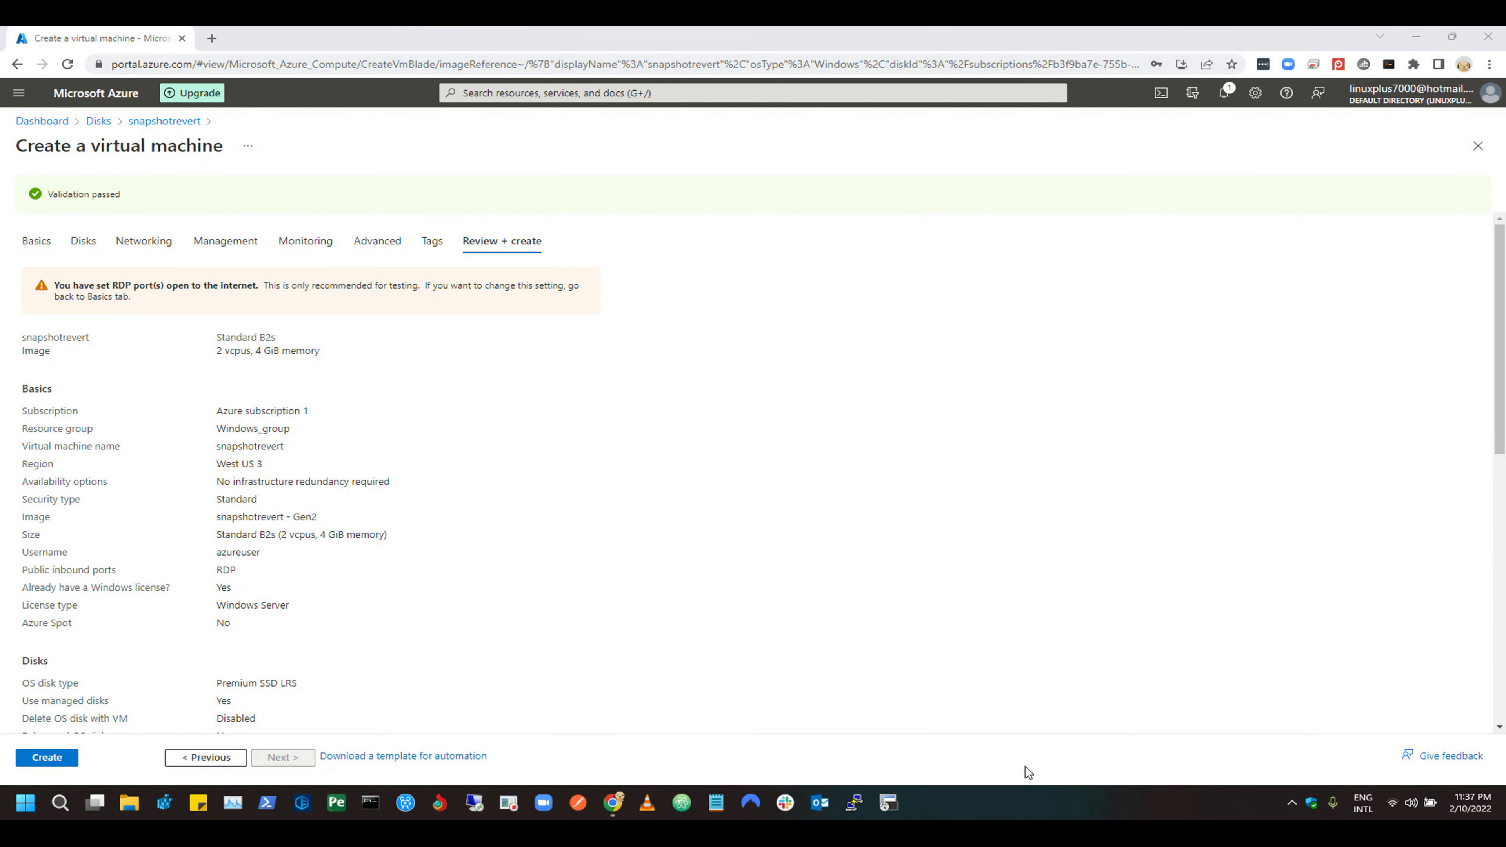
Create the snapshotrevert virtual machine and dismiss the remaining-credit notification while following its deployment.
{"action": "left_click", "coordinate": [42, 762]}
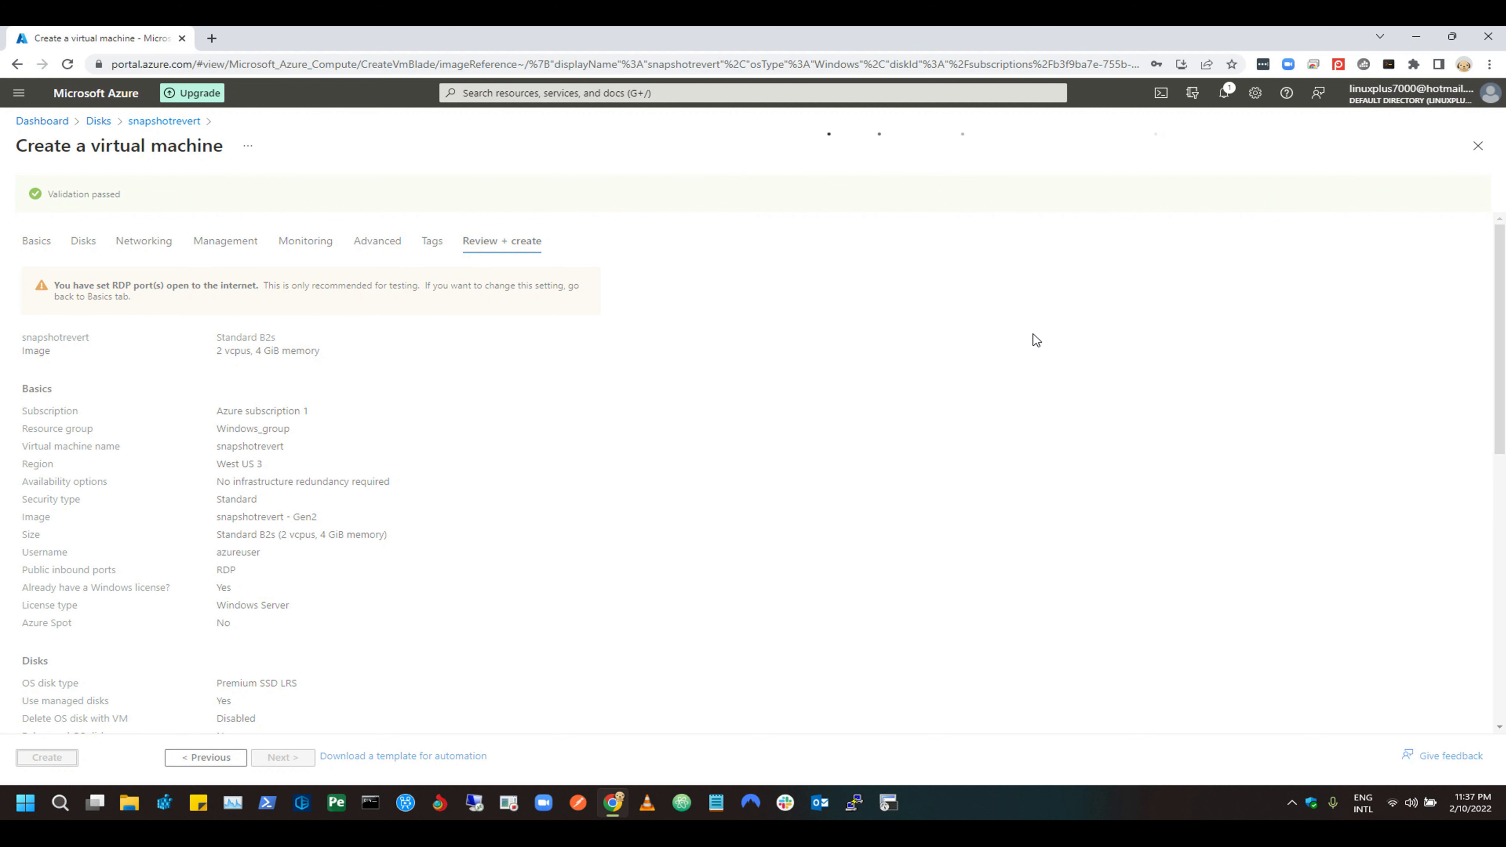
{"action": "left_click", "coordinate": [1226, 94]}
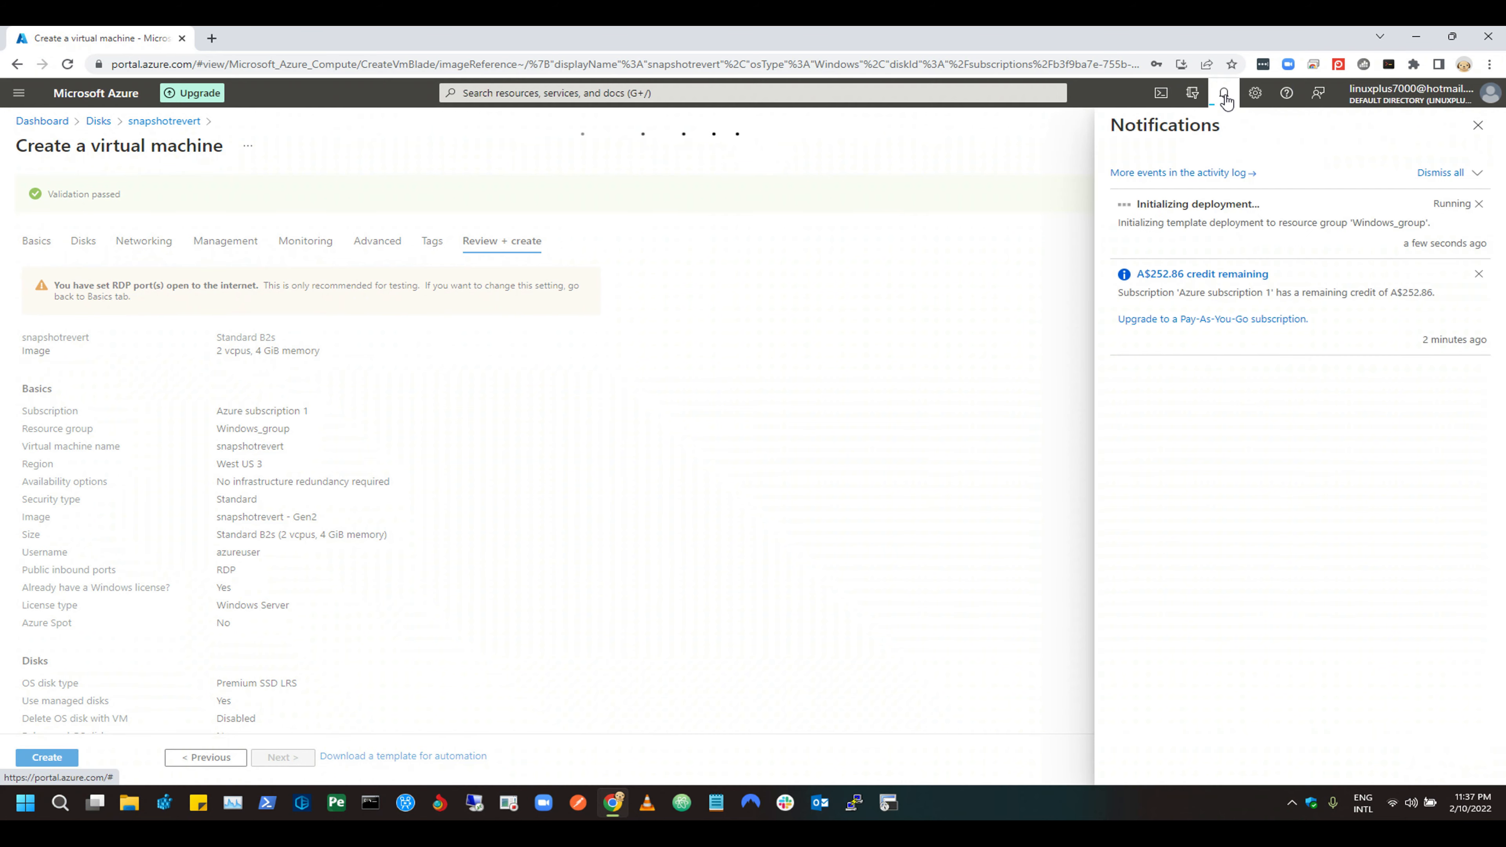
{"action": "left_click", "coordinate": [1477, 275]}
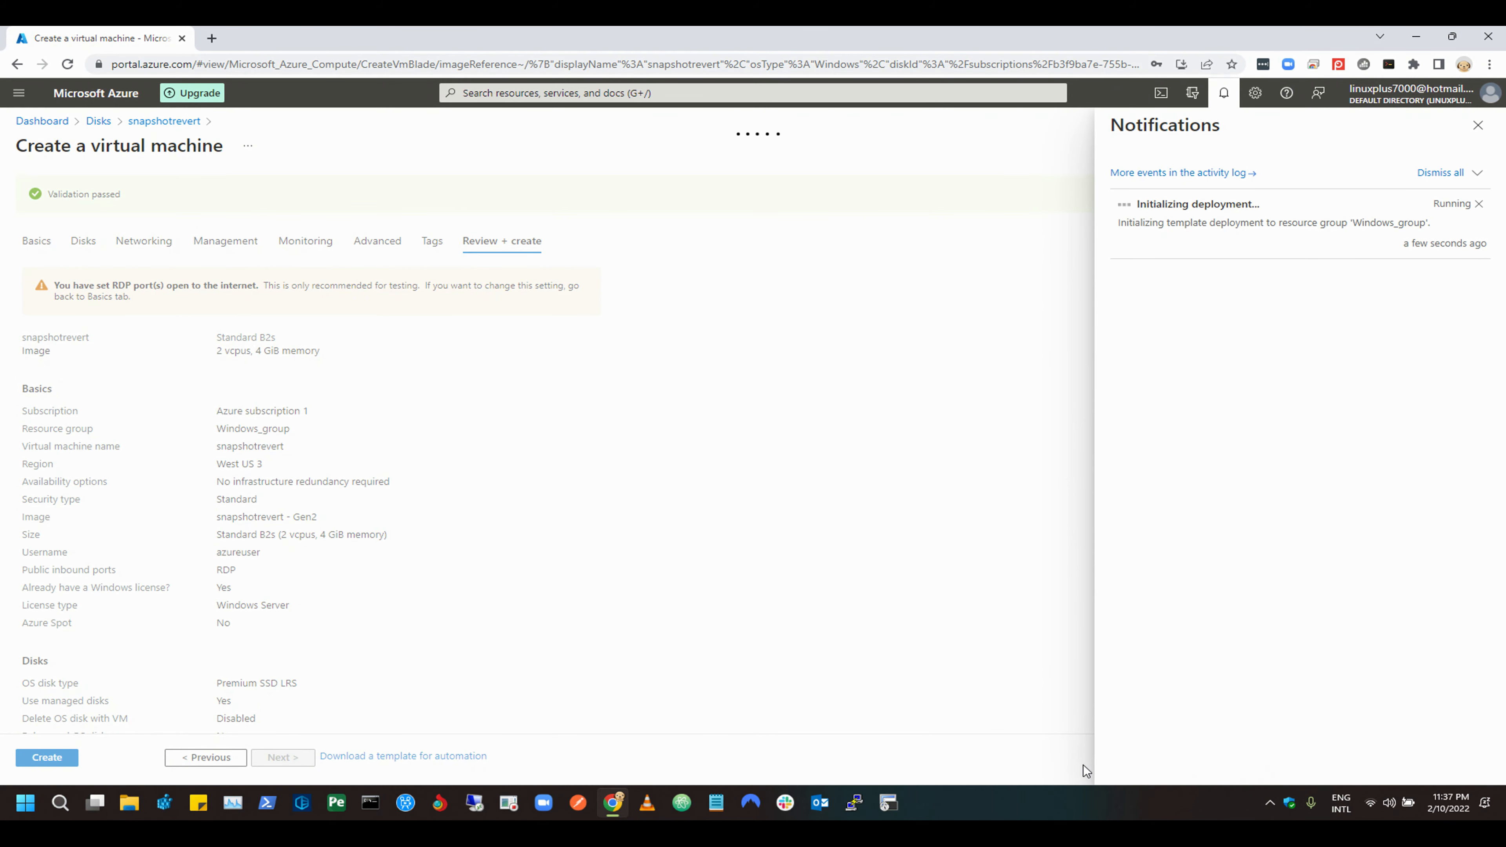
{"action": "mouse_move", "coordinate": [1106, 183]}
{"action": "left_mouse_down"}
{"action": "mouse_move", "coordinate": [1359, 246]}
{"action": "mouse_move", "coordinate": [1472, 248]}
{"action": "mouse_move", "coordinate": [1500, 268]}
{"action": "left_mouse_up"}
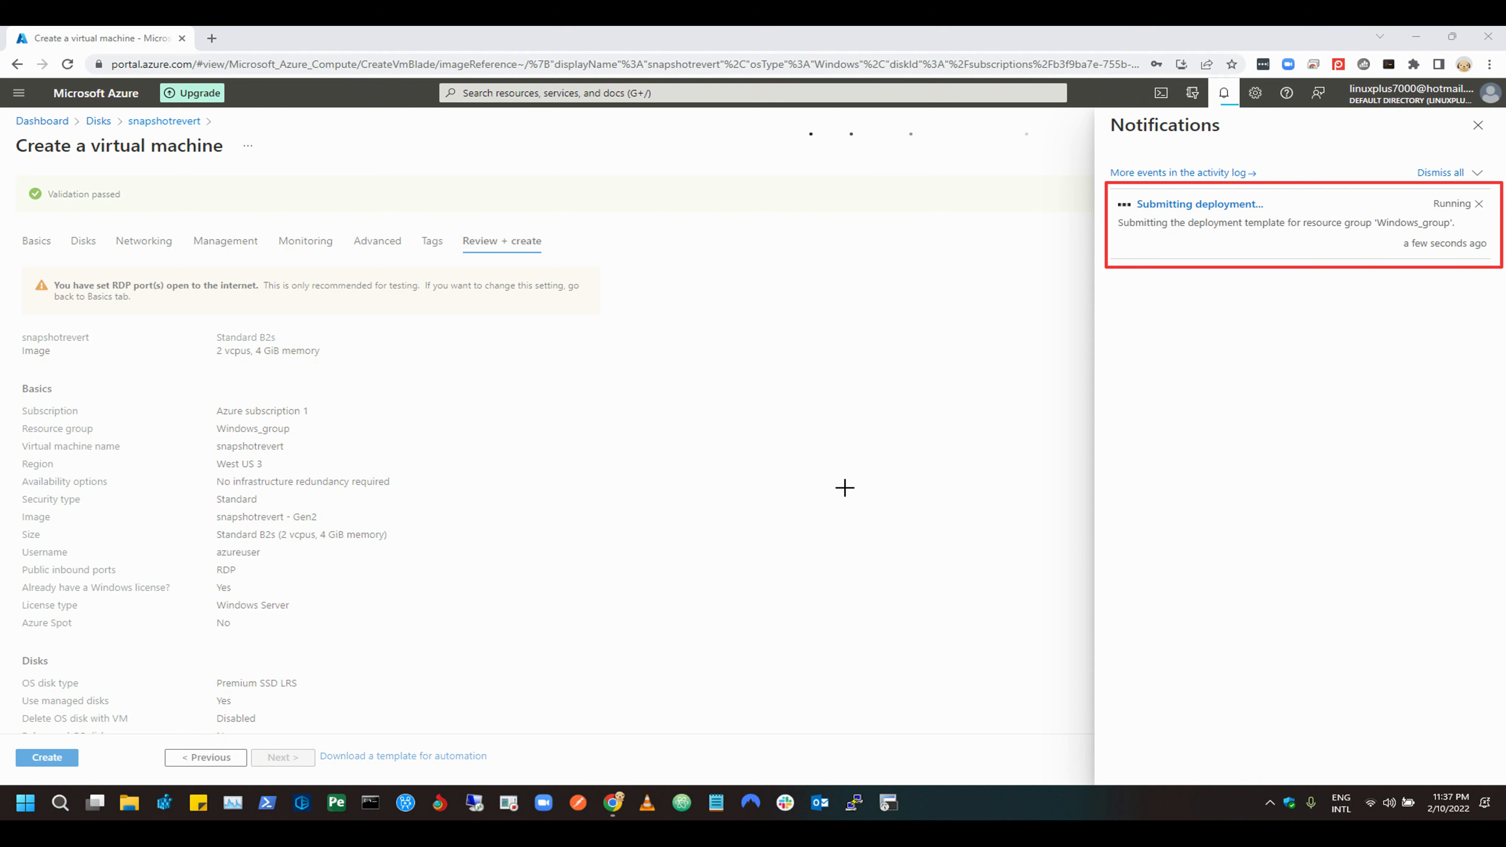
{"action": "left_click_drag", "start_coordinate": [16, 178], "coordinate": [241, 218]}
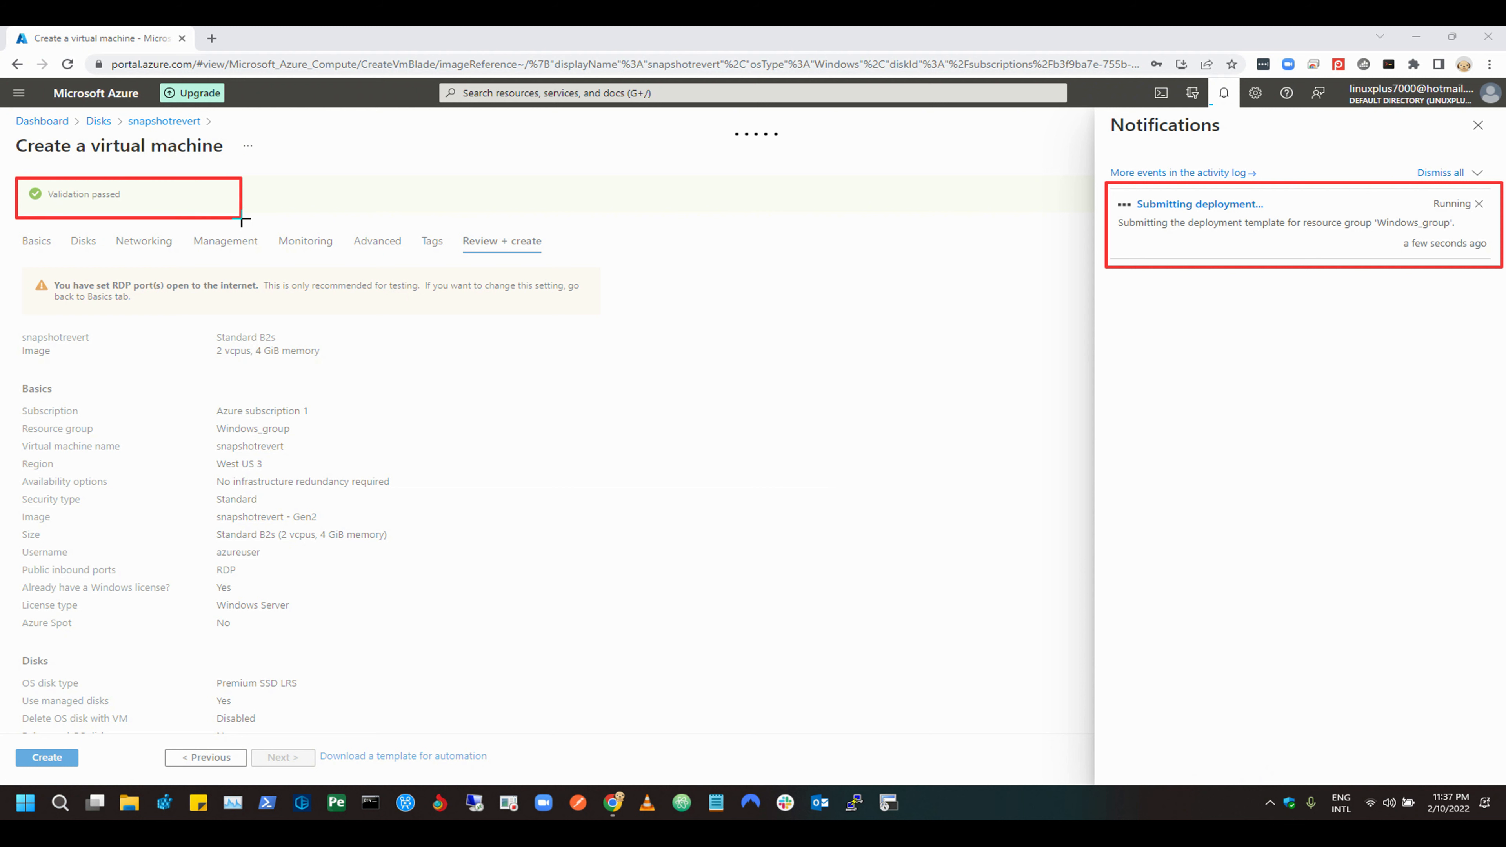
{"action": "left_click_drag", "start_coordinate": [13, 739], "coordinate": [117, 778]}
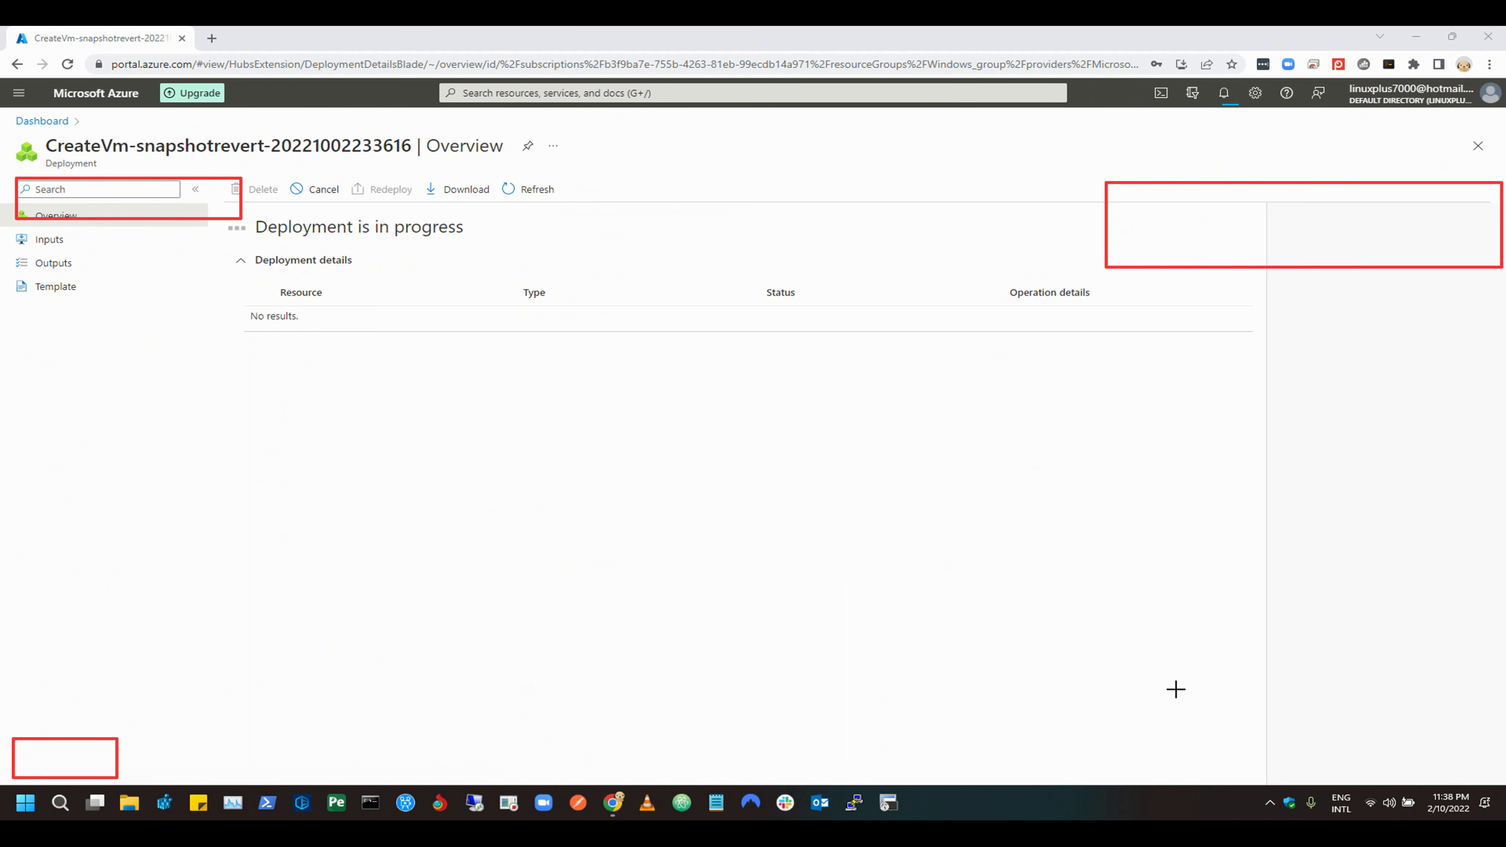
{"action": "key", "text": "Escape"}
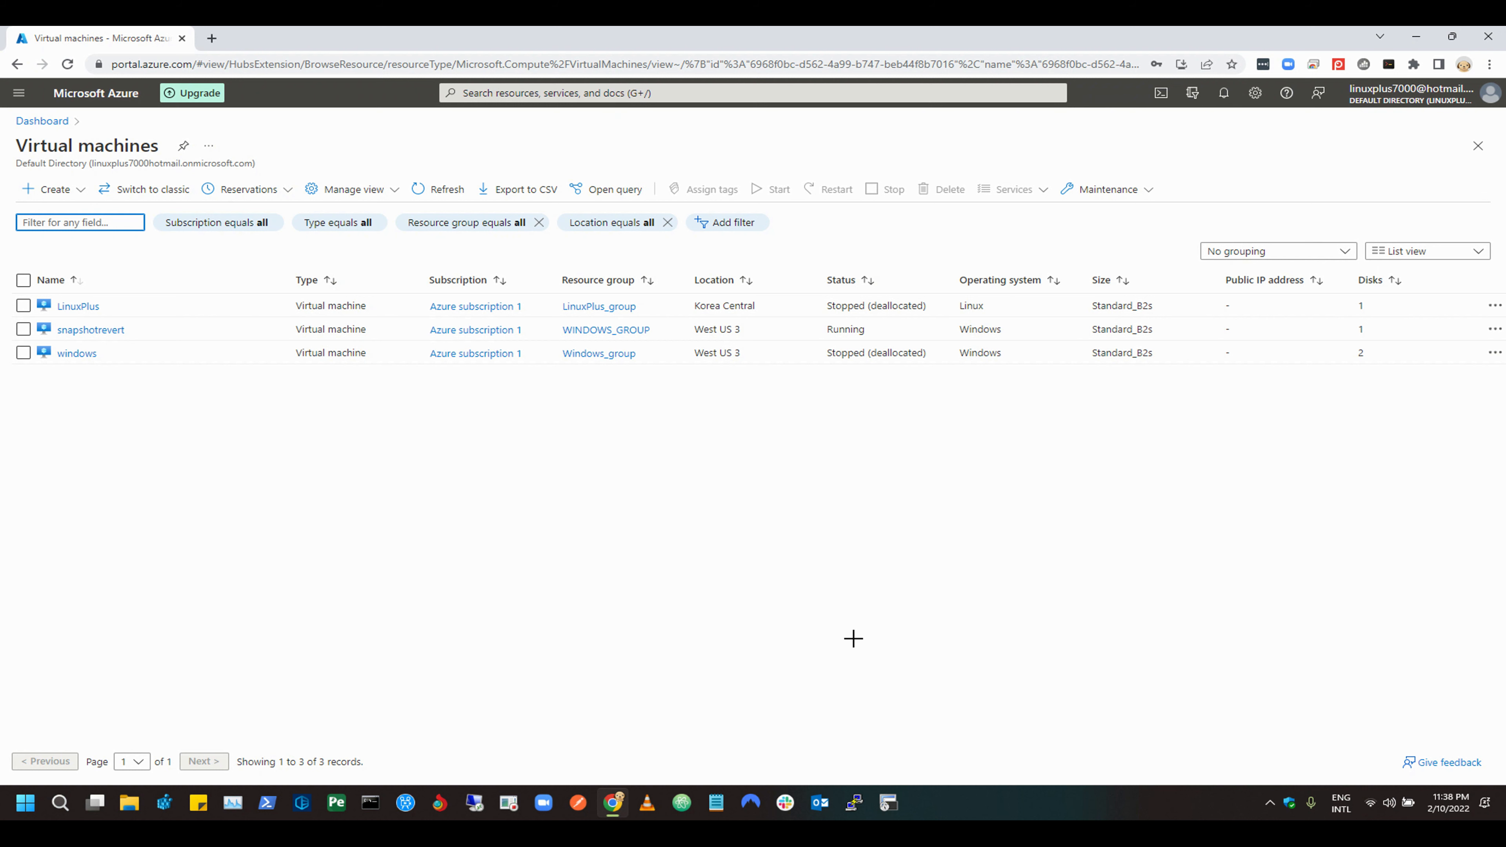
Check the snapshotrevert machine's entry and status in the virtual machines list, and look for new notifications.
{"action": "mouse_move", "coordinate": [4, 273]}
{"action": "left_mouse_down"}
{"action": "mouse_move", "coordinate": [841, 367]}
{"action": "mouse_move", "coordinate": [1255, 394]}
{"action": "left_mouse_up"}
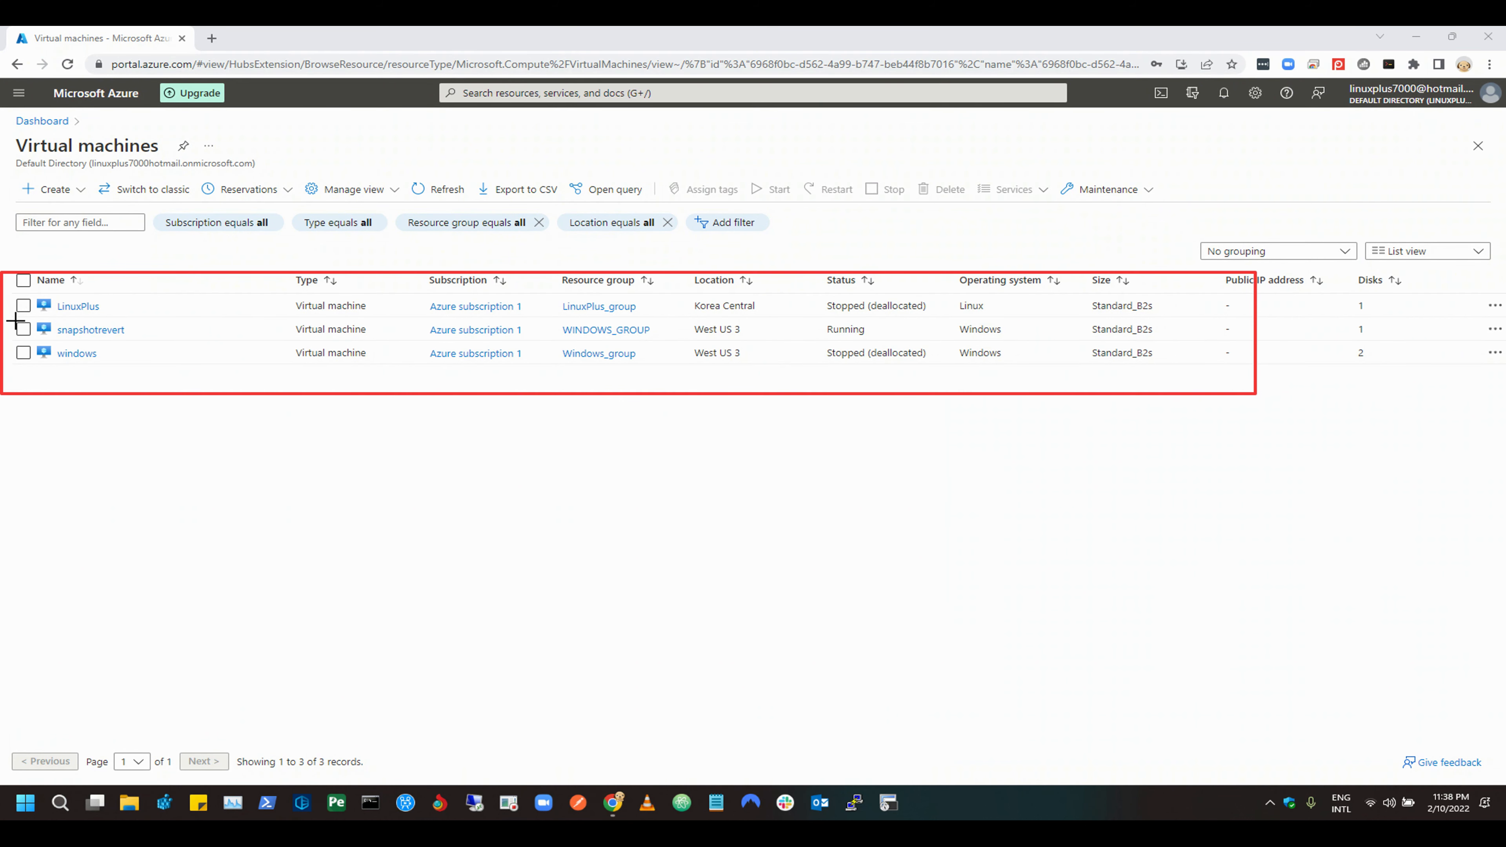
{"action": "mouse_move", "coordinate": [15, 320]}
{"action": "left_mouse_down"}
{"action": "mouse_move", "coordinate": [65, 340]}
{"action": "mouse_move", "coordinate": [1000, 330]}
{"action": "mouse_move", "coordinate": [1168, 349]}
{"action": "left_mouse_up"}
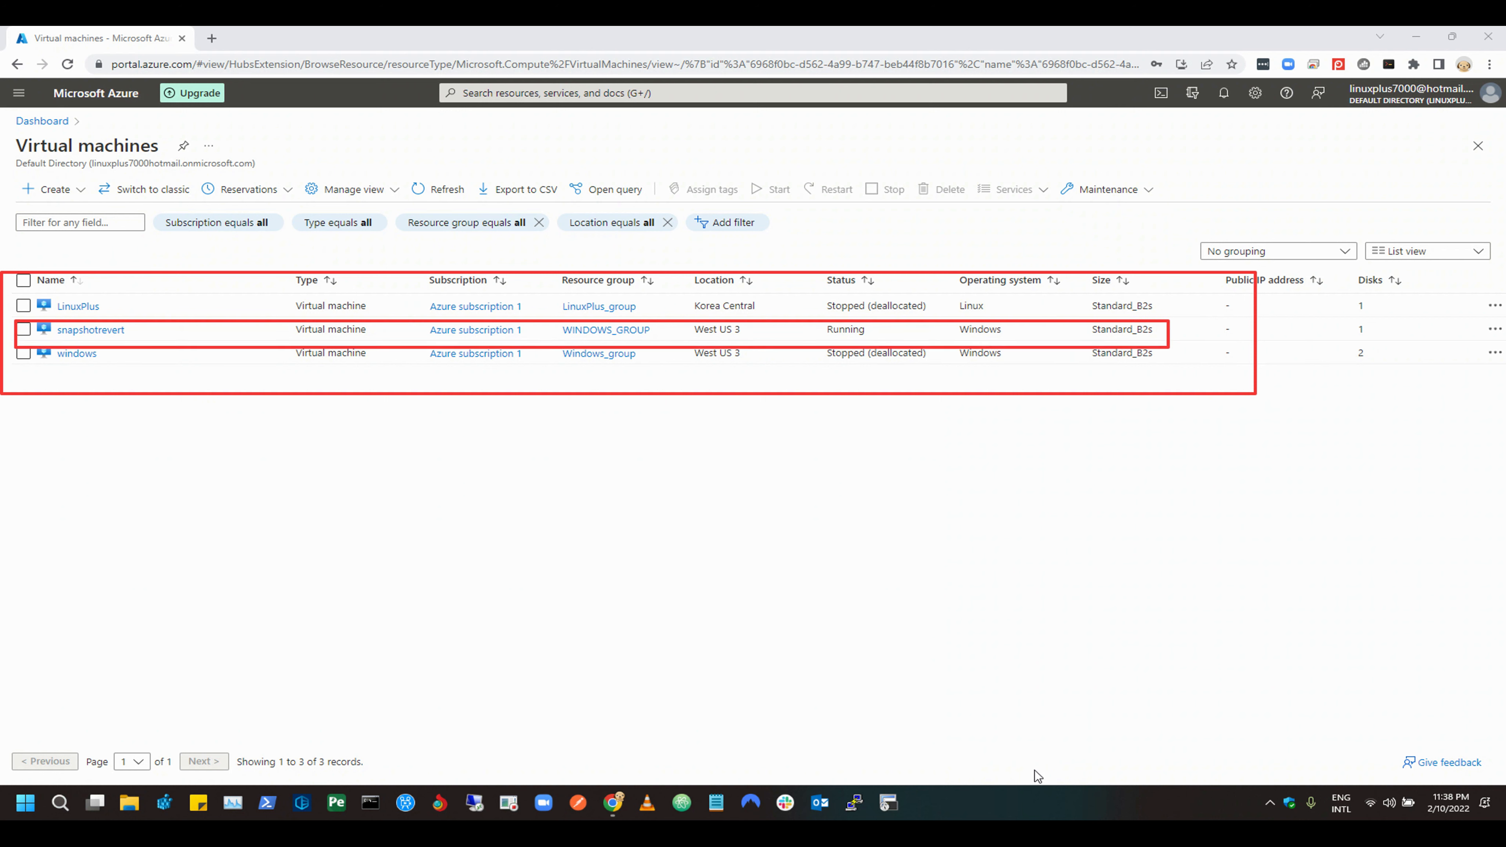
{"action": "key", "text": "Escape"}
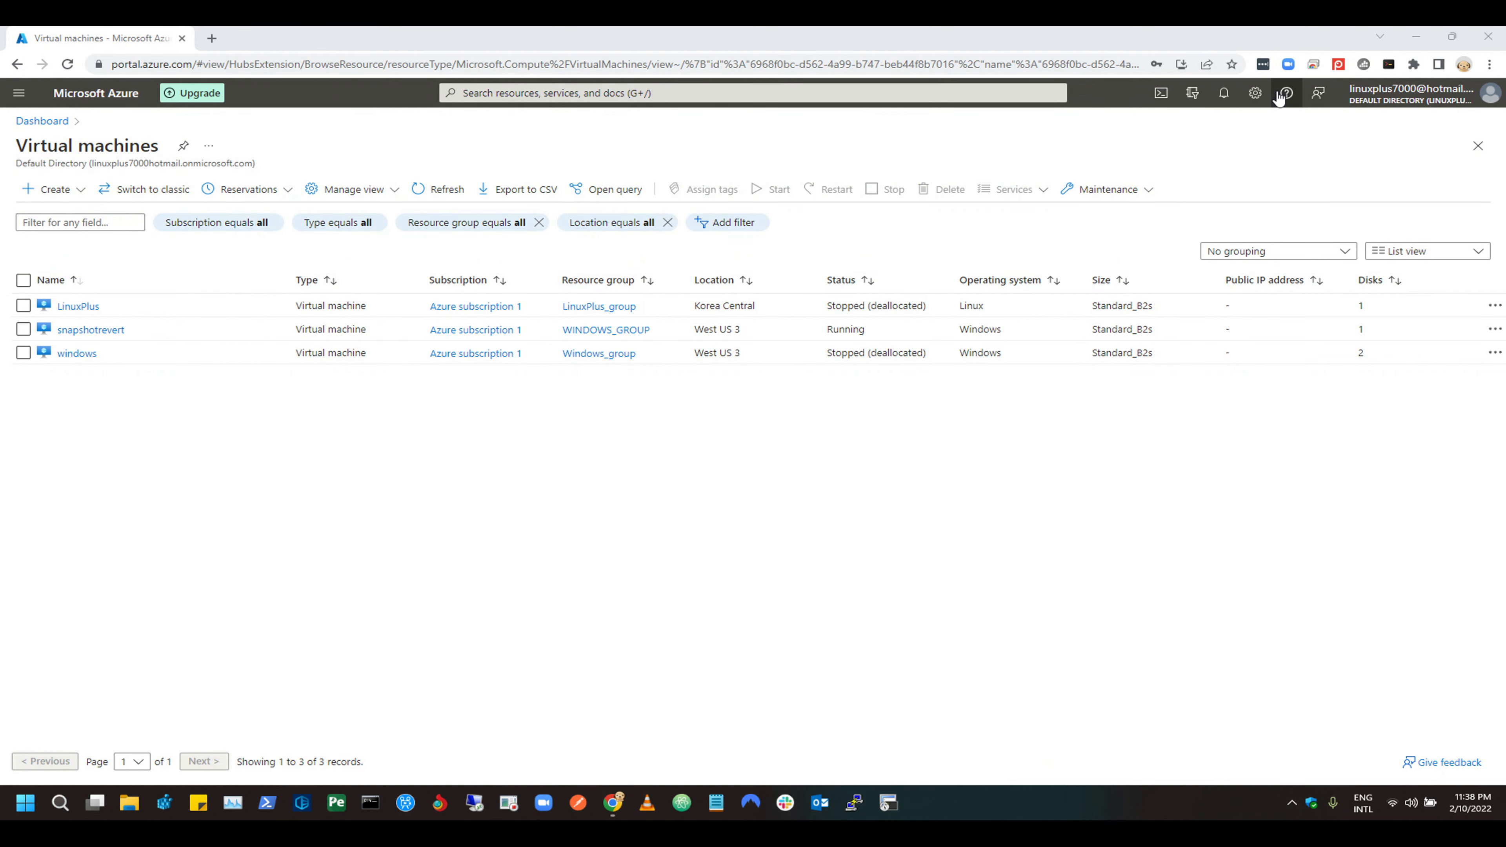
{"action": "left_click", "coordinate": [1224, 93]}
{"action": "left_click", "coordinate": [1224, 93]}
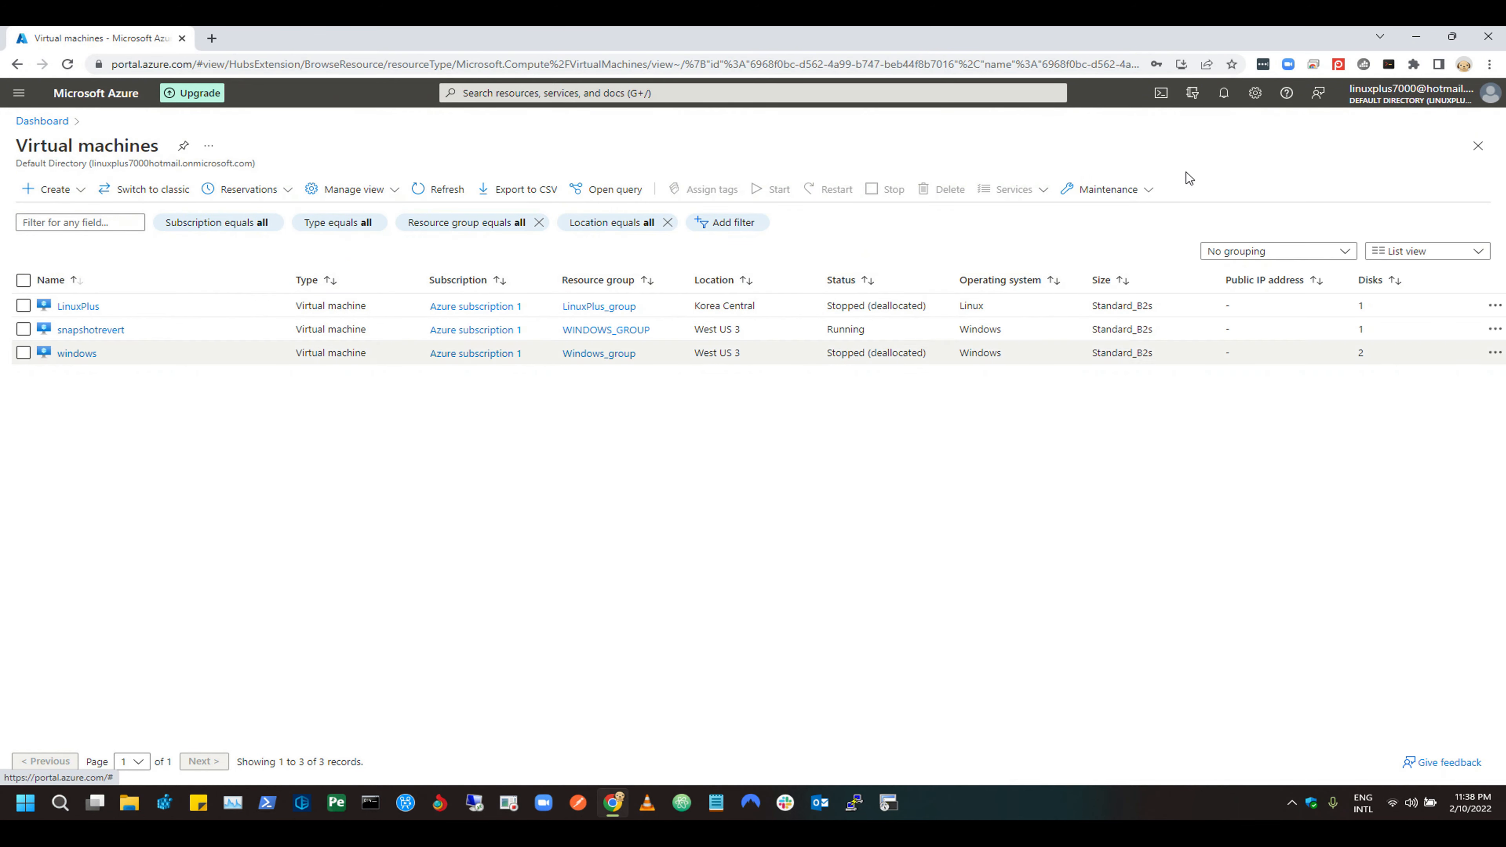
Open the ipconfig1 IP configuration of the snapshotrevert machine's network interface.
{"action": "left_click", "coordinate": [88, 332]}
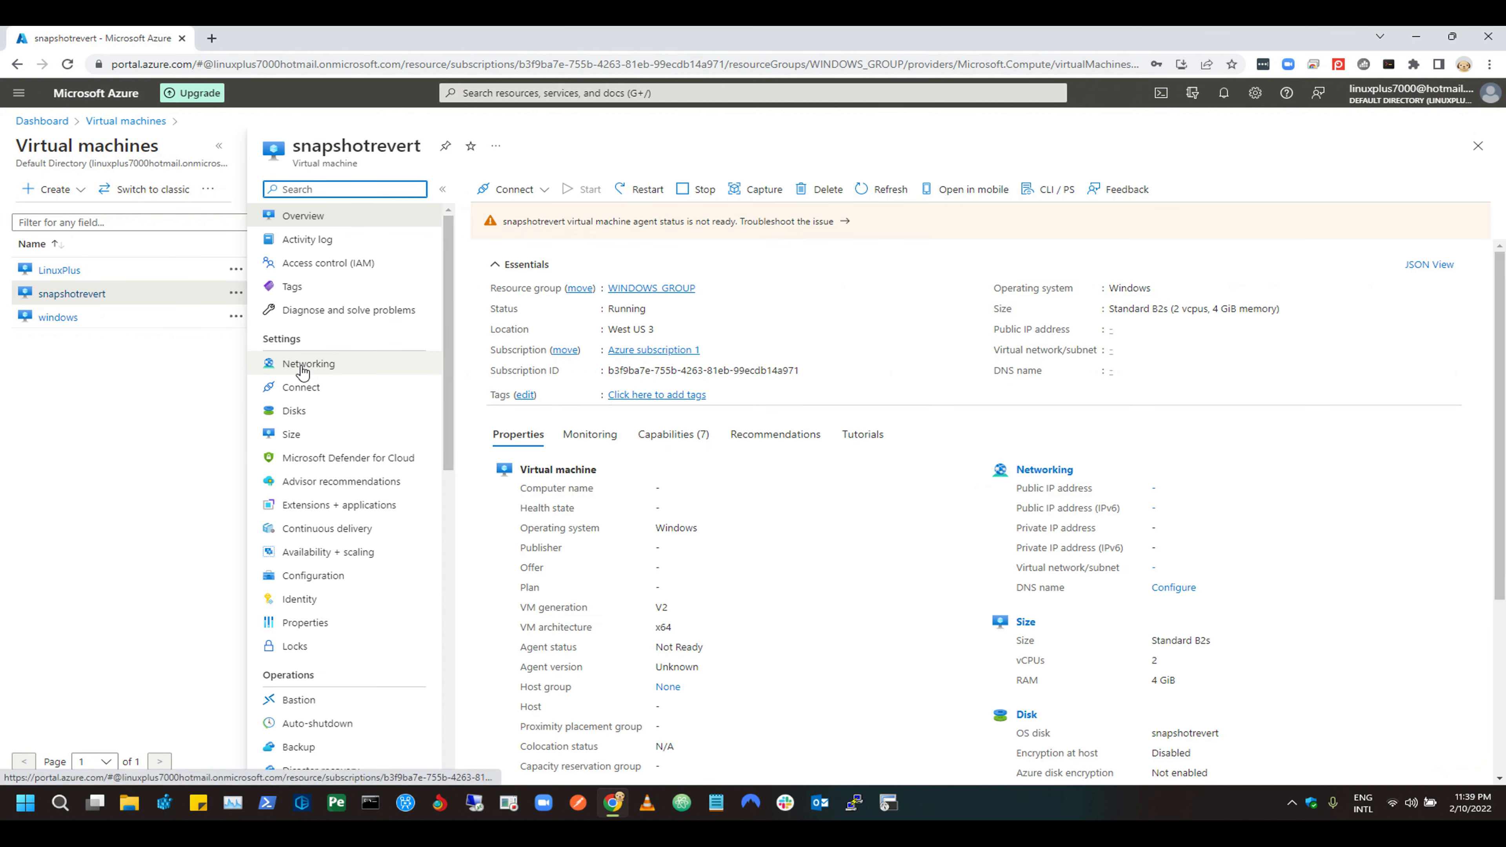
{"action": "left_click", "coordinate": [309, 367]}
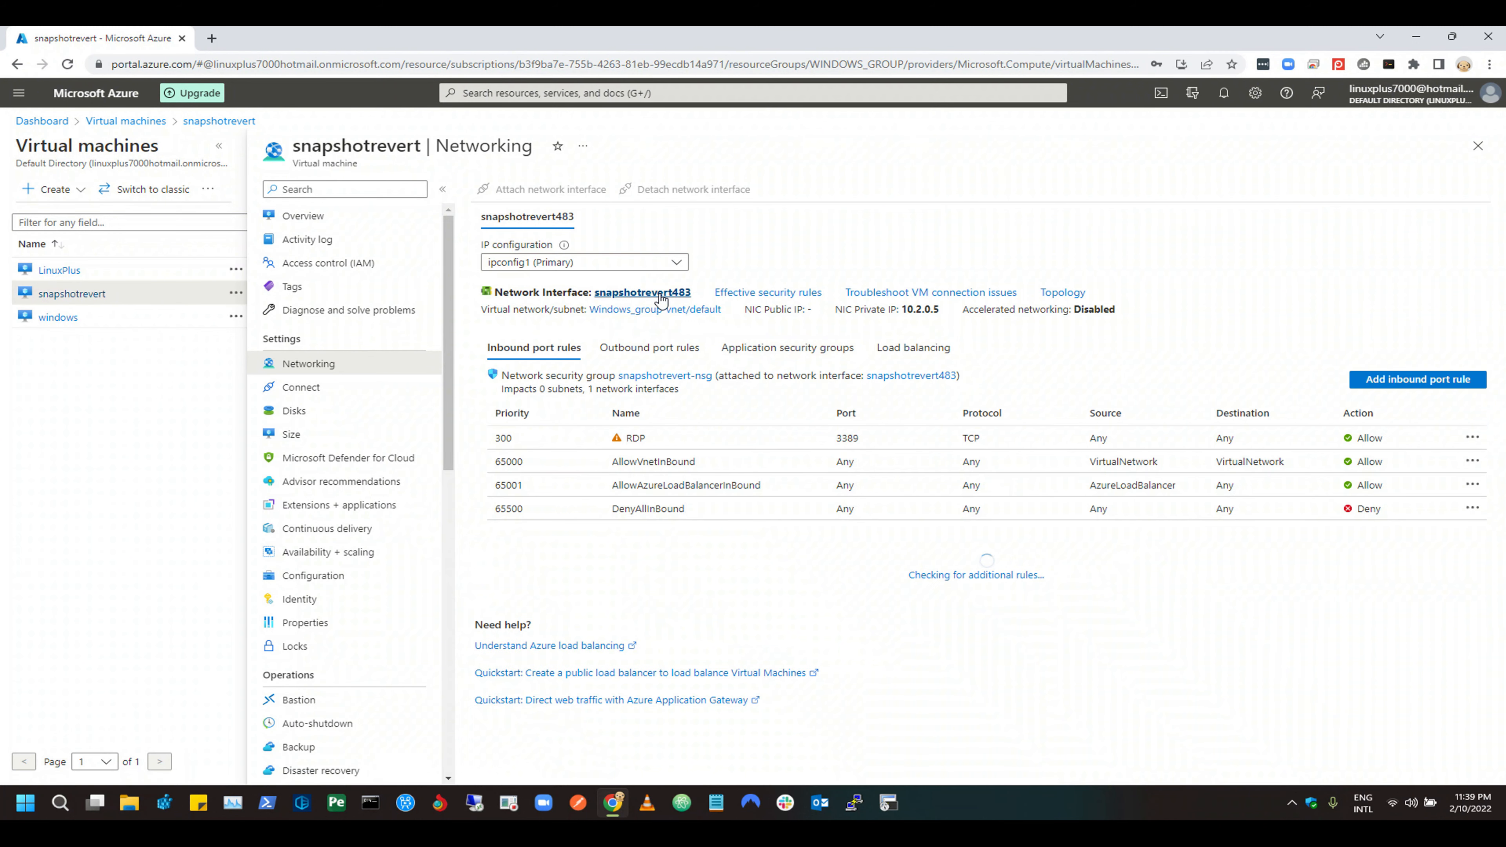
{"action": "left_click", "coordinate": [655, 293]}
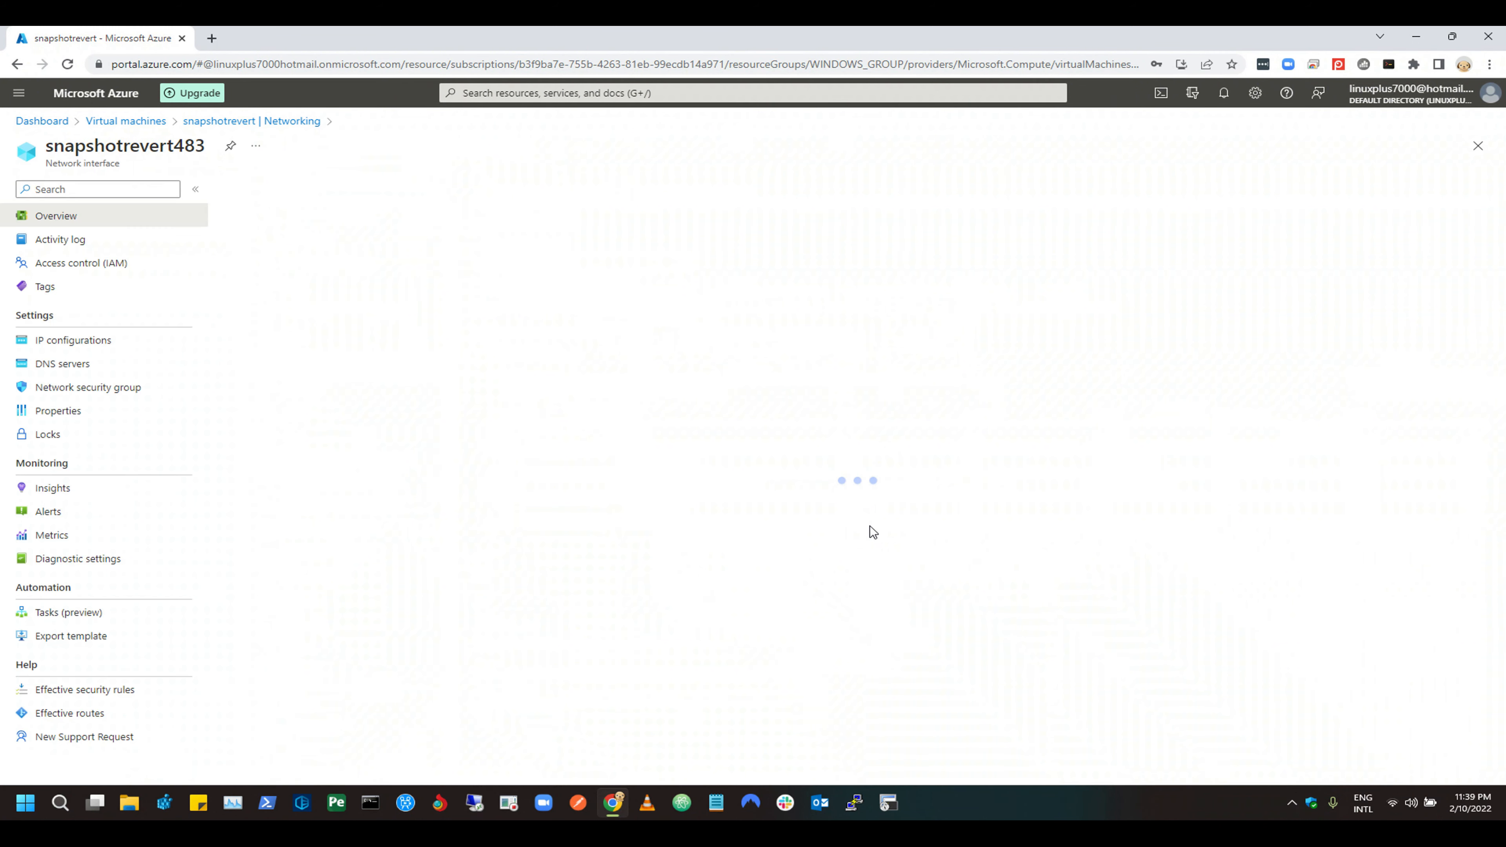
{"action": "left_click", "coordinate": [89, 341]}
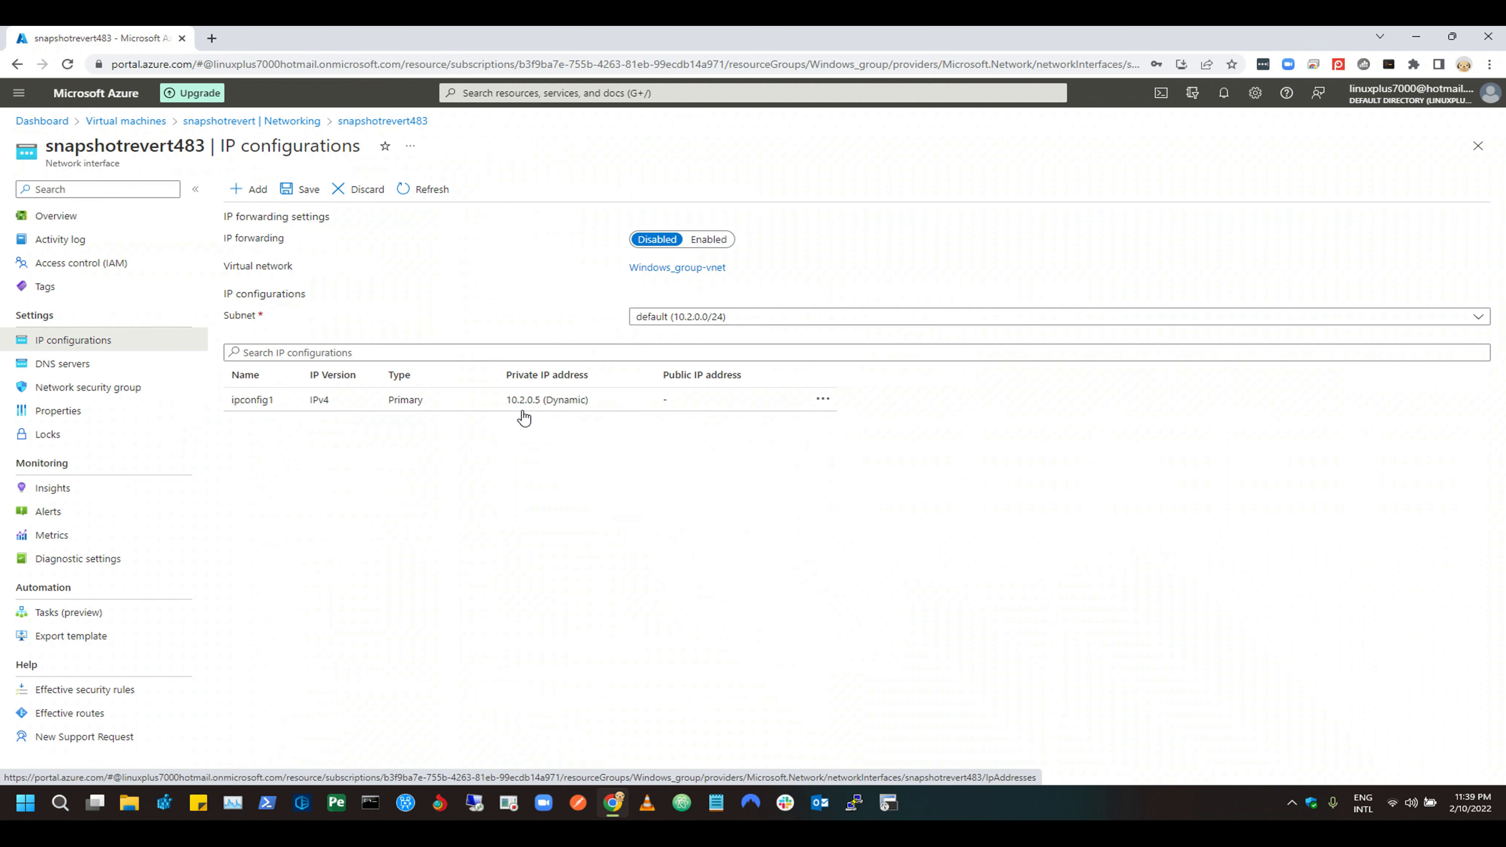
{"action": "left_click", "coordinate": [515, 401]}
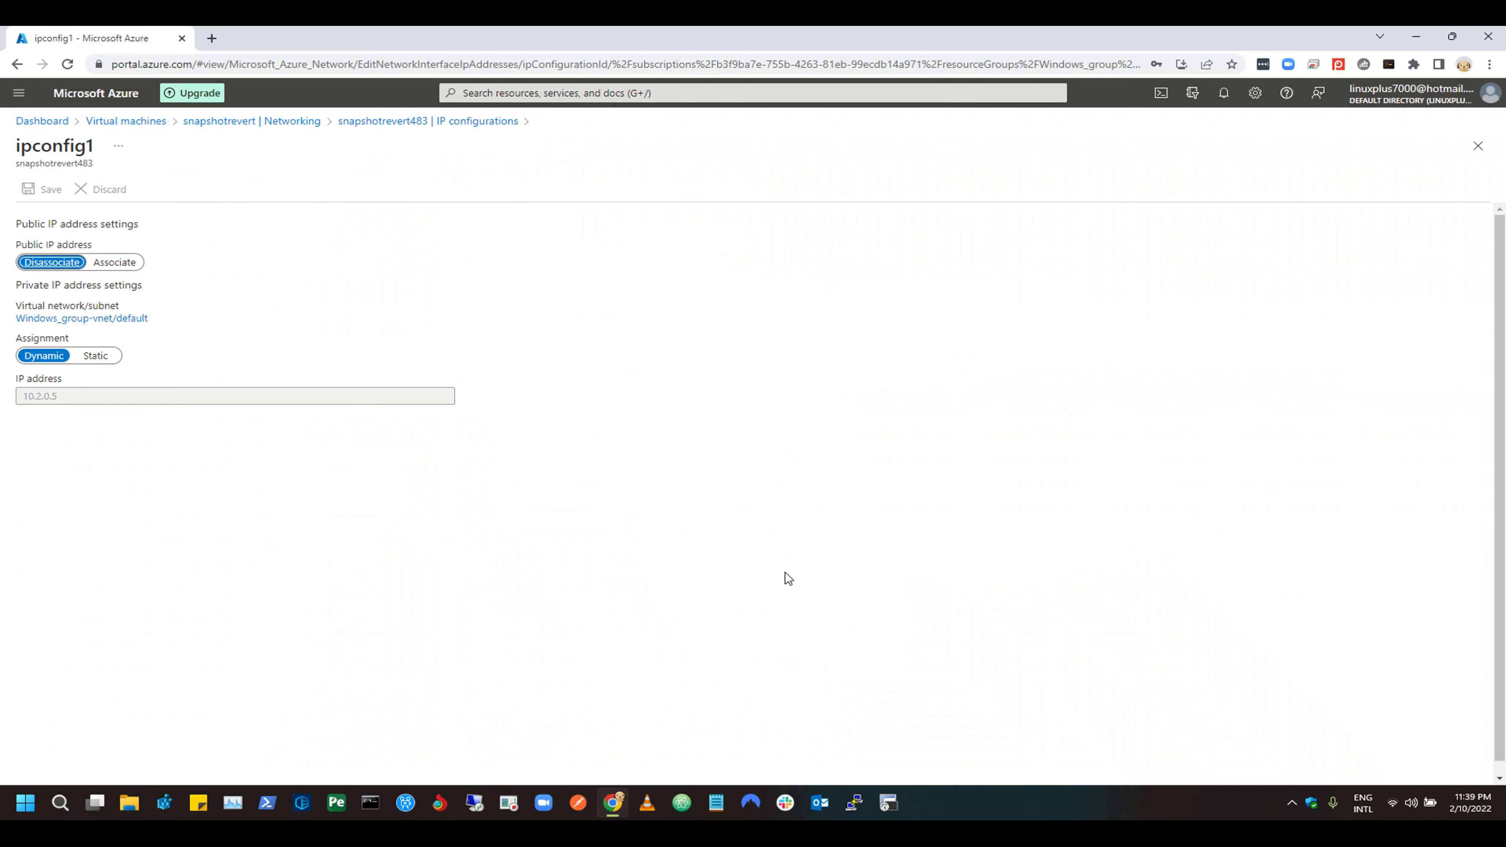
Associate the public IP address windows-ip (20.168.14.24) with ipconfig1 and save the configuration.
{"action": "left_click", "coordinate": [115, 262]}
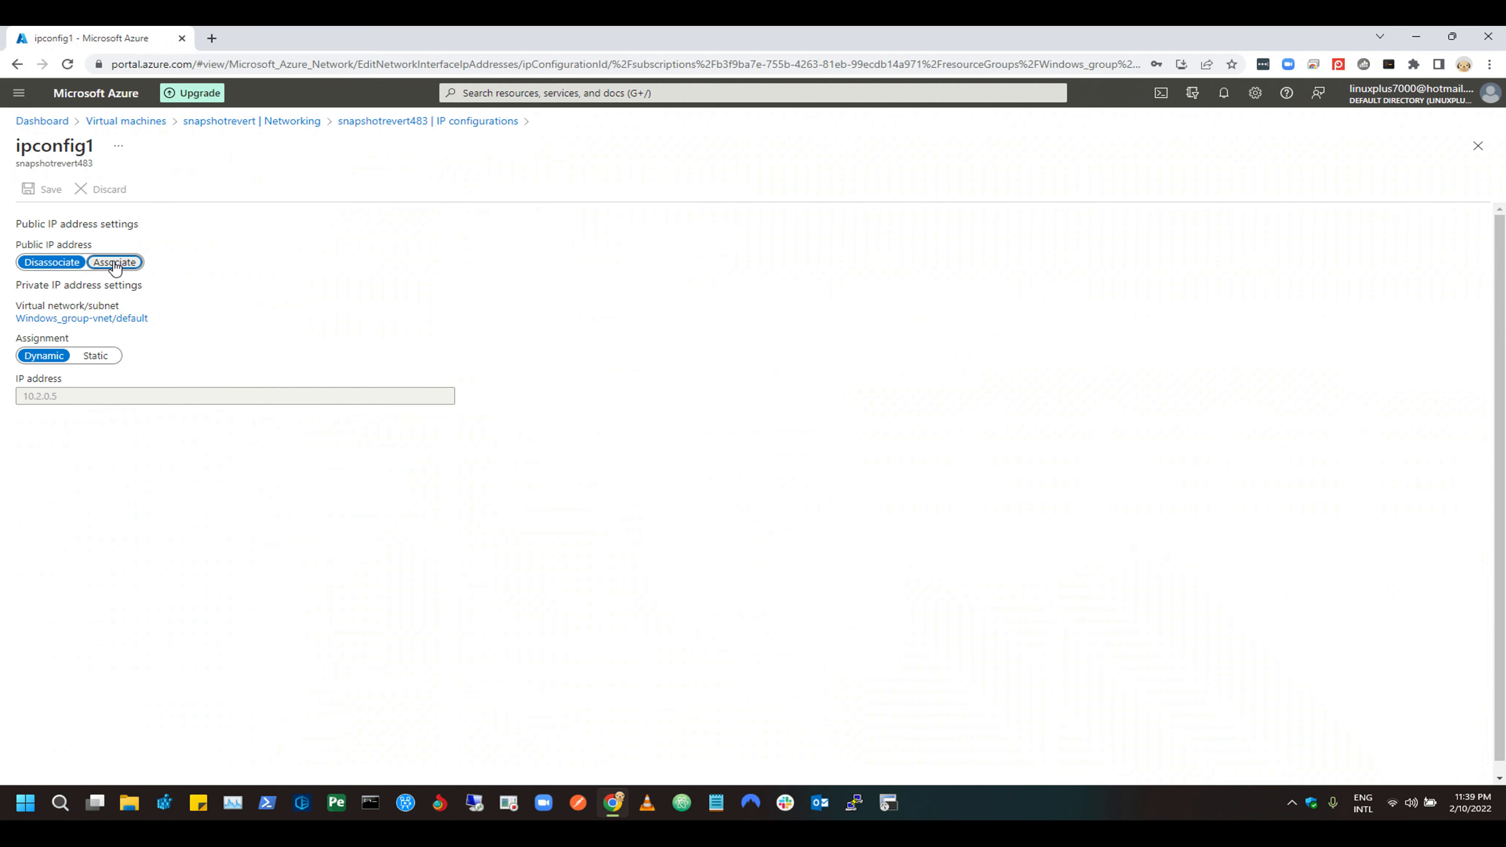
{"action": "left_click", "coordinate": [142, 302]}
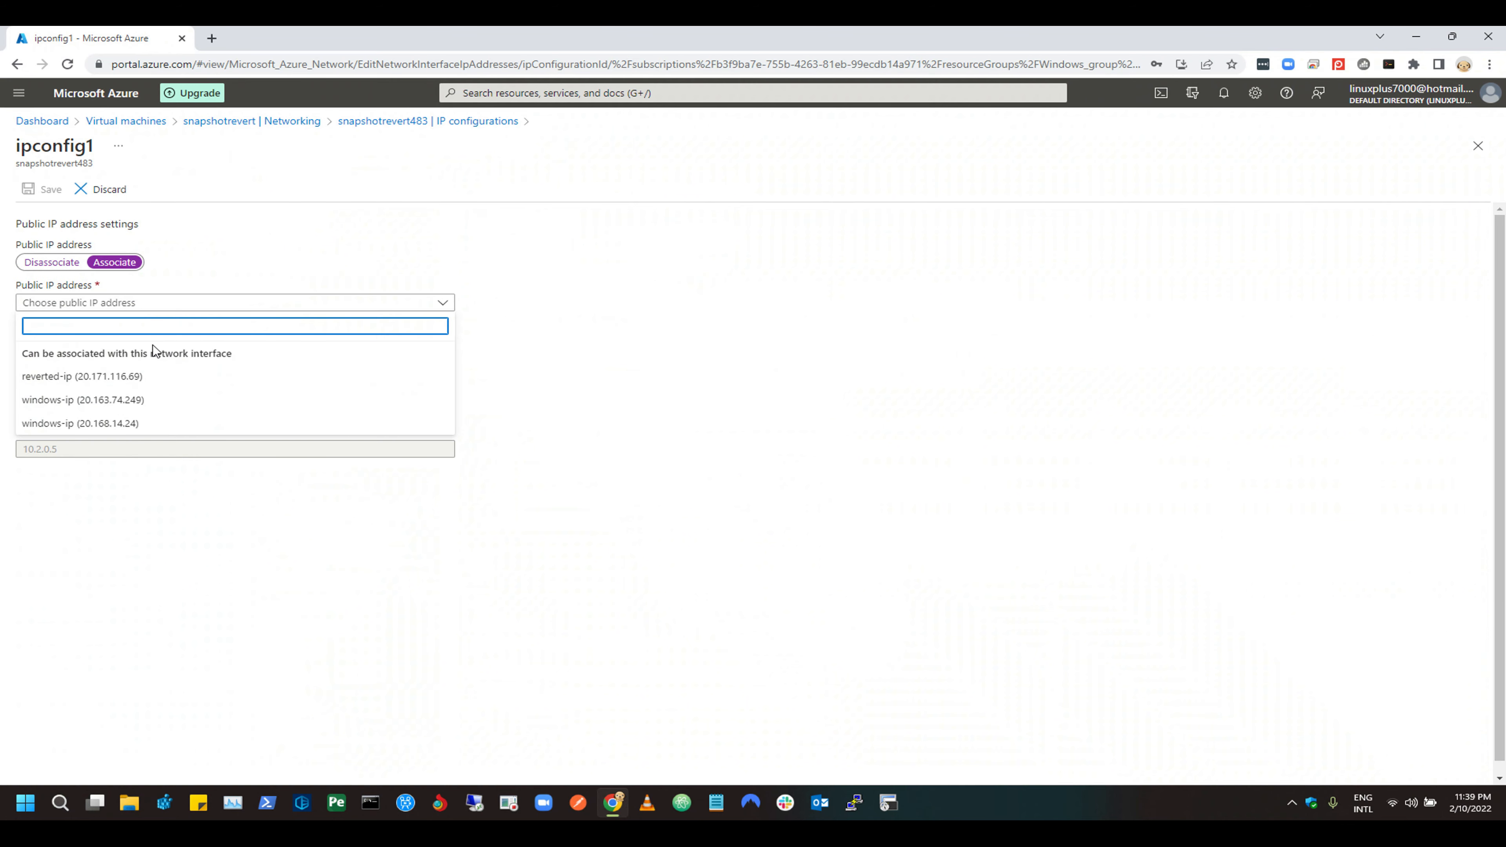
{"action": "left_click", "coordinate": [113, 423]}
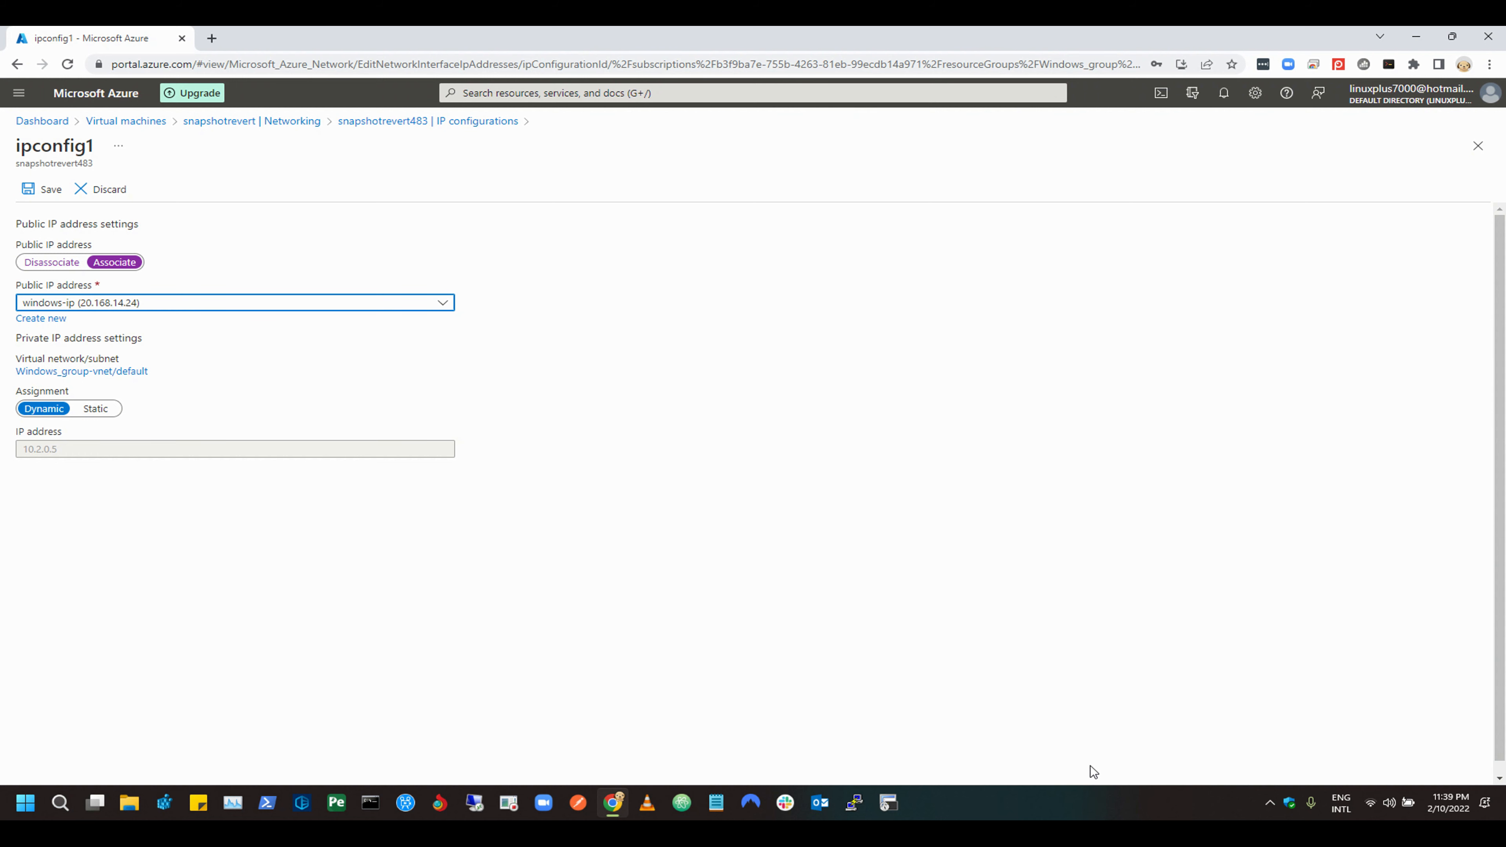
{"action": "left_click_drag", "start_coordinate": [9, 174], "coordinate": [73, 203]}
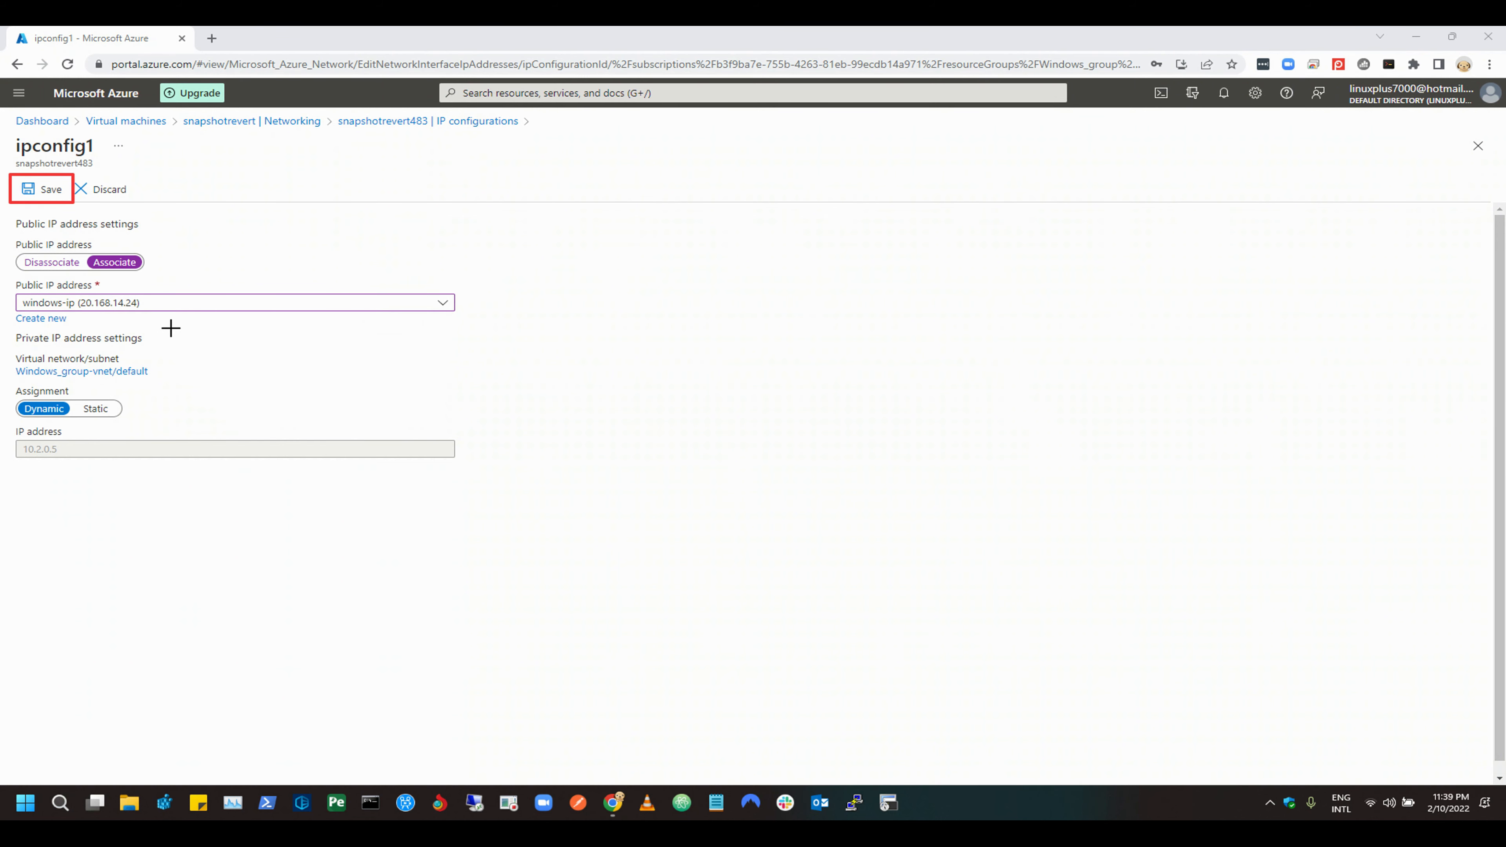
{"action": "left_click", "coordinate": [1023, 770]}
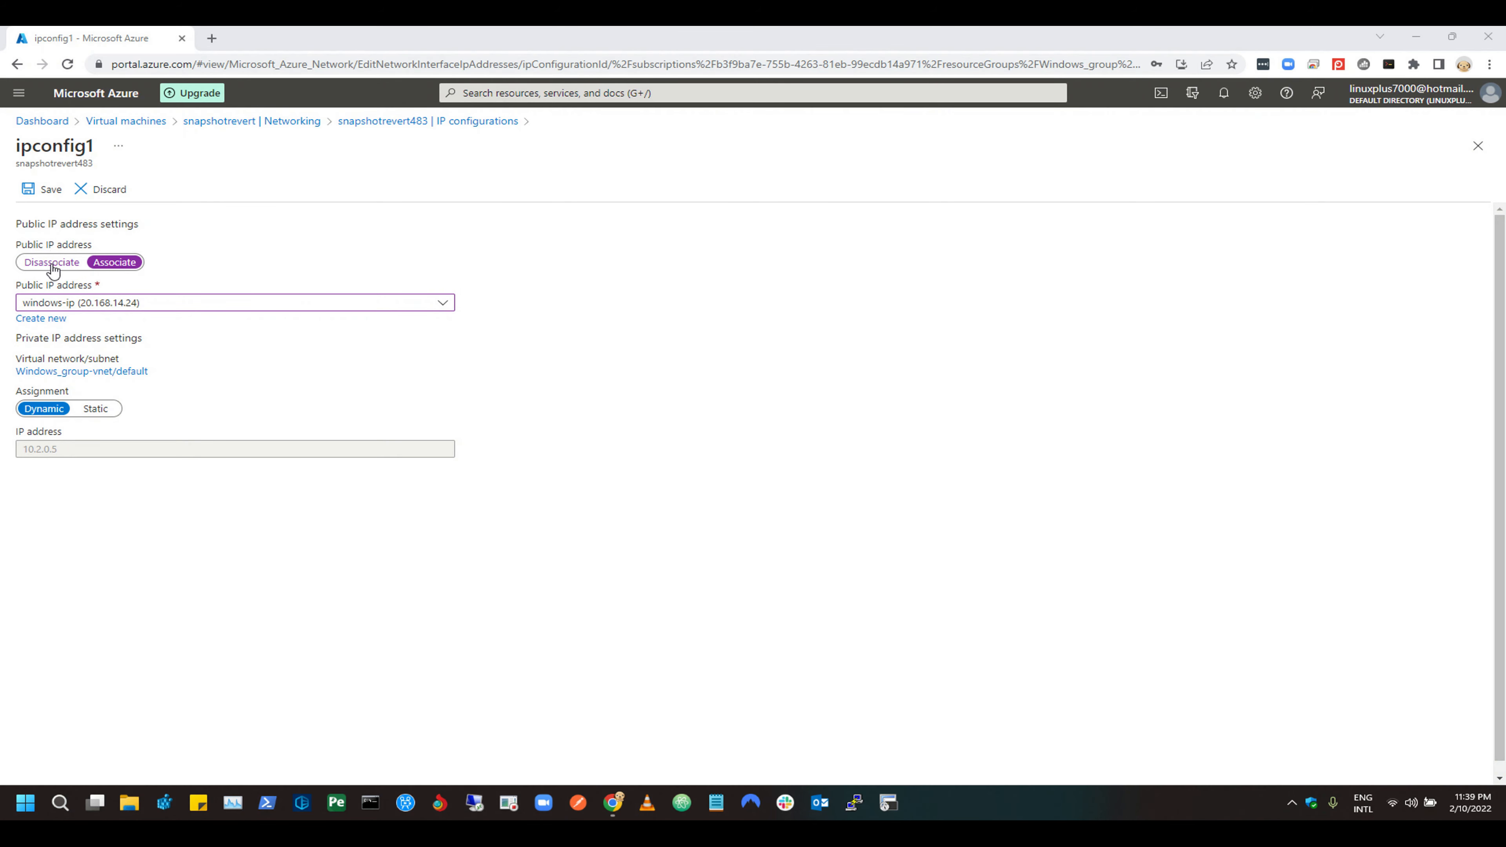
{"action": "left_click", "coordinate": [33, 198]}
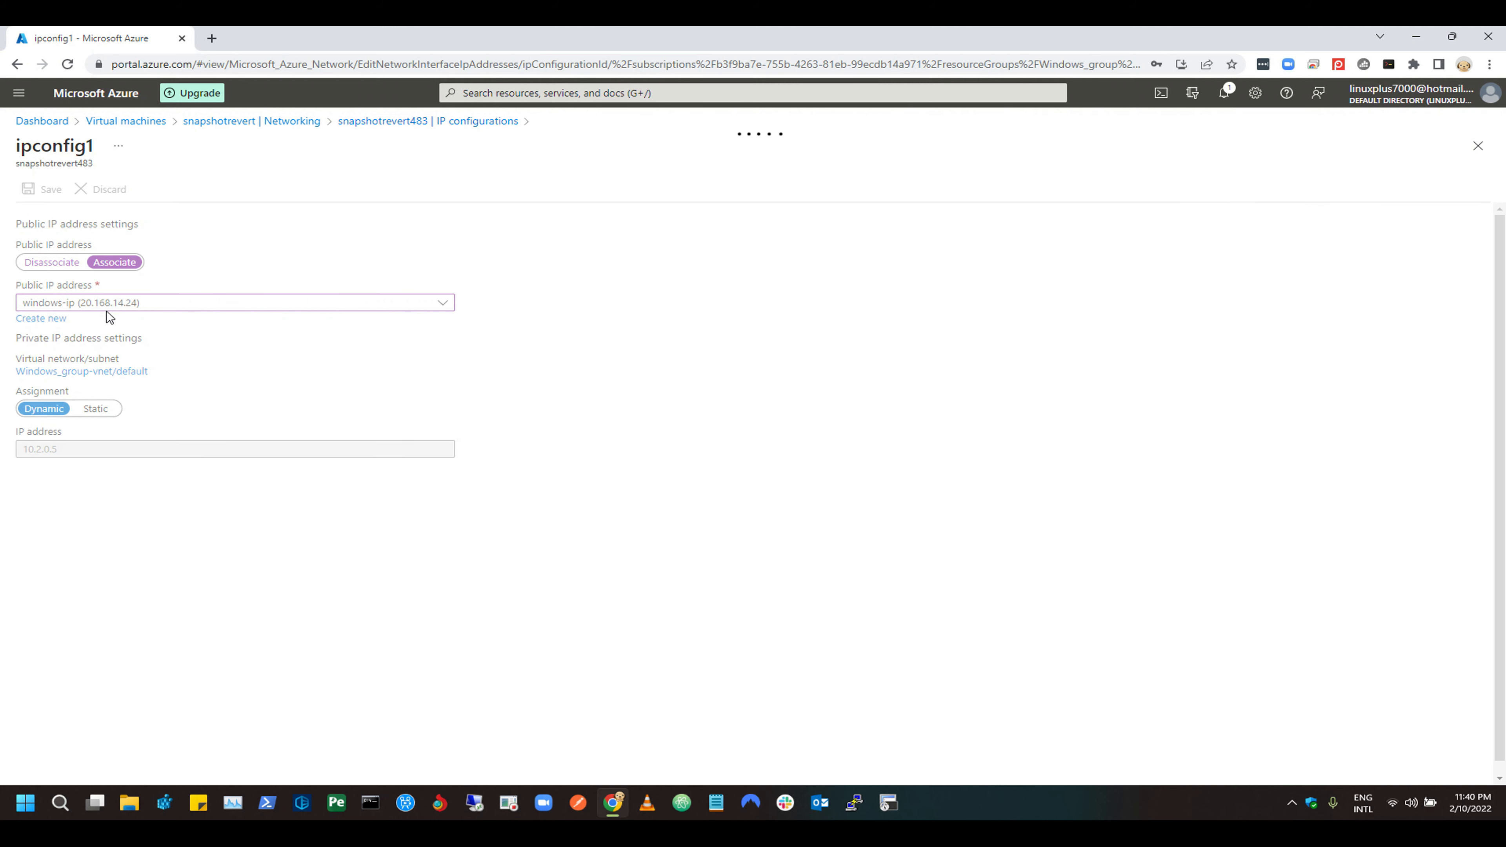
Switch to Remote Desktop Connection, connect to 20.168.14.24 and cancel the Shutdown Event Tracker on the server.
{"action": "left_click", "coordinate": [474, 803]}
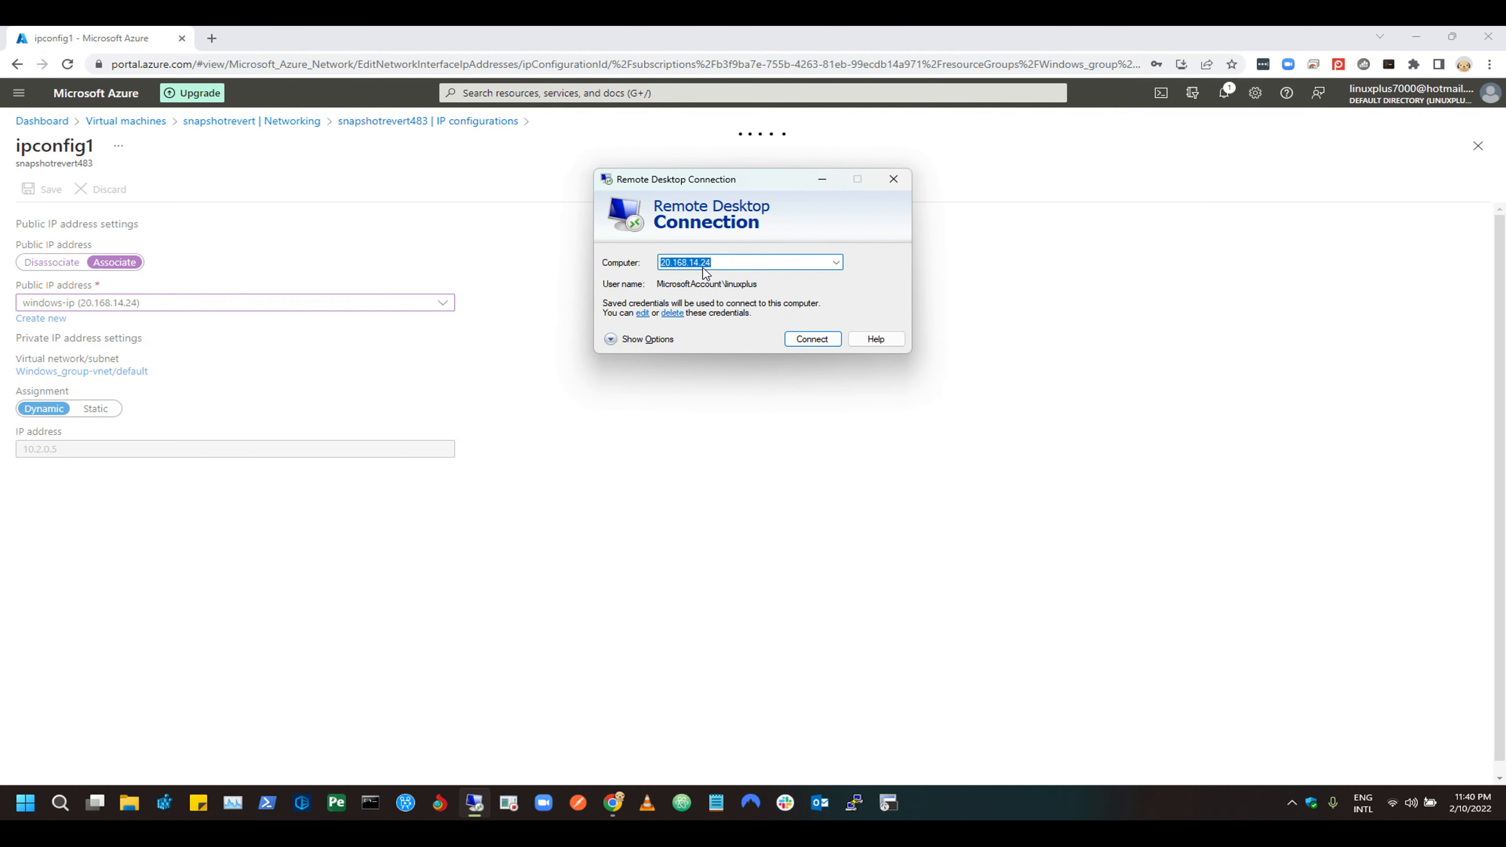
{"action": "left_click", "coordinate": [821, 342]}
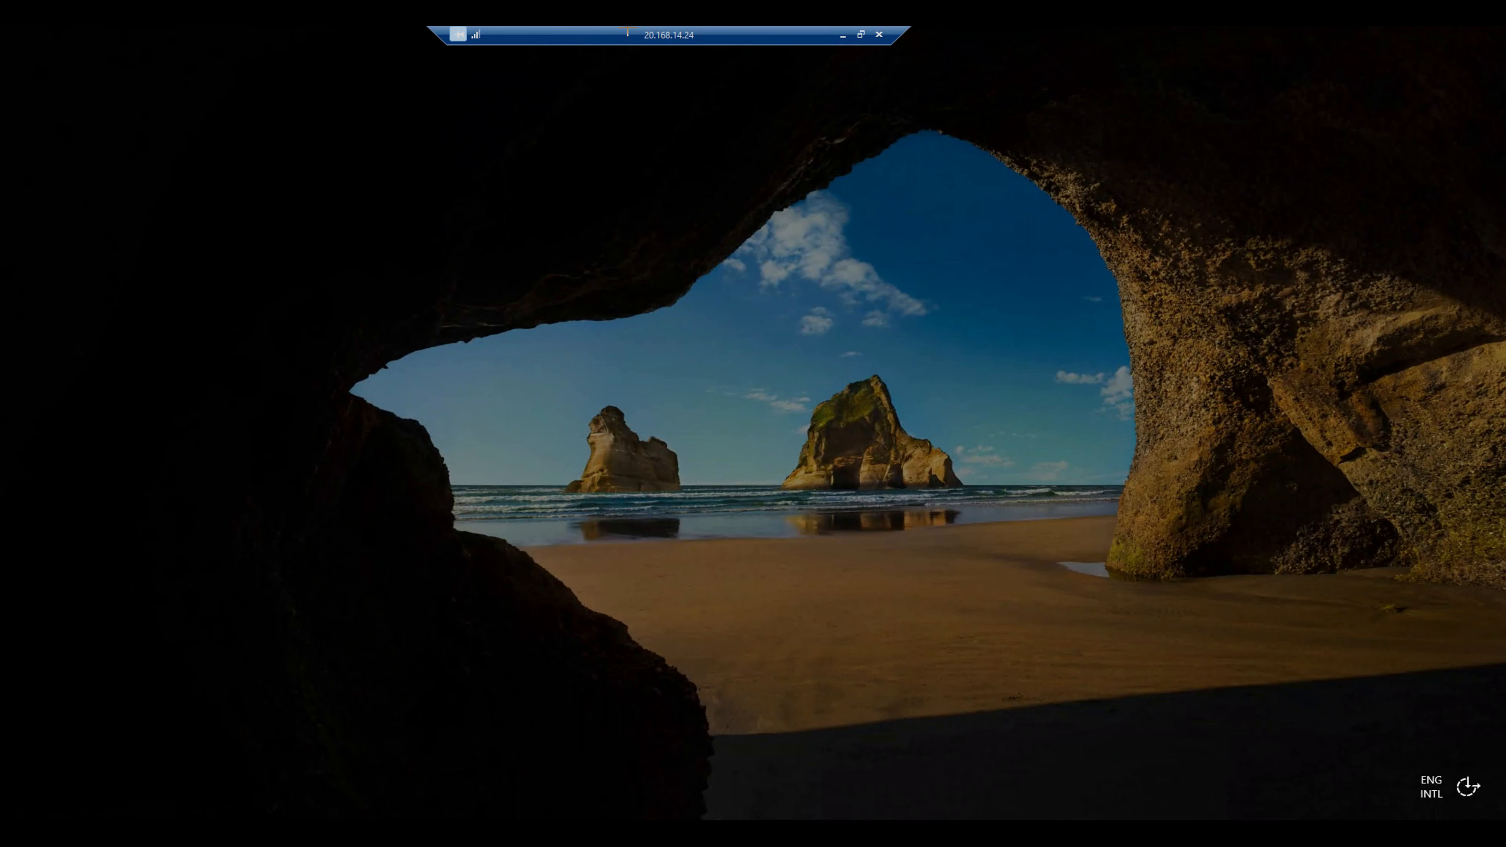
{"action": "left_click_drag", "start_coordinate": [627, 27], "coordinate": [741, 57]}
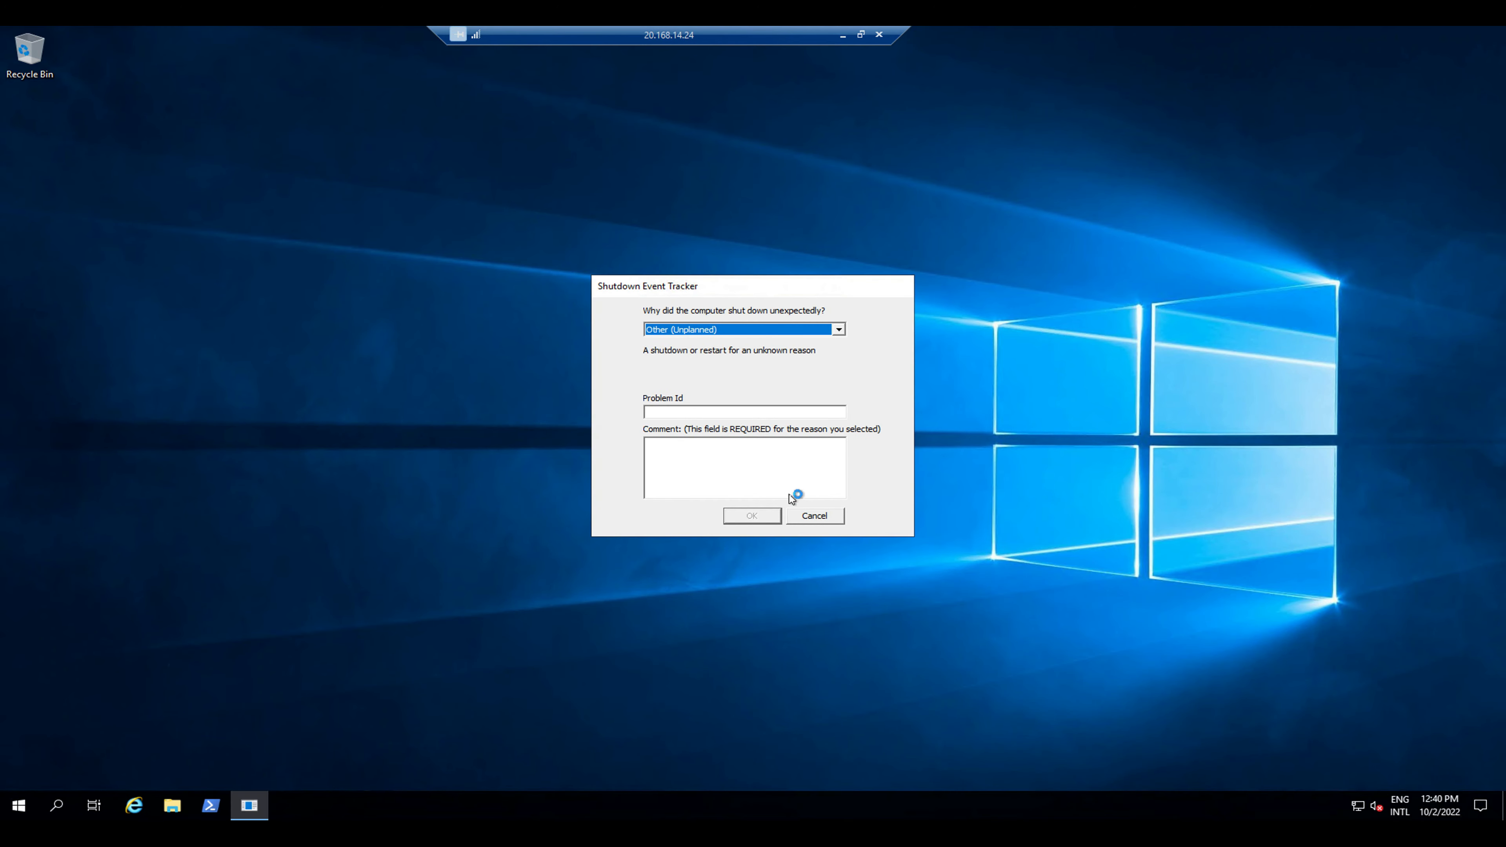
{"action": "left_click", "coordinate": [818, 515]}
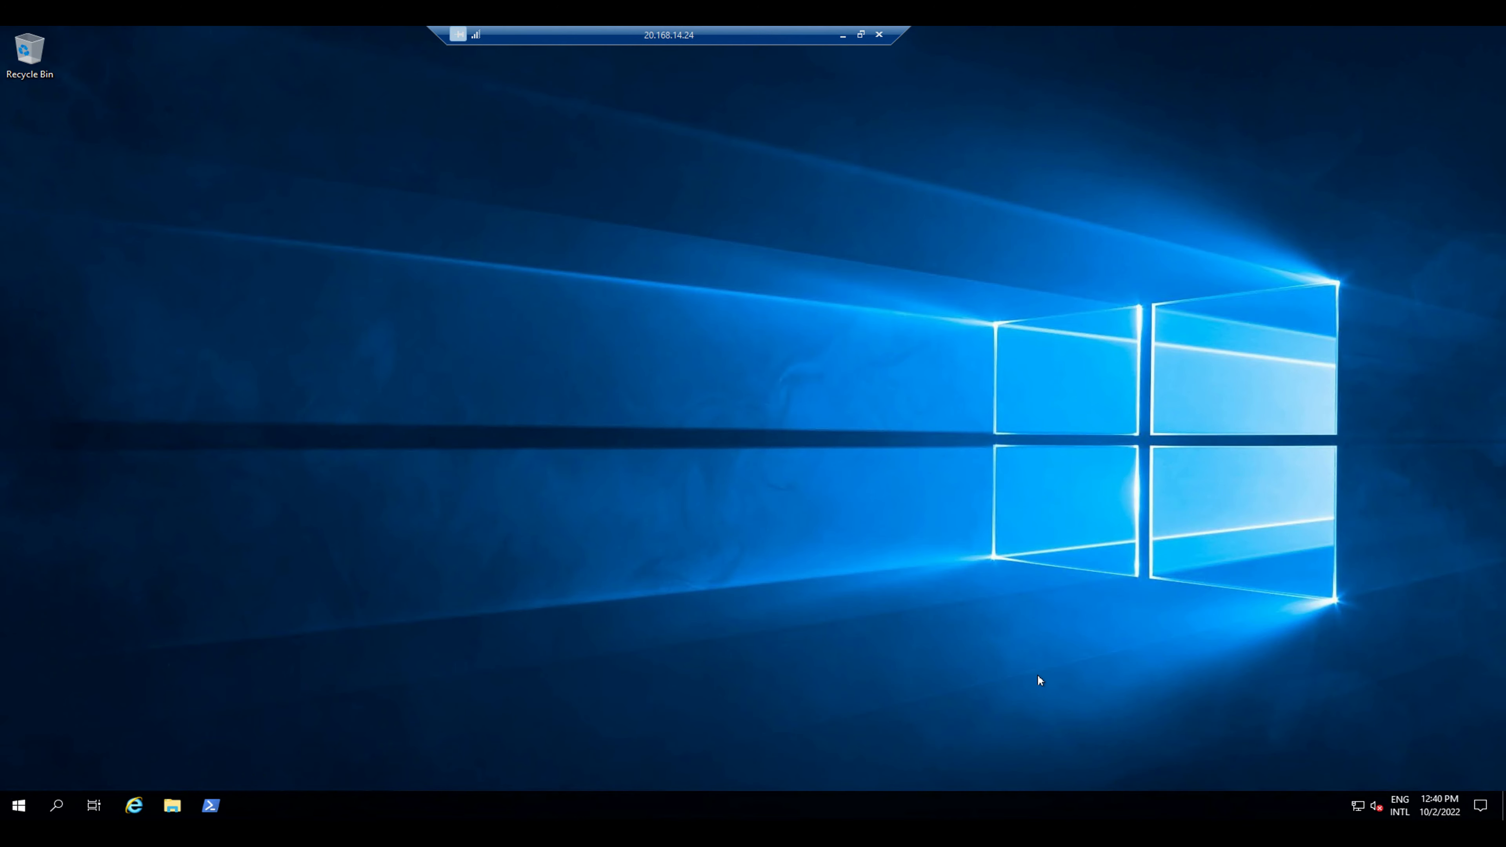
Open This PC in File Explorer on the server and check which drives are present on this connection.
{"action": "key", "text": "super+e"}
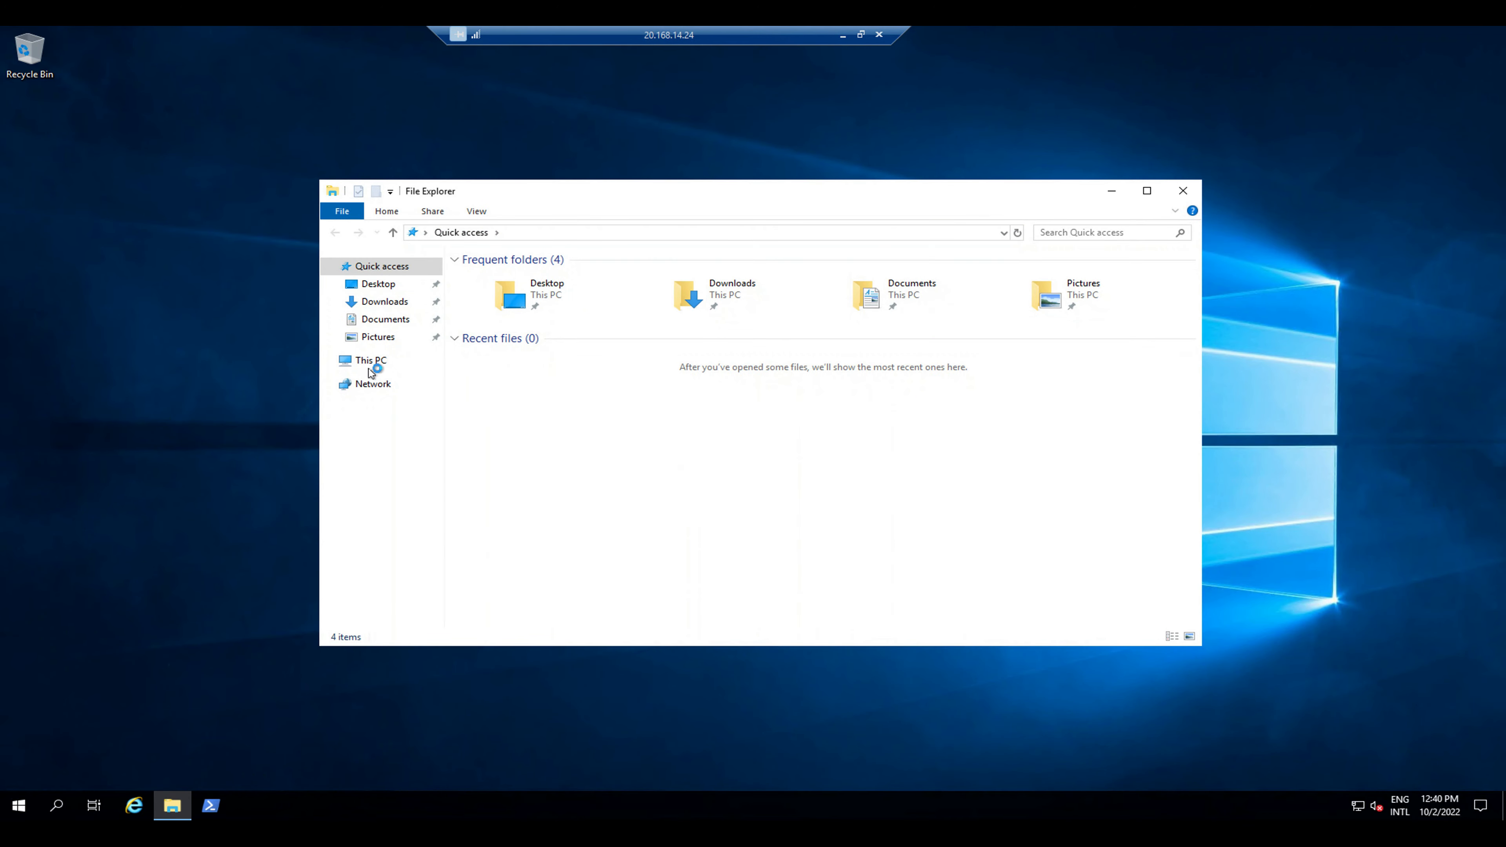
{"action": "left_click", "coordinate": [371, 362]}
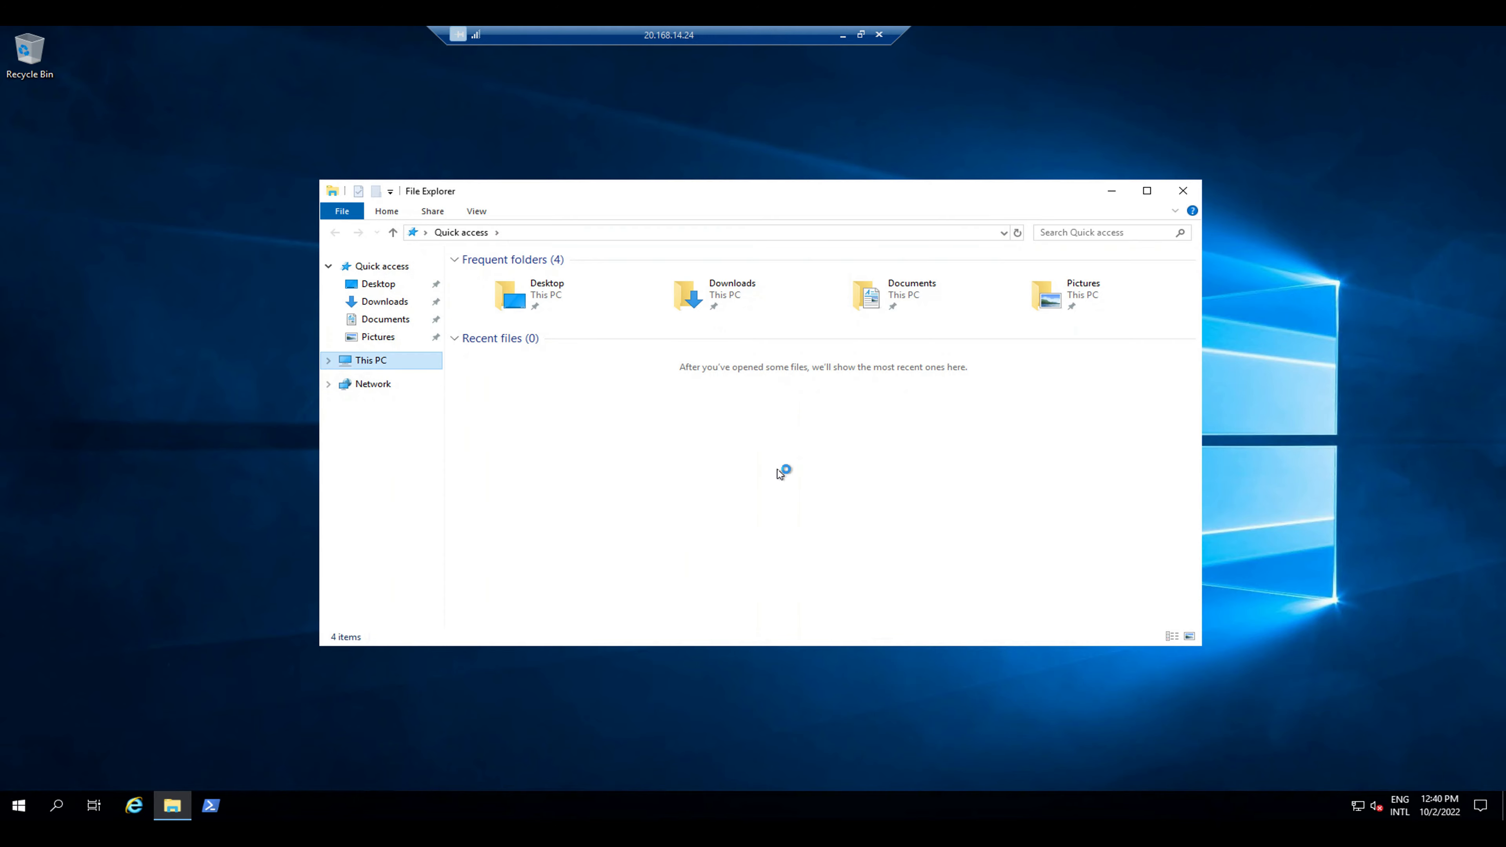
{"action": "right_click", "coordinate": [889, 507]}
{"action": "left_click", "coordinate": [747, 555]}
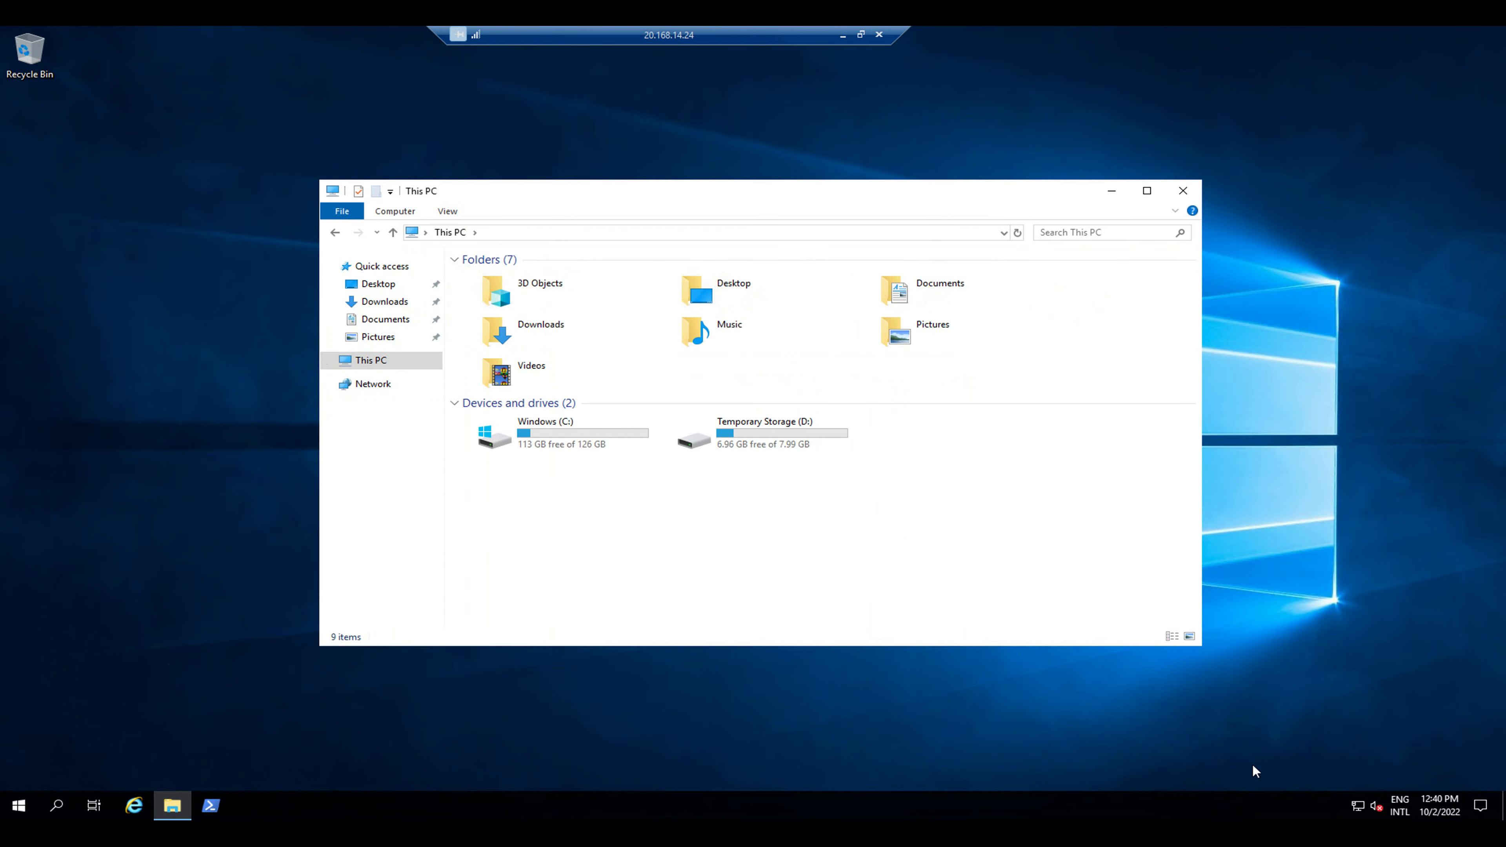
{"action": "left_click_drag", "start_coordinate": [463, 410], "coordinate": [896, 475]}
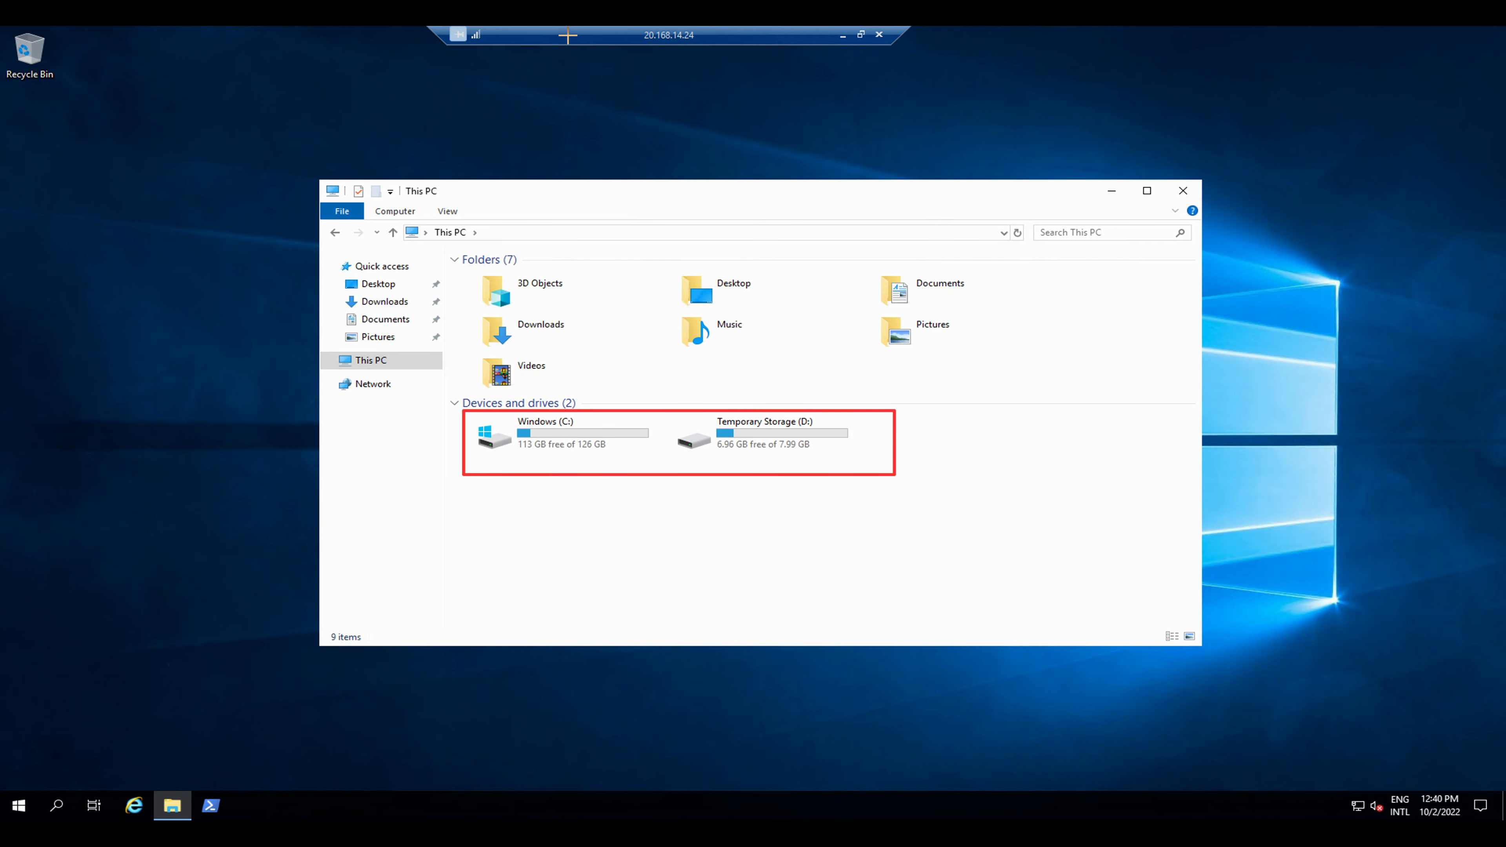
{"action": "left_click_drag", "start_coordinate": [548, 27], "coordinate": [764, 71]}
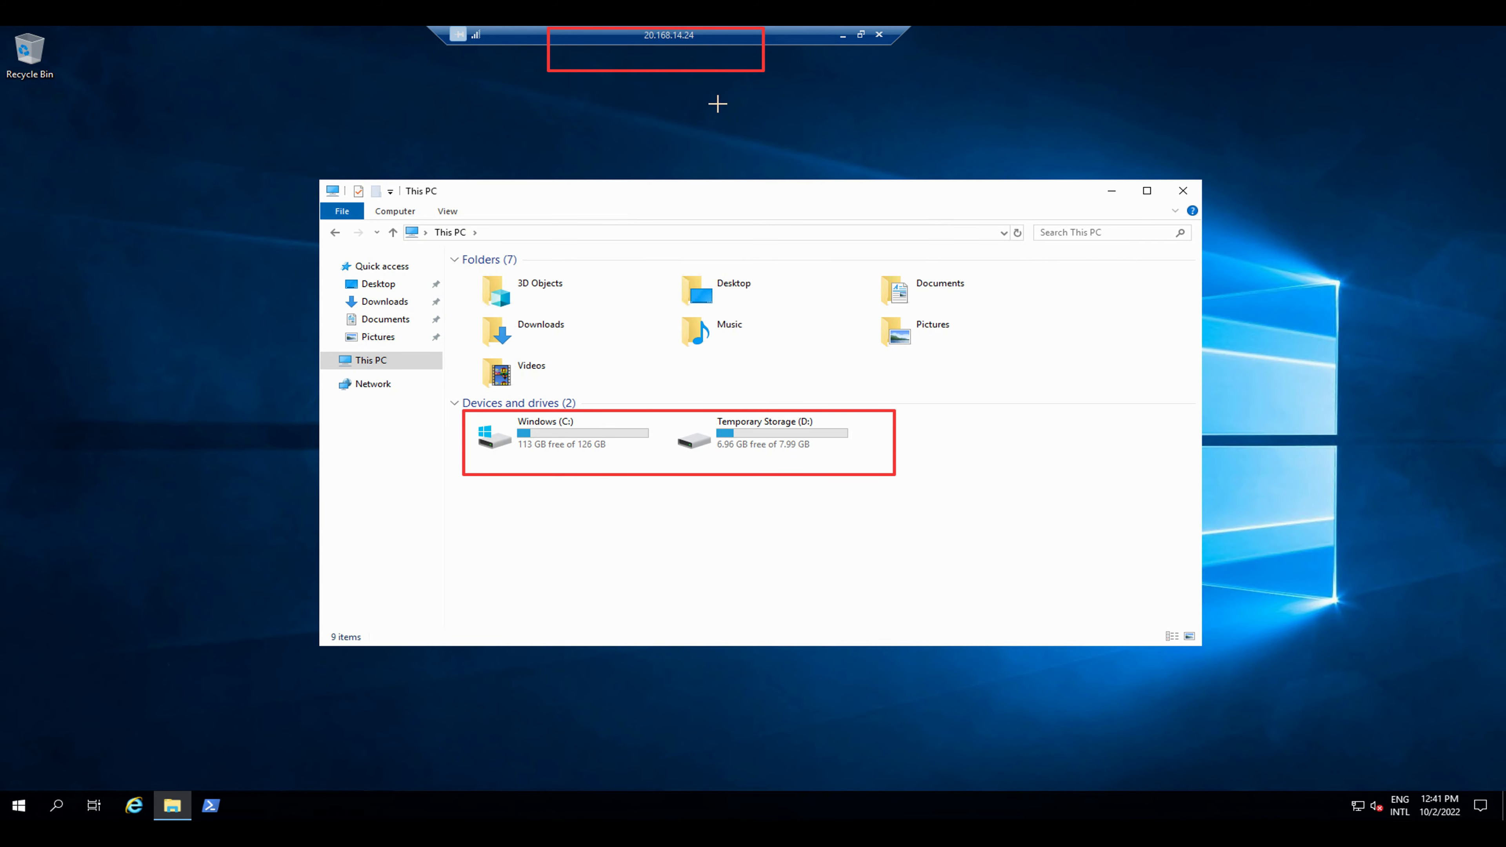
{"action": "left_click", "coordinate": [946, 794]}
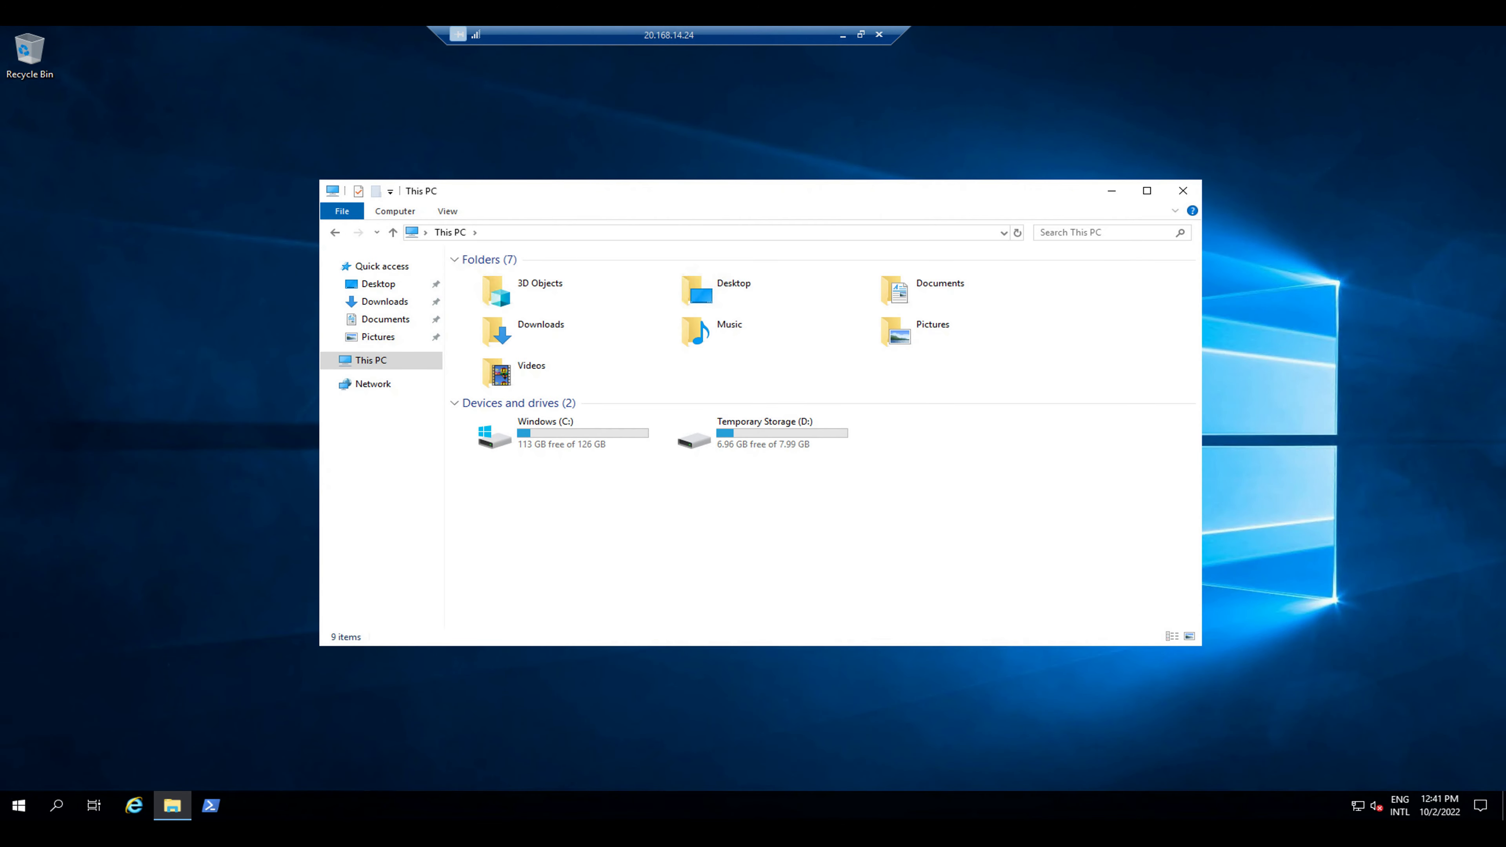
Check the server's host name and local user accounts in PowerShell with hostname and net user.
{"action": "left_click", "coordinate": [212, 807]}
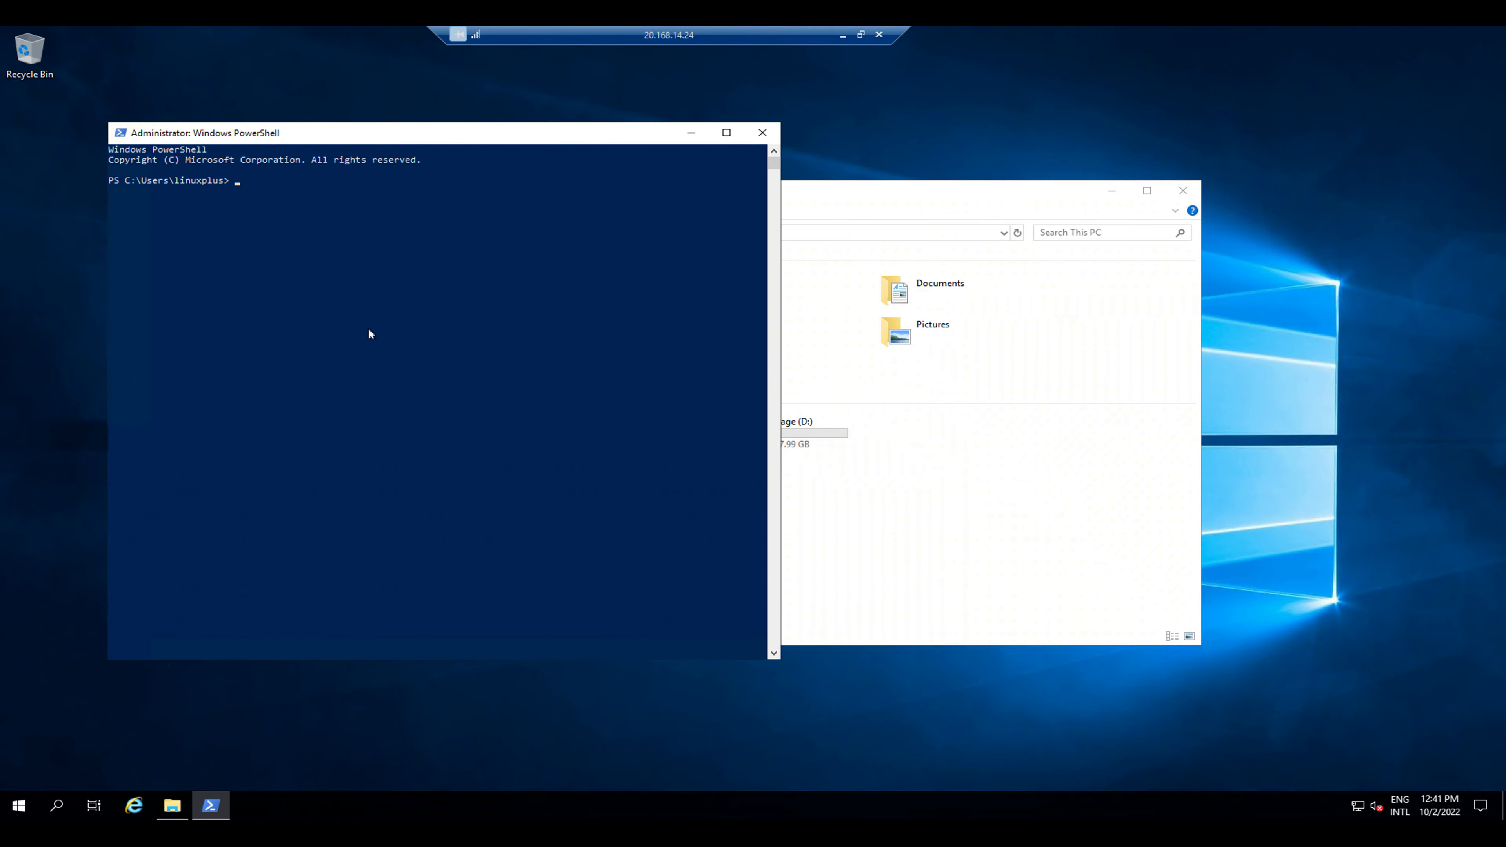
{"action": "type", "text": "hostname"}
{"action": "key", "text": "Return"}
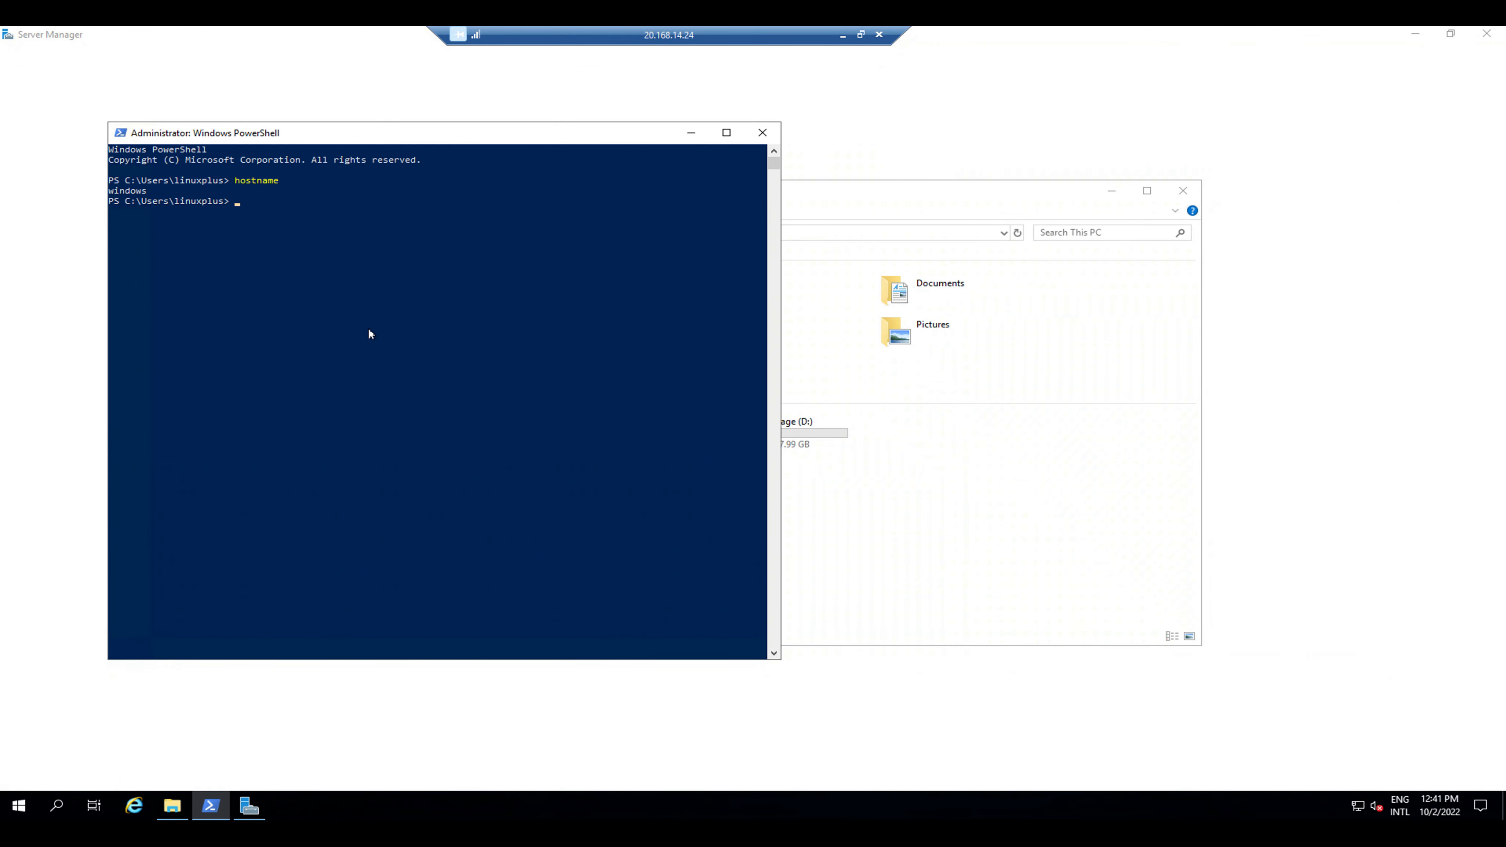
{"action": "type", "text": "net user"}
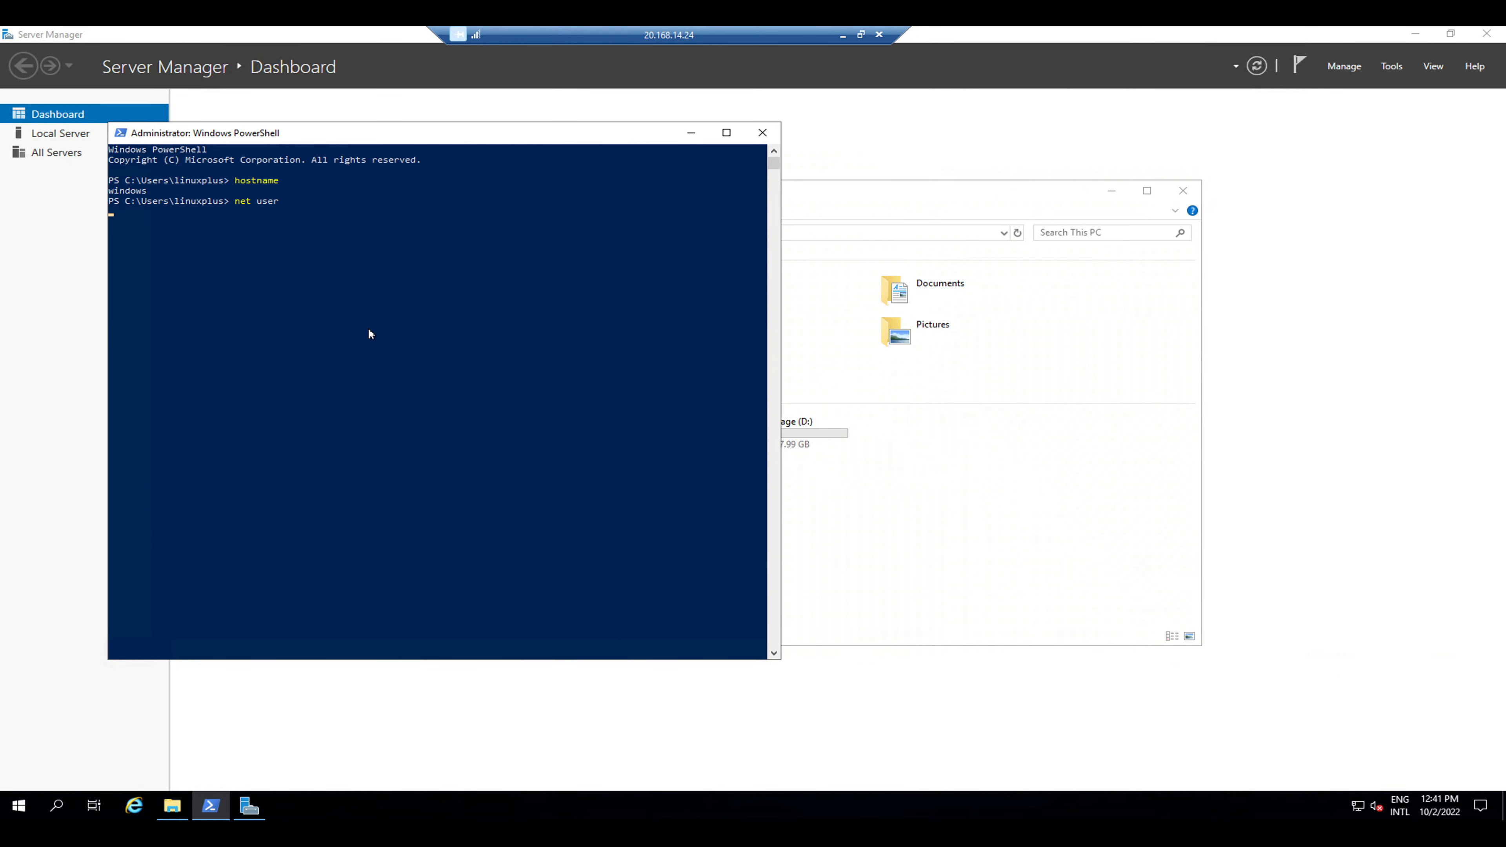
{"action": "key", "text": "Return"}
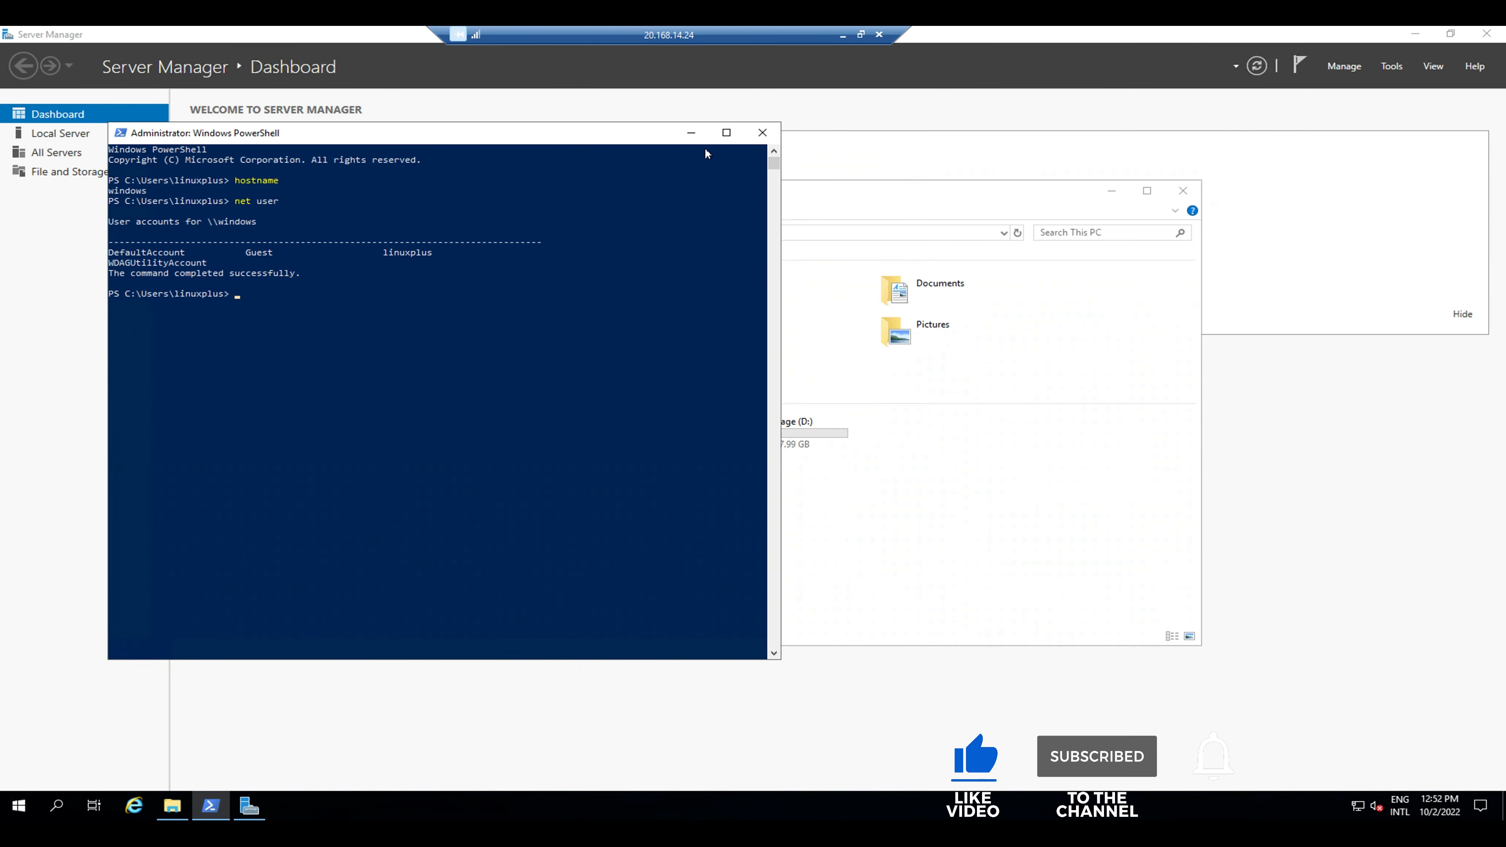
Minimize PowerShell, refresh the drives in This PC and close Server Manager.
{"action": "left_click", "coordinate": [691, 133]}
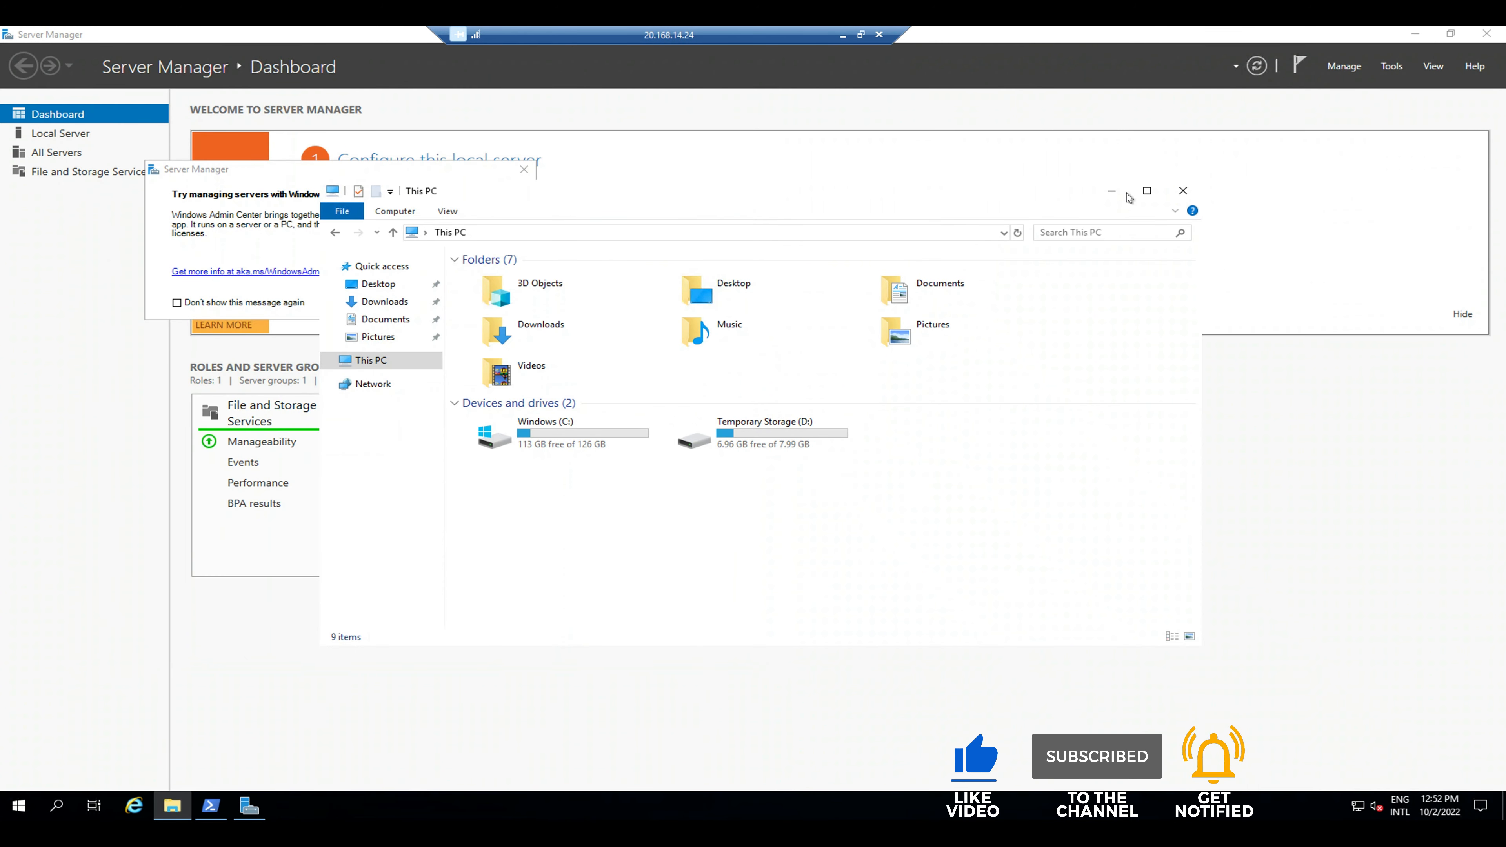
{"action": "right_click", "coordinate": [794, 515]}
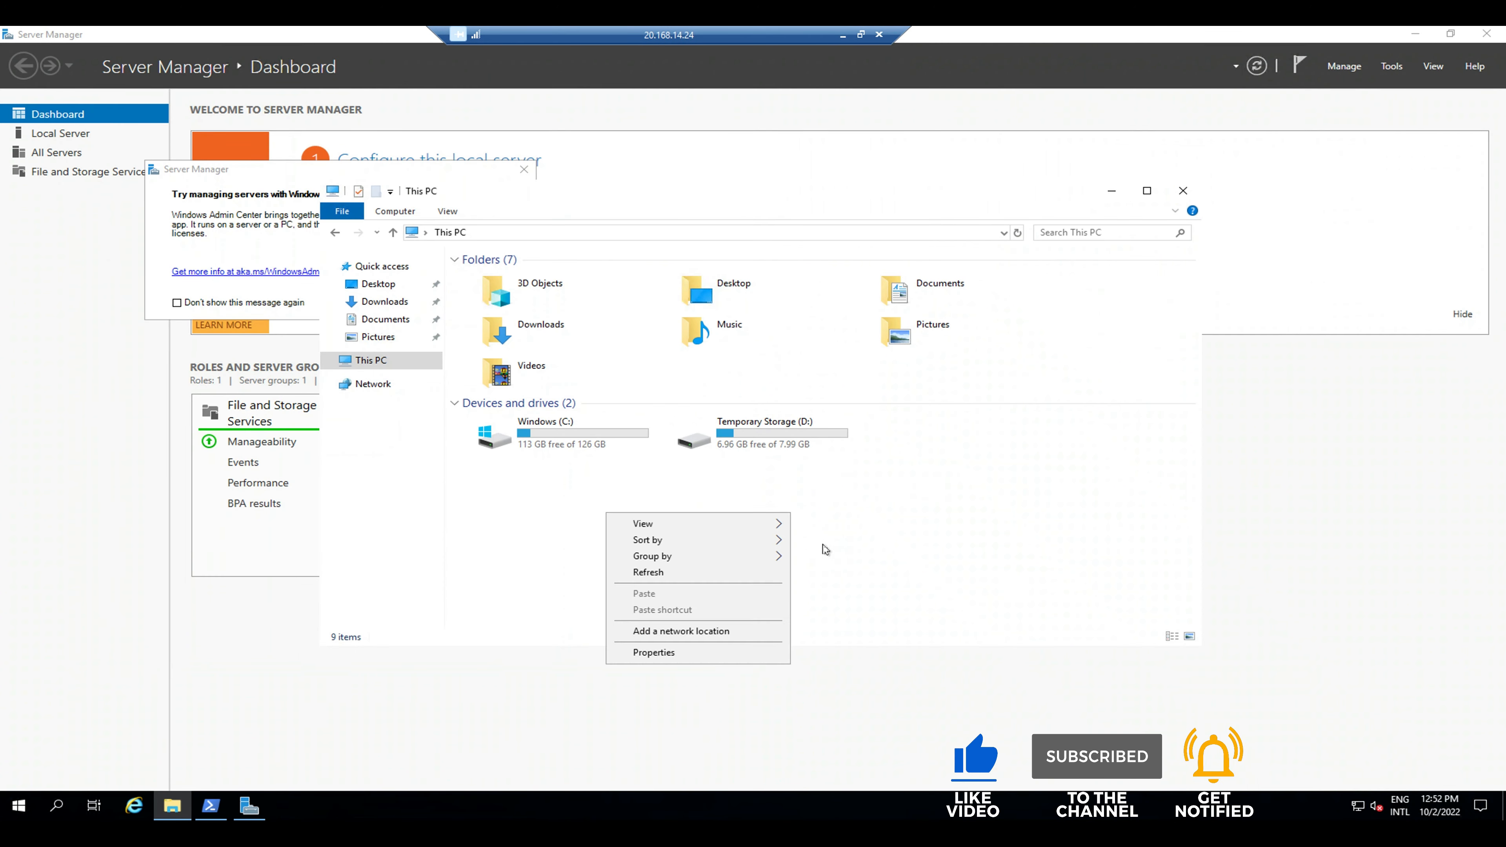
{"action": "left_click", "coordinate": [676, 577]}
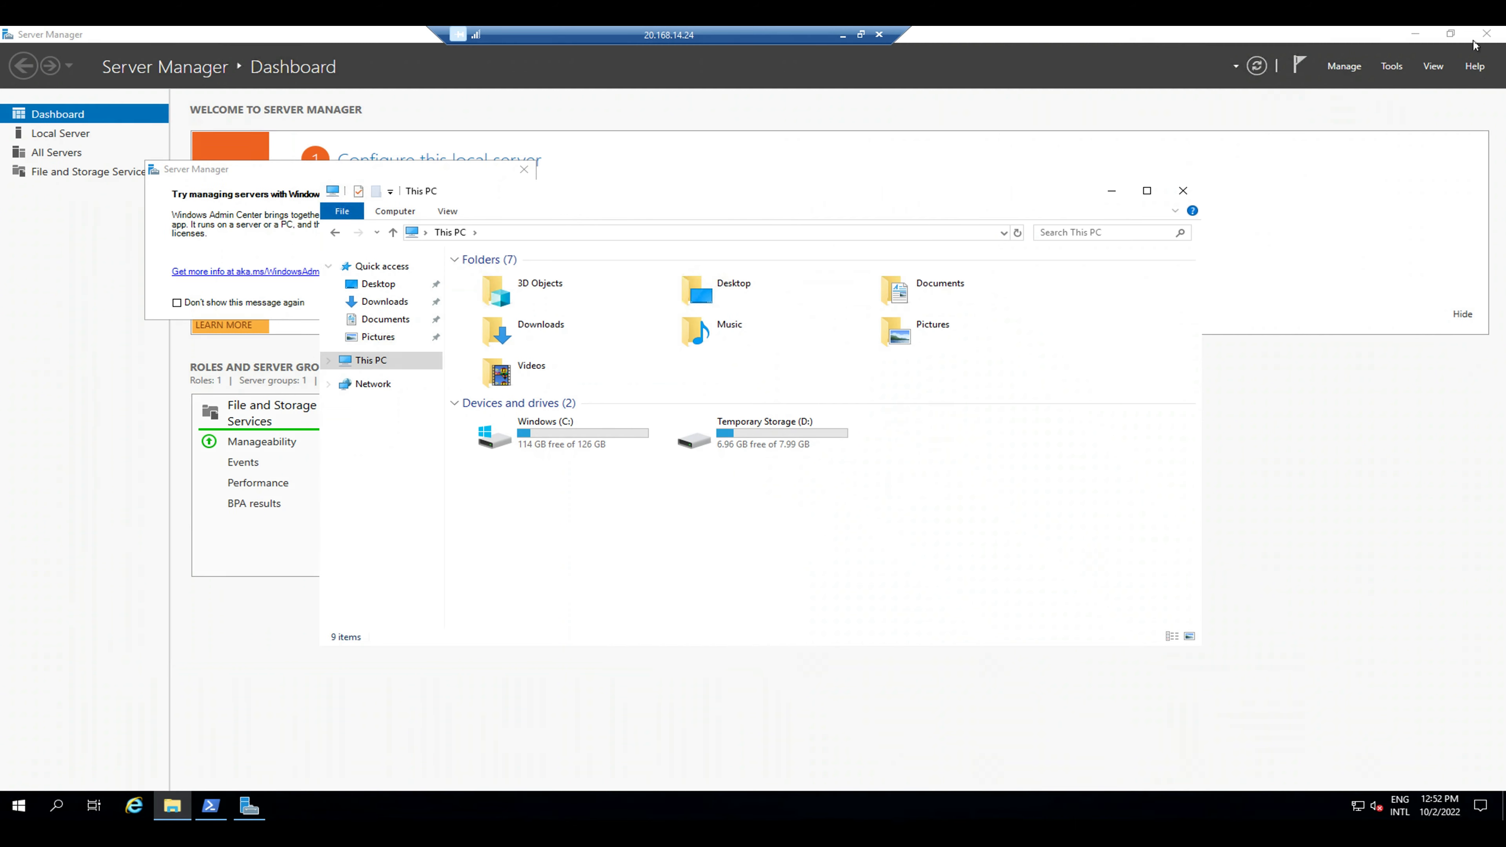
{"action": "left_click", "coordinate": [1487, 34]}
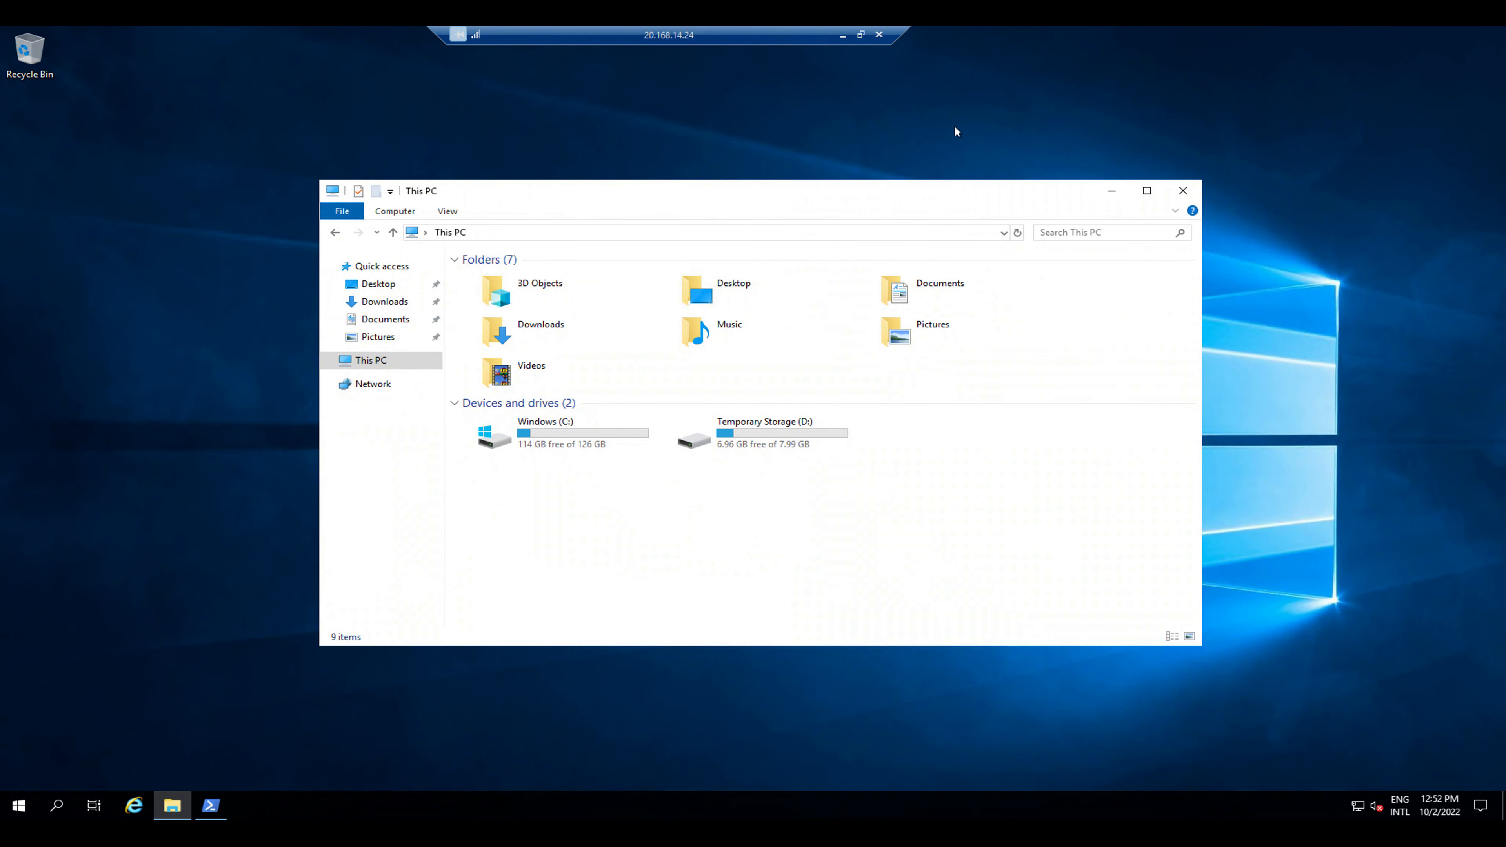
Switch back to the Azure portal and compare the windows and snapshotrevert entries in the virtual machines list.
{"action": "left_click", "coordinate": [844, 35]}
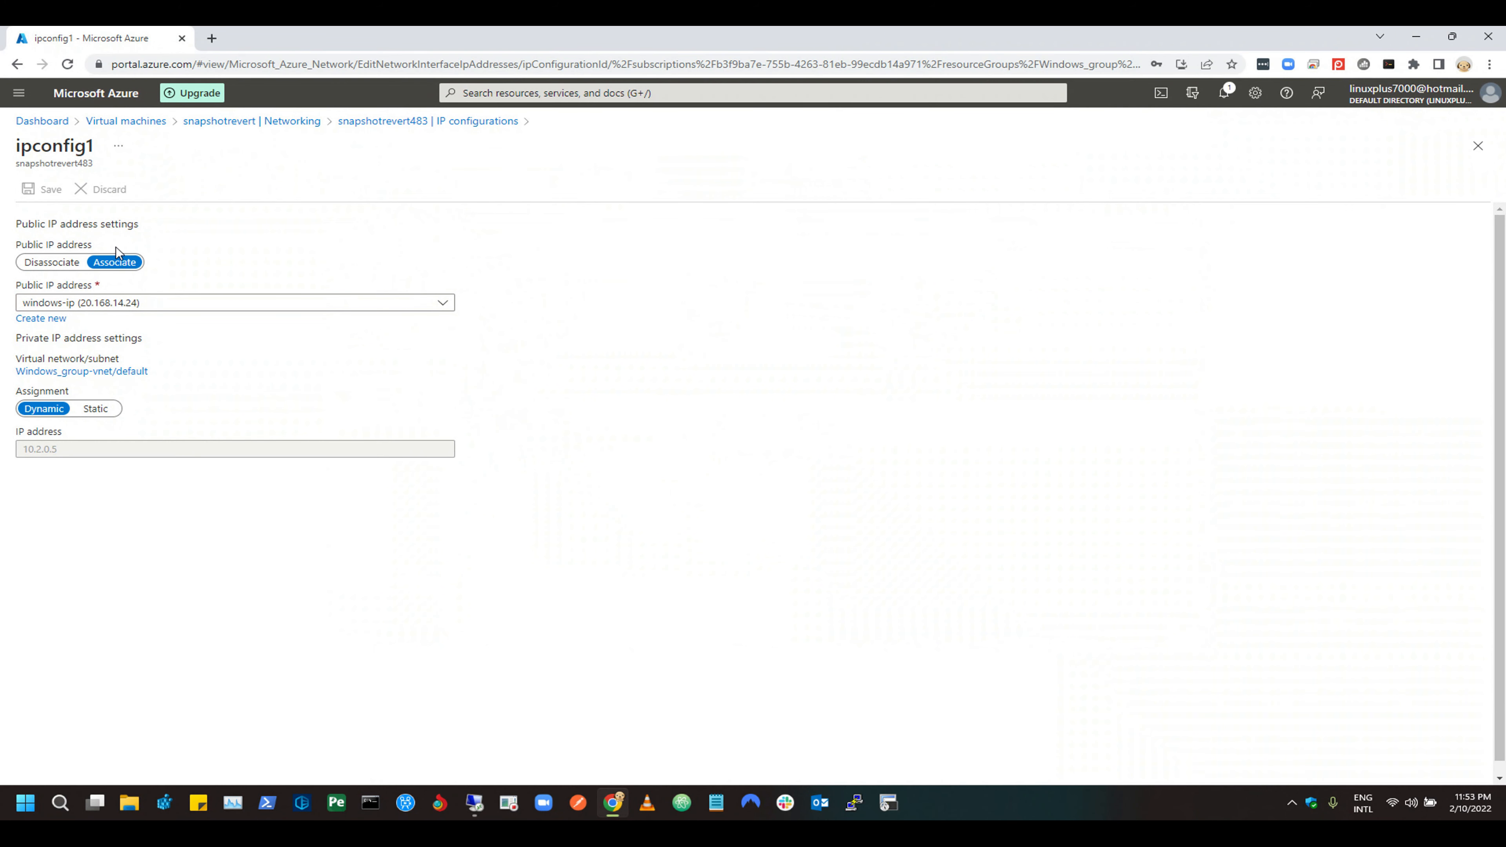
{"action": "left_click", "coordinate": [42, 120]}
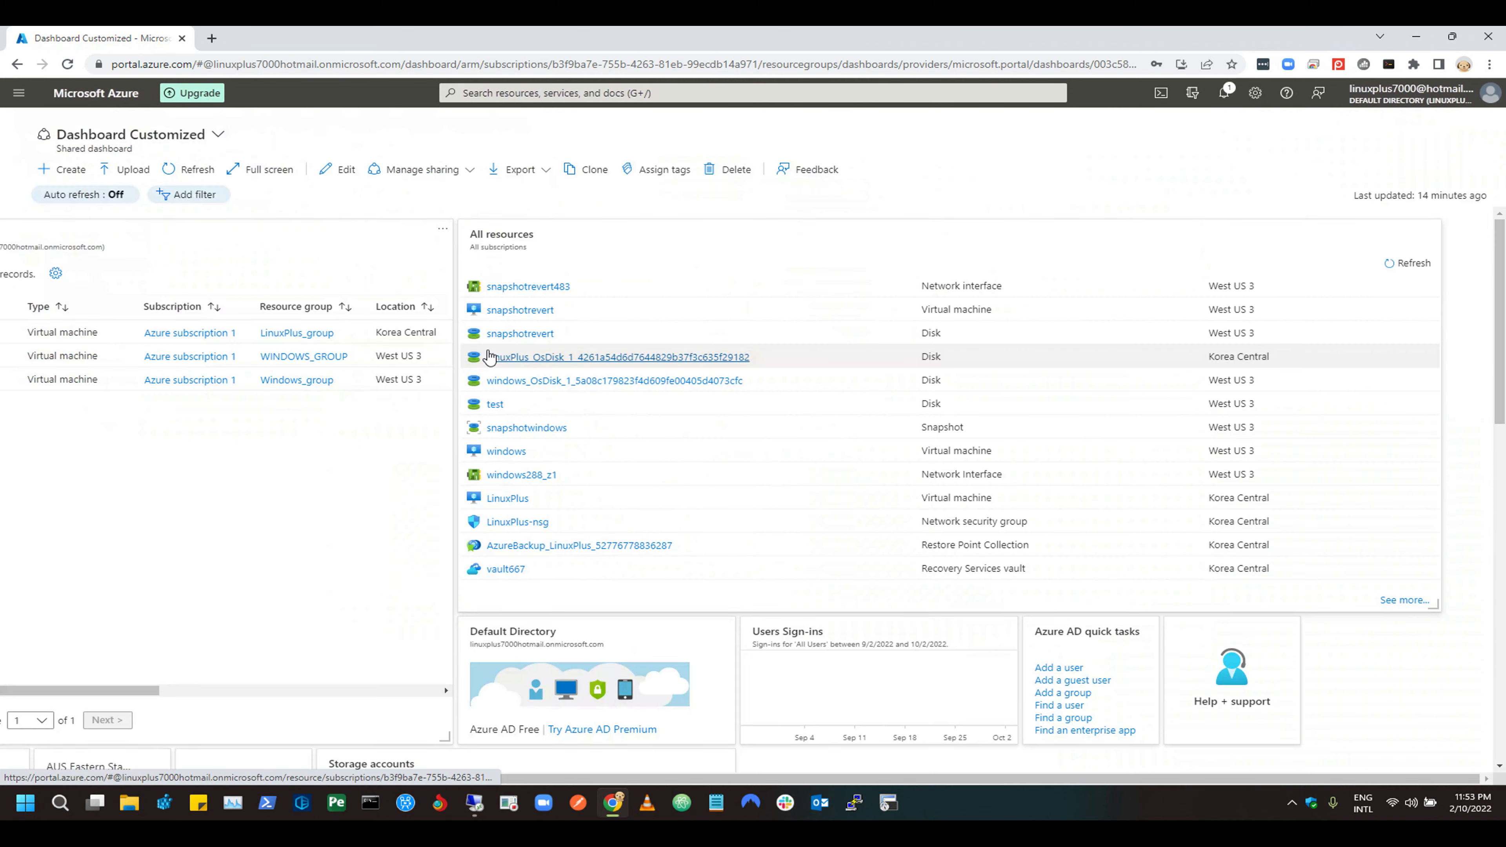
{"action": "left_click", "coordinate": [121, 526]}
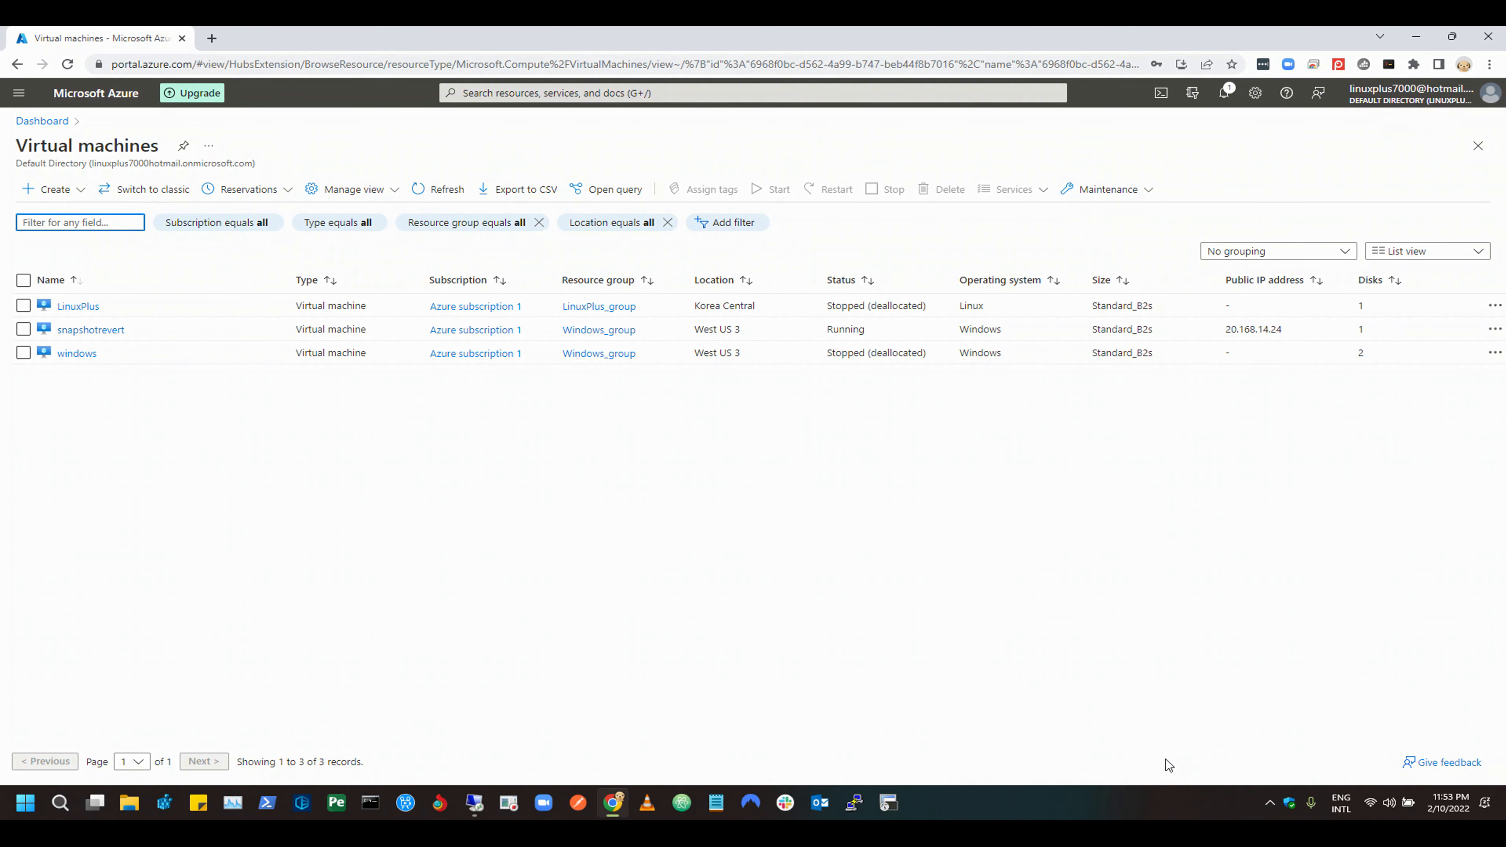
{"action": "left_click_drag", "start_coordinate": [9, 344], "coordinate": [1294, 372]}
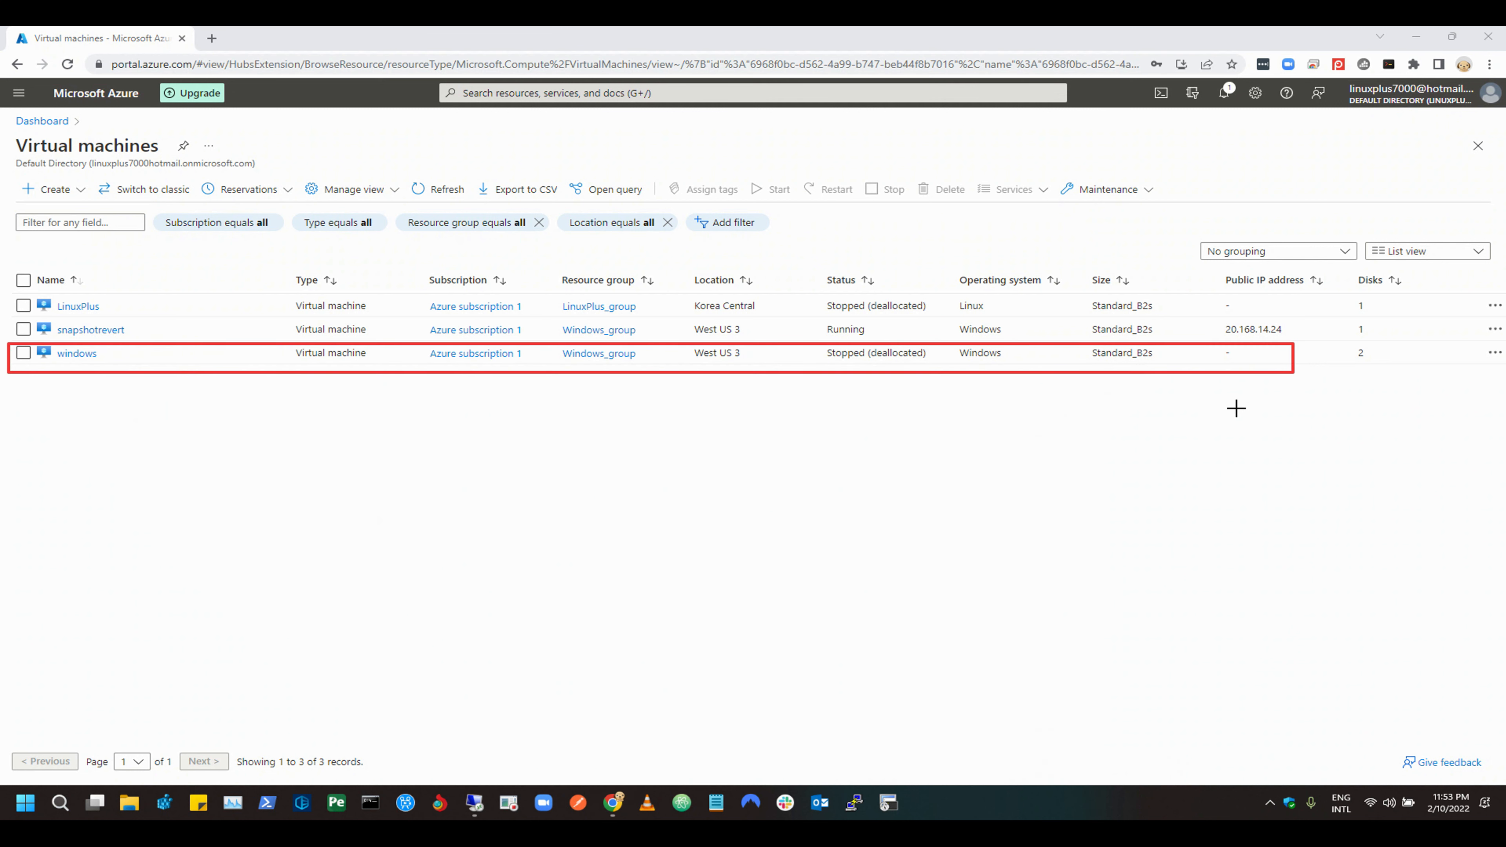
{"action": "left_click_drag", "start_coordinate": [457, 788], "coordinate": [490, 820]}
{"action": "mouse_move", "coordinate": [7, 319]}
{"action": "left_mouse_down"}
{"action": "mouse_move", "coordinate": [89, 338]}
{"action": "mouse_move", "coordinate": [1299, 342]}
{"action": "left_mouse_up"}
{"action": "key", "text": "Escape"}
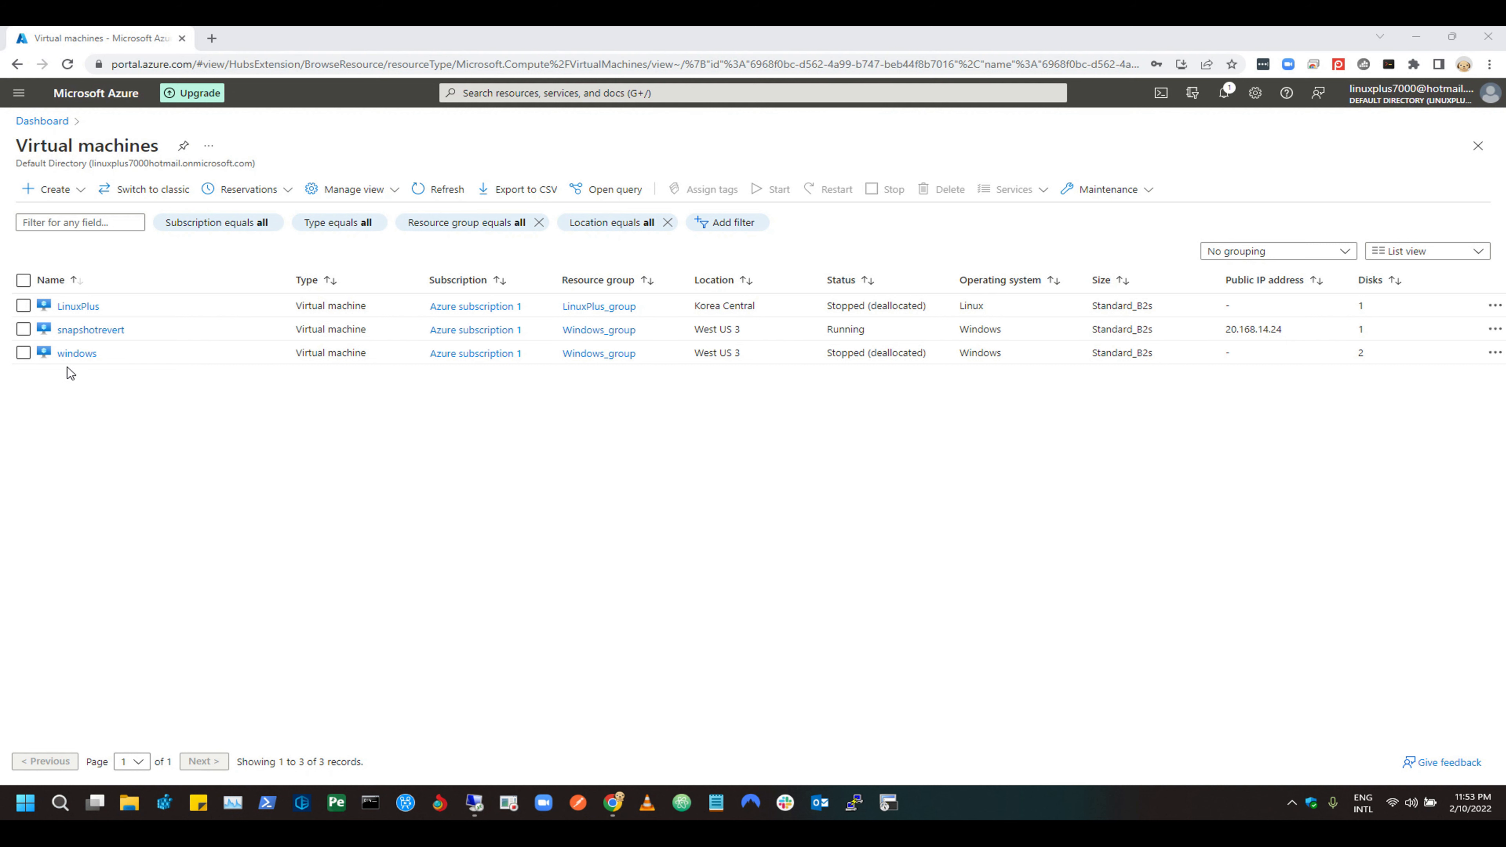
Open the disks of the windows virtual machine and examine its attached data disk.
{"action": "left_click", "coordinate": [66, 354]}
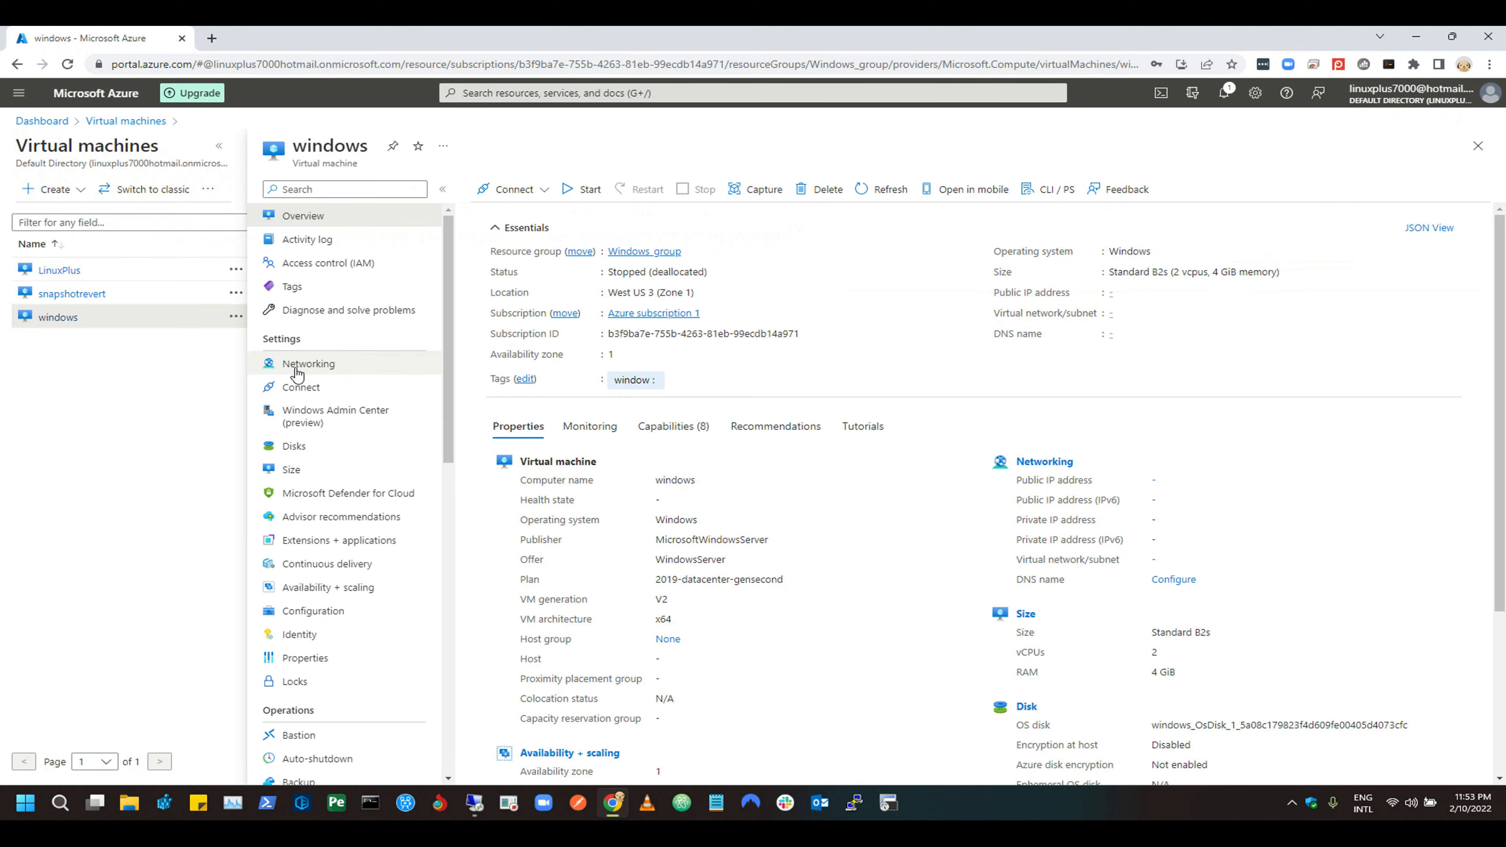
{"action": "left_click", "coordinate": [302, 454]}
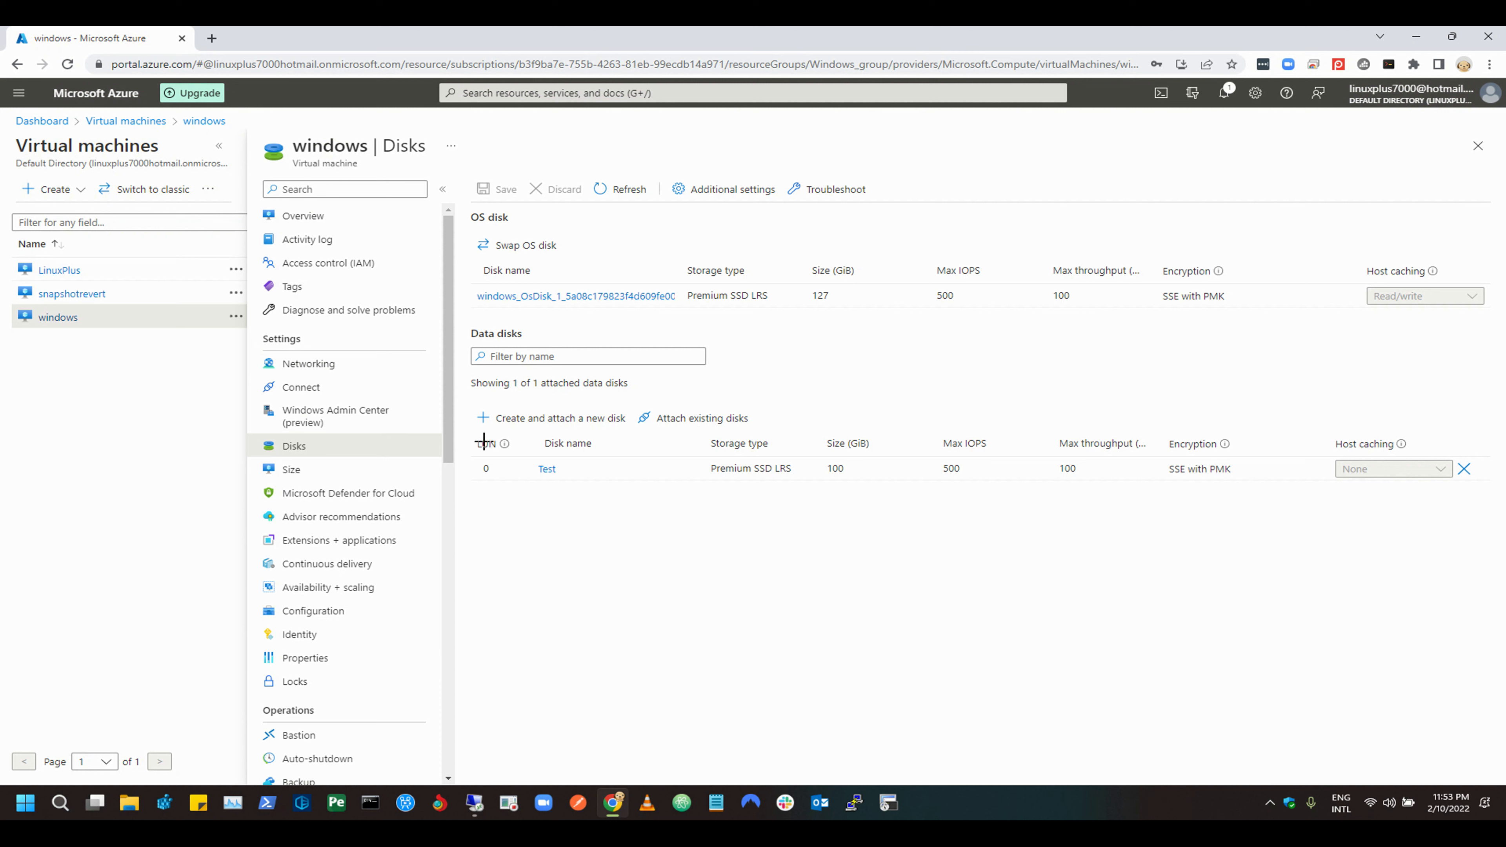
{"action": "left_click_drag", "start_coordinate": [468, 433], "coordinate": [1173, 493]}
{"action": "left_click_drag", "start_coordinate": [1302, 494], "coordinate": [1479, 509]}
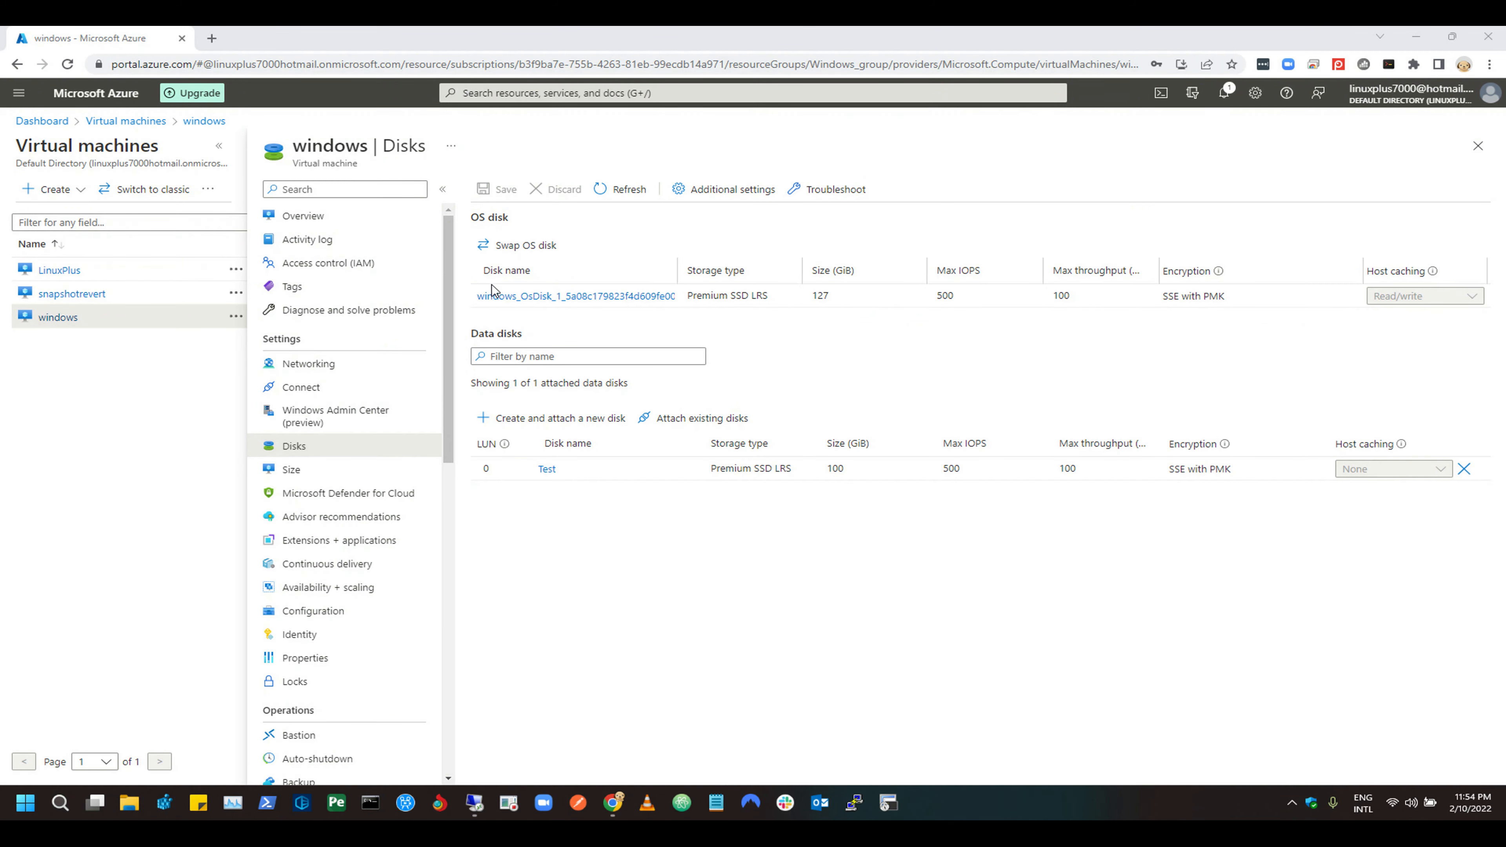
Delete the windows virtual machine with force delete, including its OS disk, data disk and network interface.
{"action": "left_click", "coordinate": [51, 325]}
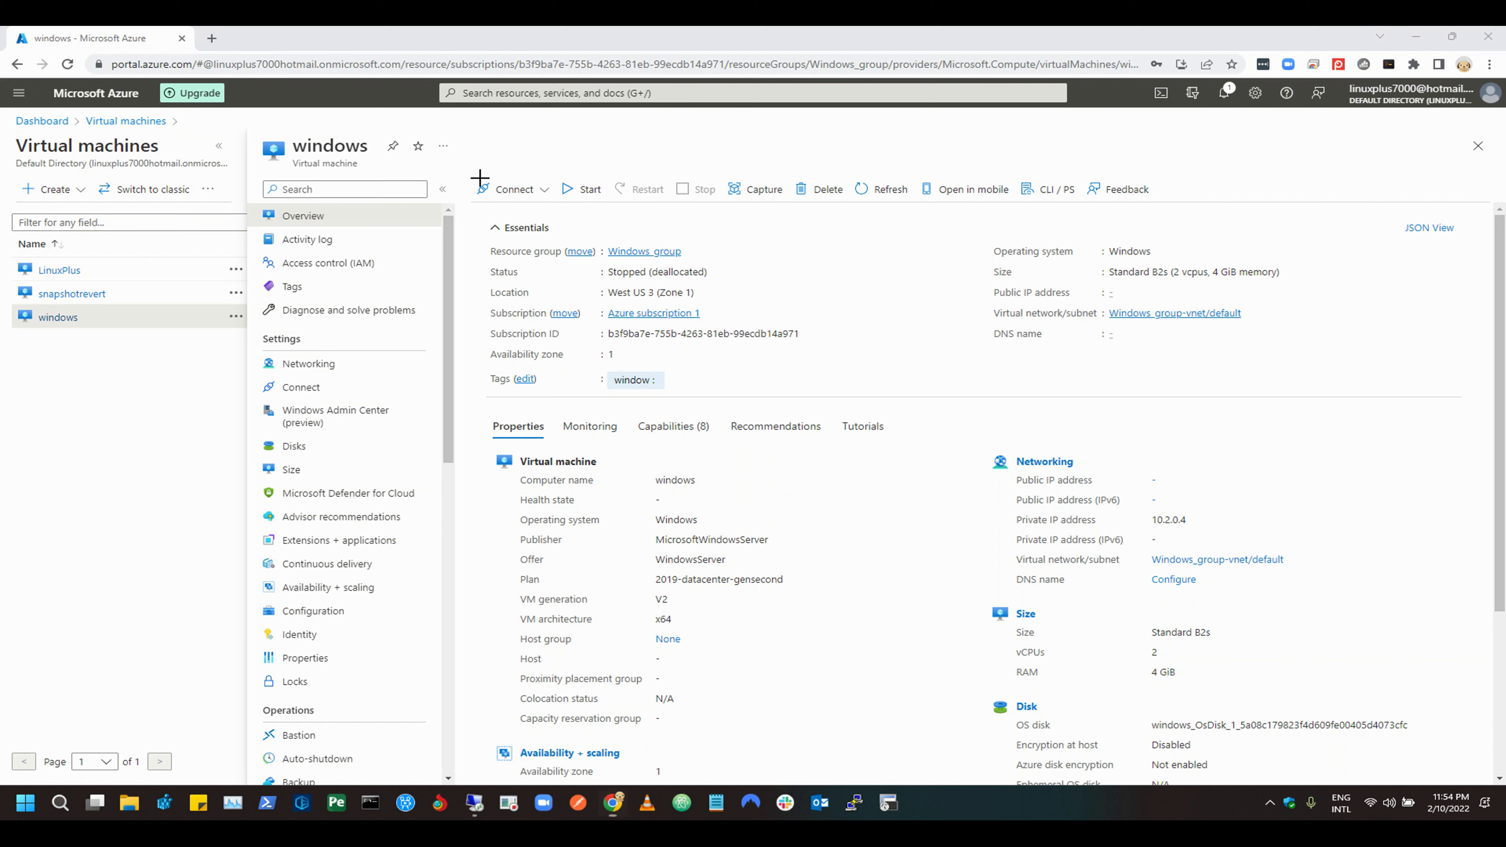
{"action": "left_click_drag", "start_coordinate": [481, 168], "coordinate": [1180, 216]}
{"action": "left_click_drag", "start_coordinate": [783, 179], "coordinate": [853, 204]}
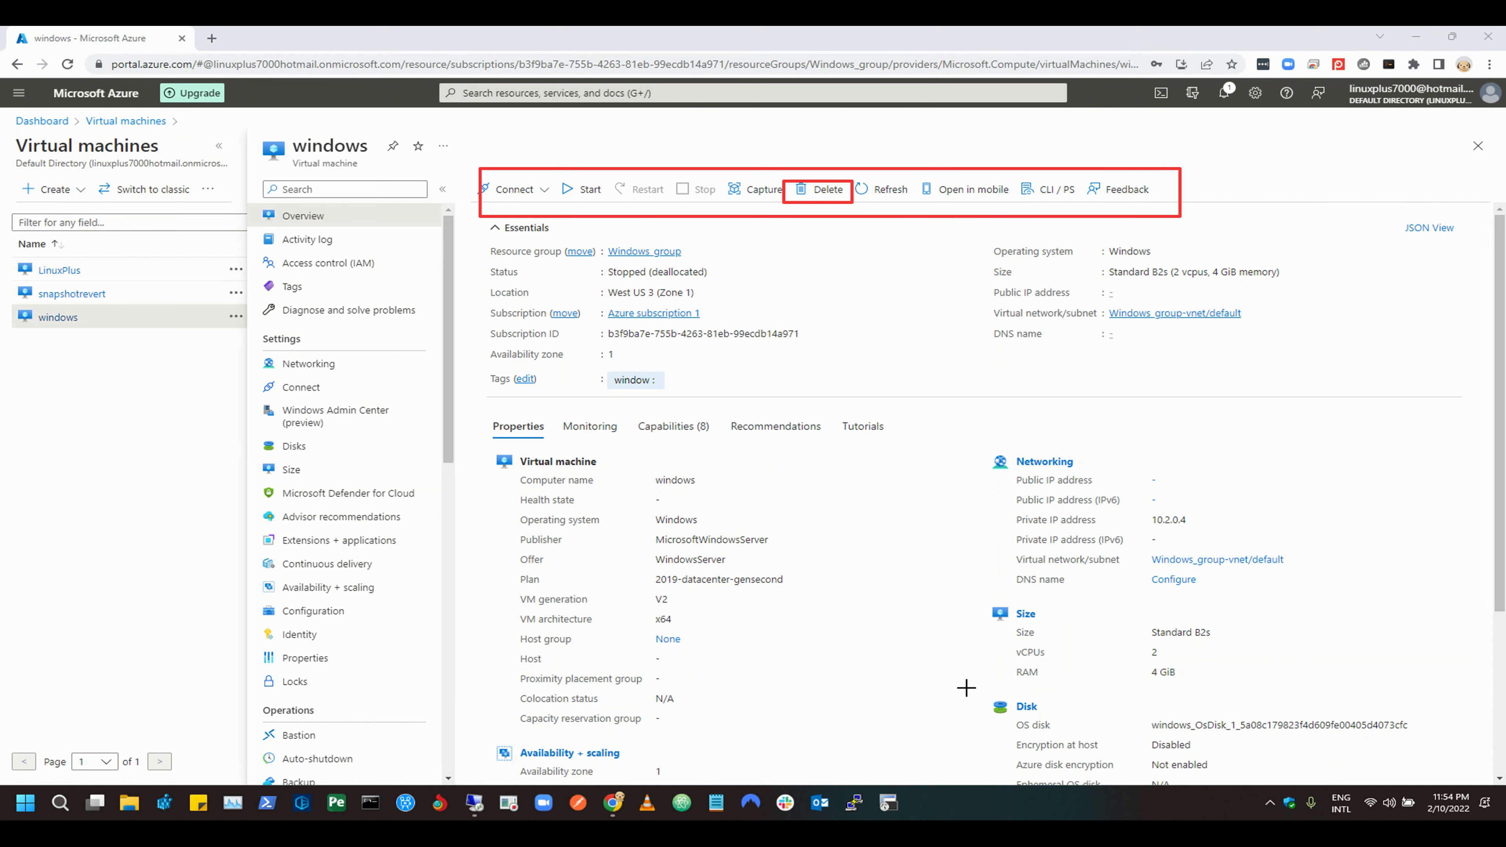
{"action": "key", "text": "Escape"}
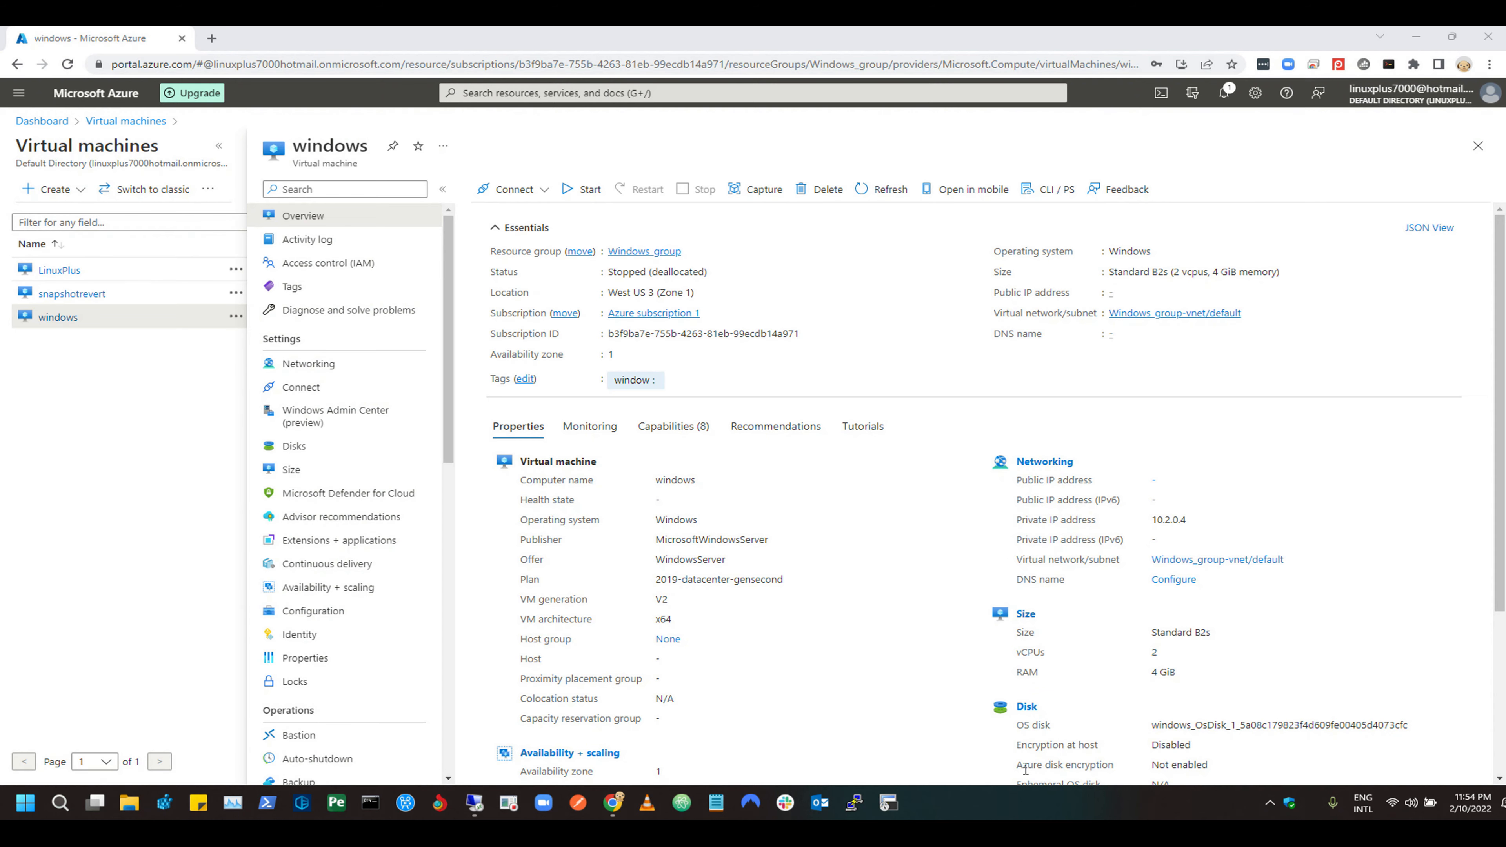
{"action": "left_click", "coordinate": [819, 202]}
{"action": "left_click", "coordinate": [821, 209]}
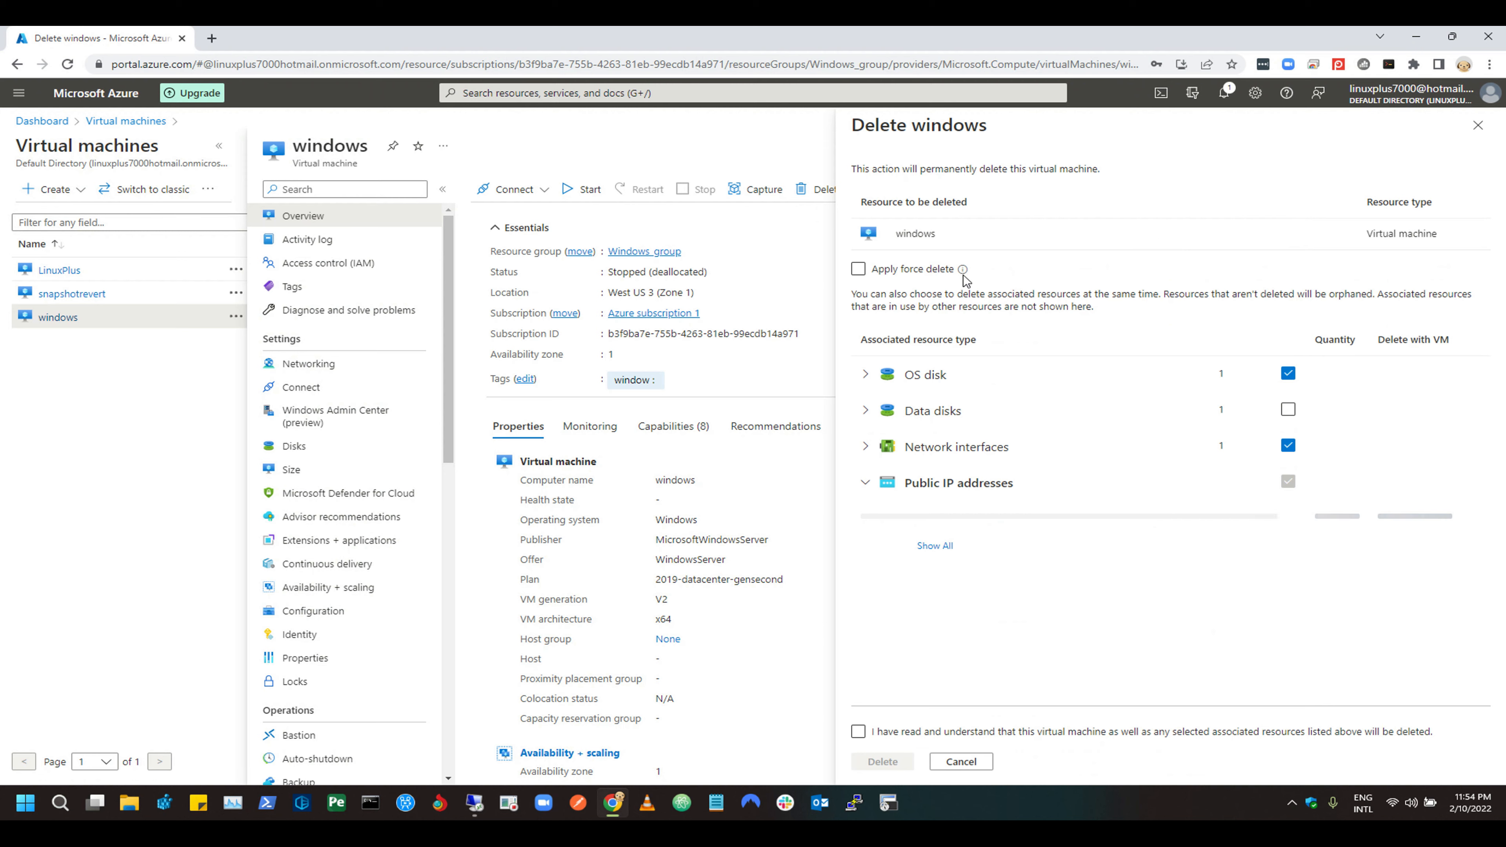
{"action": "left_click", "coordinate": [858, 268]}
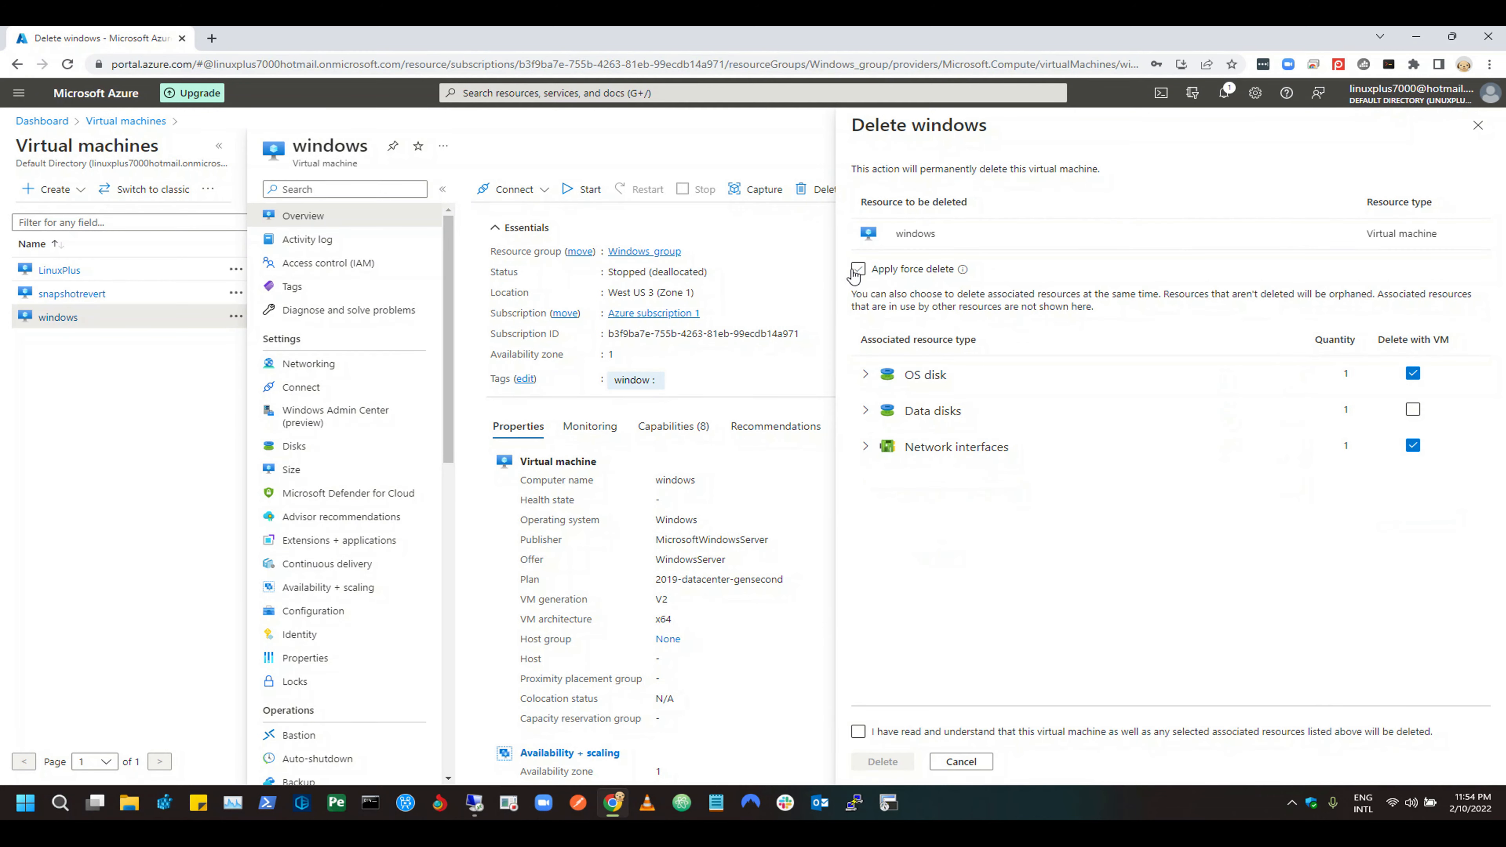
{"action": "left_click", "coordinate": [1414, 411]}
{"action": "left_click", "coordinate": [859, 733]}
{"action": "left_click", "coordinate": [883, 762]}
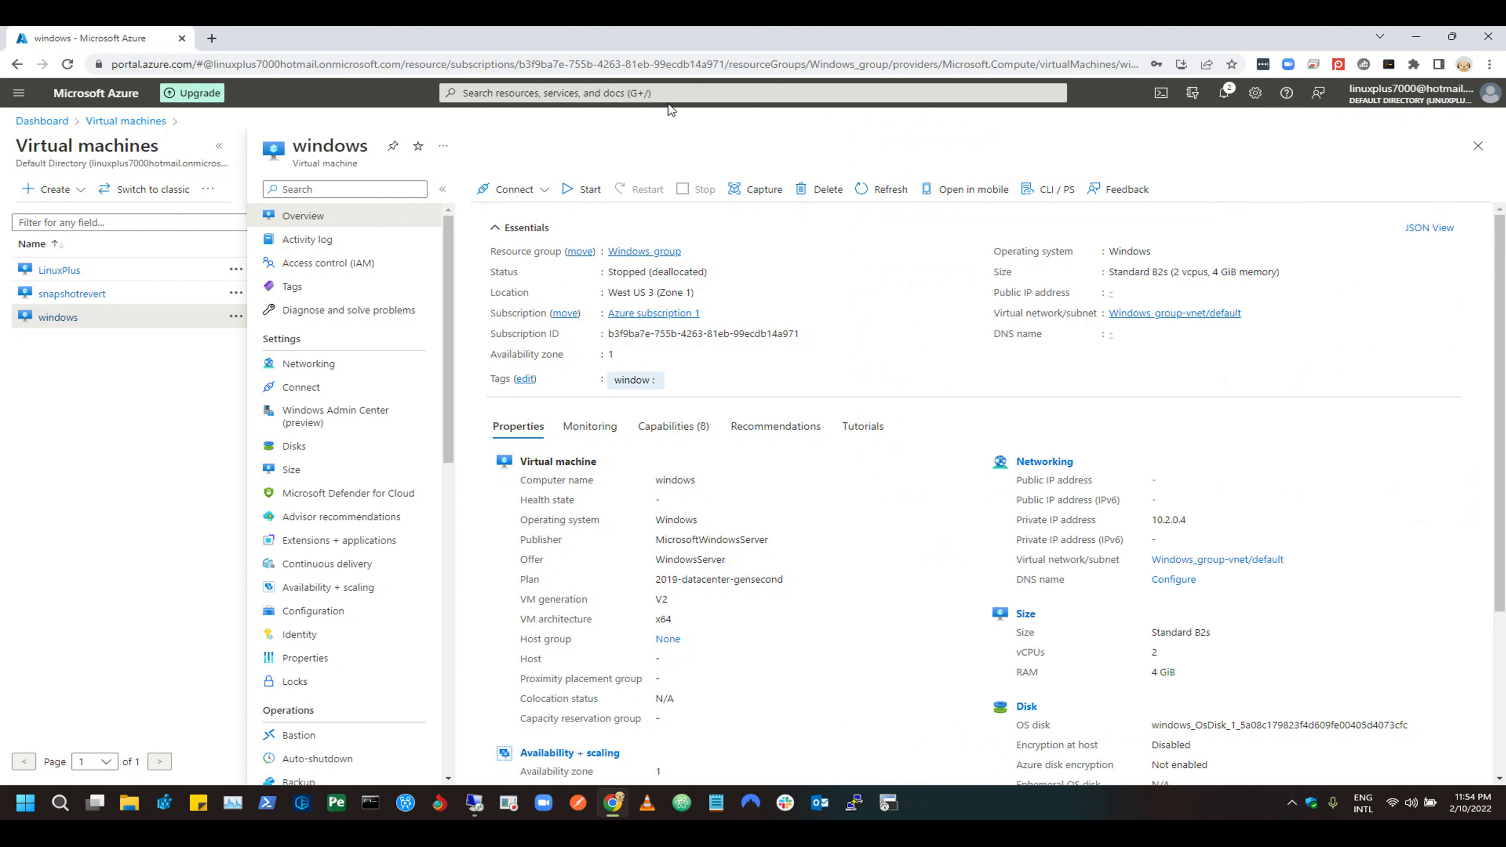
Search the portal for snapshot and open the Snapshots service.
{"action": "left_click", "coordinate": [657, 94]}
{"action": "type", "text": "s"}
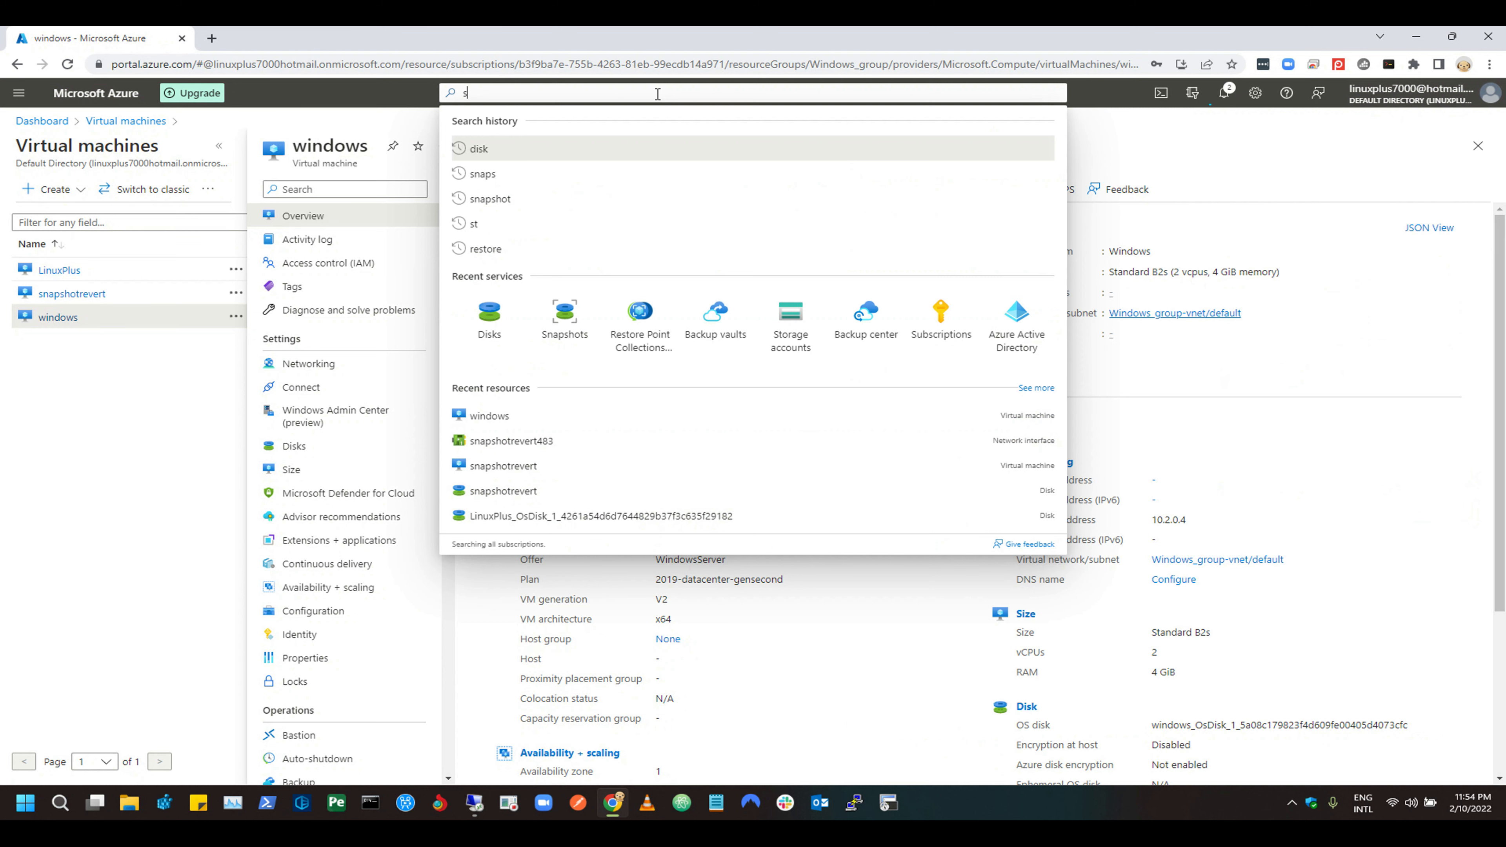
{"action": "type", "text": "np"}
{"action": "key", "text": "BackSpace"}
{"action": "key", "text": "BackSpace"}
{"action": "key", "text": "BackSpace"}
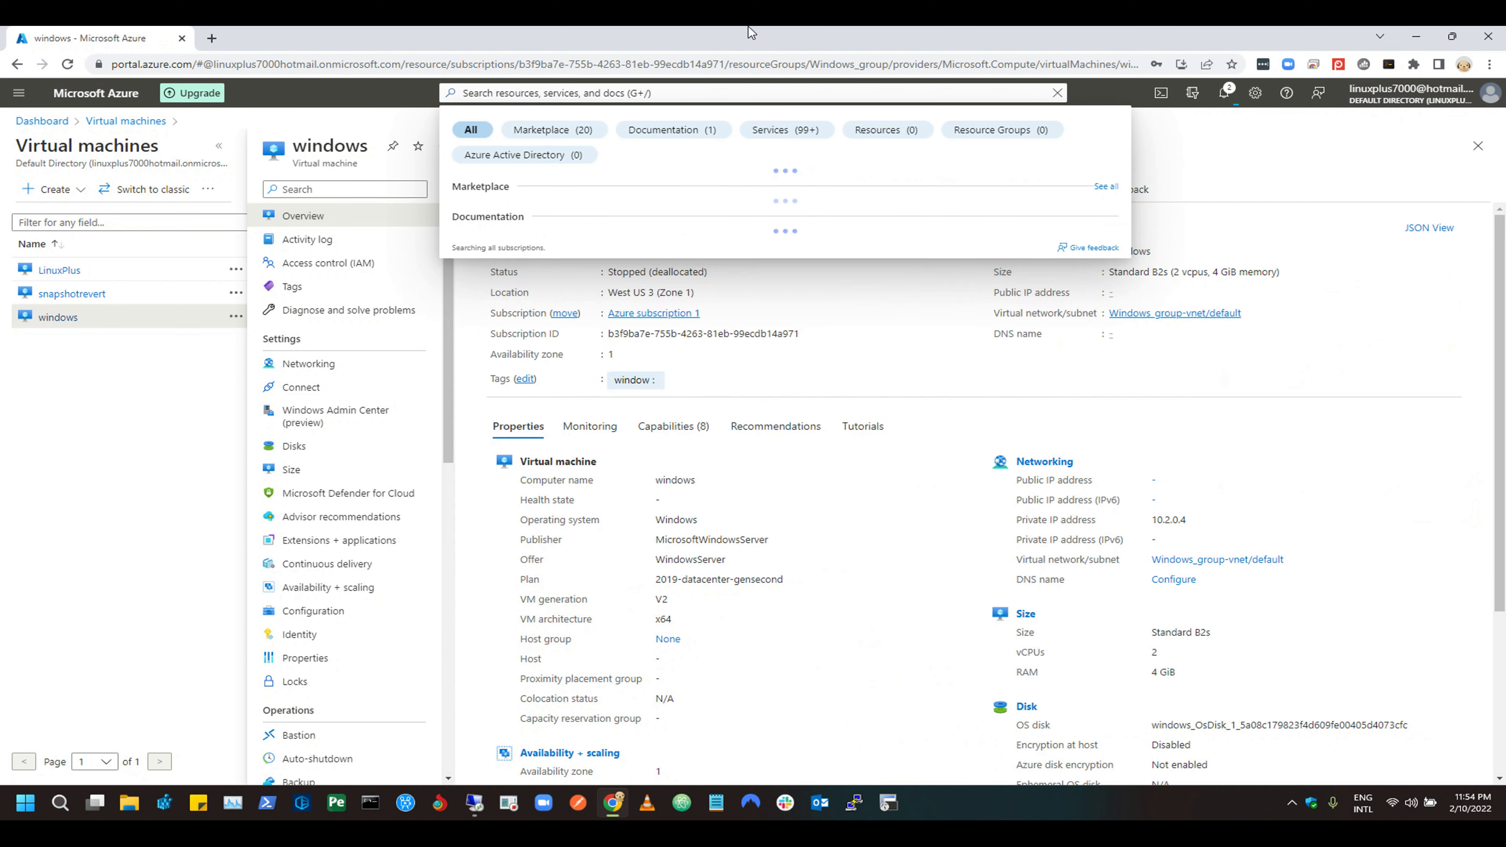
{"action": "type", "text": "snapshot"}
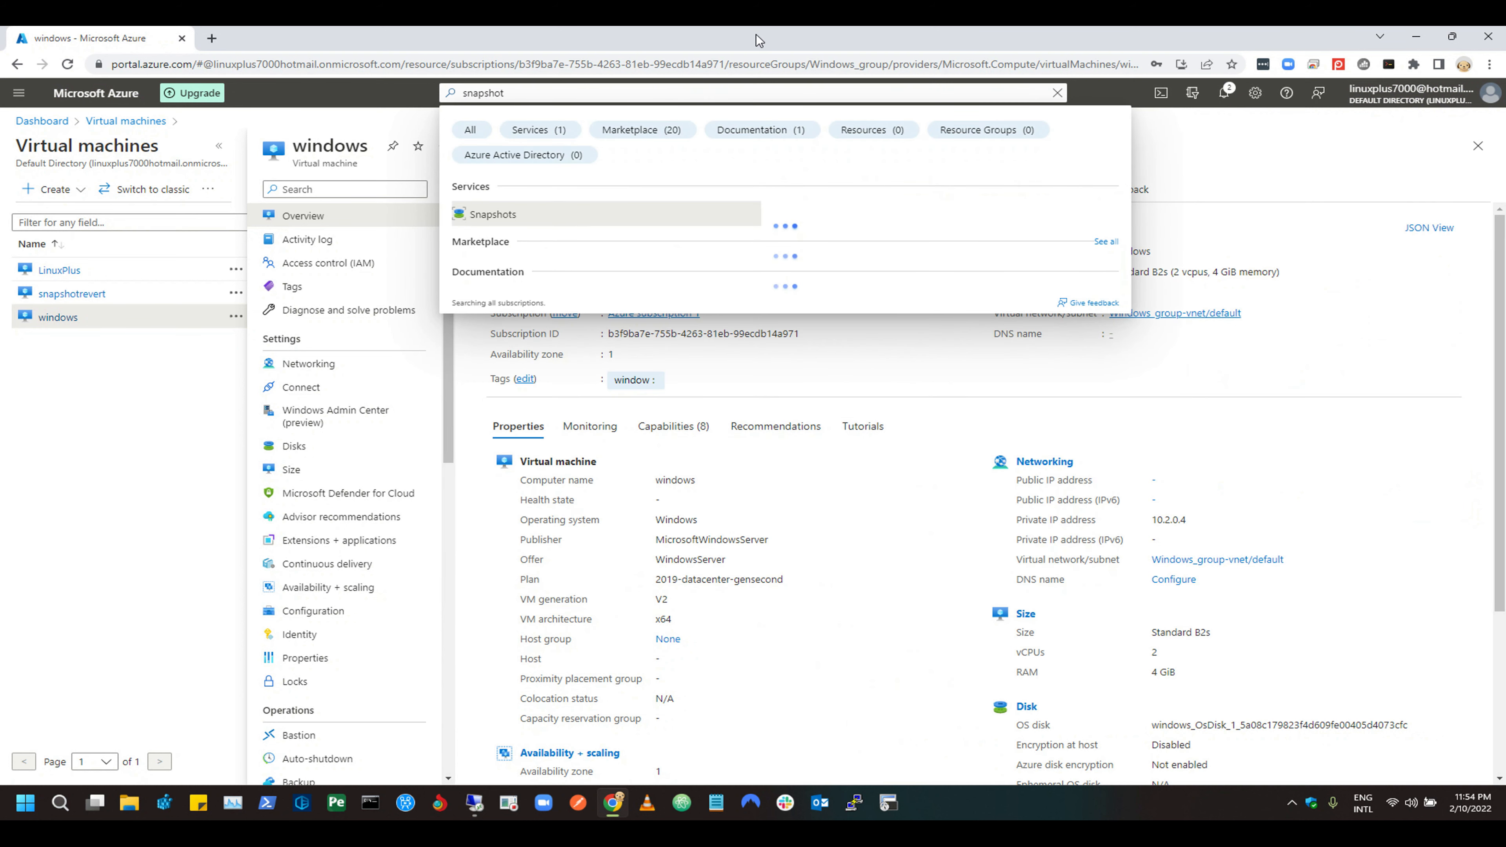
{"action": "left_click", "coordinate": [502, 213]}
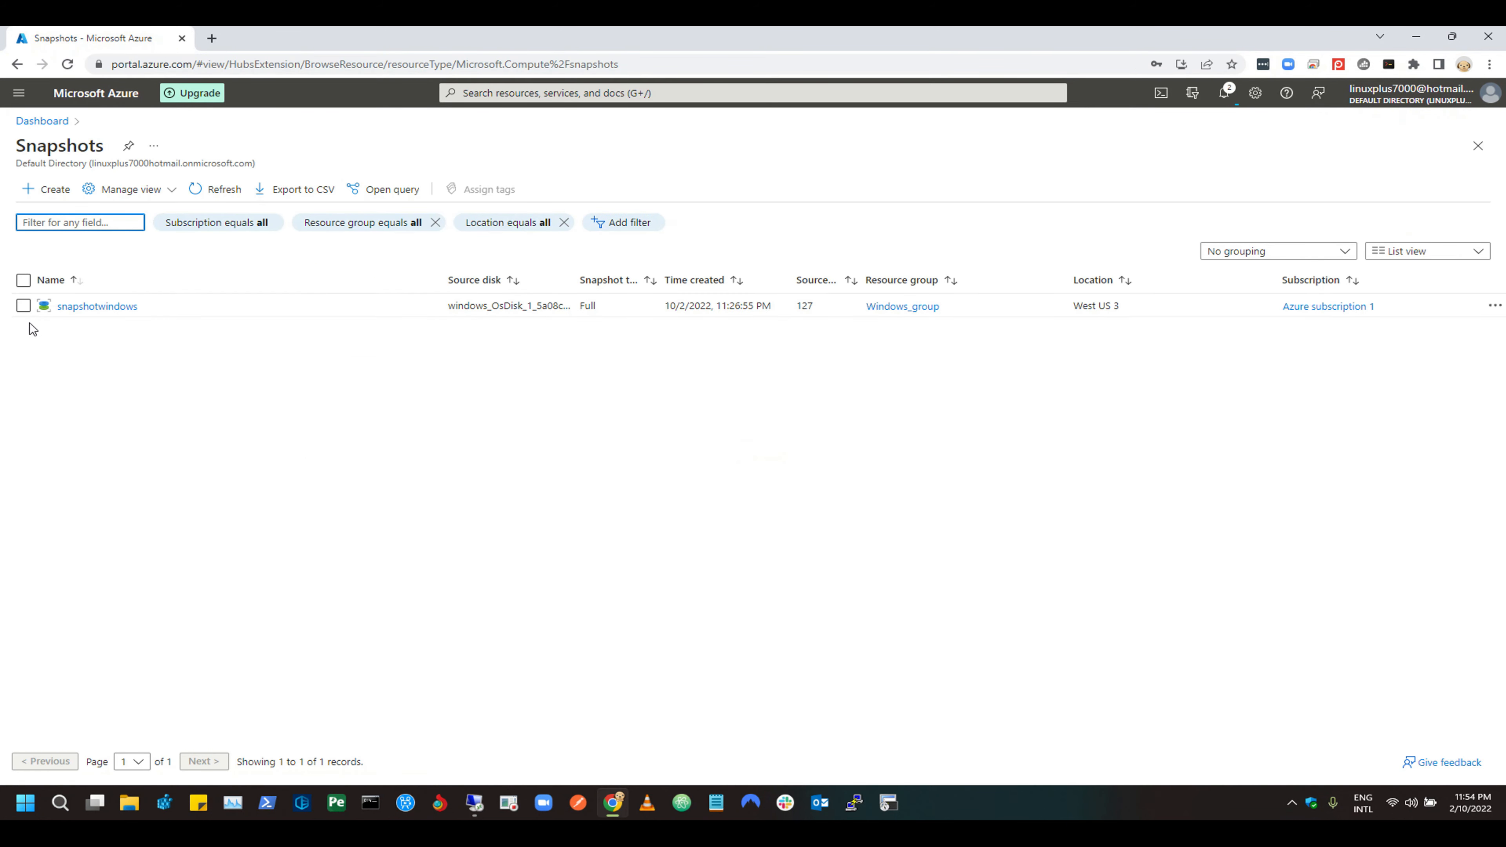
Open the snapshotwindows snapshot and examine the commands available for it.
{"action": "left_click", "coordinate": [24, 307]}
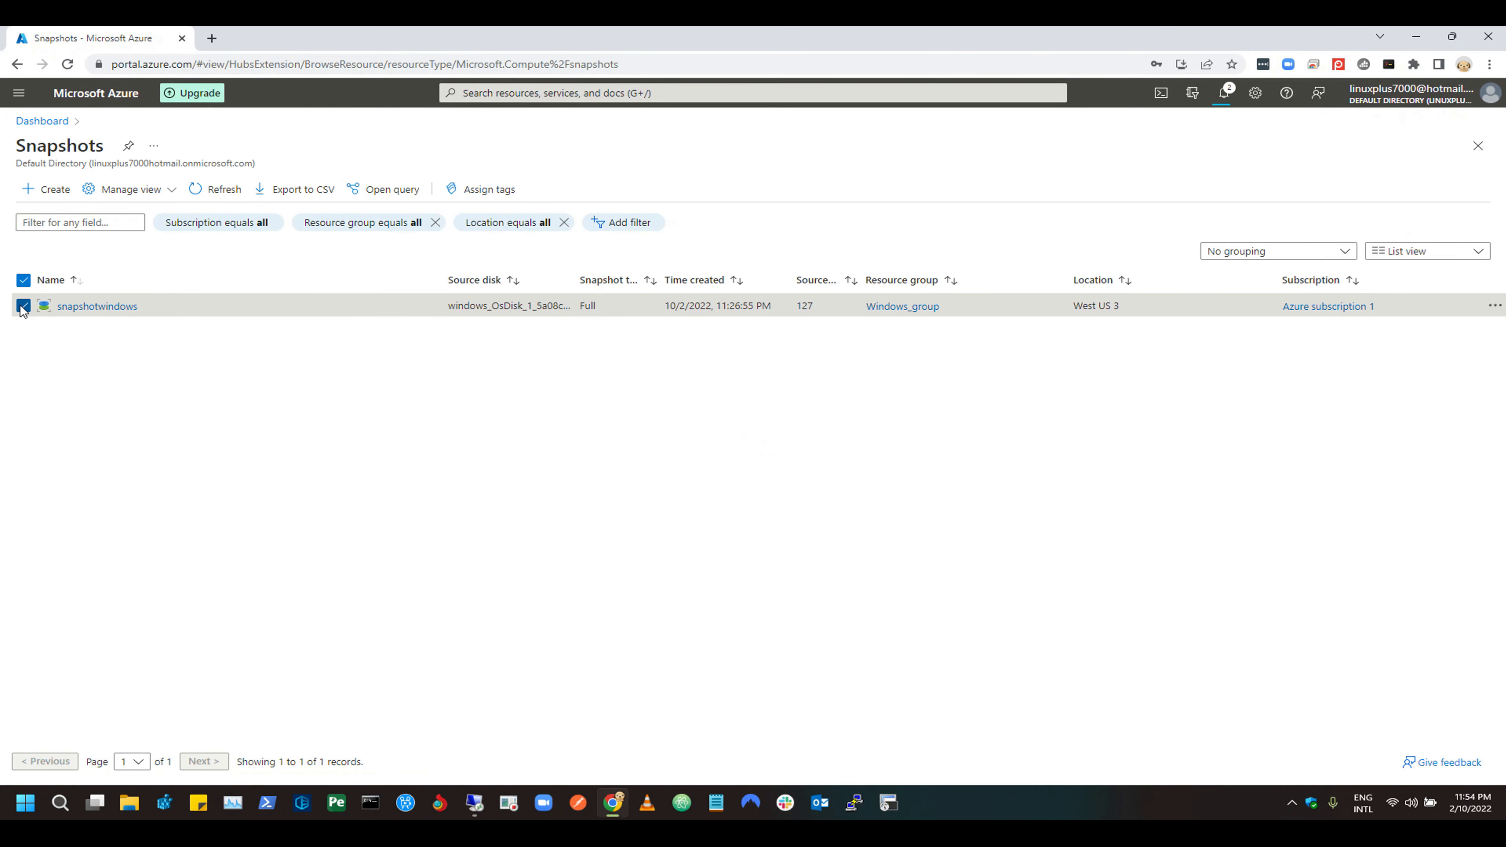
{"action": "left_click", "coordinate": [89, 308]}
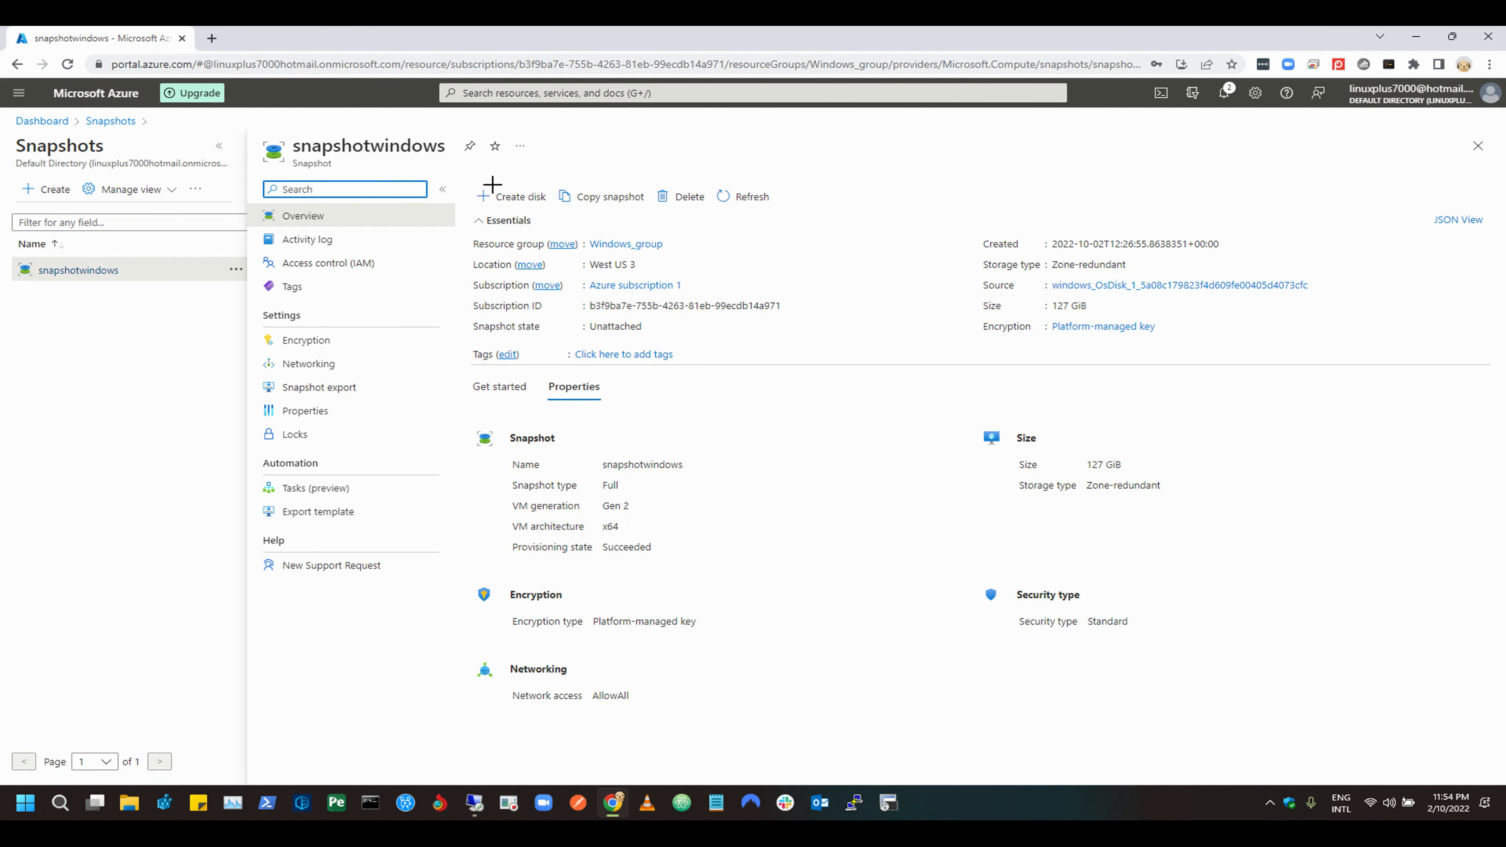
{"action": "mouse_move", "coordinate": [464, 177]}
{"action": "left_mouse_down"}
{"action": "mouse_move", "coordinate": [622, 209]}
{"action": "mouse_move", "coordinate": [836, 212]}
{"action": "left_mouse_up"}
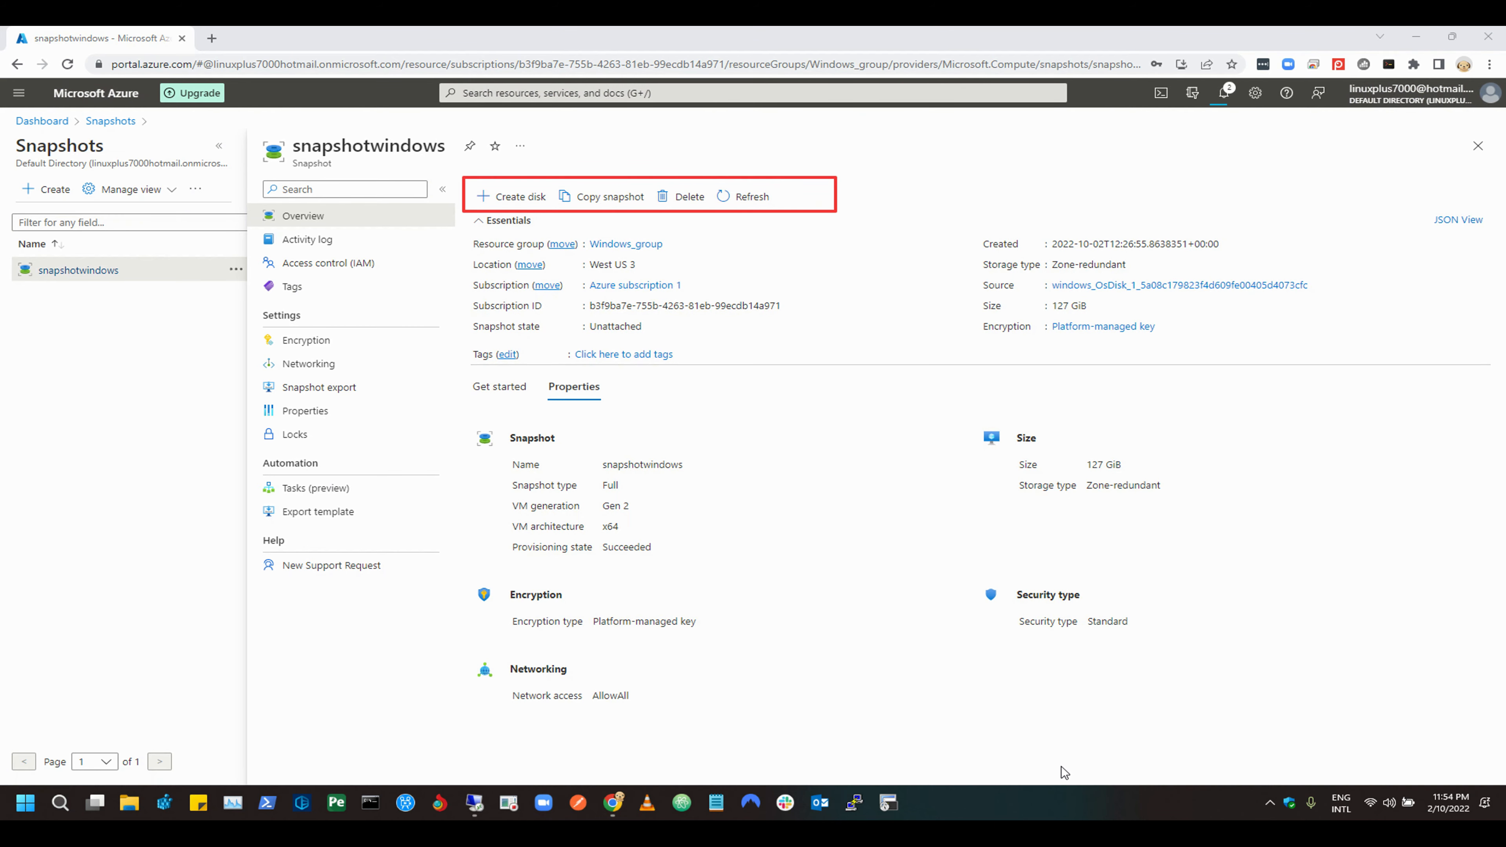
Delete the snapshotwindows snapshot and check the deletion's progress in the portal notifications.
{"action": "left_click", "coordinate": [680, 196]}
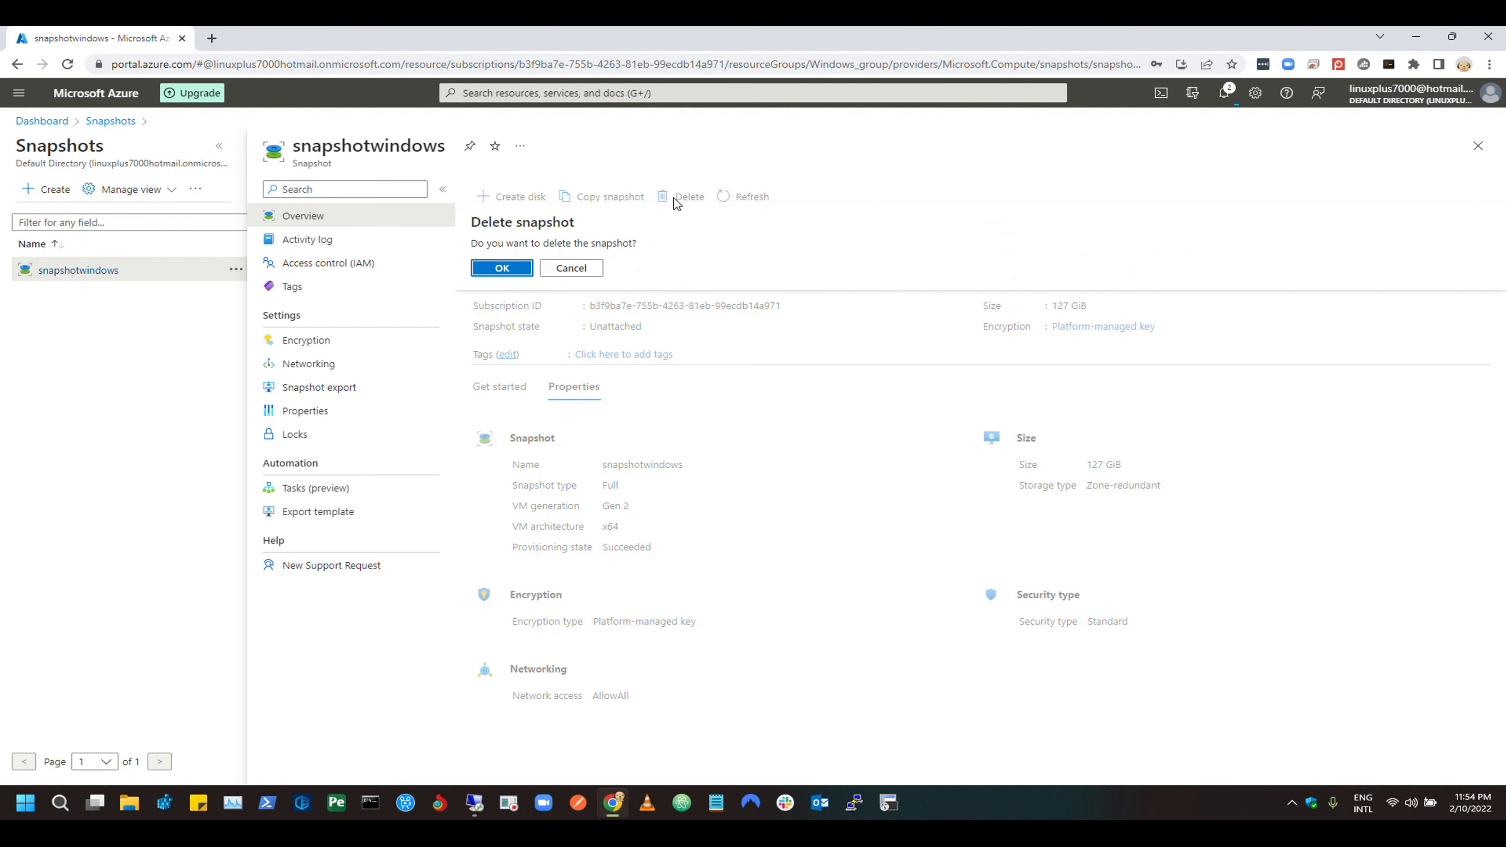
{"action": "left_click", "coordinate": [503, 269]}
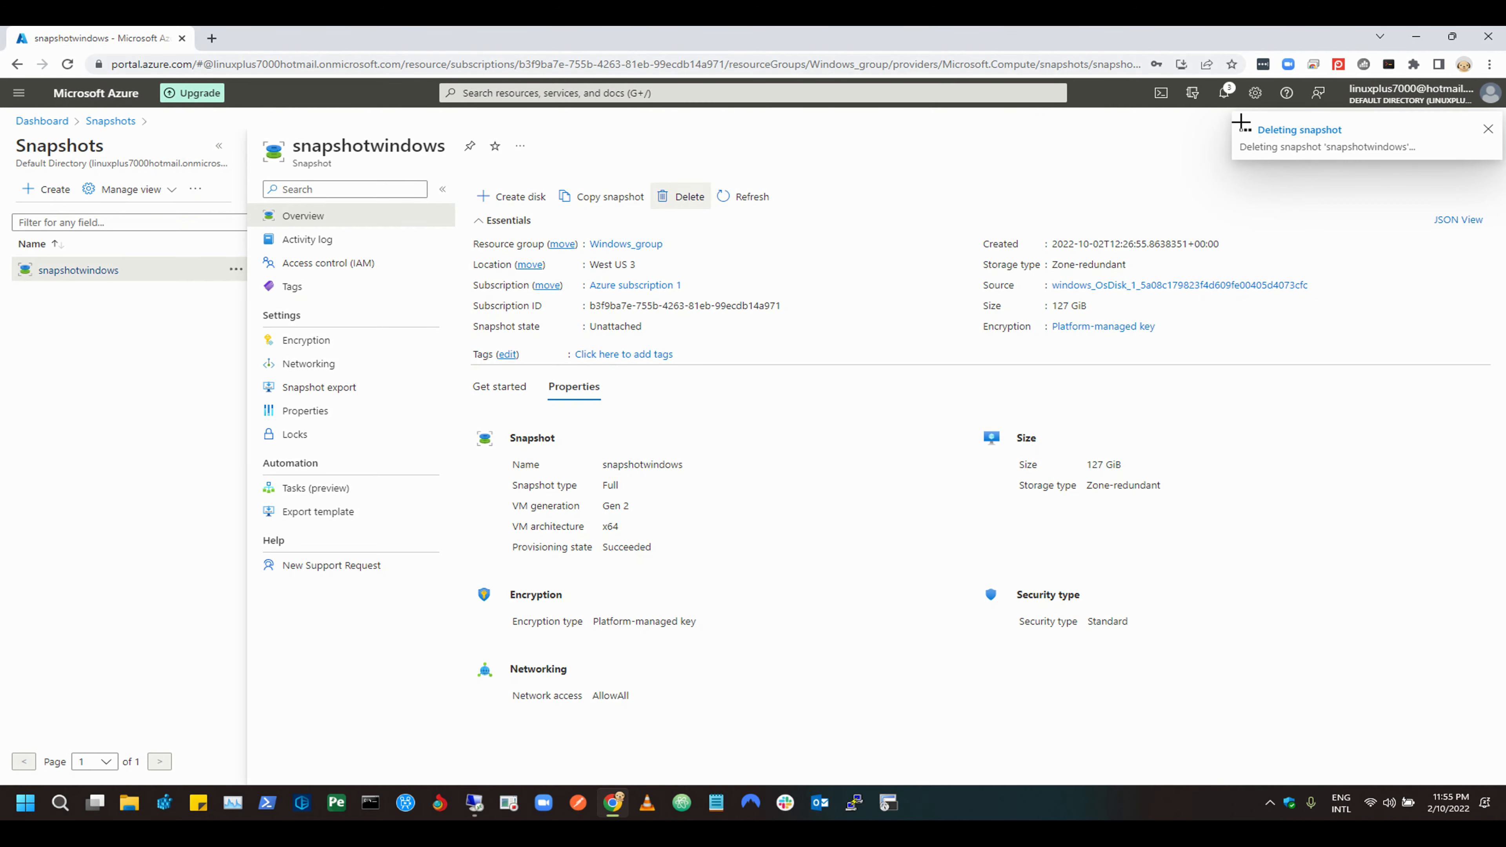
{"action": "mouse_move", "coordinate": [1235, 115]}
{"action": "left_mouse_down"}
{"action": "mouse_move", "coordinate": [1271, 142]}
{"action": "mouse_move", "coordinate": [1428, 166]}
{"action": "left_mouse_up"}
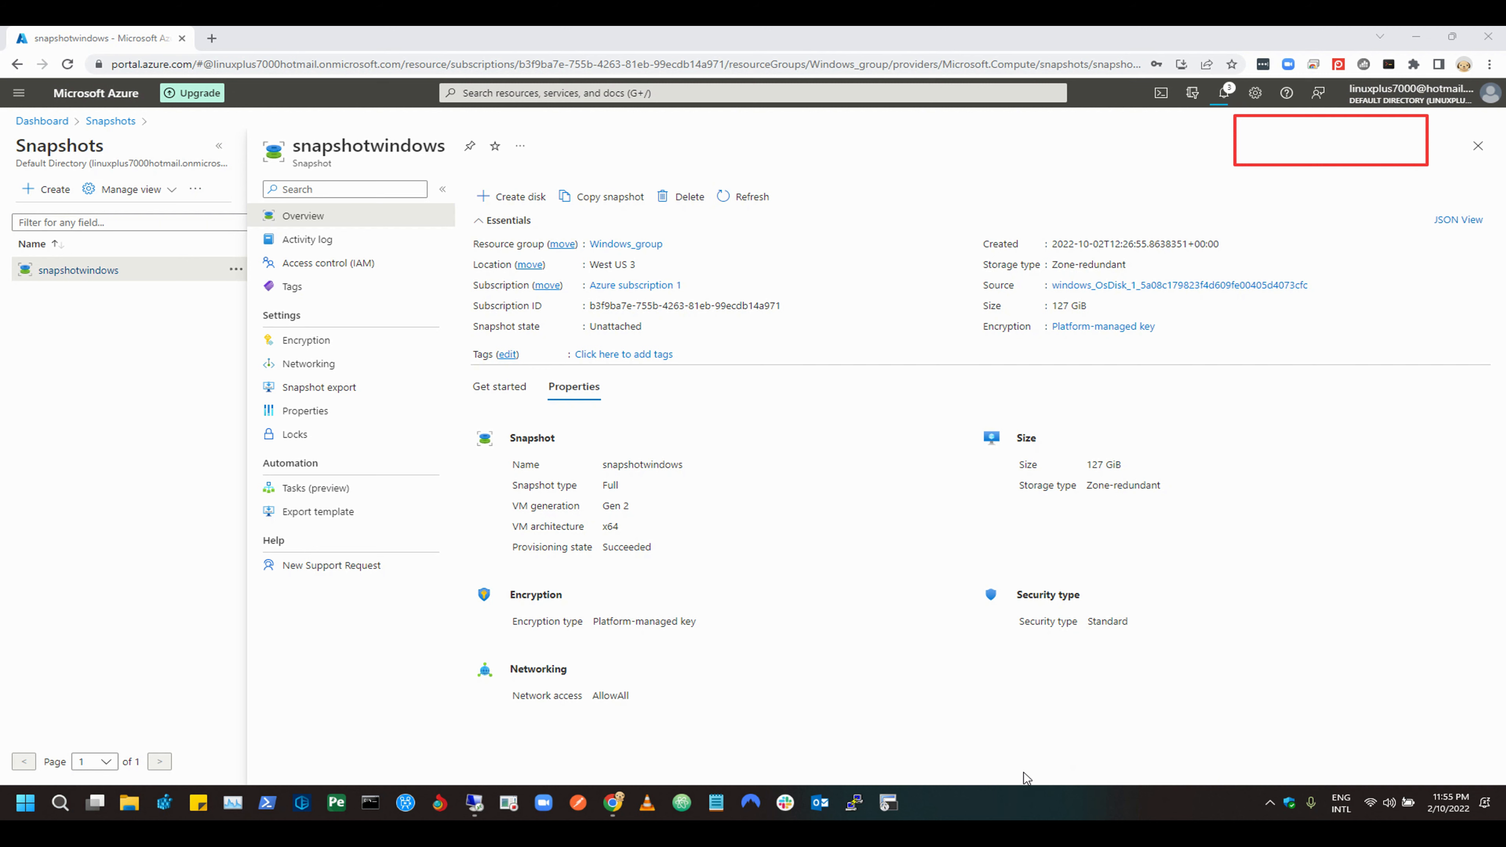
{"action": "left_click", "coordinate": [1223, 92]}
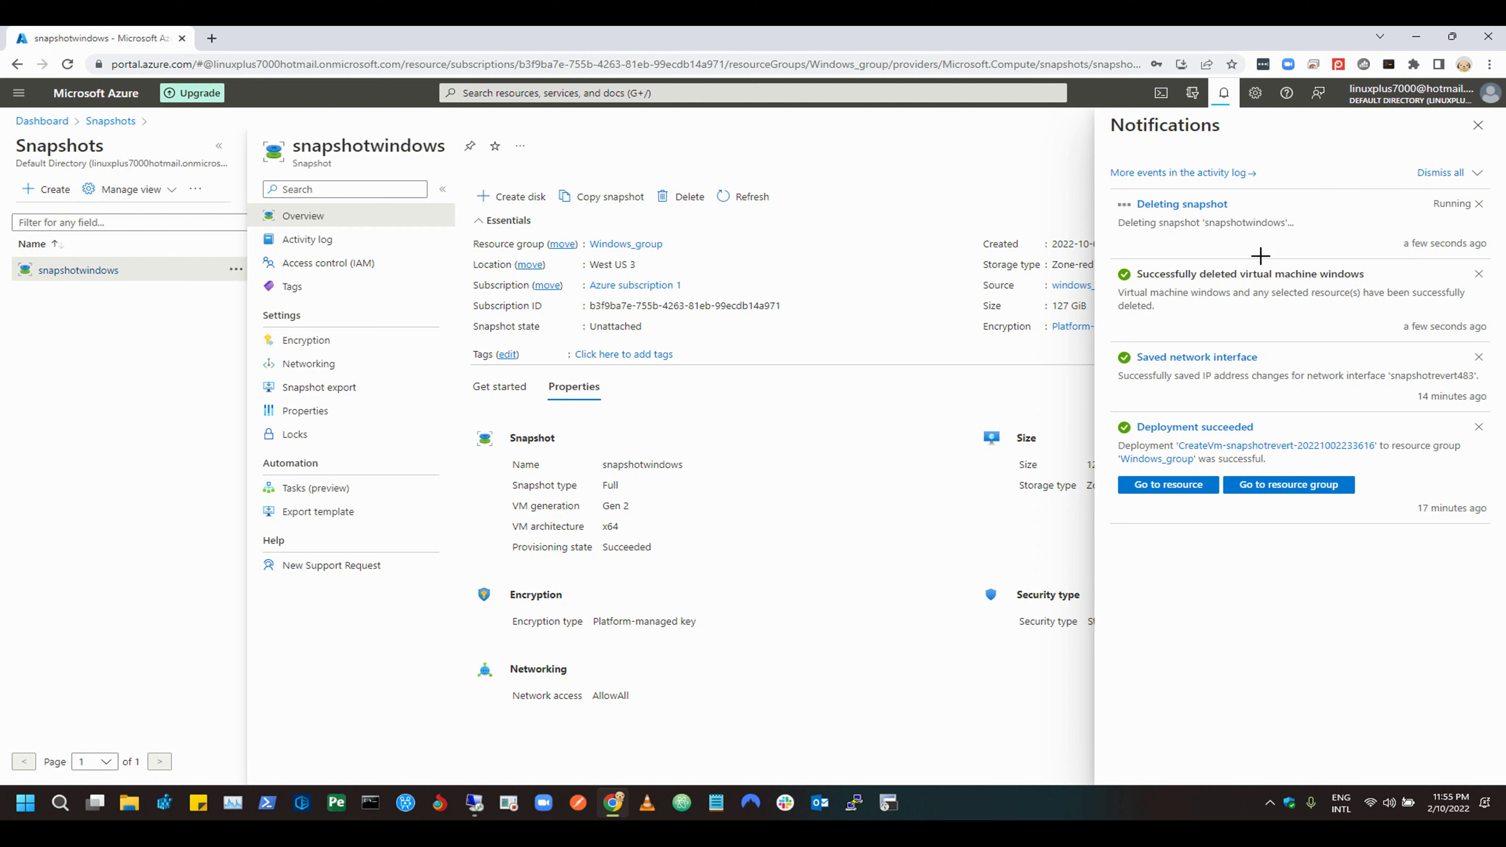
{"action": "mouse_move", "coordinate": [1106, 115]}
{"action": "left_mouse_down"}
{"action": "mouse_move", "coordinate": [1400, 412]}
{"action": "mouse_move", "coordinate": [1448, 540]}
{"action": "left_mouse_up"}
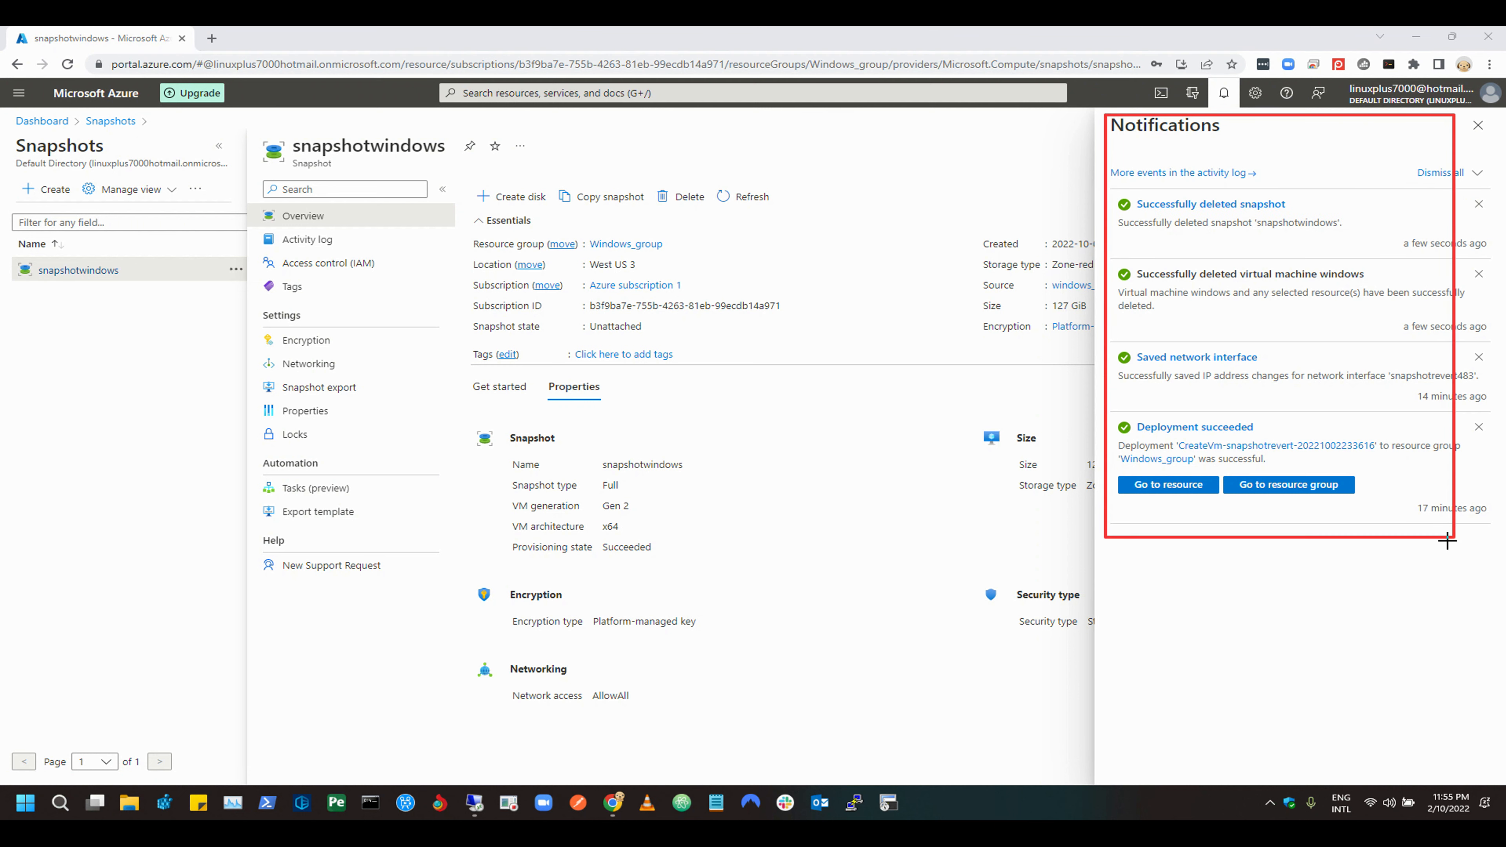
{"action": "left_click", "coordinate": [1025, 775]}
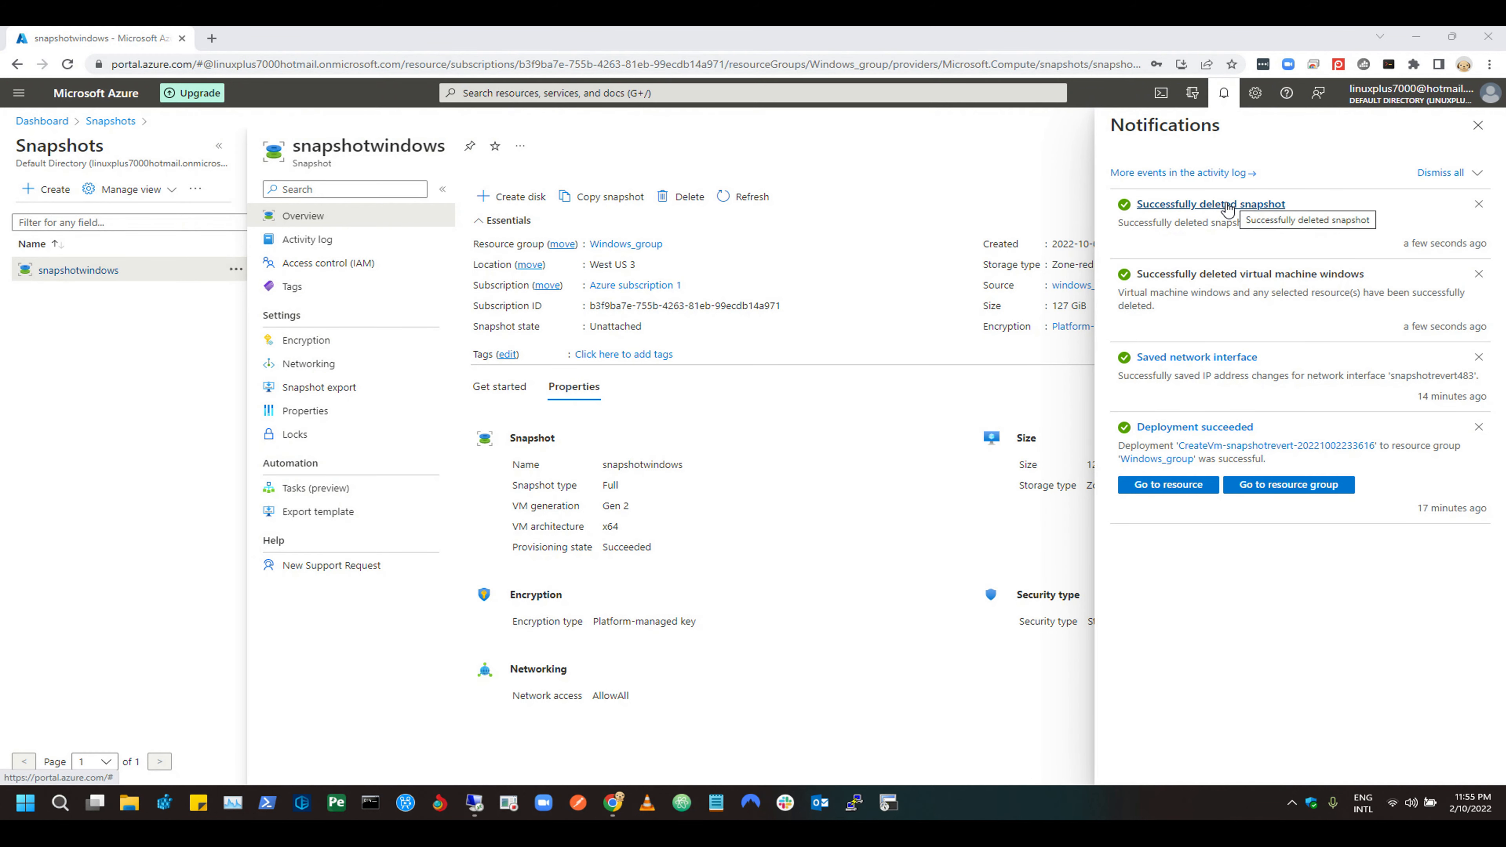
Reload the Snapshots list and open the snapshotwindows entry to check whether the resource still exists.
{"action": "left_click", "coordinate": [567, 92]}
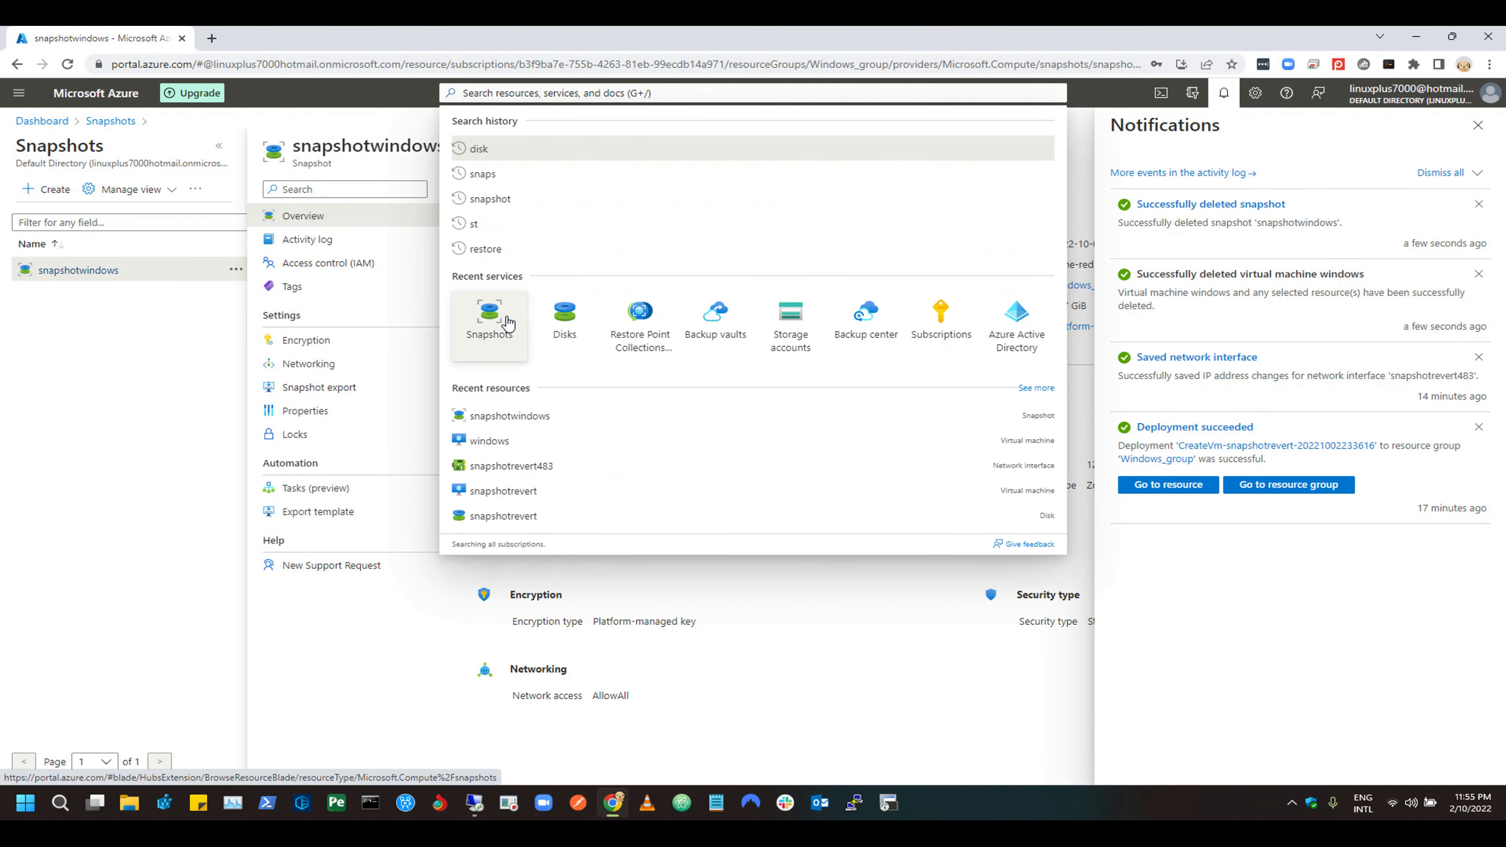
{"action": "left_click", "coordinate": [508, 323]}
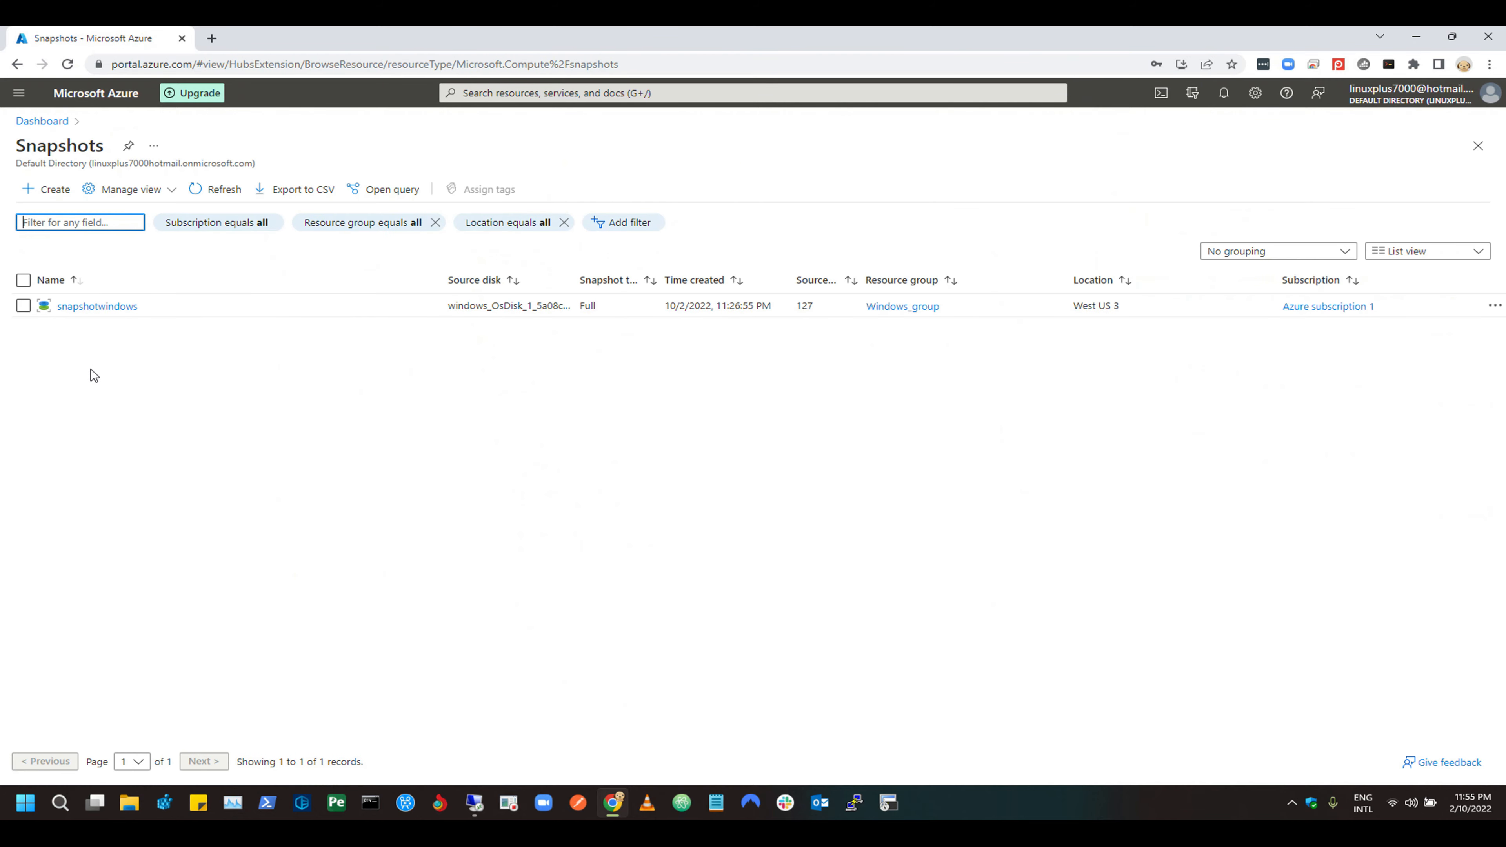
{"action": "left_click", "coordinate": [69, 65]}
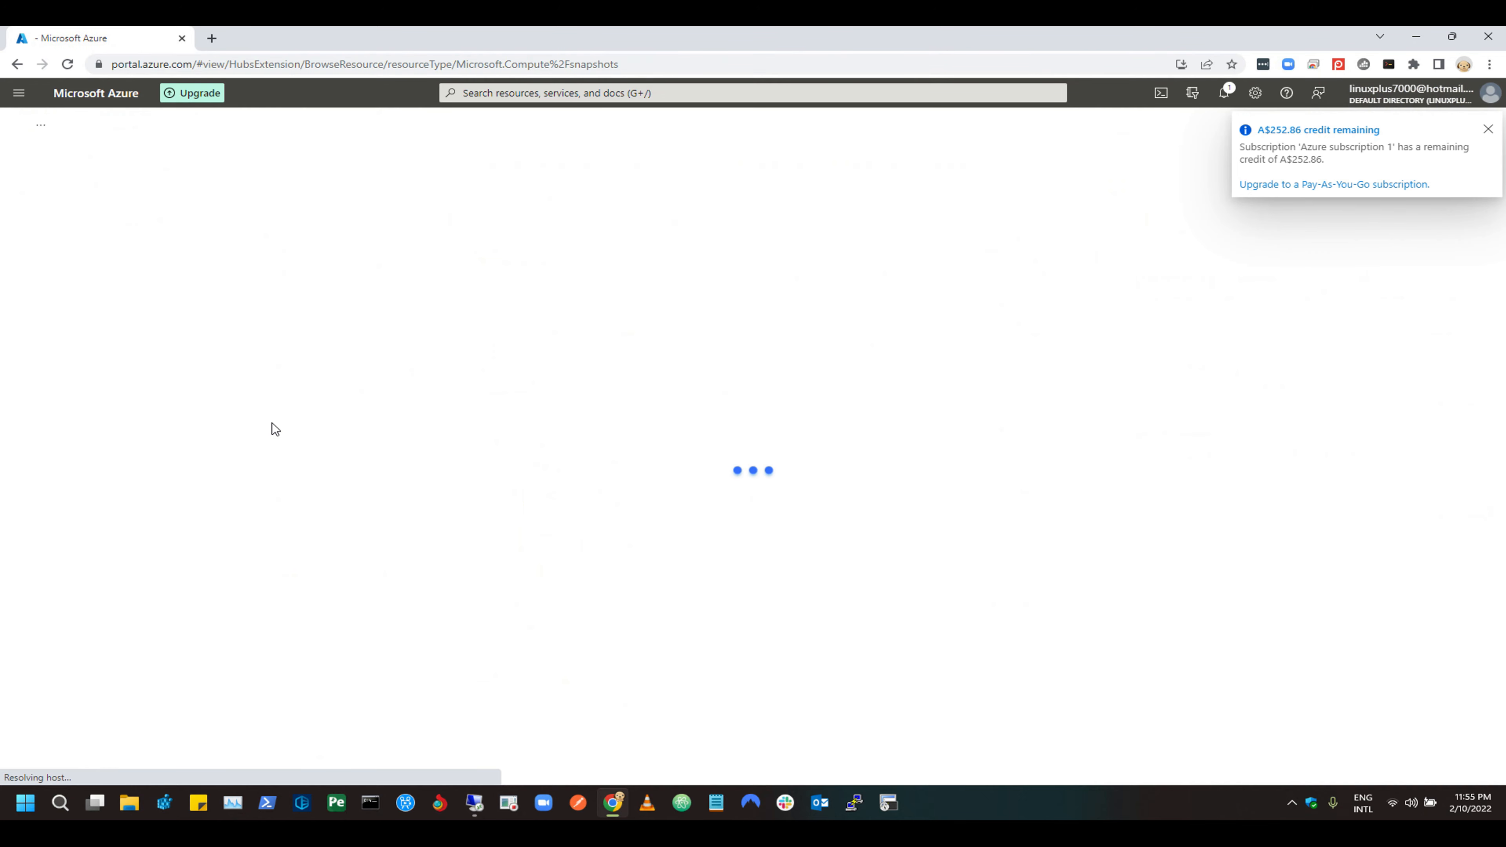
{"action": "left_click", "coordinate": [1489, 129]}
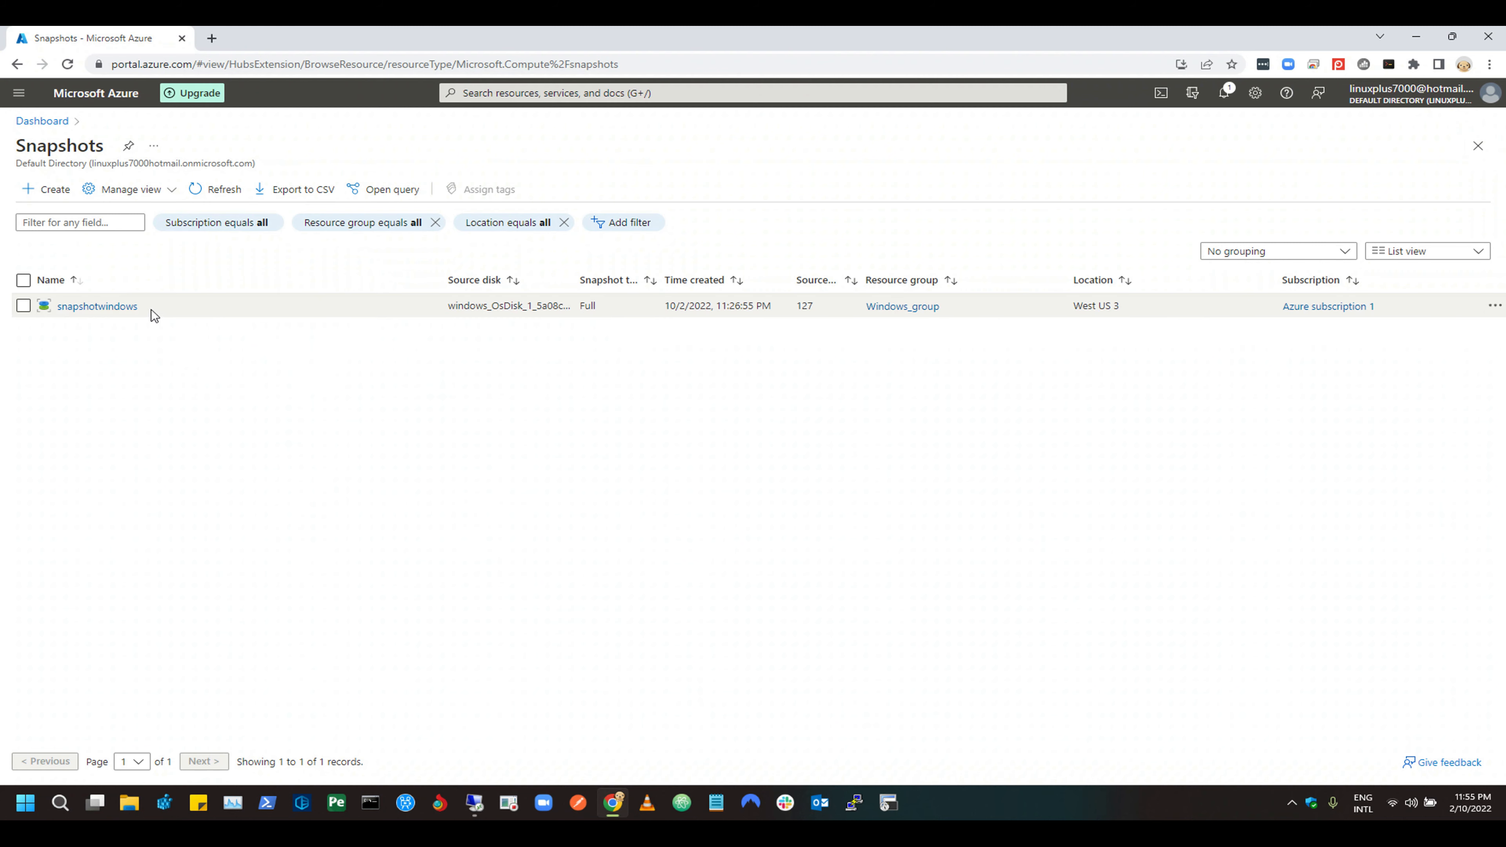
{"action": "left_click", "coordinate": [132, 307]}
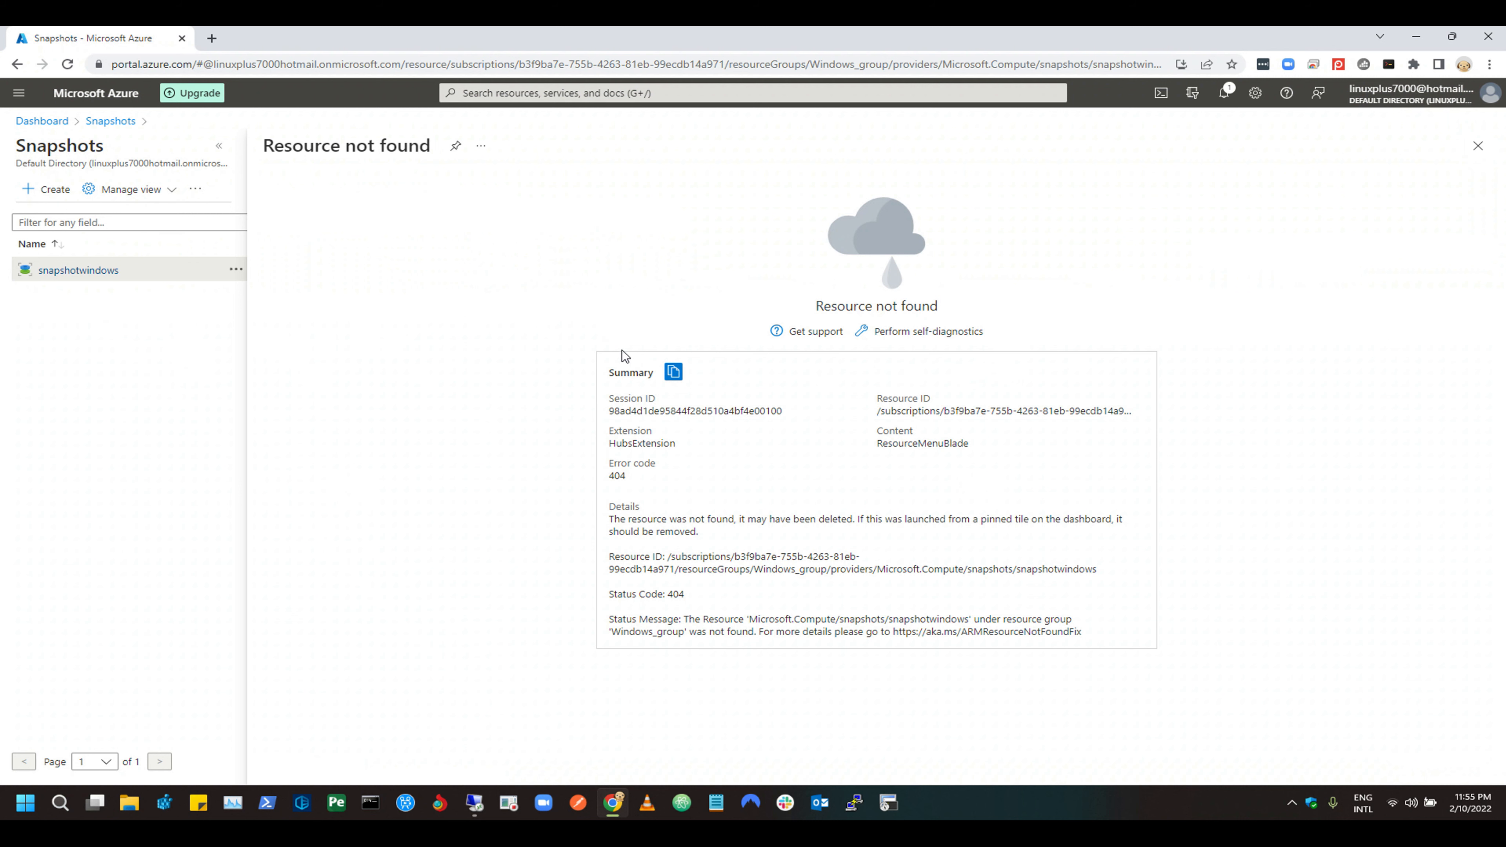
Return to the dashboard, open the Virtual machines list and review the snapshotrevert machine's entry.
{"action": "left_click", "coordinate": [42, 121]}
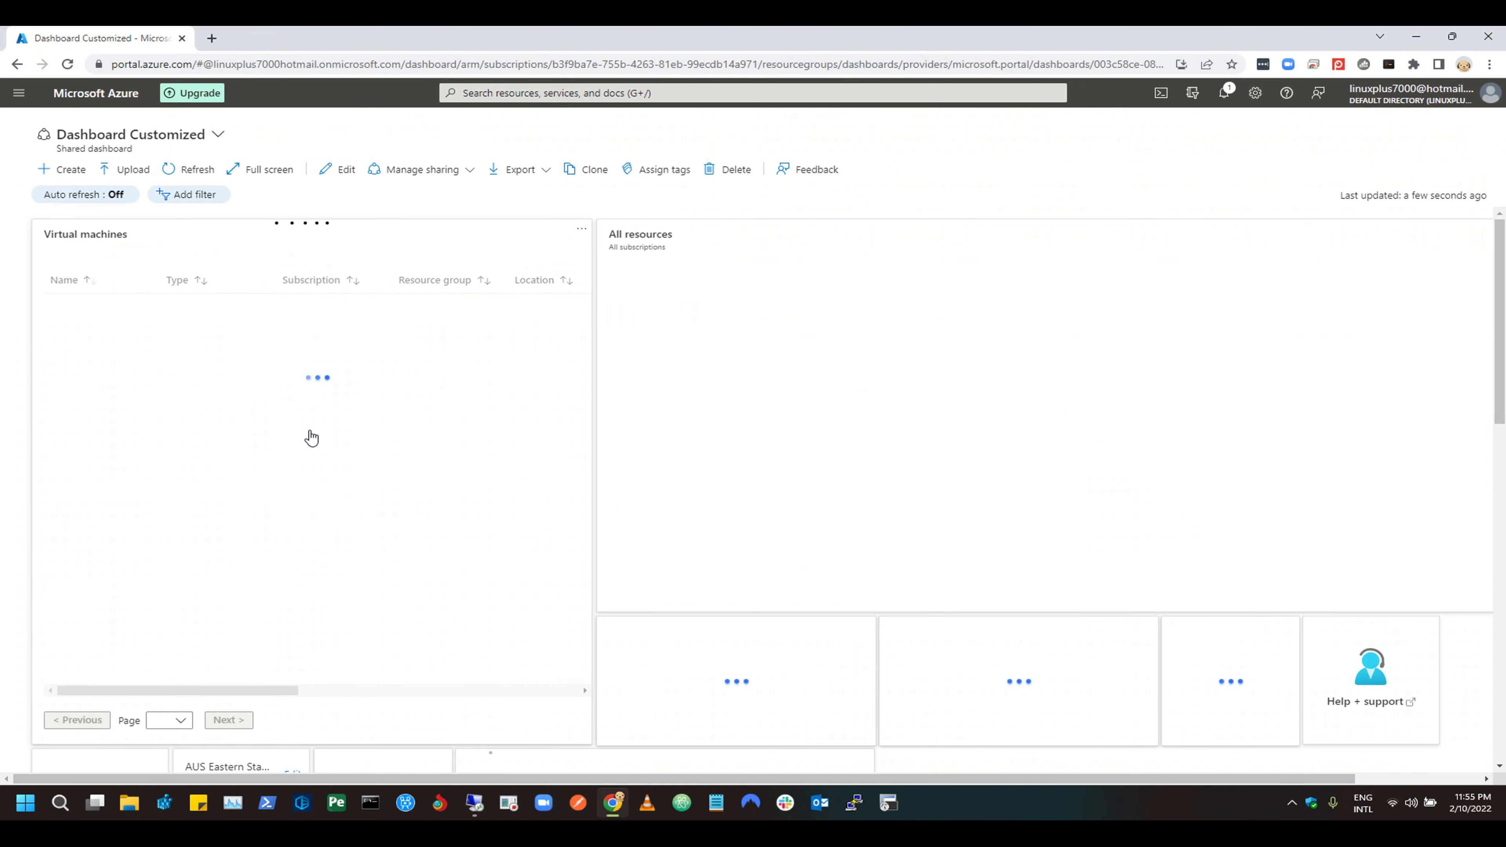
{"action": "left_click", "coordinate": [342, 496]}
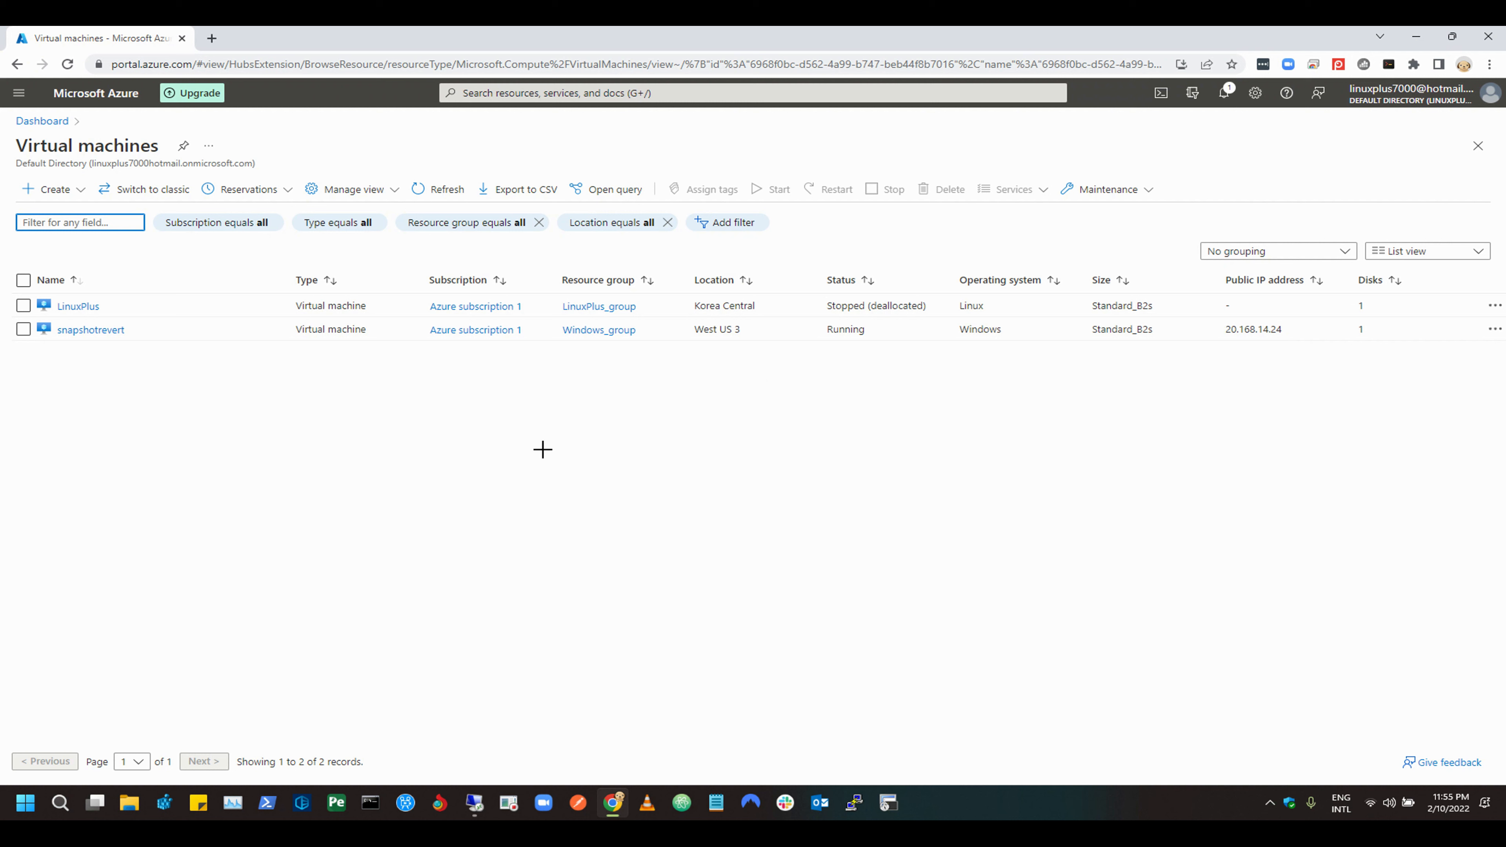
{"action": "mouse_move", "coordinate": [7, 260]}
{"action": "left_mouse_down"}
{"action": "mouse_move", "coordinate": [56, 323]}
{"action": "mouse_move", "coordinate": [1367, 422]}
{"action": "left_mouse_up"}
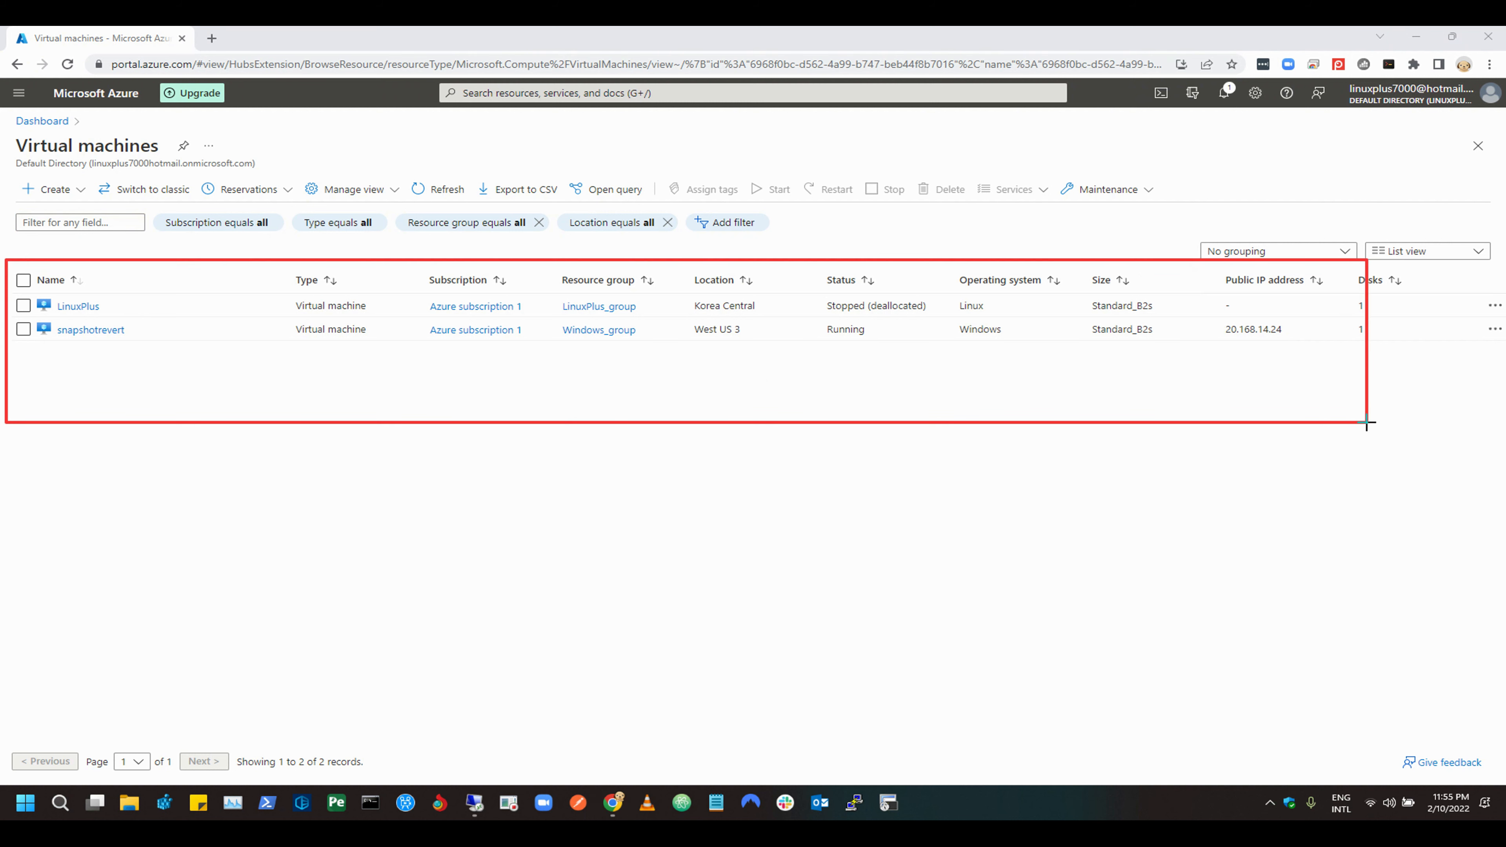
{"action": "mouse_move", "coordinate": [13, 321]}
{"action": "left_mouse_down"}
{"action": "mouse_move", "coordinate": [495, 359]}
{"action": "mouse_move", "coordinate": [1301, 361]}
{"action": "left_mouse_up"}
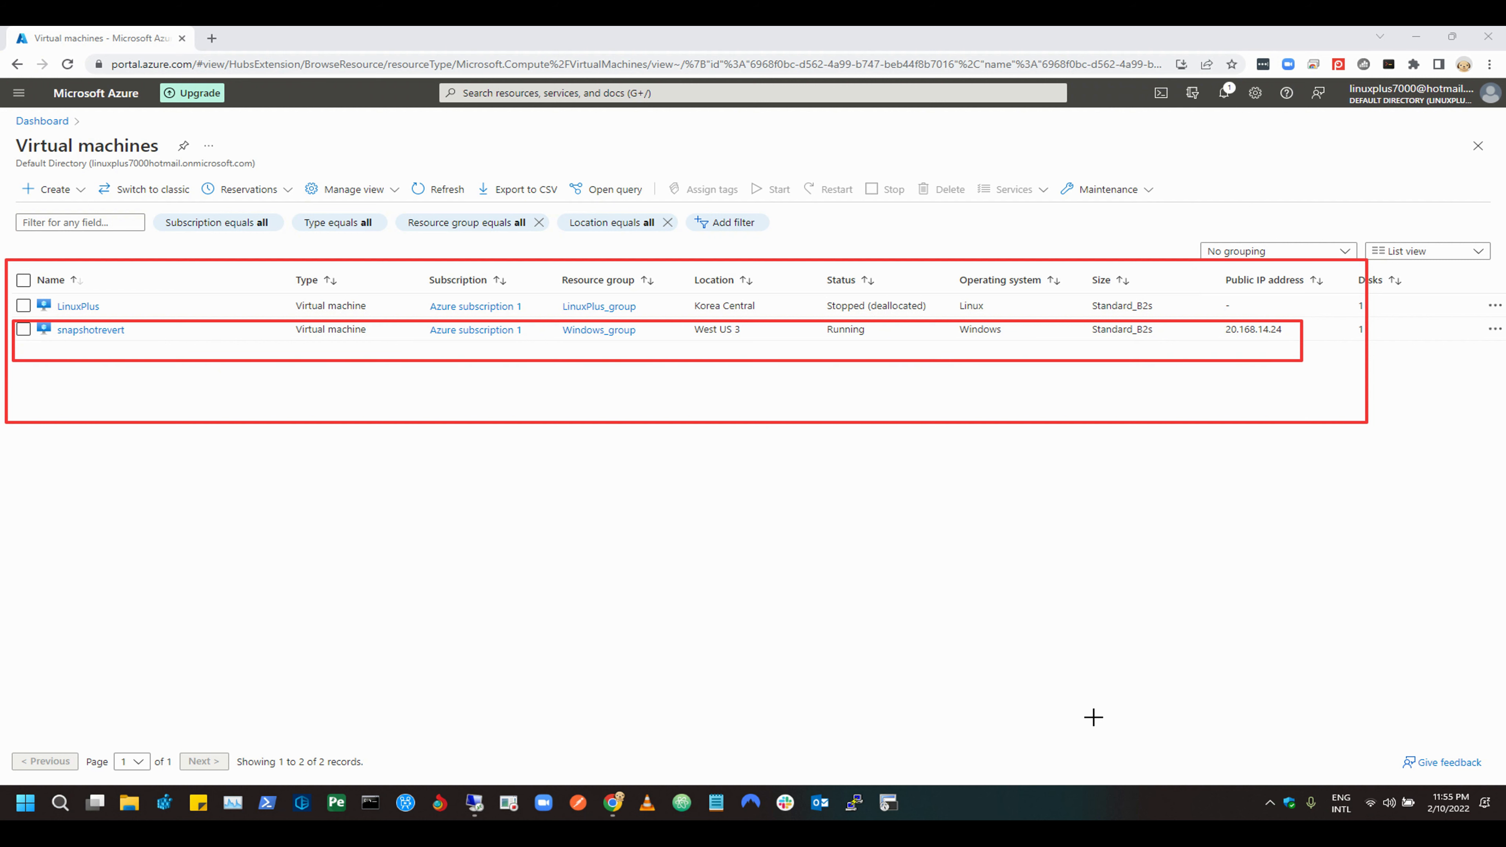
{"action": "key", "text": "Escape"}
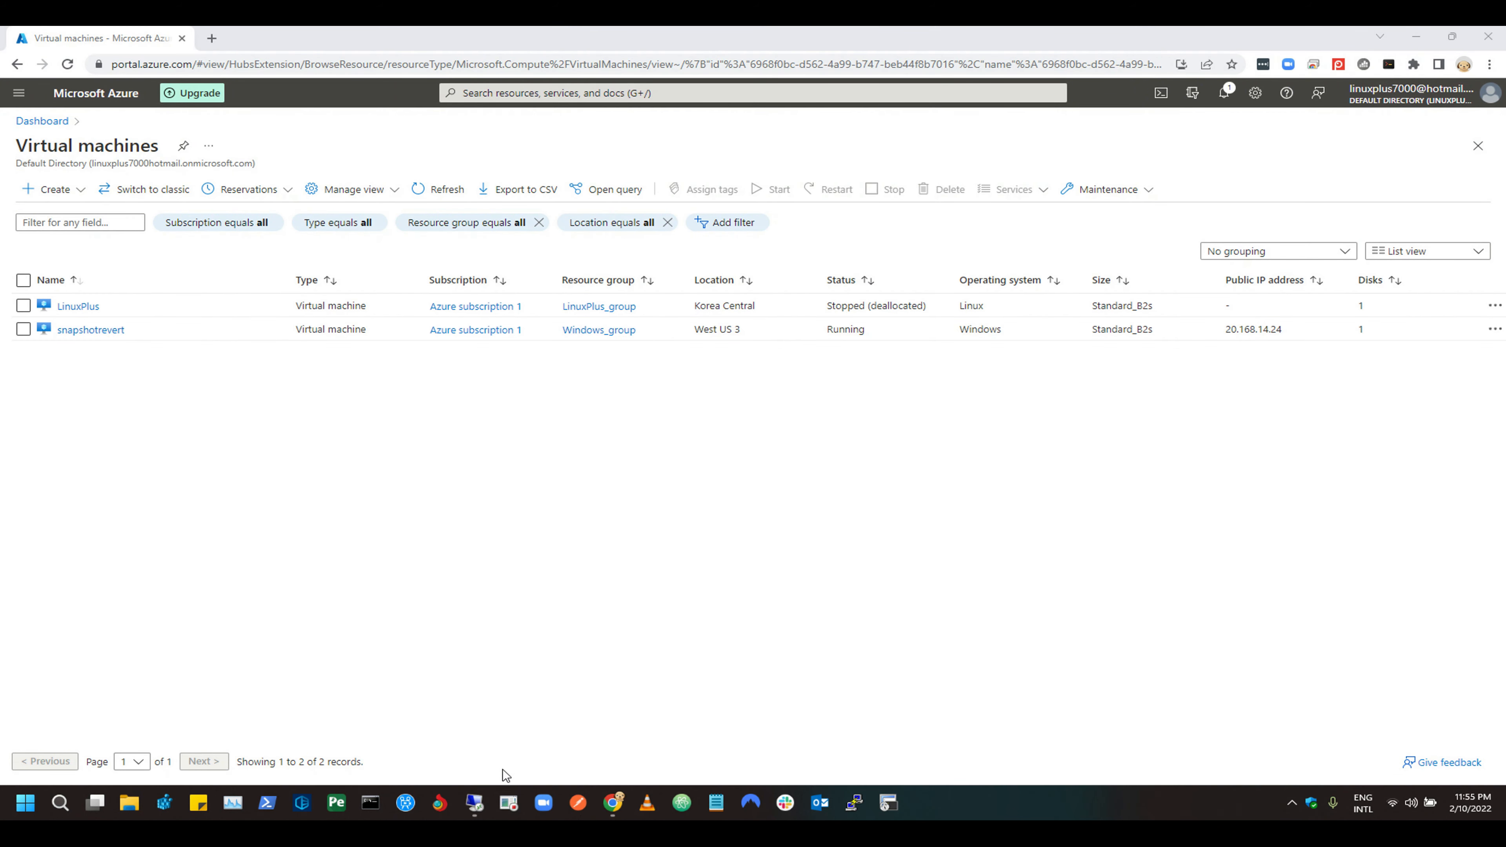
Switch to the Remote Desktop session, close File Explorer and check the server's CPU performance in Task Manager.
{"action": "left_click", "coordinate": [474, 803]}
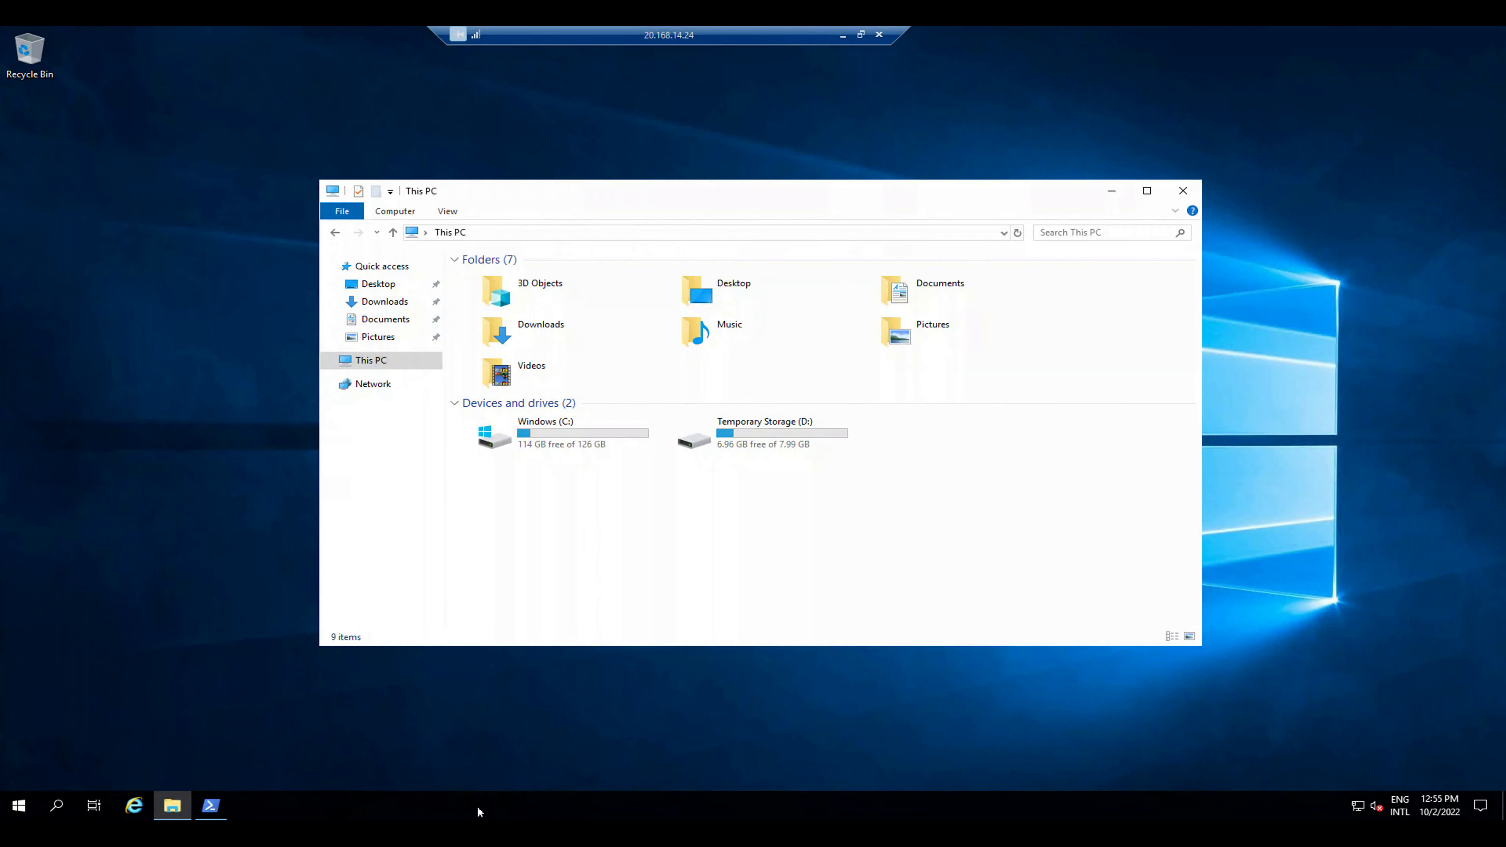
{"action": "left_click", "coordinate": [1184, 192]}
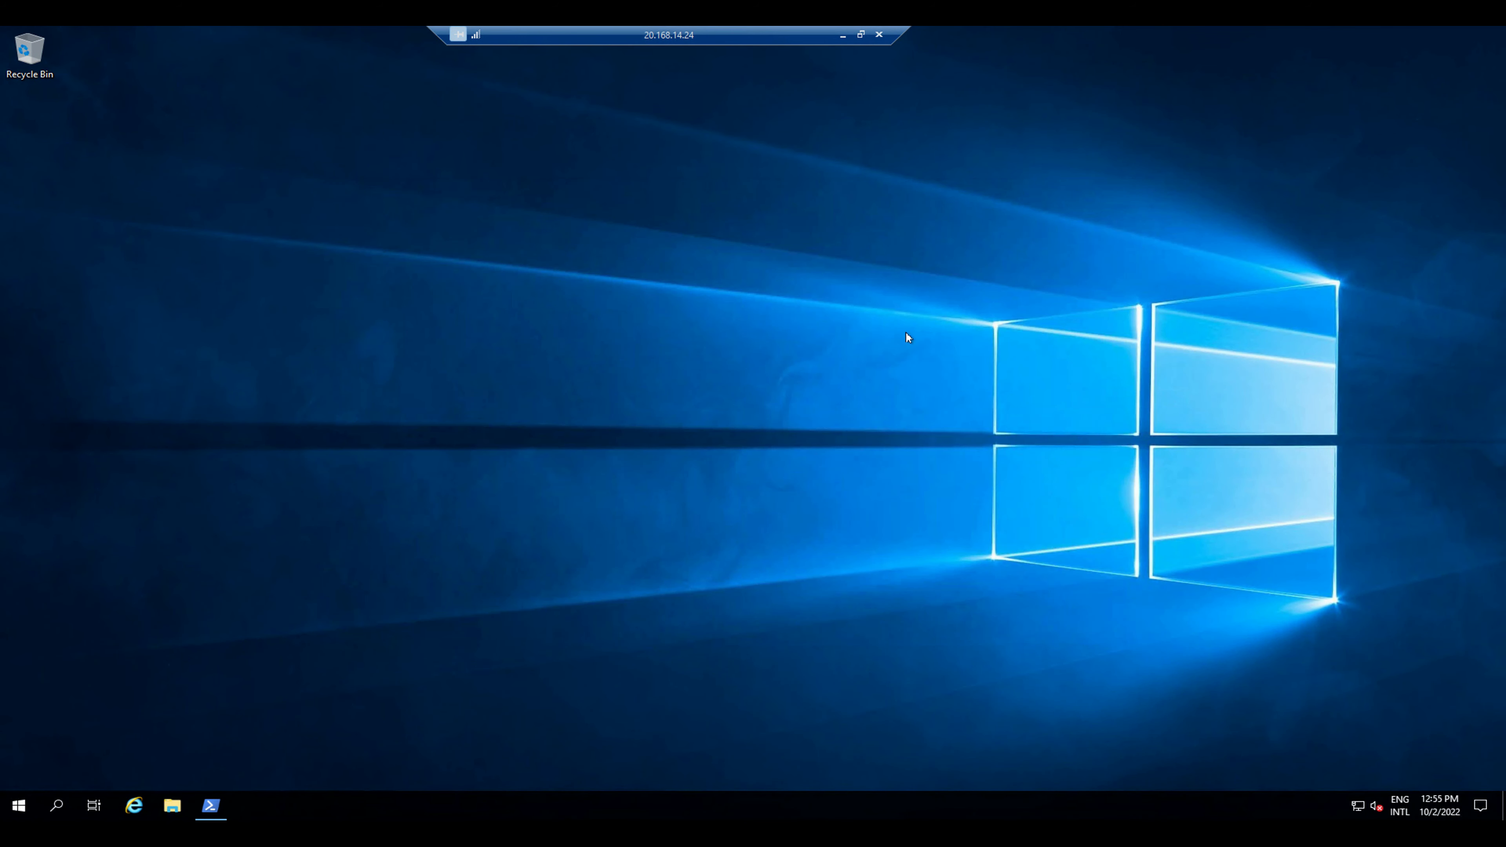
{"action": "right_click", "coordinate": [572, 818]}
{"action": "left_click", "coordinate": [651, 745]}
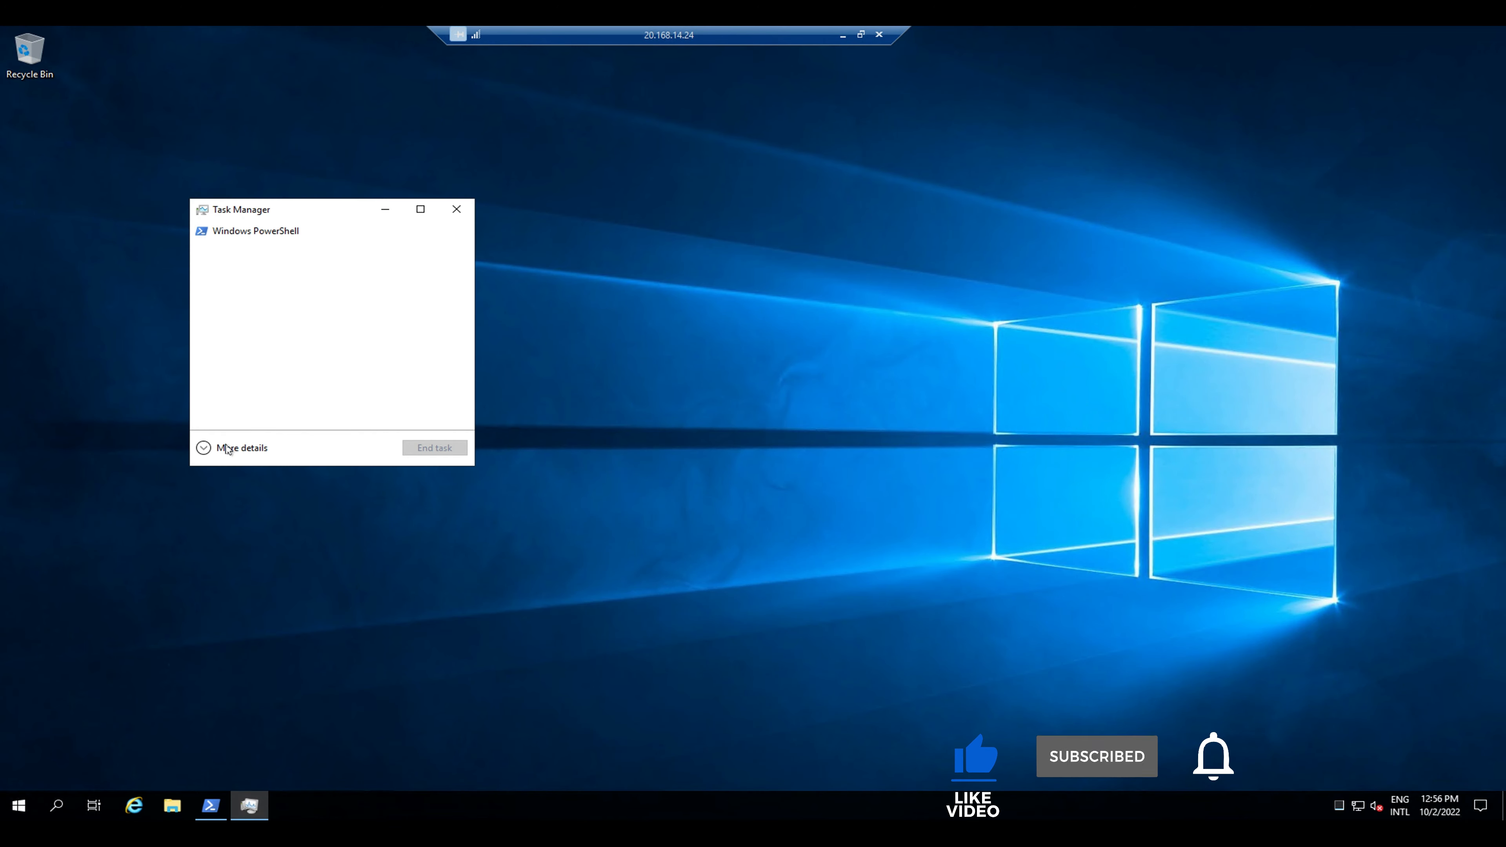
{"action": "left_click", "coordinate": [227, 448]}
{"action": "left_click", "coordinate": [273, 248]}
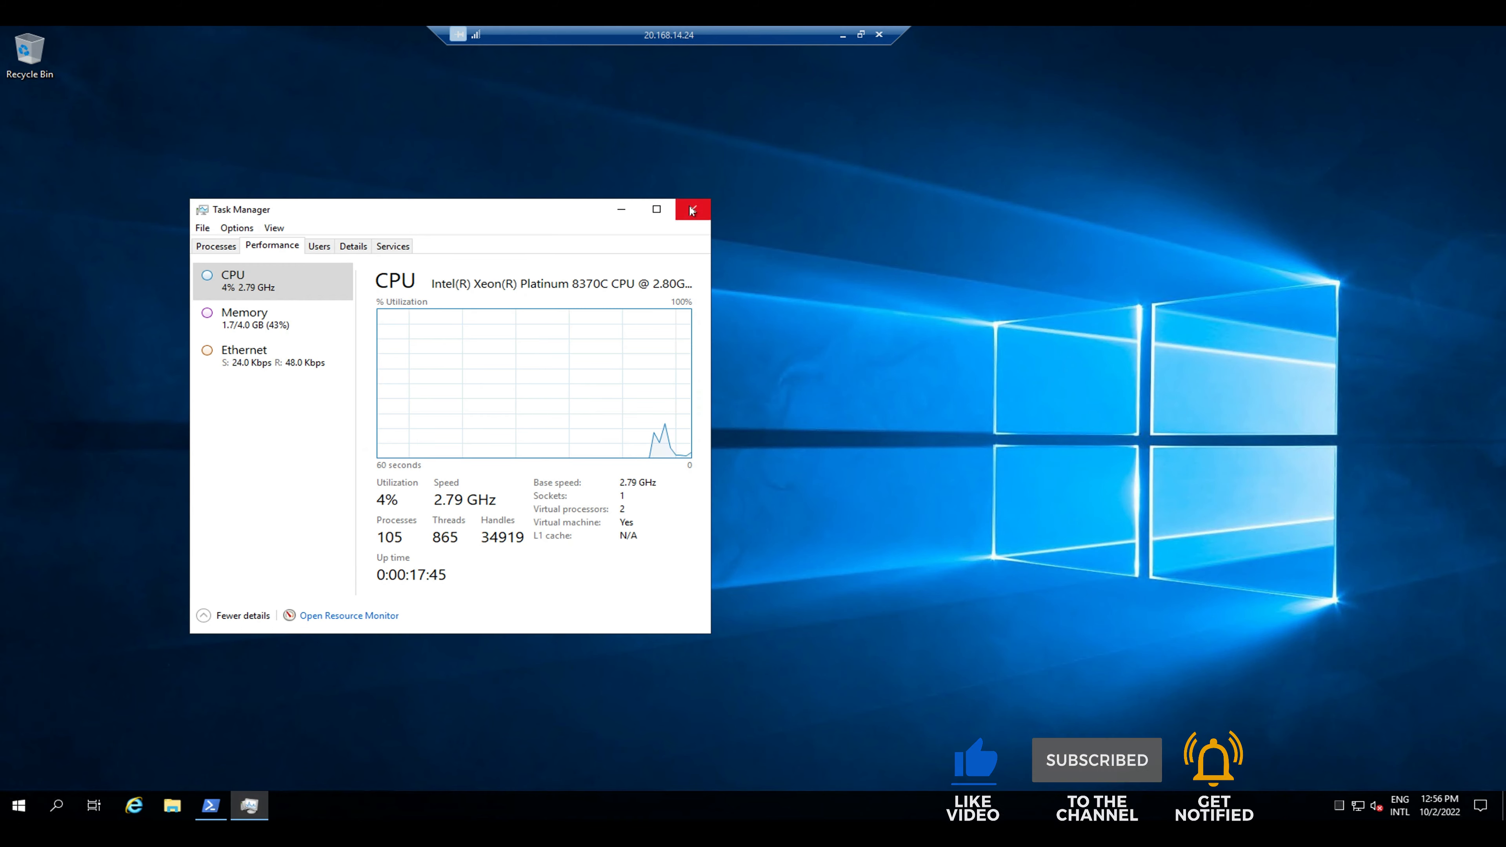
{"action": "left_click", "coordinate": [692, 209]}
Examine the server's drives under This PC in File Explorer, and minimize the remote session to return to the portal.
{"action": "left_click", "coordinate": [172, 806]}
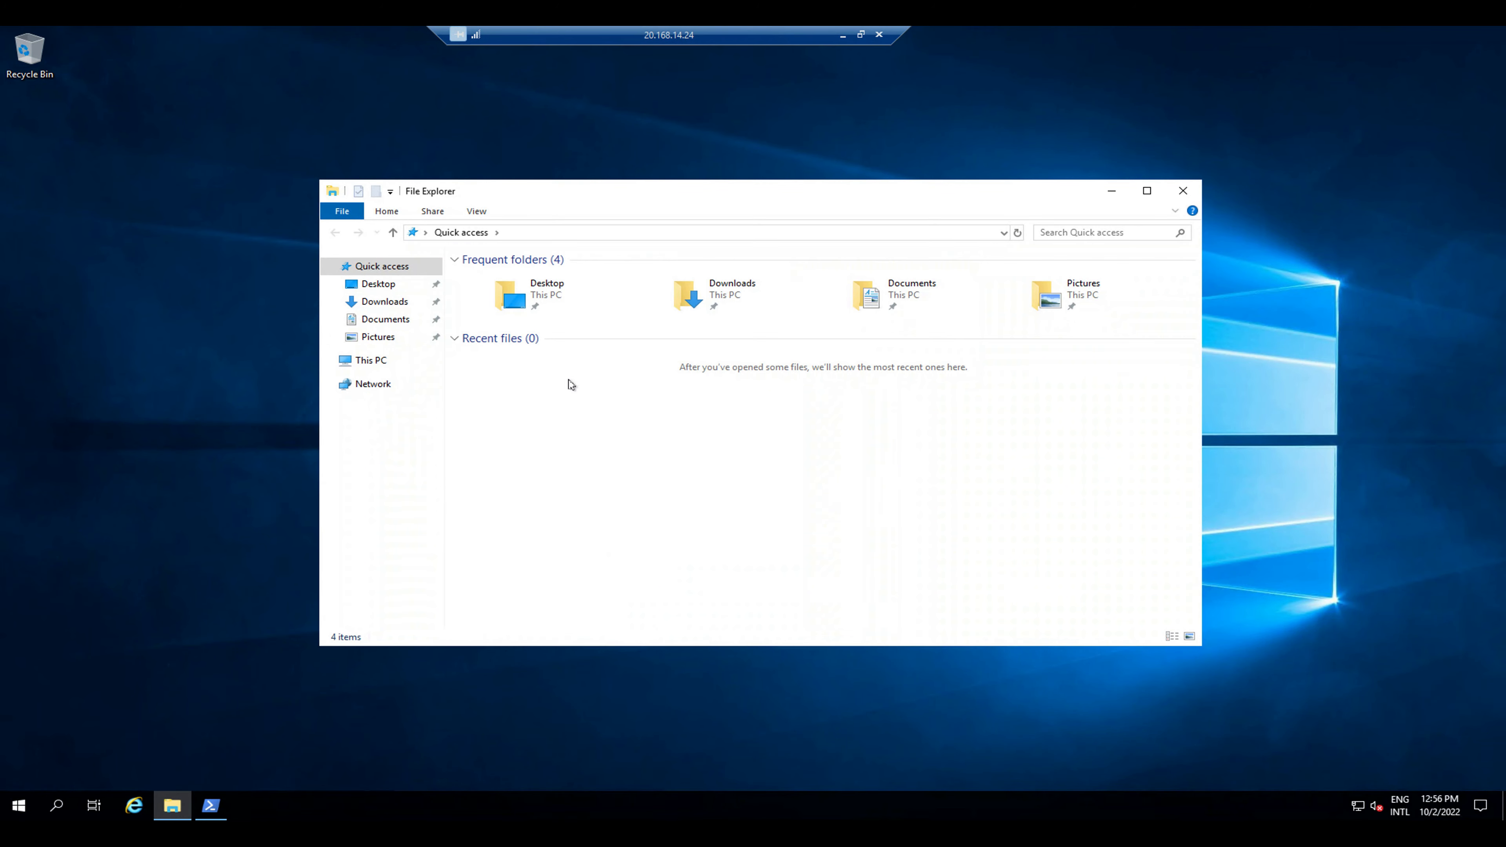
{"action": "left_click", "coordinate": [371, 361]}
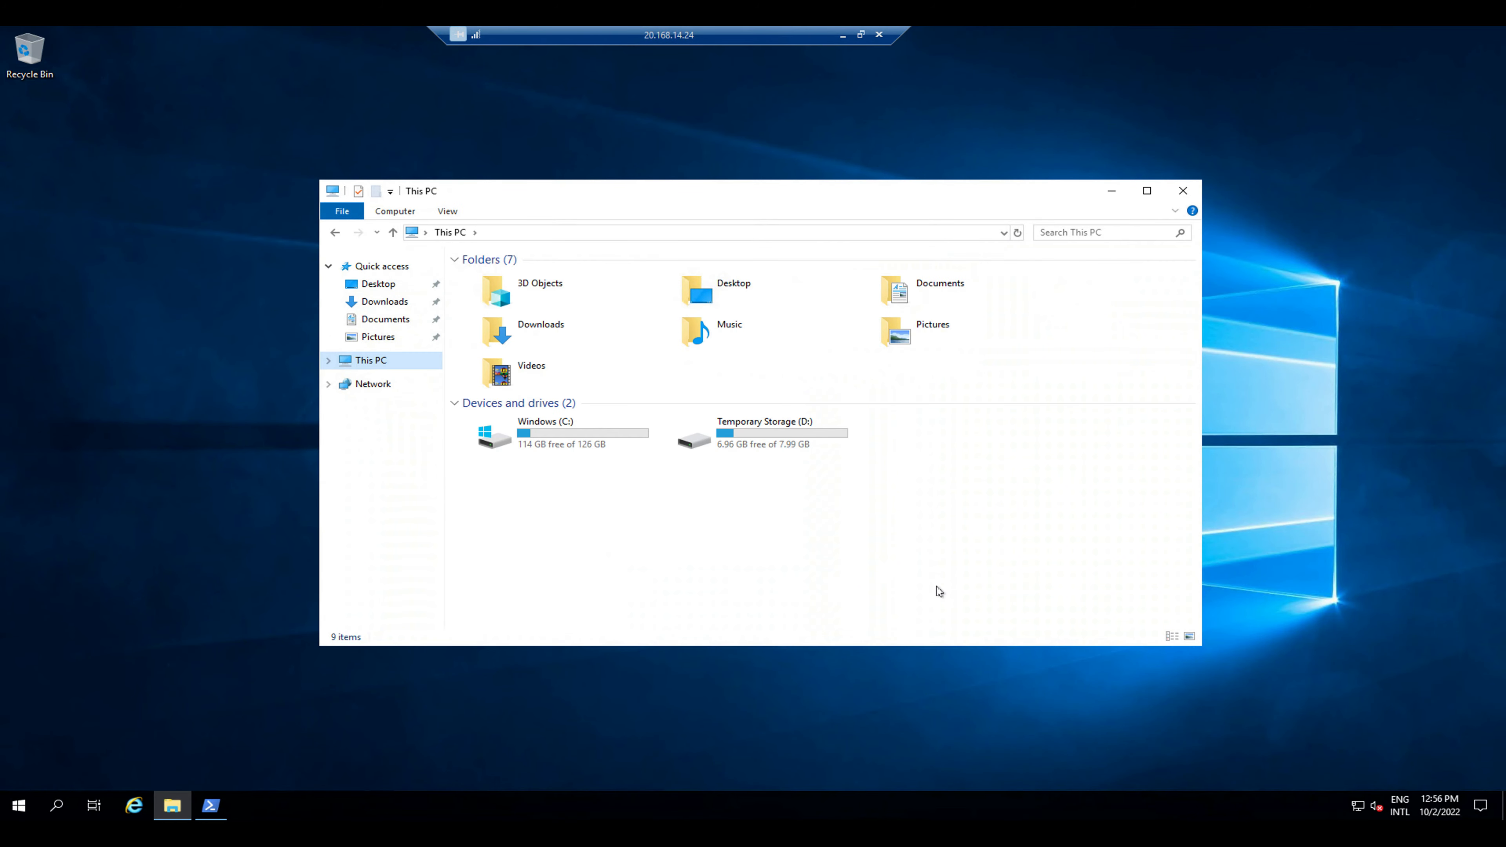
{"action": "right_click", "coordinate": [801, 516]}
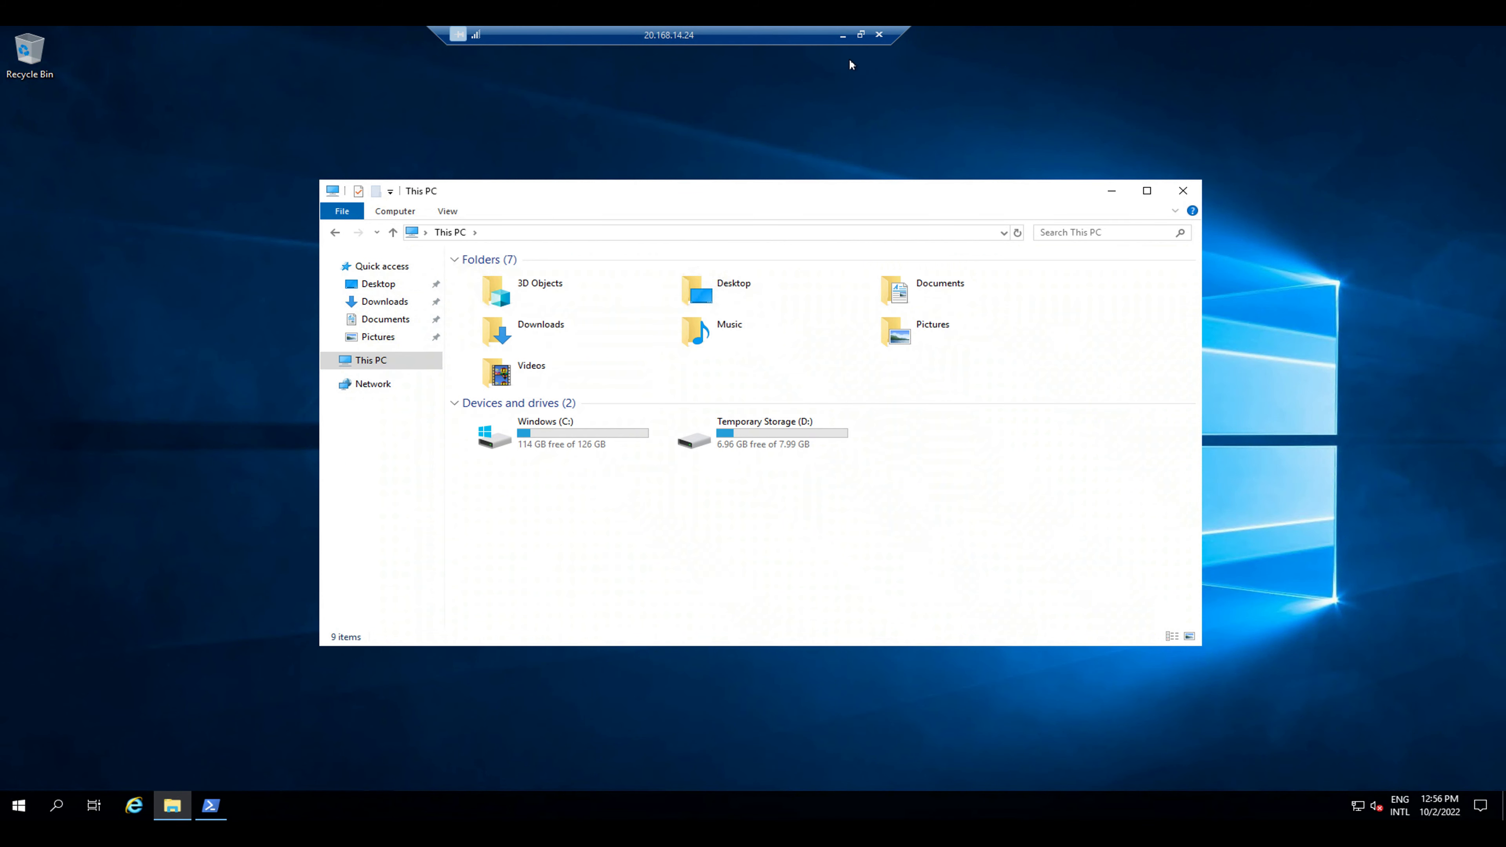
{"action": "left_click", "coordinate": [843, 35]}
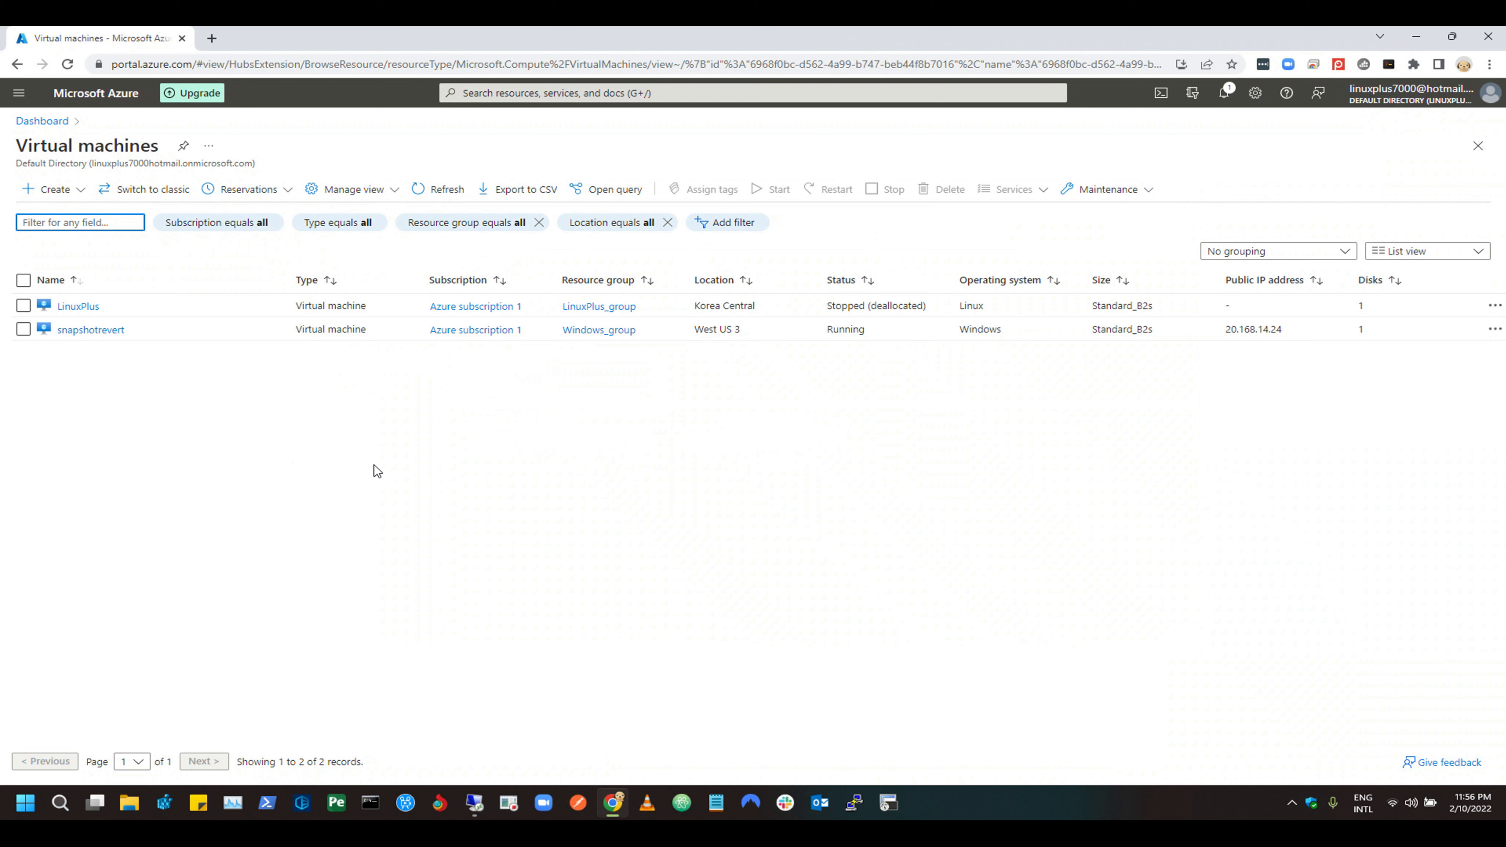
Open the snapshotrevert virtual machine and go to its Backup page.
{"action": "left_click", "coordinate": [66, 331]}
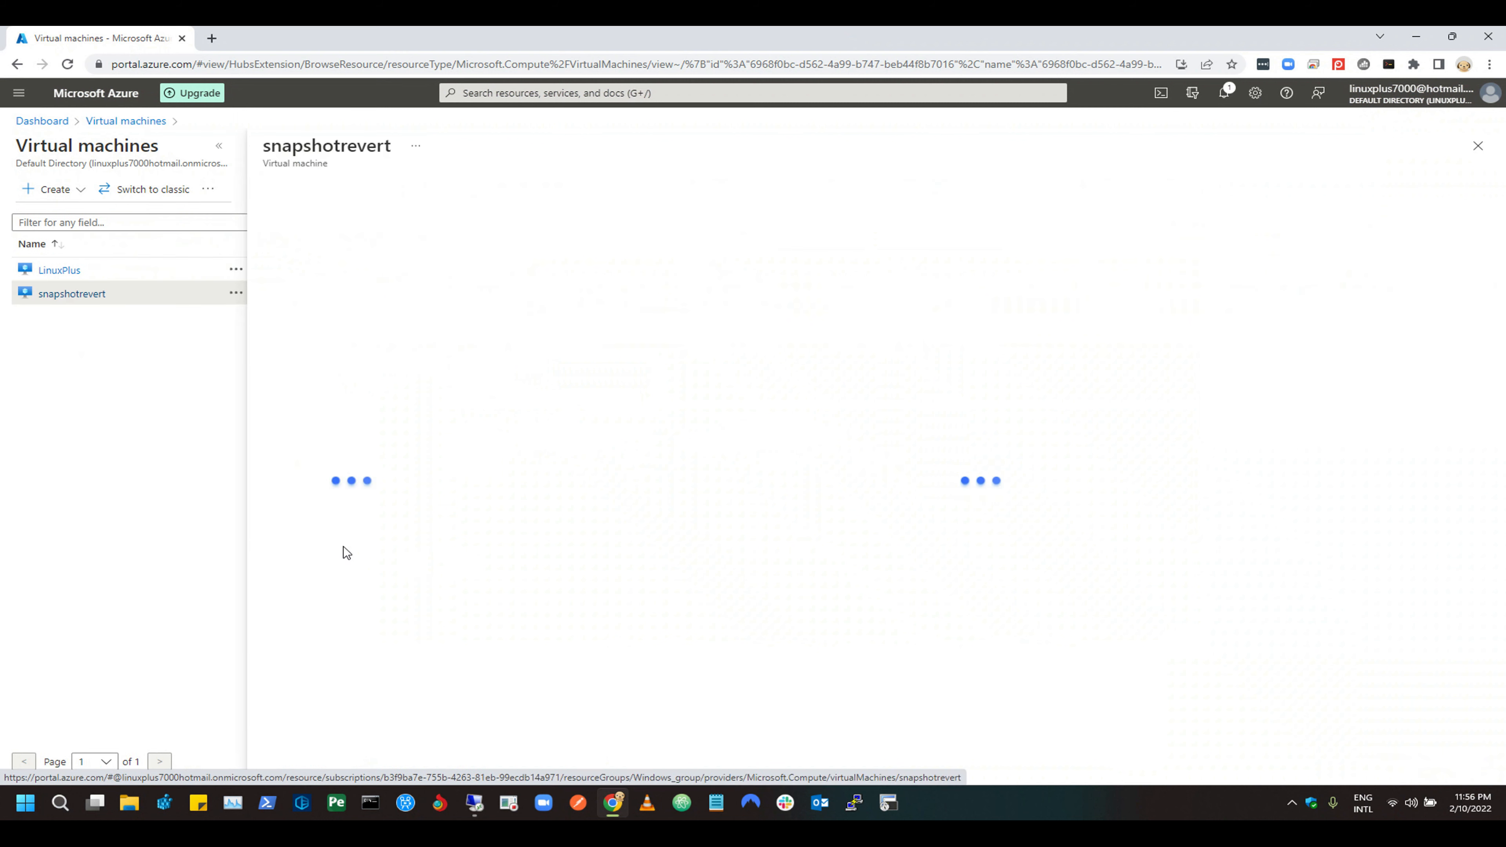
{"action": "scroll", "coordinate": [329, 635], "scroll_direction": "down", "scroll_amount": 5}
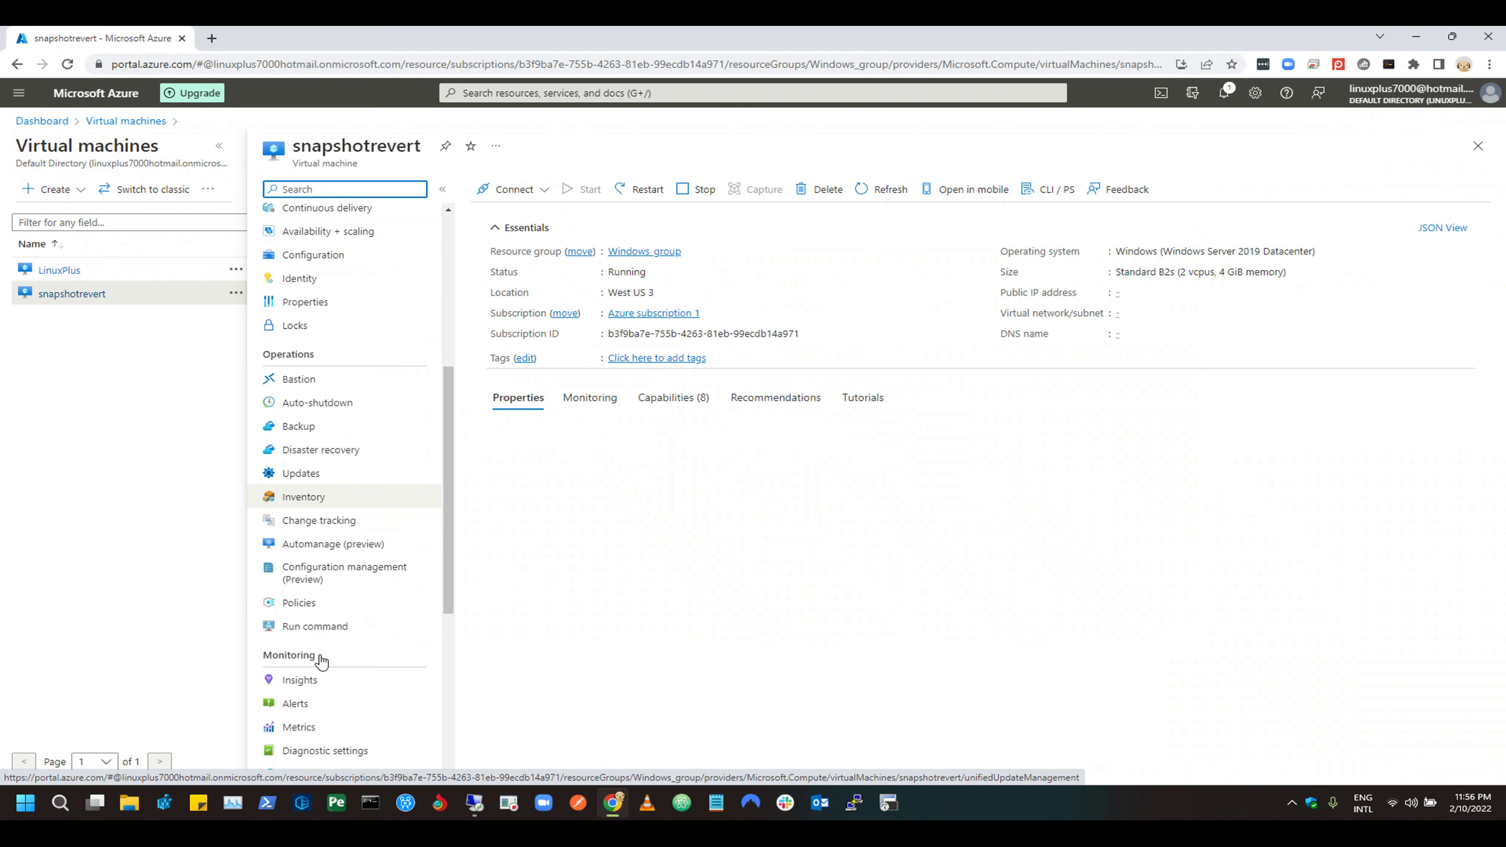
{"action": "scroll", "coordinate": [321, 661], "scroll_direction": "down", "scroll_amount": 5}
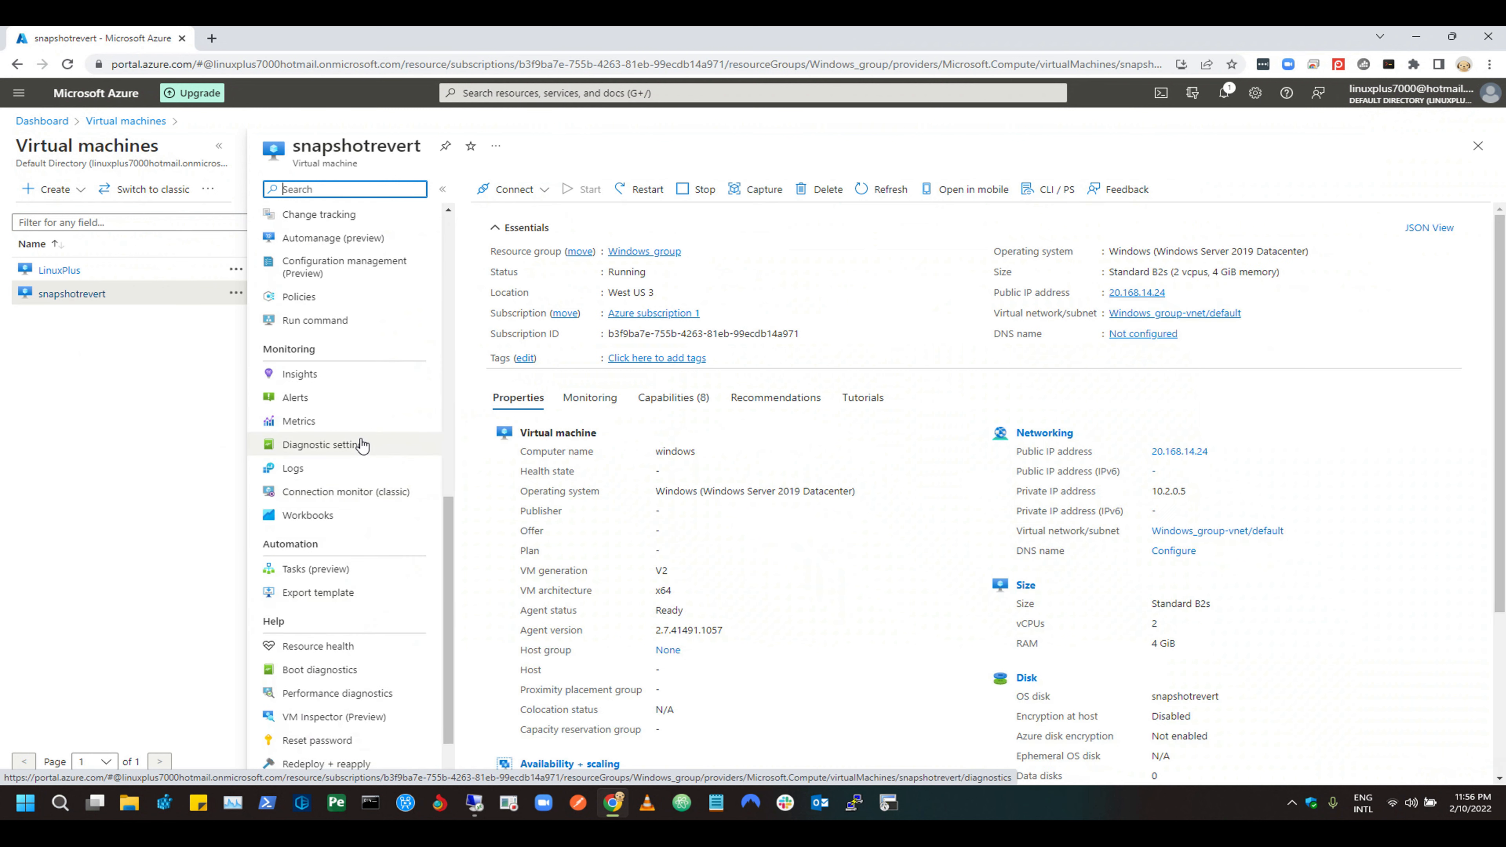
{"action": "scroll", "coordinate": [333, 617], "scroll_direction": "down", "scroll_amount": 1}
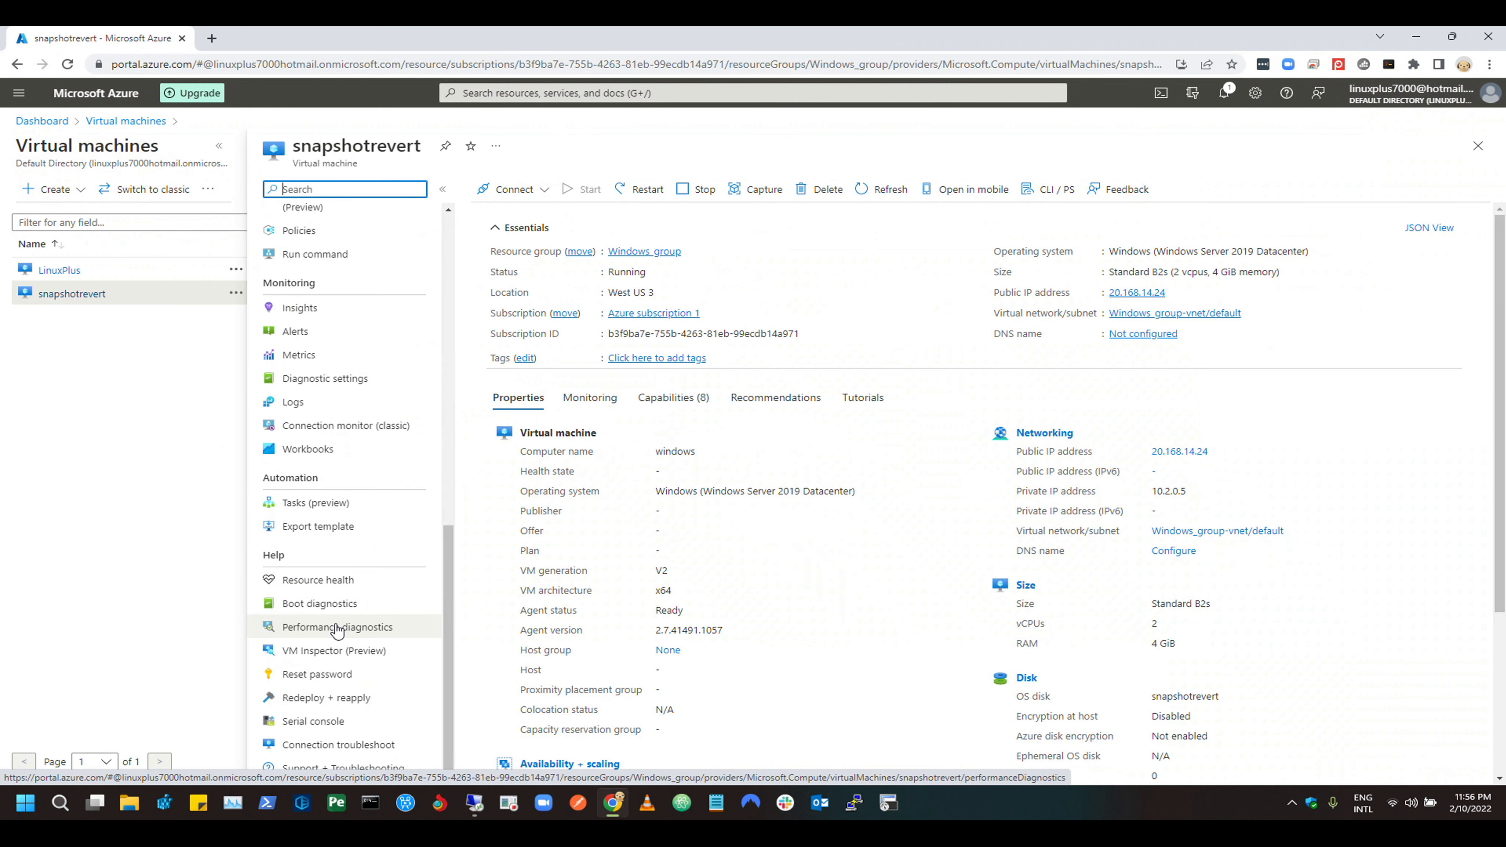
{"action": "scroll", "coordinate": [336, 629], "scroll_direction": "up", "scroll_amount": 3}
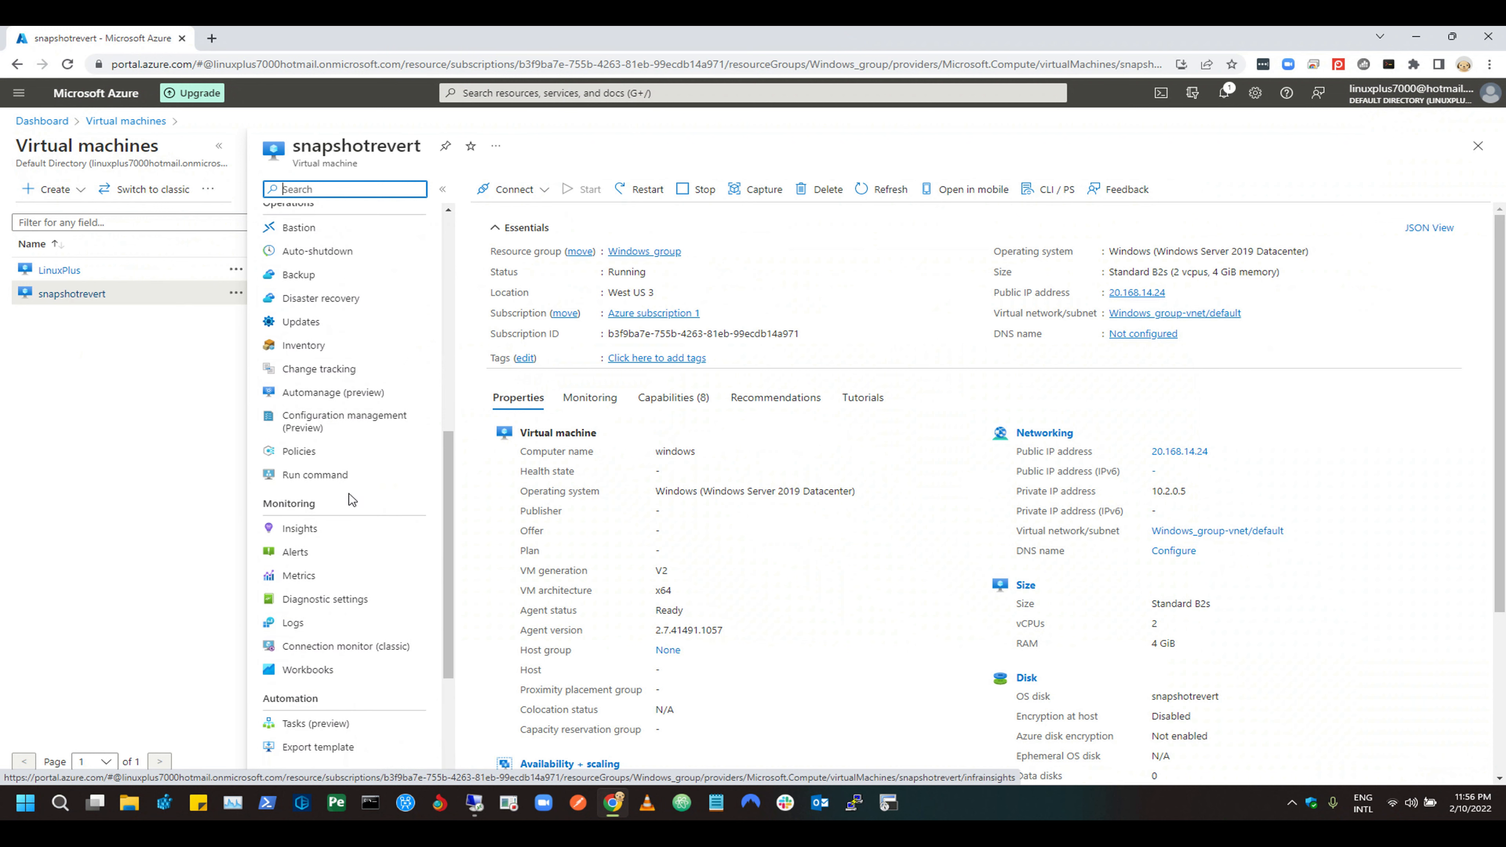
{"action": "left_click", "coordinate": [320, 275]}
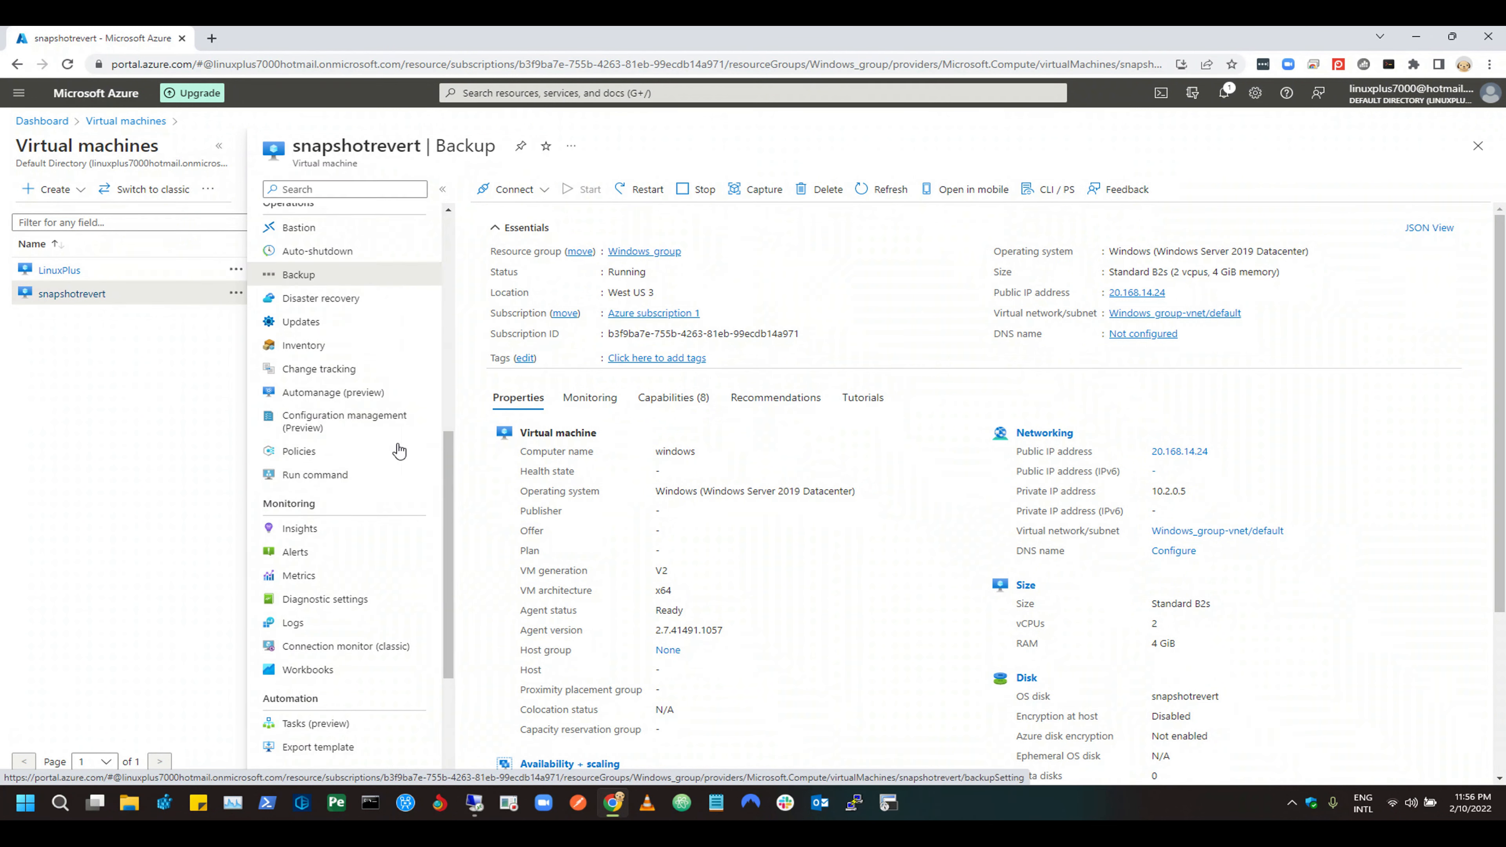